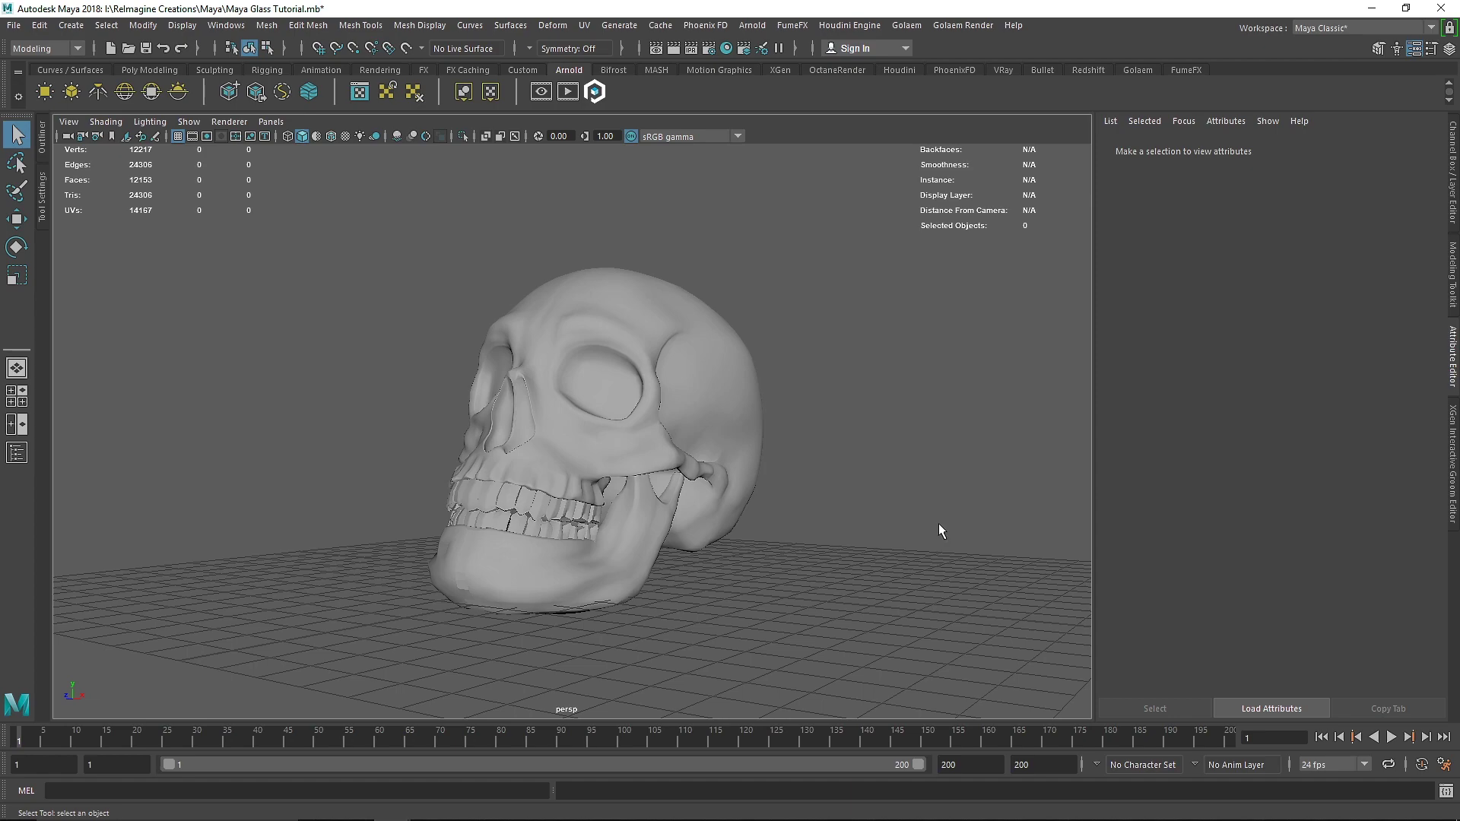
Frame the skull in the perspective view and render it in the Arnold RenderView.
{"action": "left_click_drag", "start_coordinate": [705, 494], "coordinate": [611, 453], "text": "alt"}
{"action": "left_click", "coordinate": [611, 453]}
{"action": "key", "text": "f"}
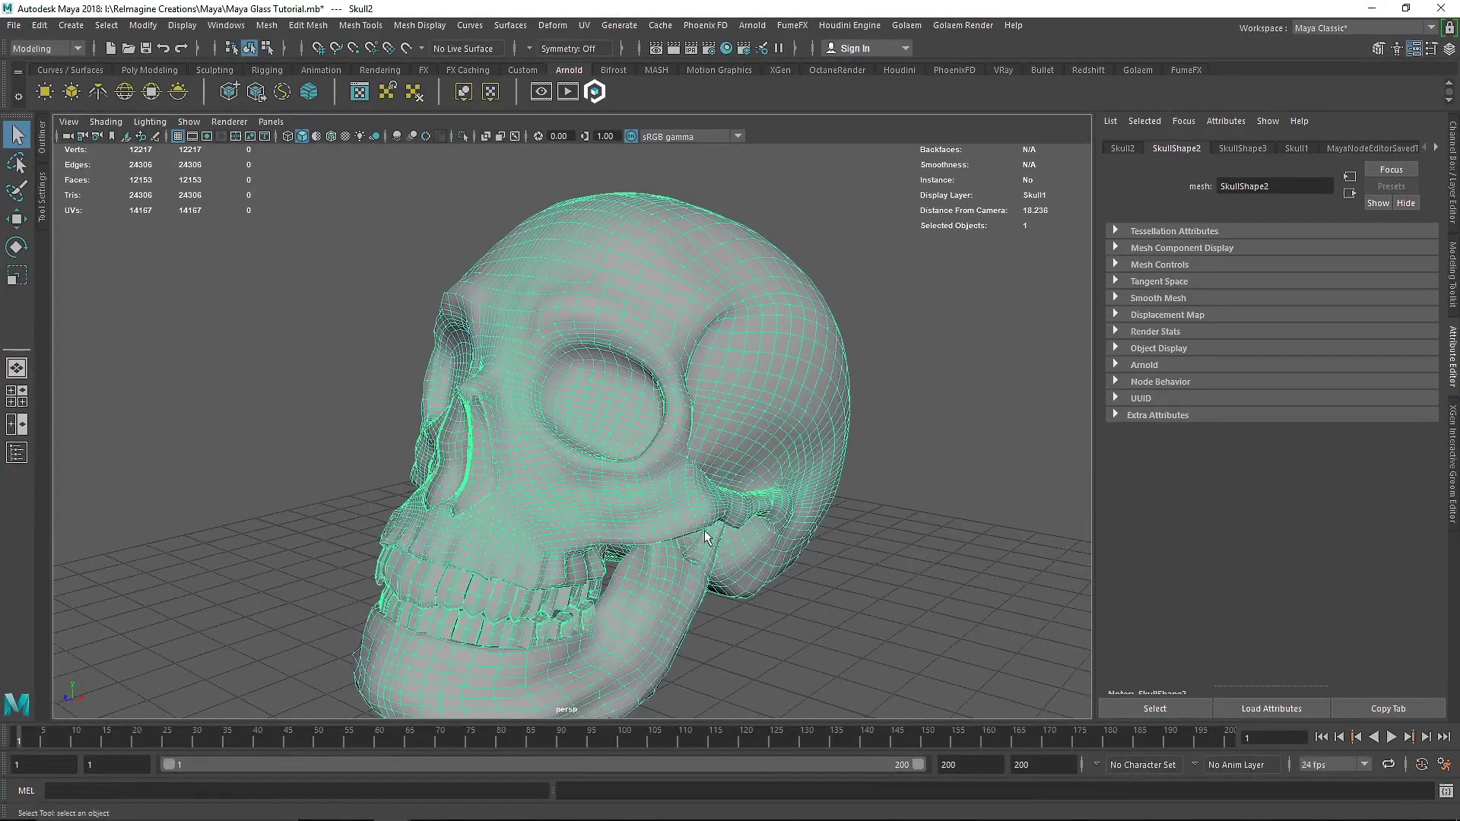
{"action": "left_click", "coordinate": [833, 558]}
{"action": "right_click_drag", "start_coordinate": [832, 558], "coordinate": [641, 389], "text": "alt"}
{"action": "left_click", "coordinate": [568, 92]}
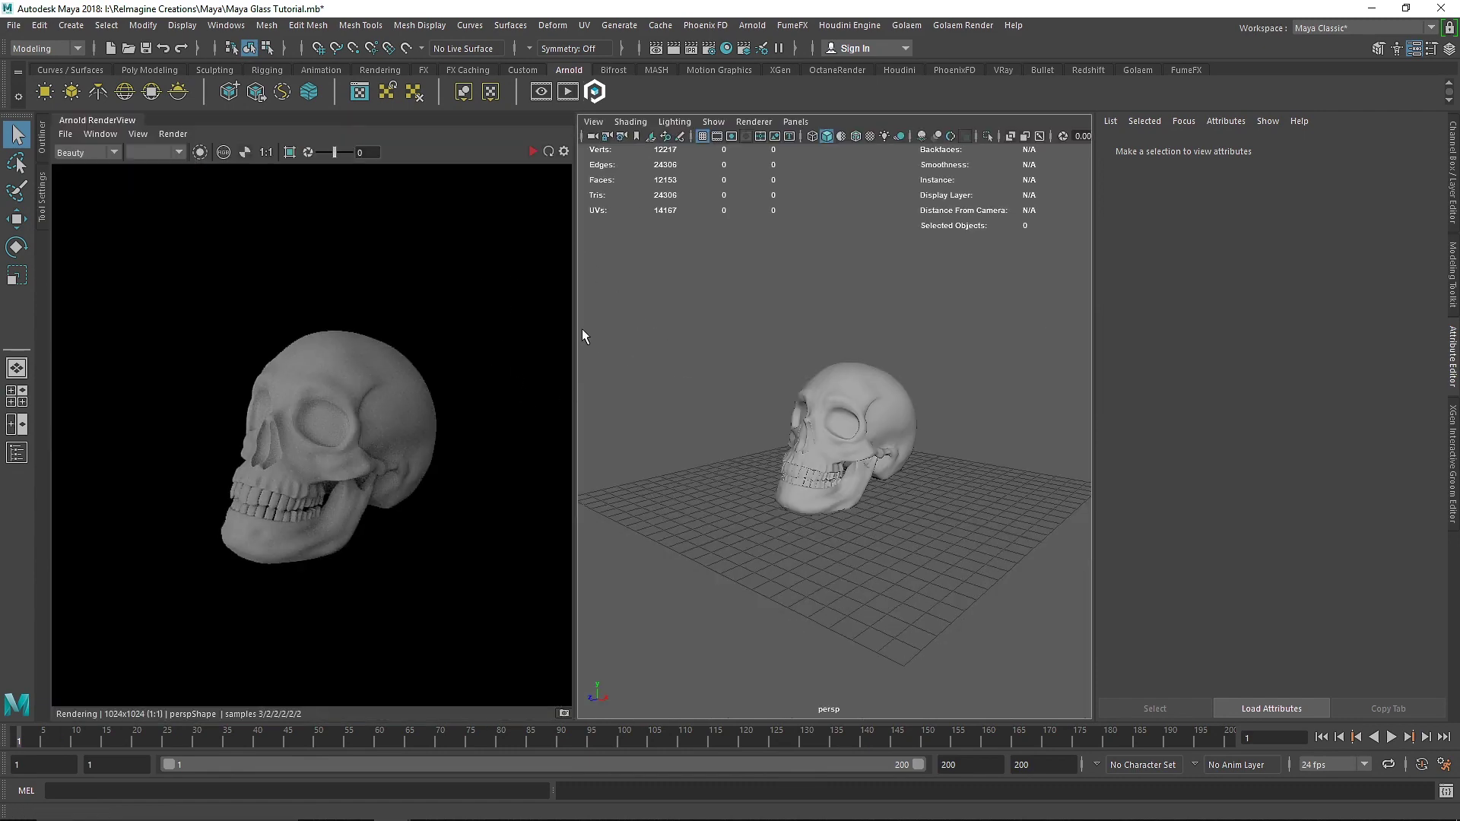
Look through Skull_Cam and start a live render from it, showing the whole frame.
{"action": "left_click_drag", "start_coordinate": [583, 332], "coordinate": [755, 348], "text": "alt"}
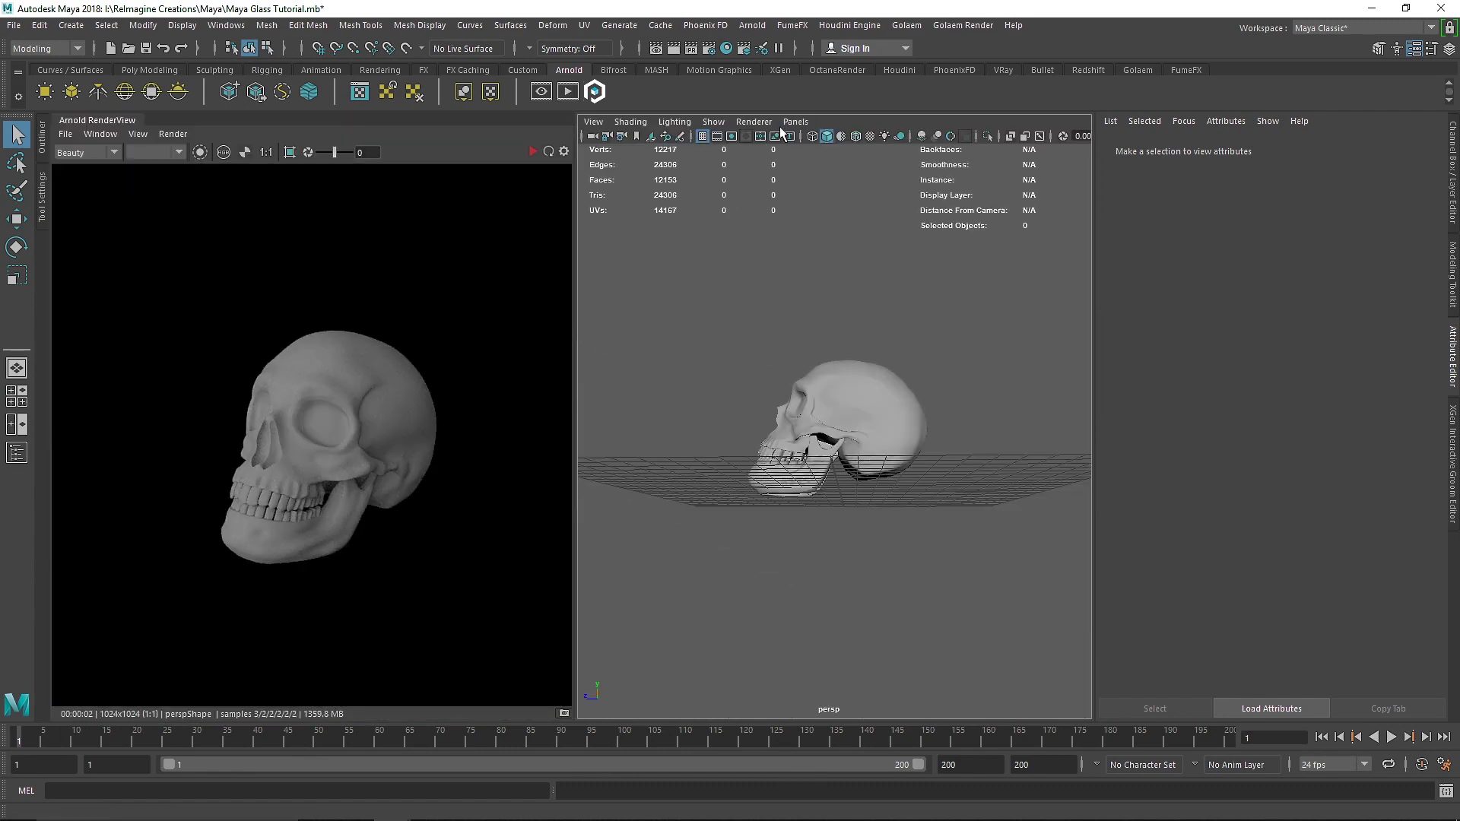
{"action": "left_click", "coordinate": [795, 122]}
{"action": "mouse_move", "coordinate": [820, 140]}
{"action": "left_click", "coordinate": [959, 139]}
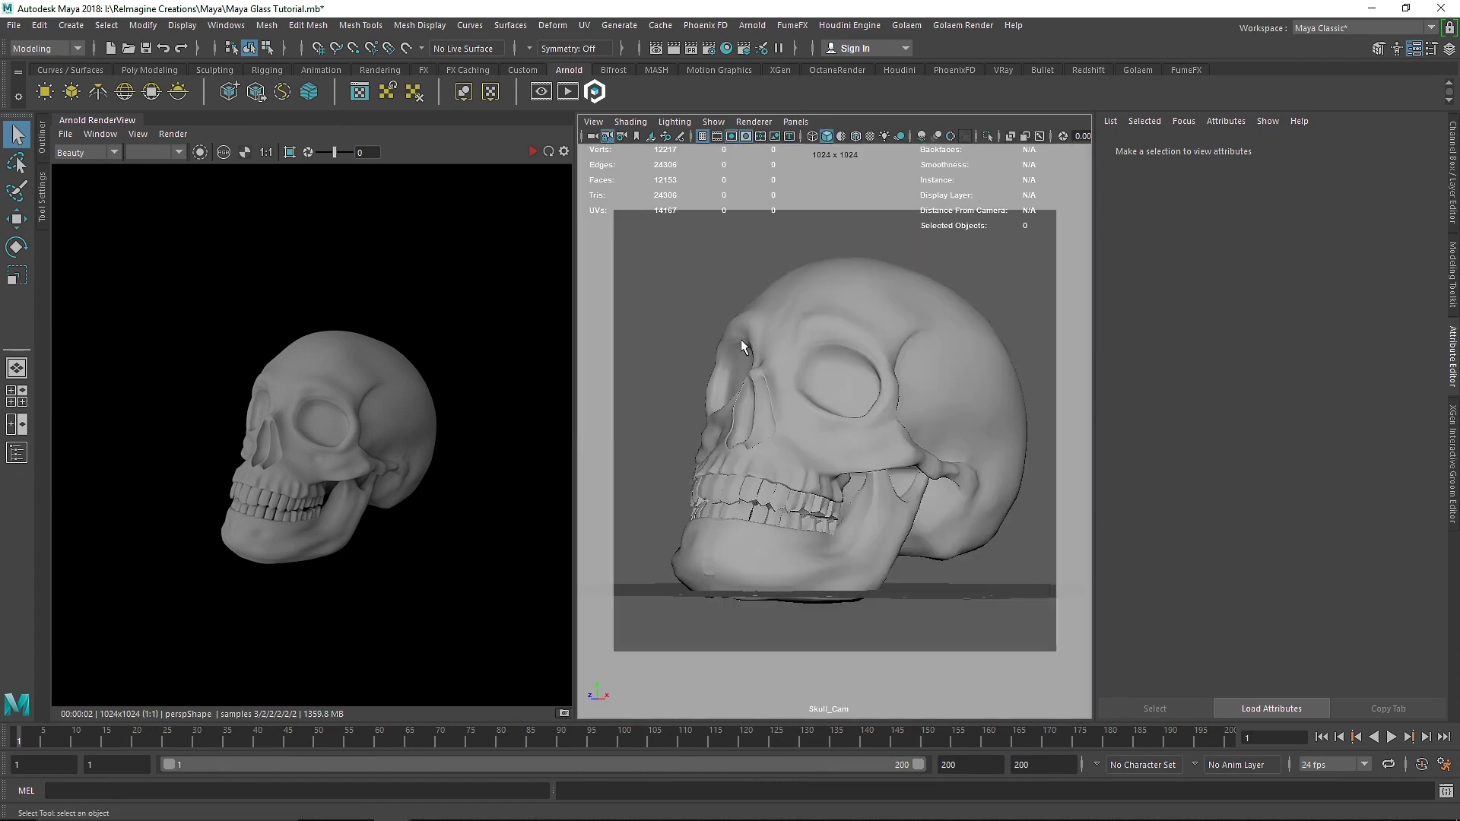
{"action": "left_click", "coordinate": [533, 152]}
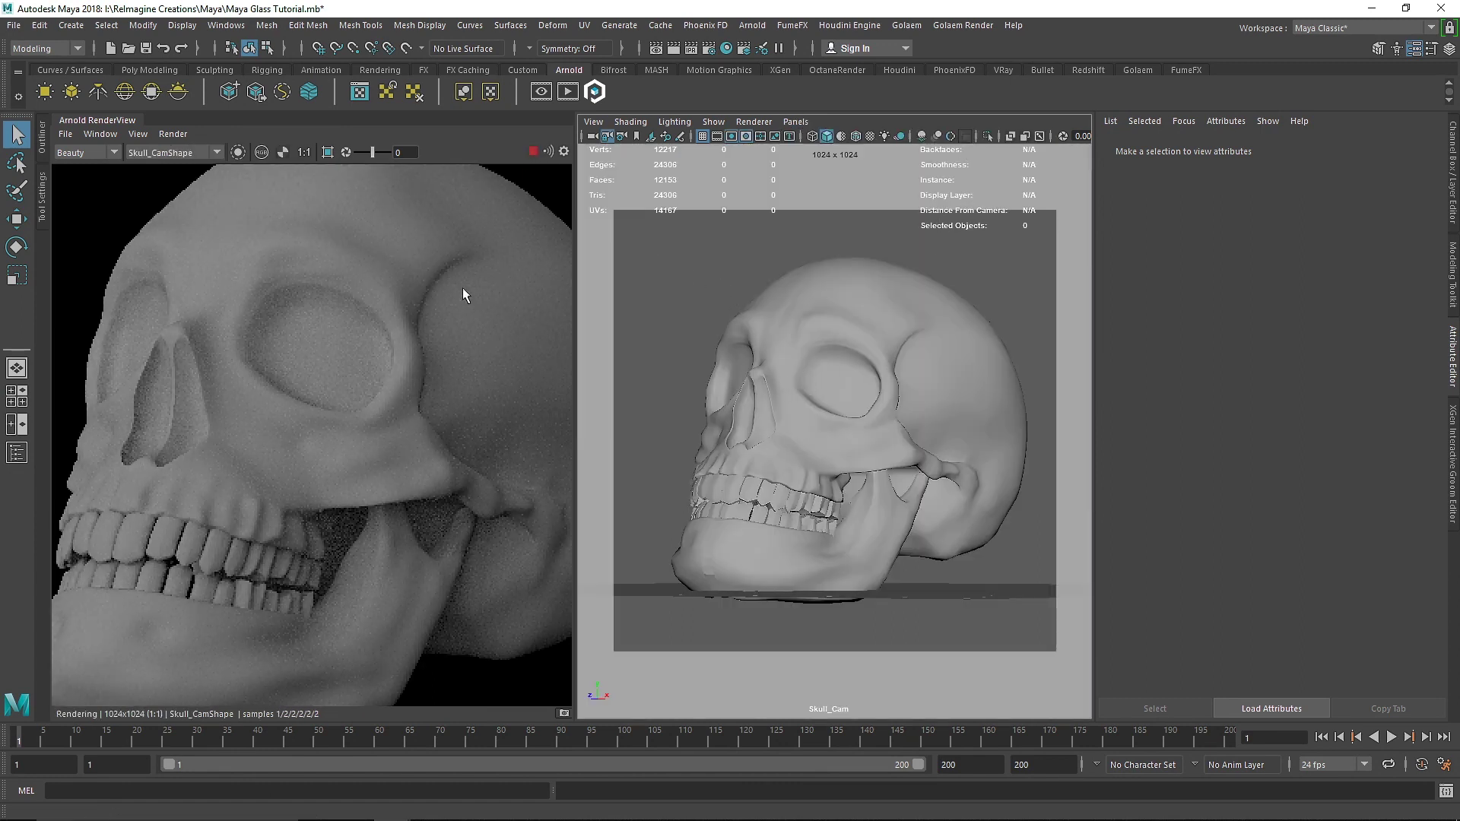
{"action": "scroll", "coordinate": [452, 317], "scroll_direction": "down", "scroll_amount": 2}
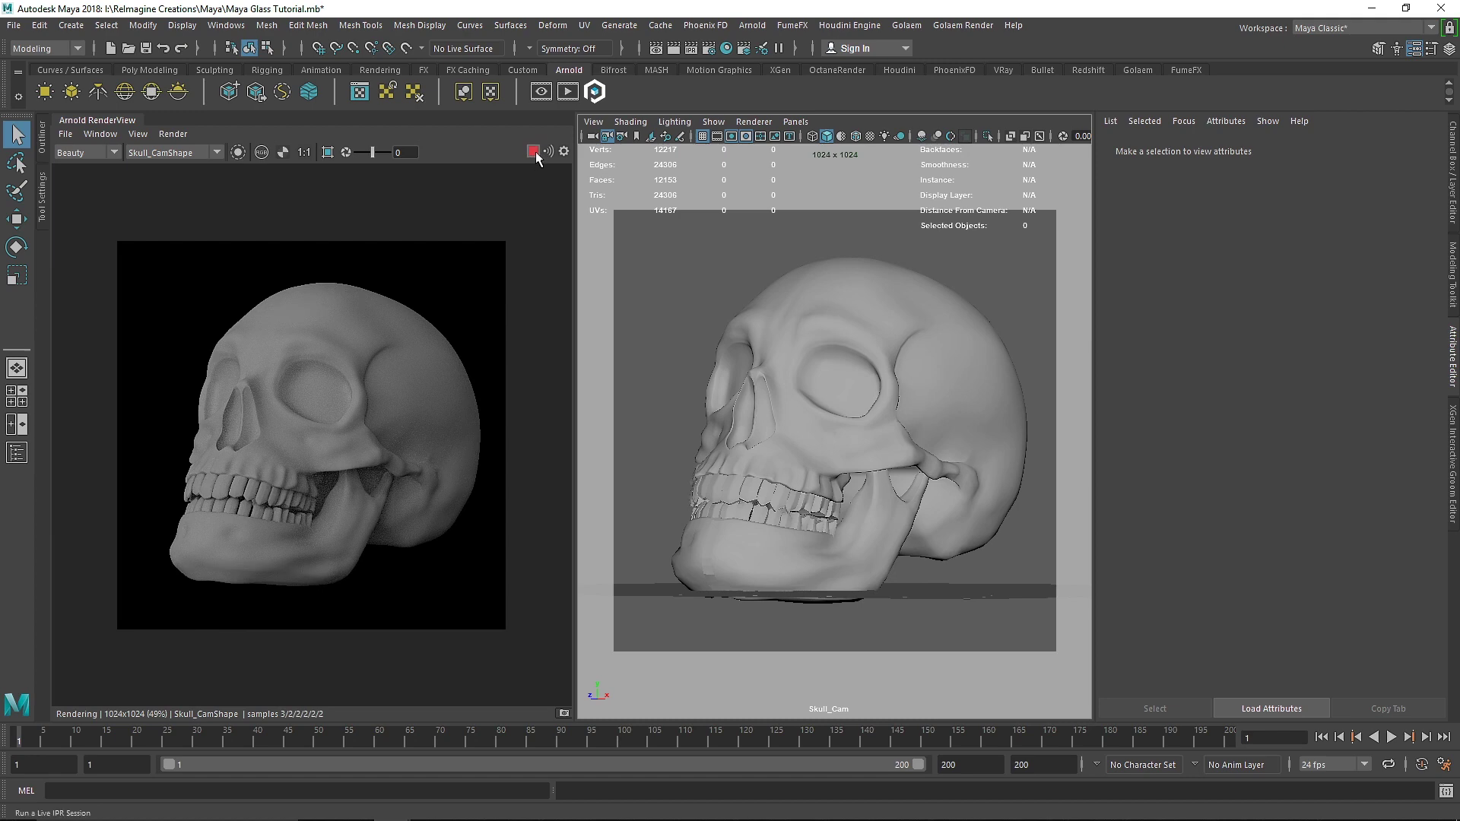
Assign a new Arnold aiStandardSurface material to the skull and run the live render.
{"action": "left_click", "coordinate": [824, 313]}
{"action": "right_click_drag", "start_coordinate": [825, 312], "coordinate": [818, 702]}
{"action": "left_click", "coordinate": [942, 326]}
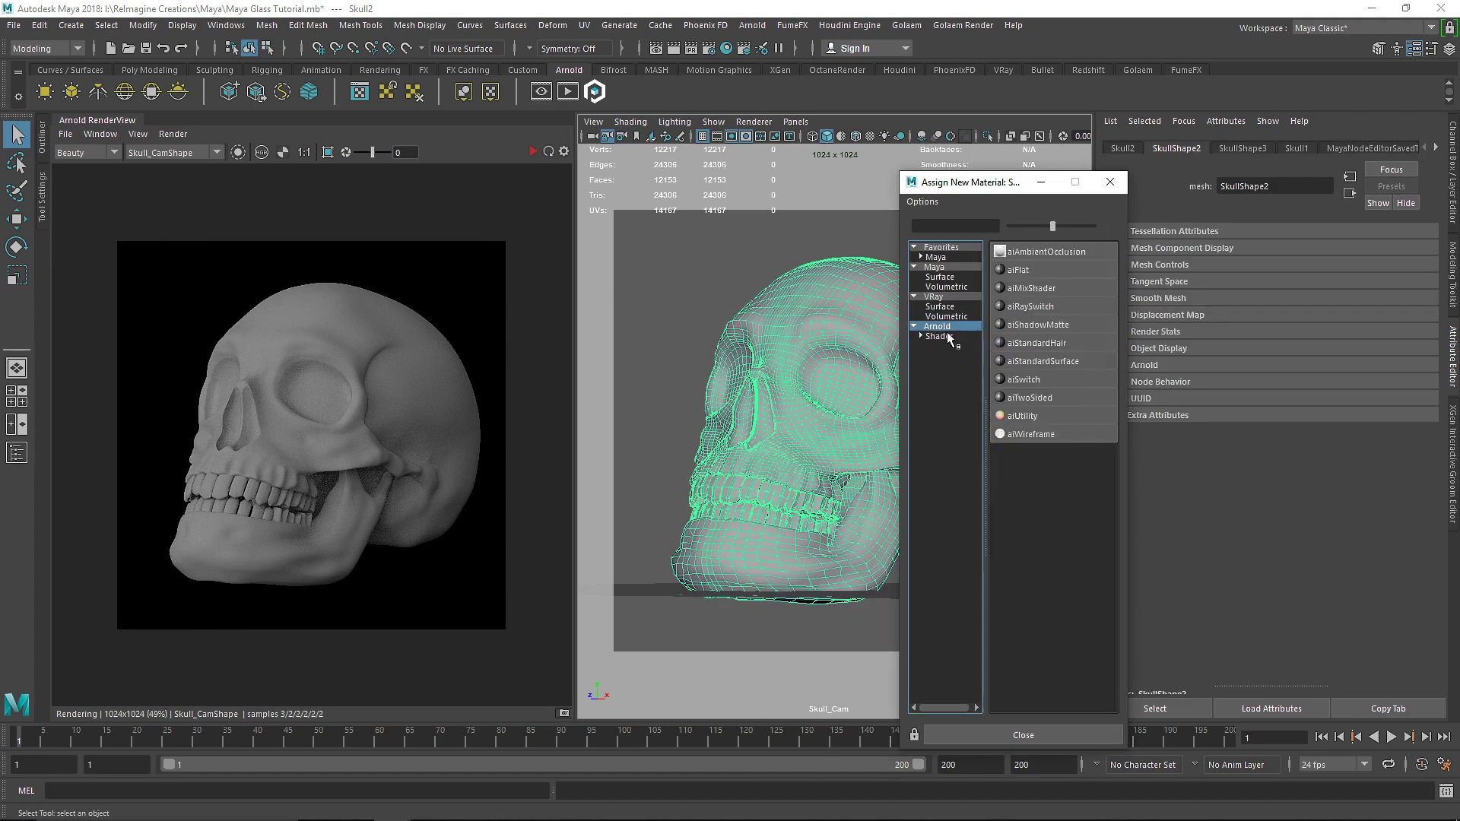
{"action": "left_click", "coordinate": [1071, 361]}
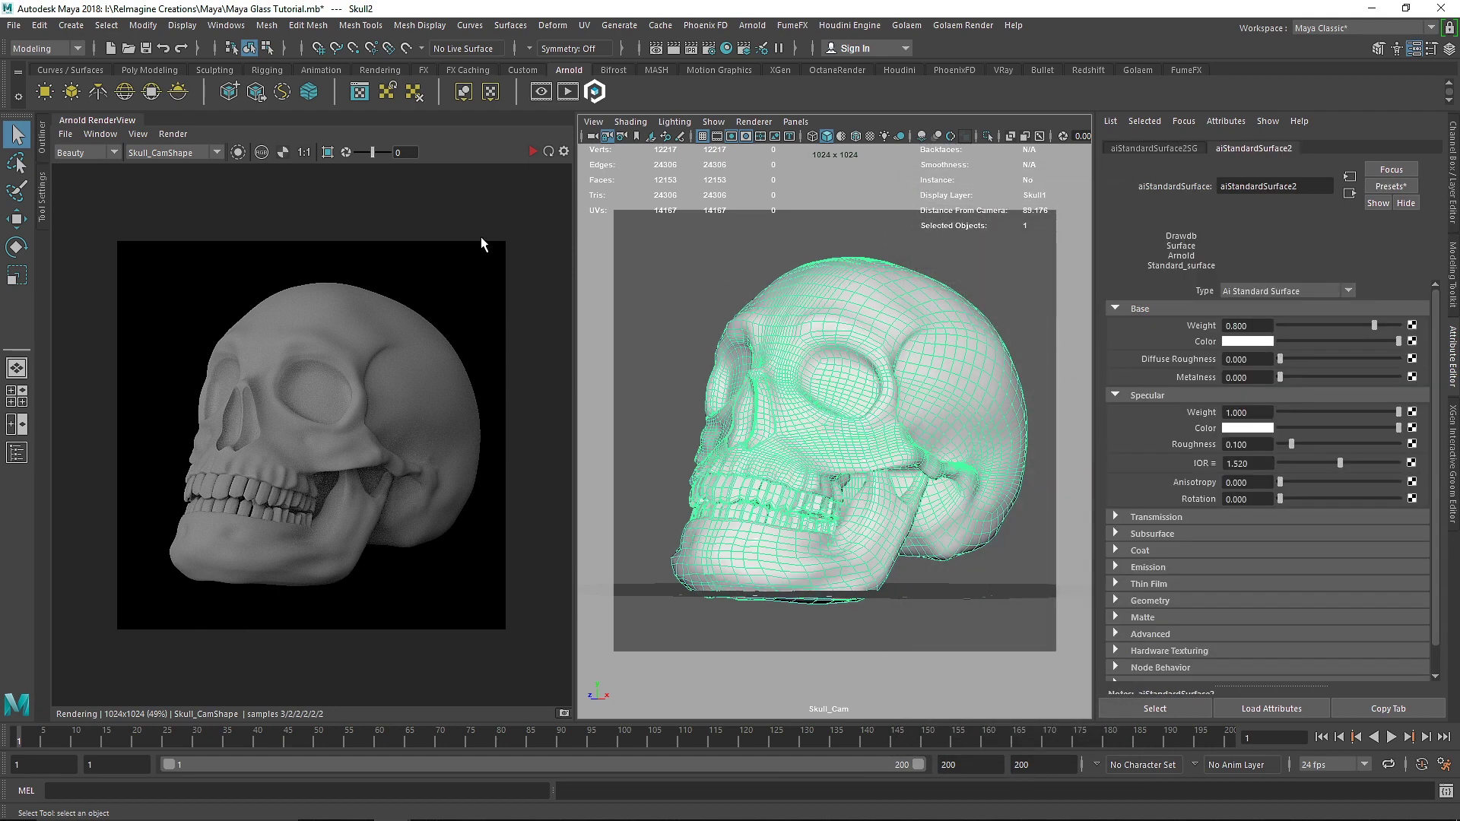
{"action": "left_click", "coordinate": [535, 152]}
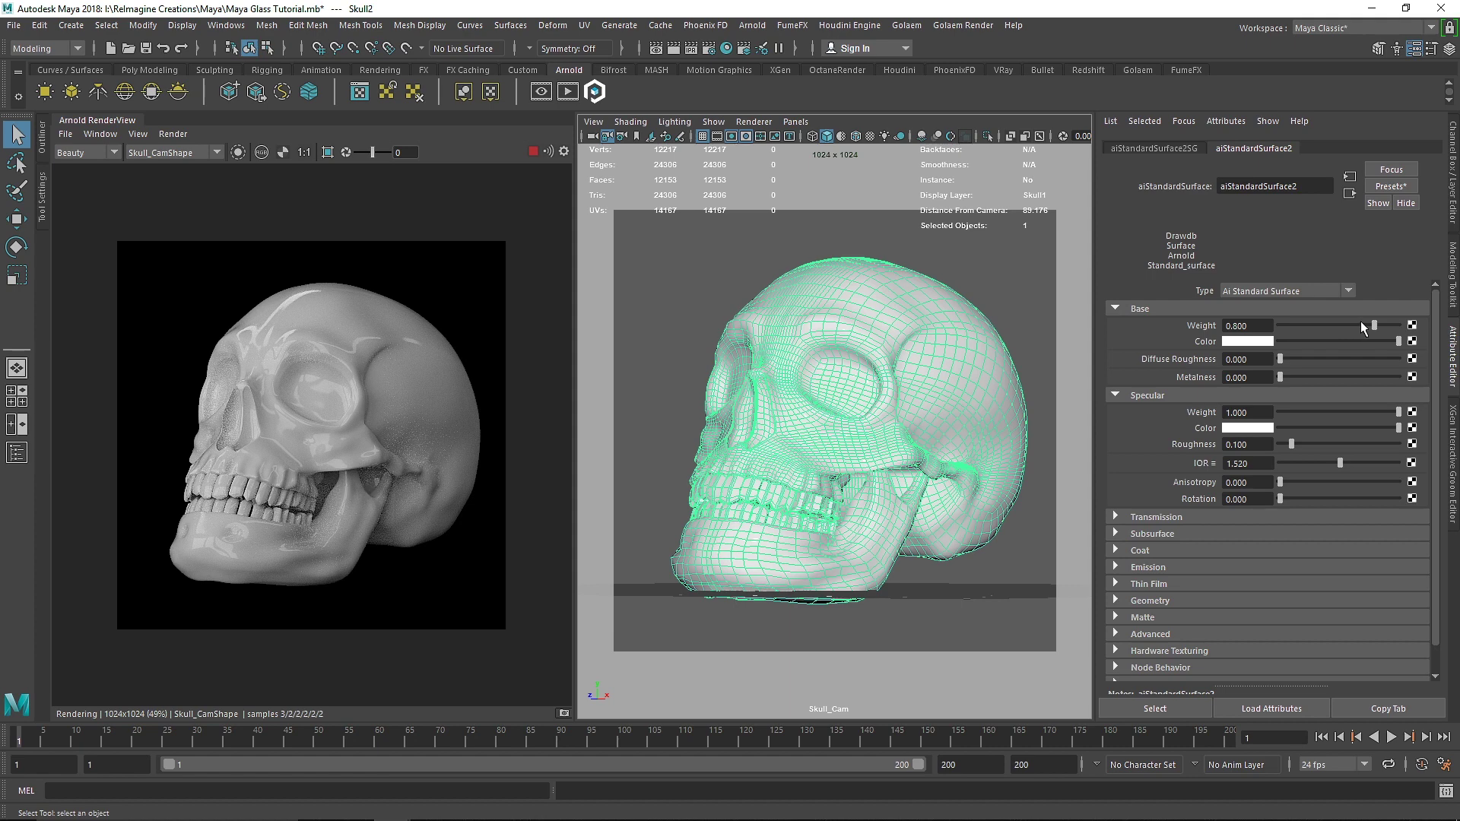
Reduce the skull material's base weight to zero and set its transmission weight to 1.
{"action": "left_click_drag", "start_coordinate": [1359, 327], "coordinate": [1002, 321]}
{"action": "left_click", "coordinate": [1133, 310]}
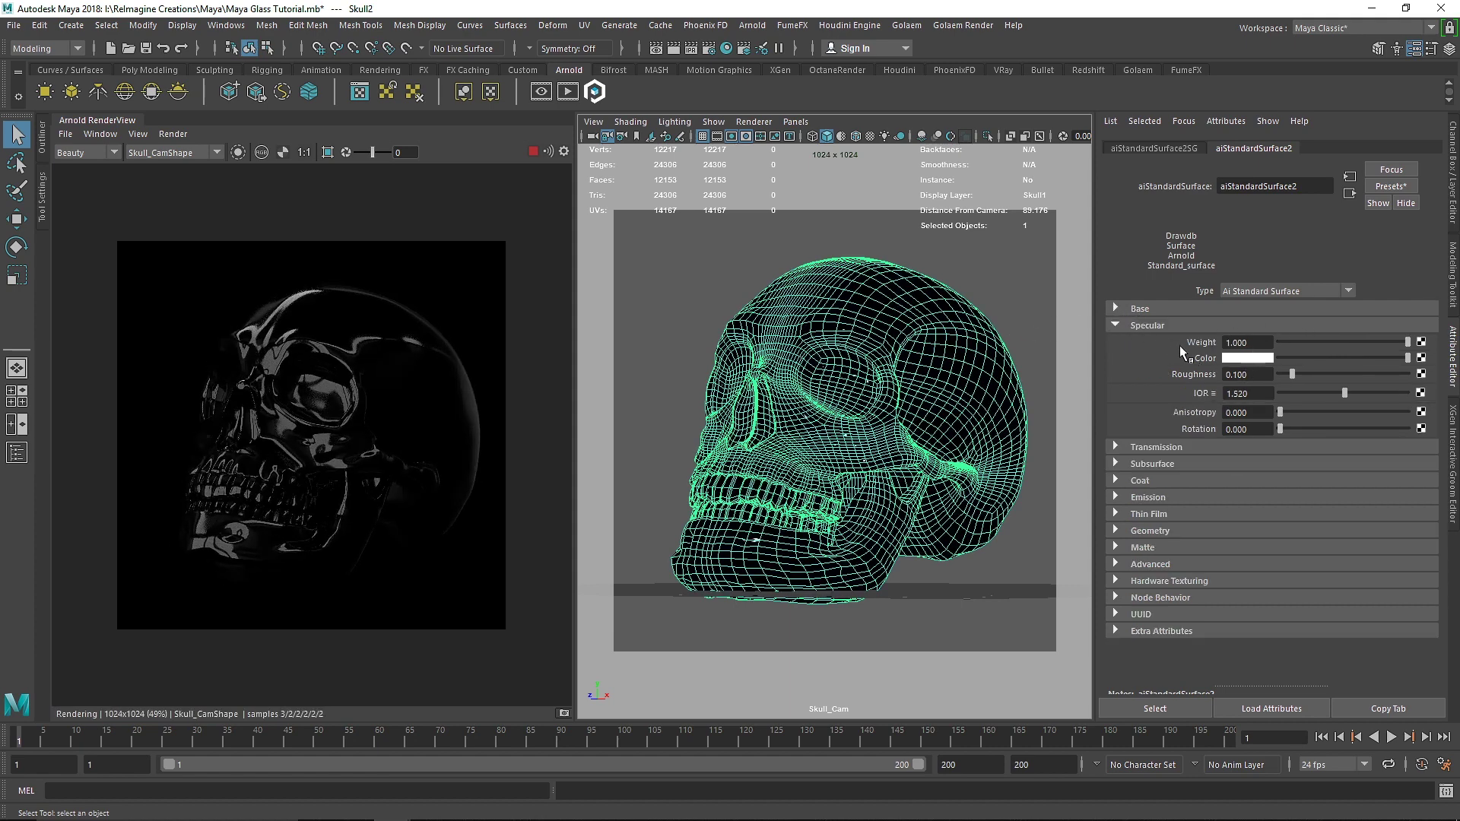
{"action": "left_click", "coordinate": [1154, 327]}
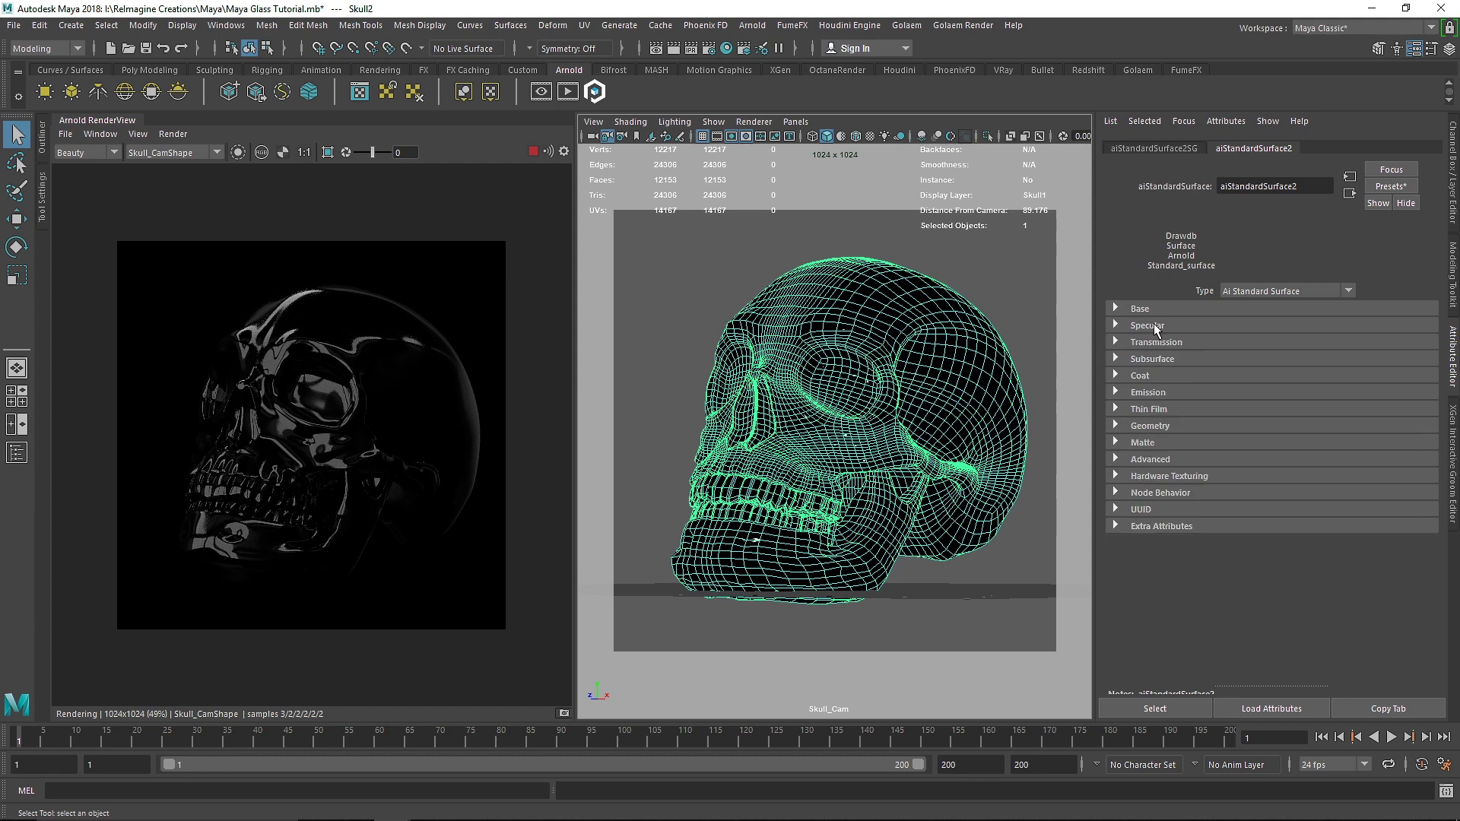
{"action": "left_click", "coordinate": [1153, 343]}
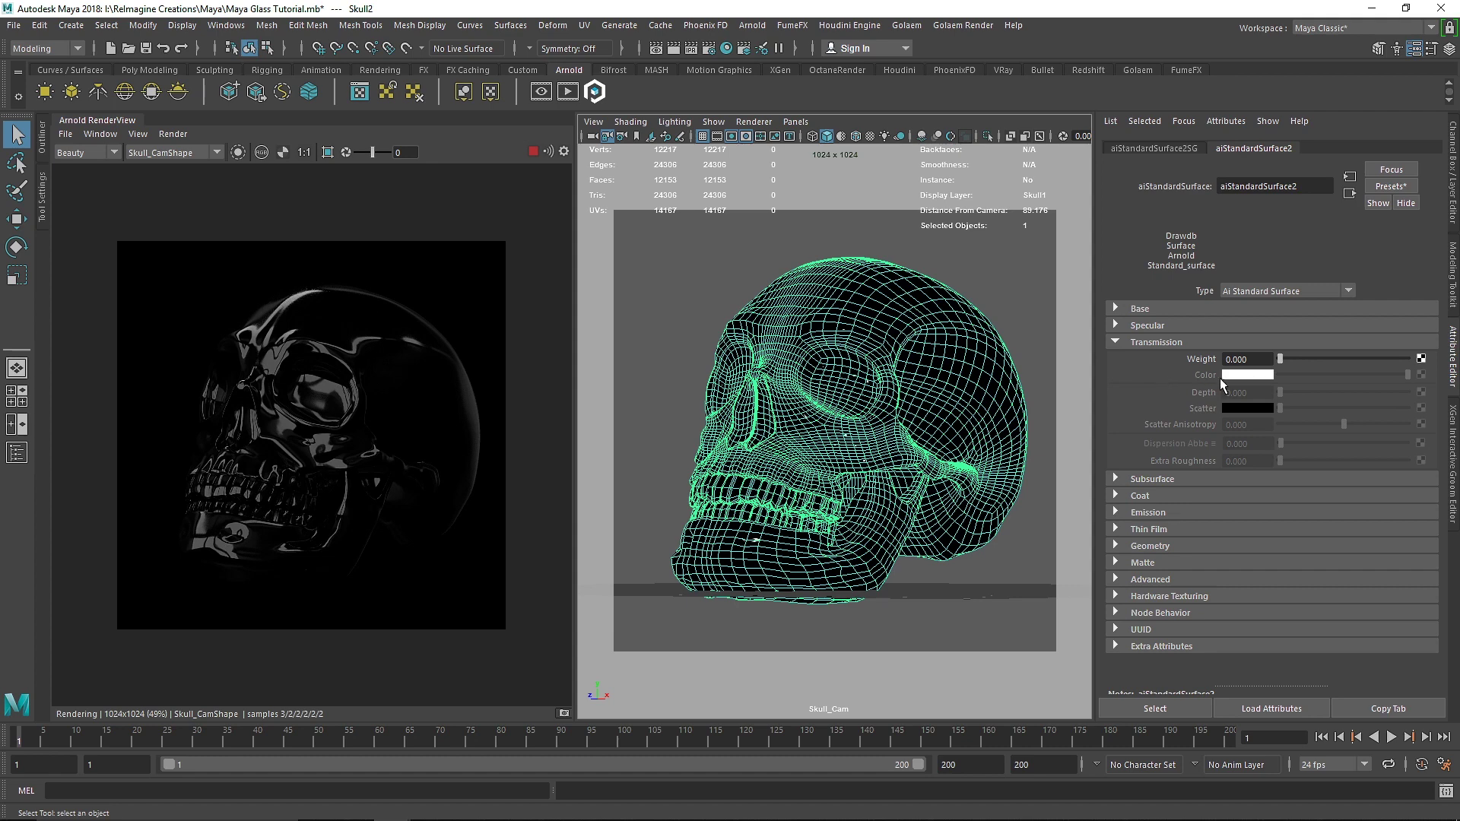
{"action": "left_click", "coordinate": [1259, 361]}
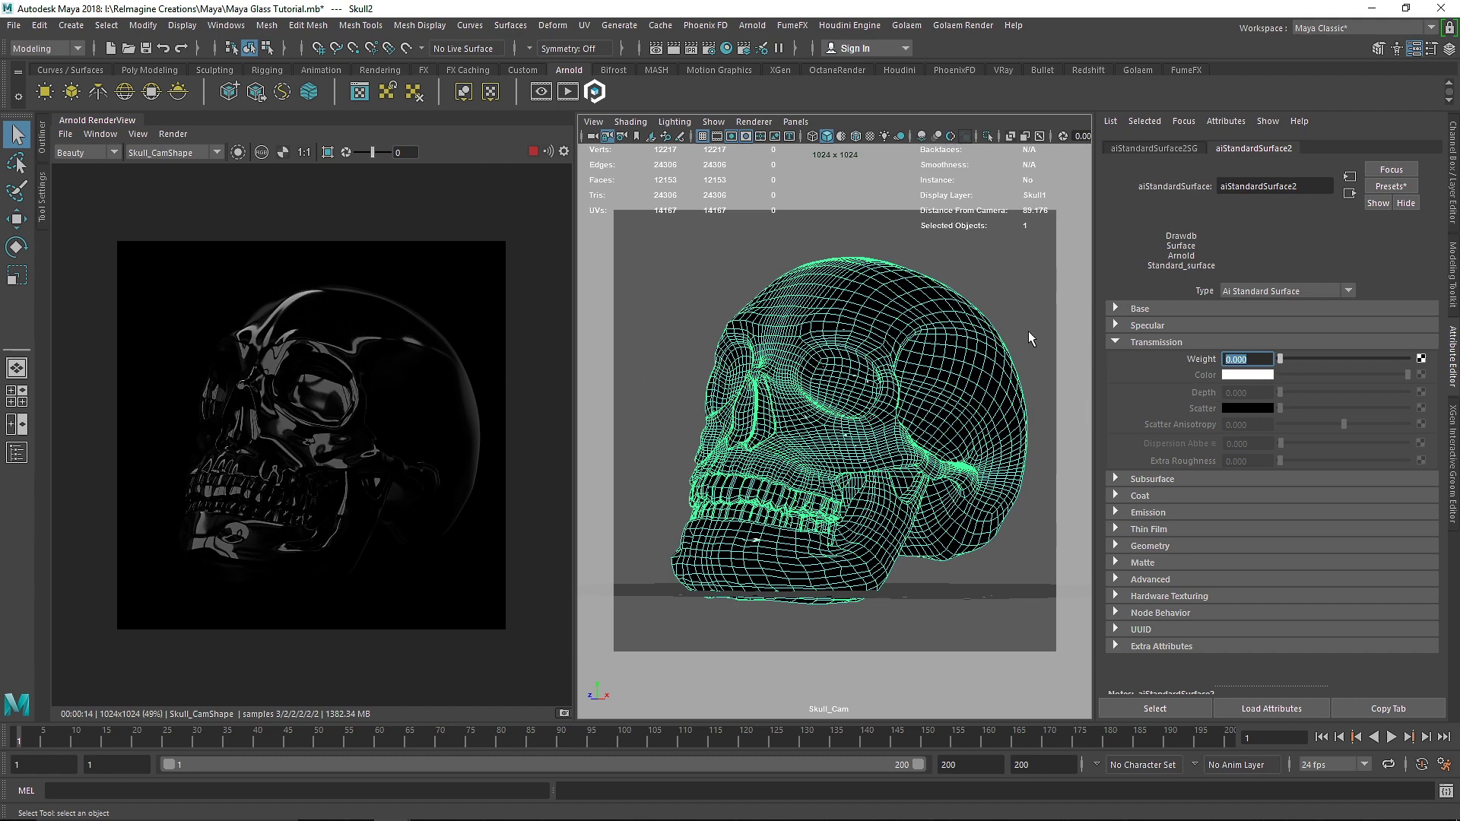
{"action": "type", "text": "1"}
{"action": "key", "text": "Return"}
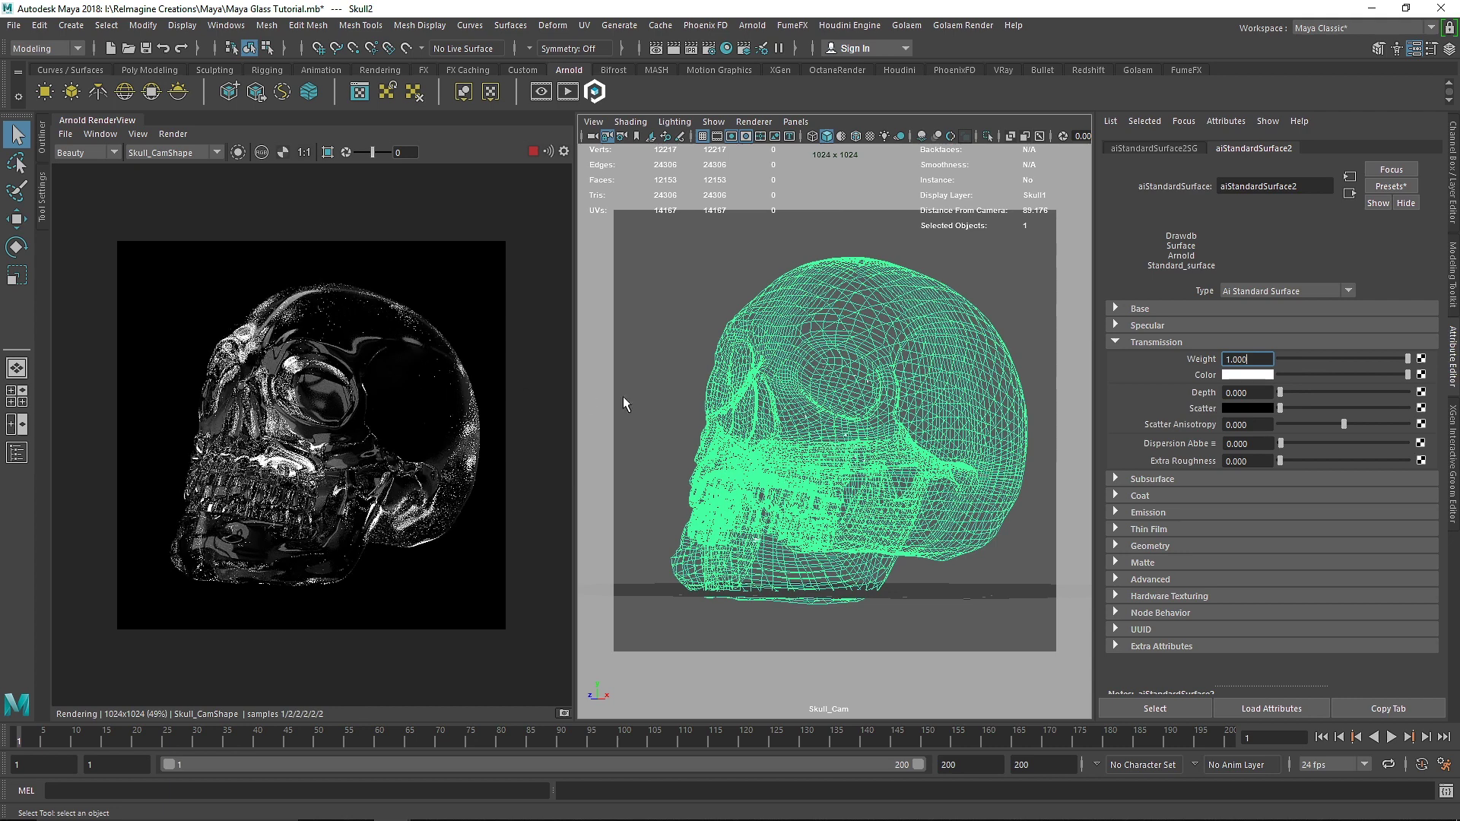
Turn off Opaque in the Arnold attributes of the skull's shape node.
{"action": "left_click", "coordinate": [672, 285]}
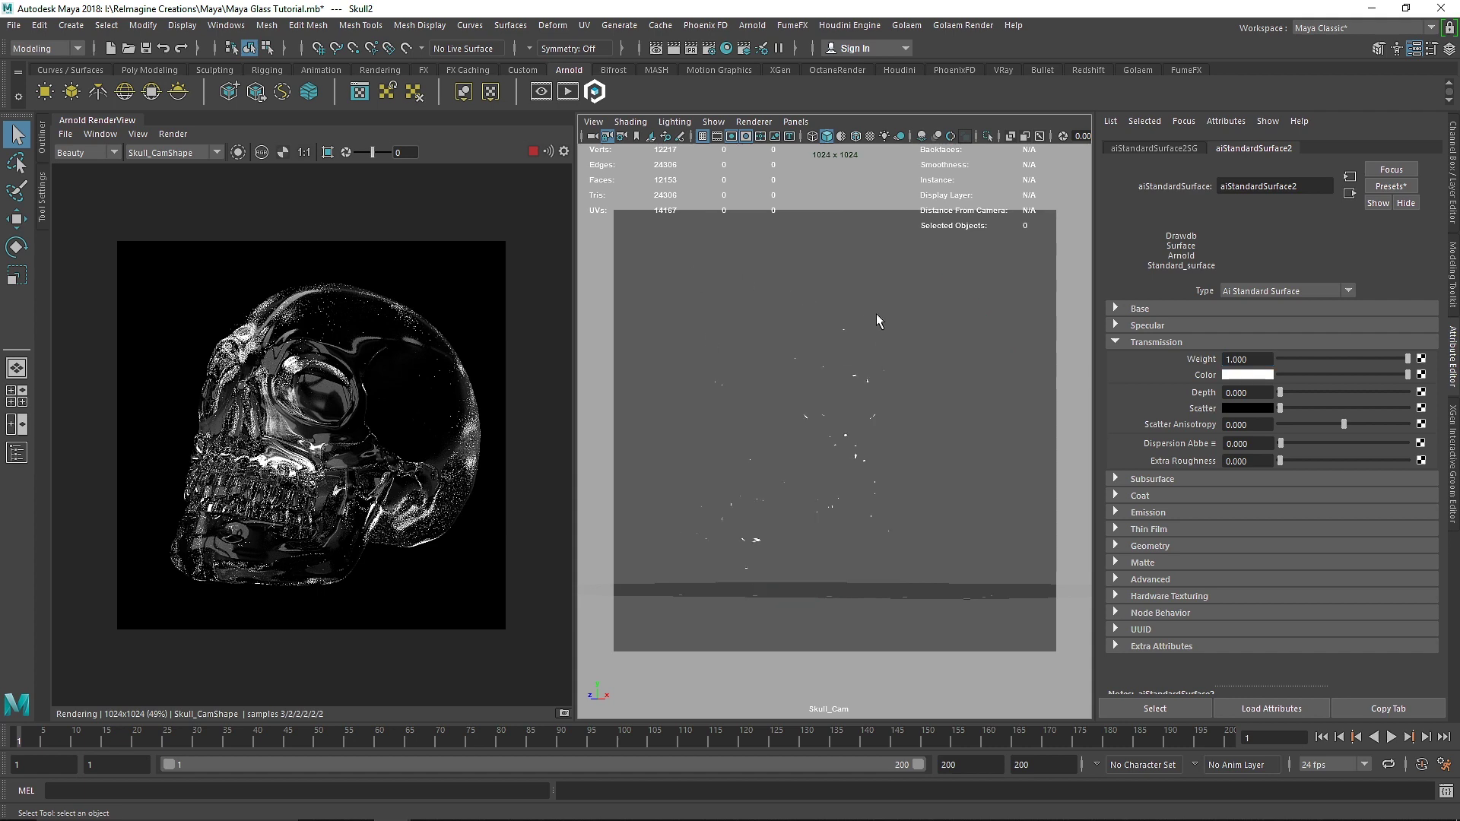
{"action": "left_click", "coordinate": [890, 334]}
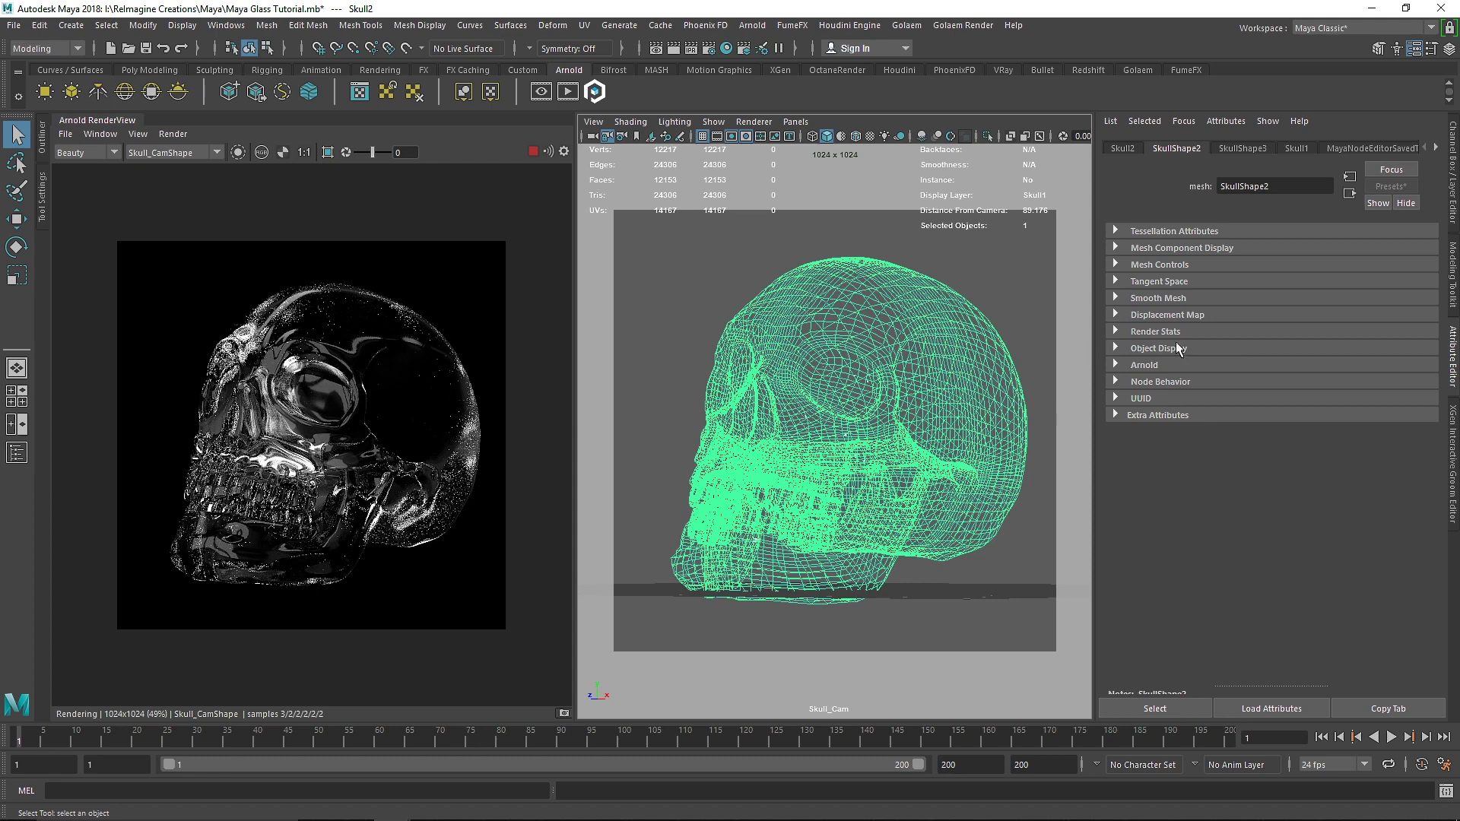
{"action": "left_click", "coordinate": [1137, 365]}
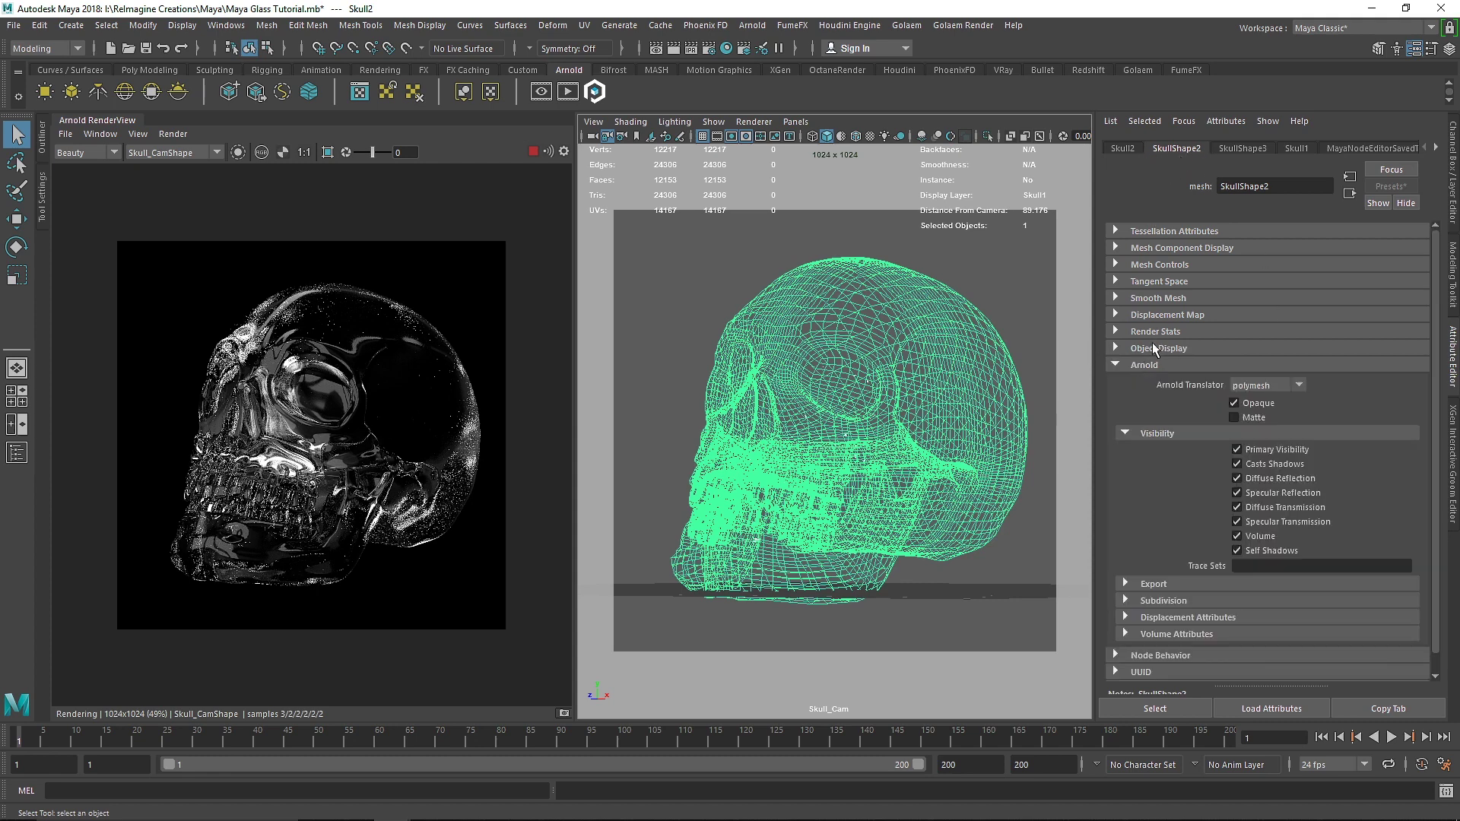
{"action": "left_click", "coordinate": [1255, 405]}
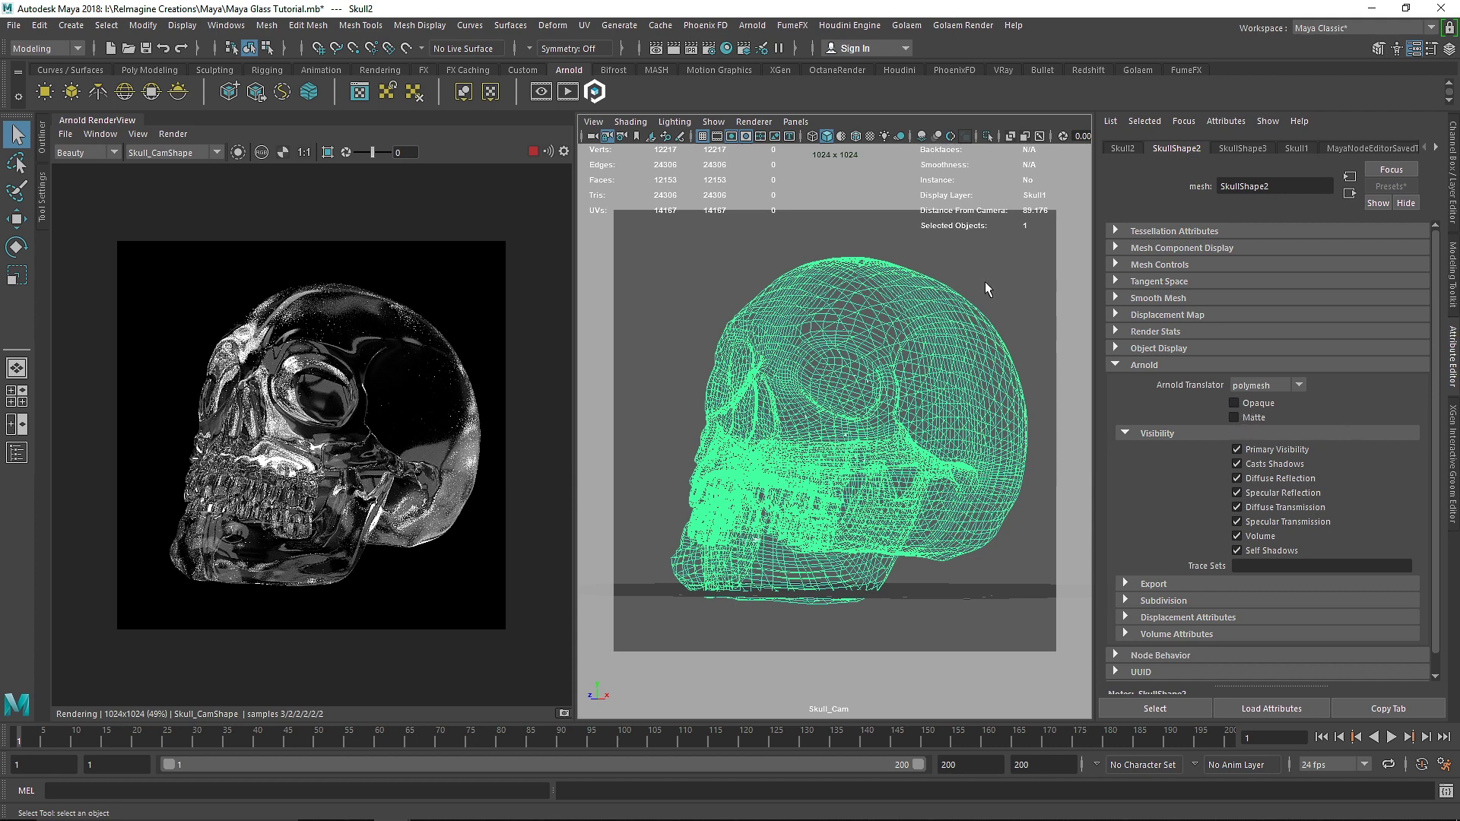
Rename the skull's aiStandardSurface material to Glass1.
{"action": "left_click", "coordinate": [827, 412]}
{"action": "left_click", "coordinate": [813, 428]}
{"action": "left_click", "coordinate": [1365, 151]}
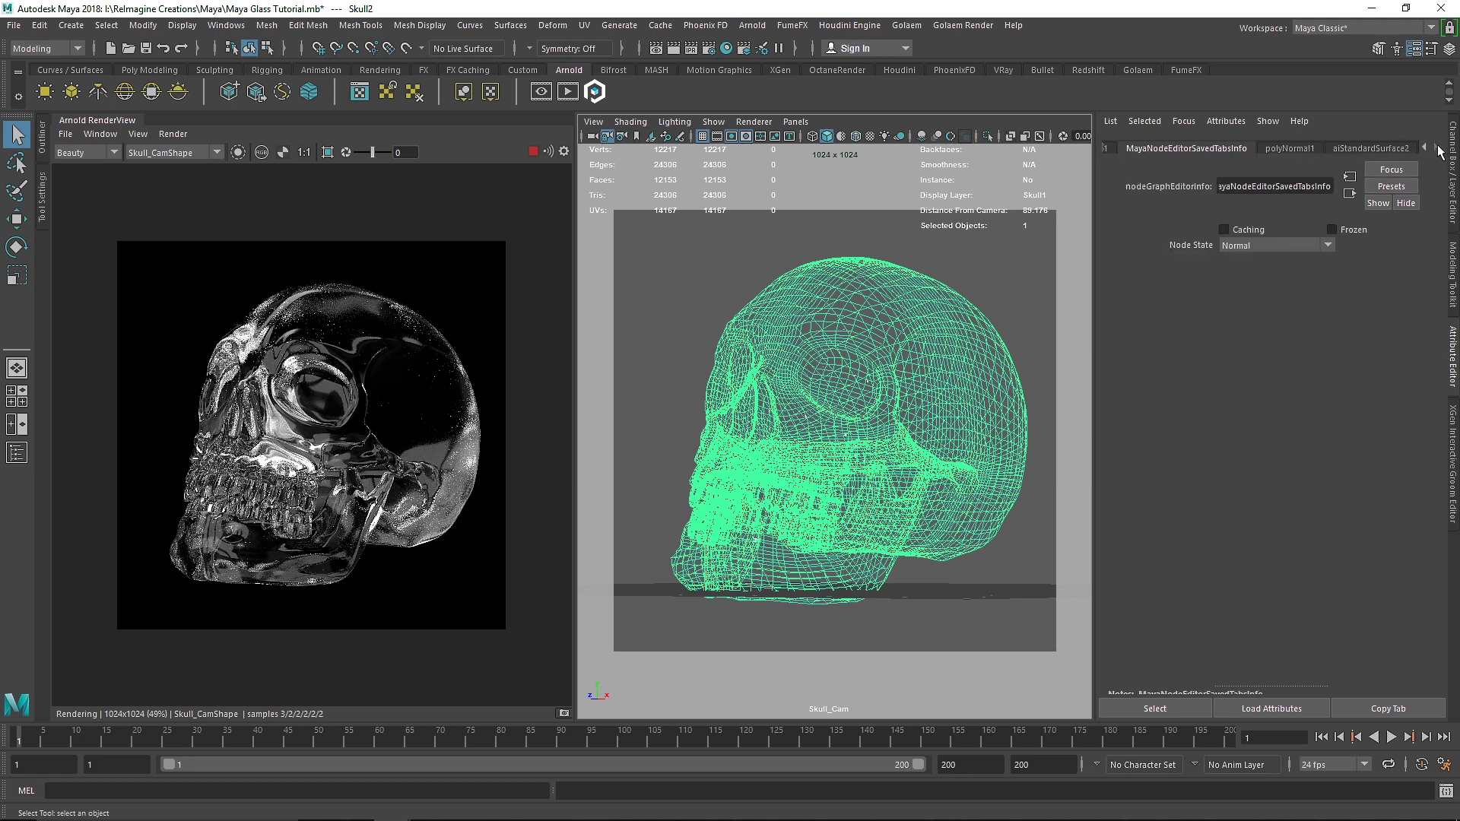
{"action": "left_click", "coordinate": [1365, 150]}
{"action": "left_click_drag", "start_coordinate": [1326, 186], "coordinate": [1157, 198]}
{"action": "type", "text": "Glass1"}
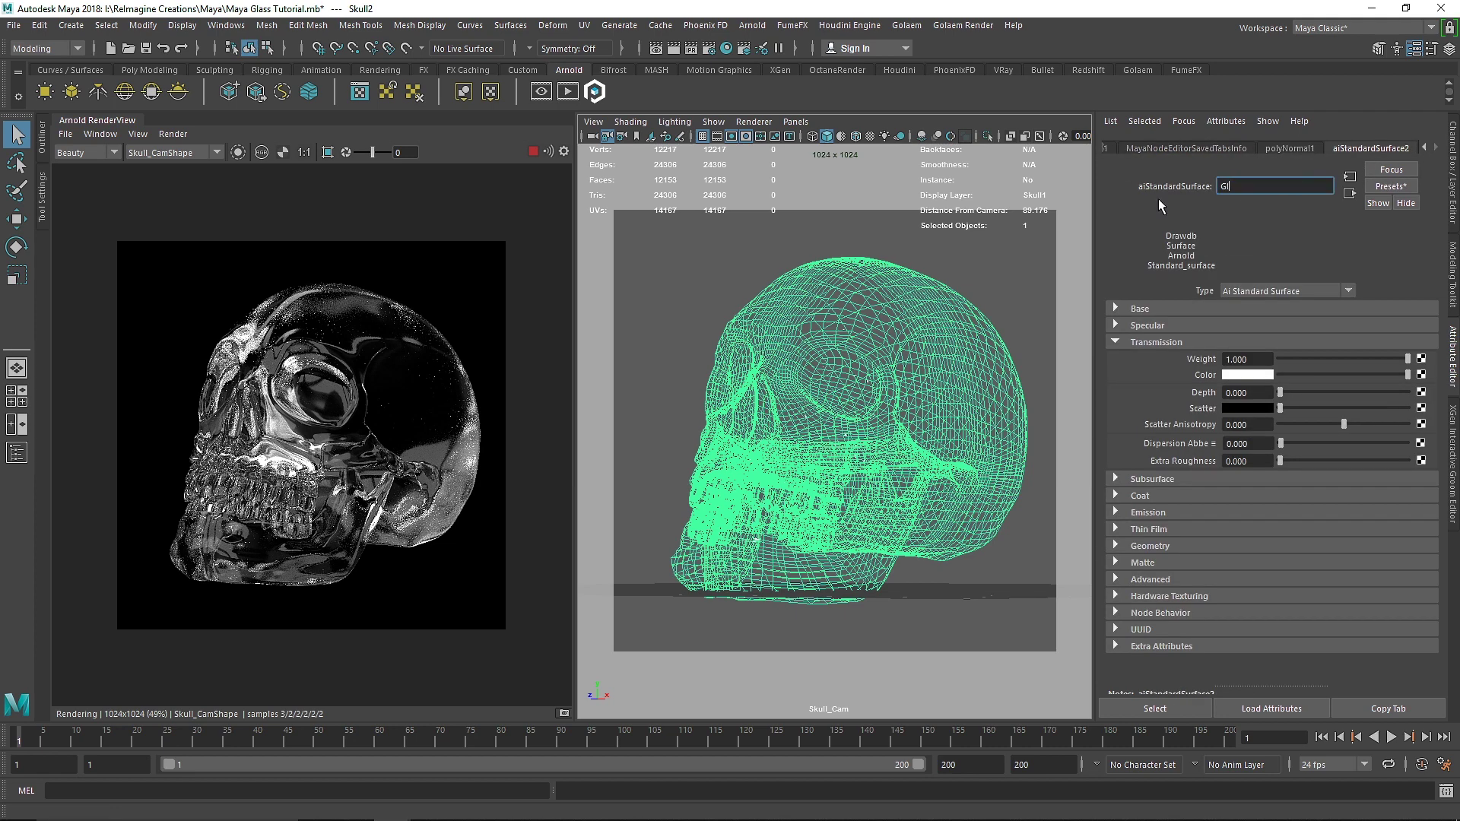
{"action": "key", "text": "Return"}
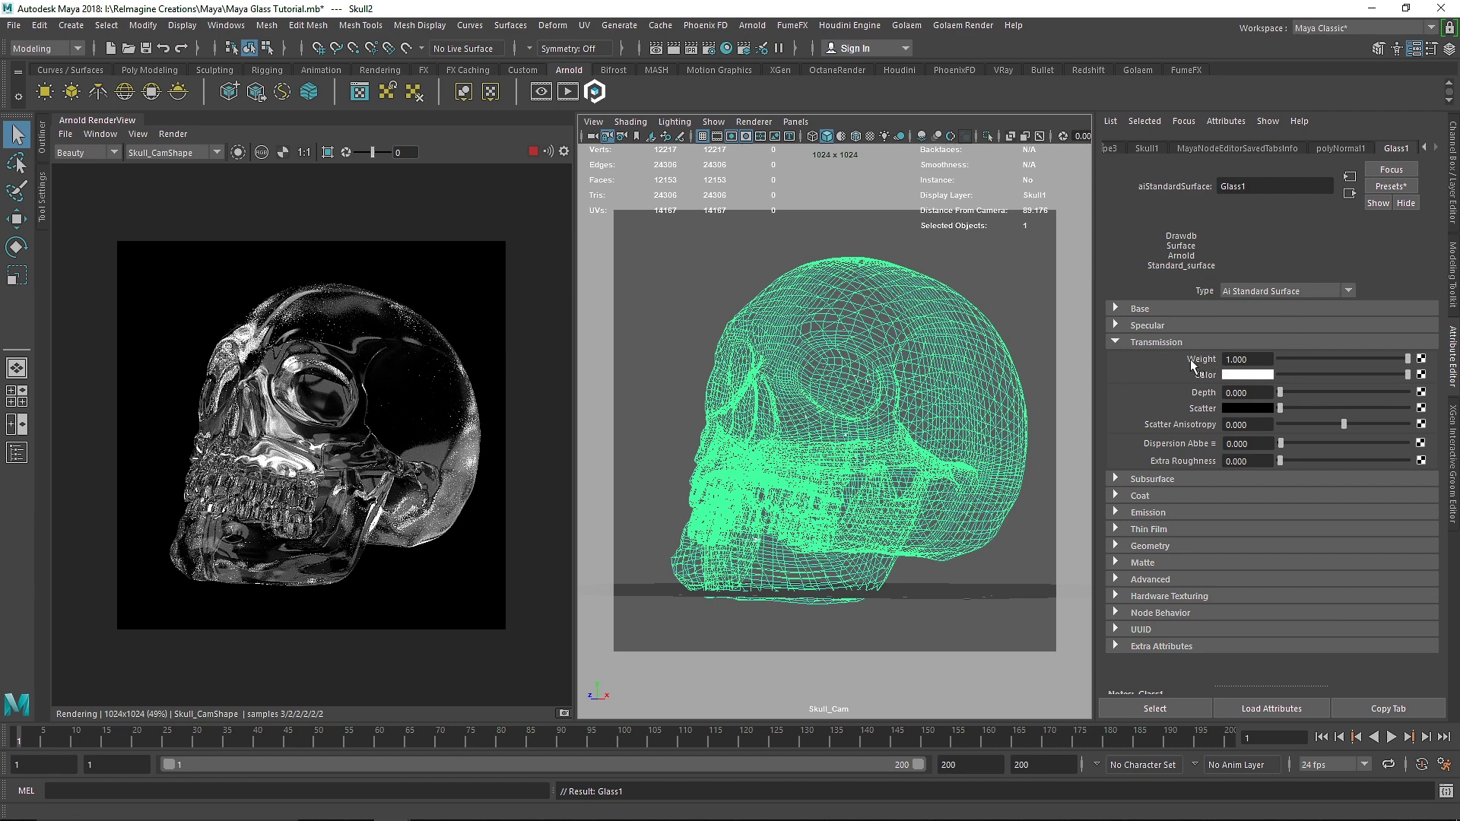
Try orange and cyan transmission colors on Glass1, undo back to white and keep the depth at 0.
{"action": "left_click", "coordinate": [1230, 376]}
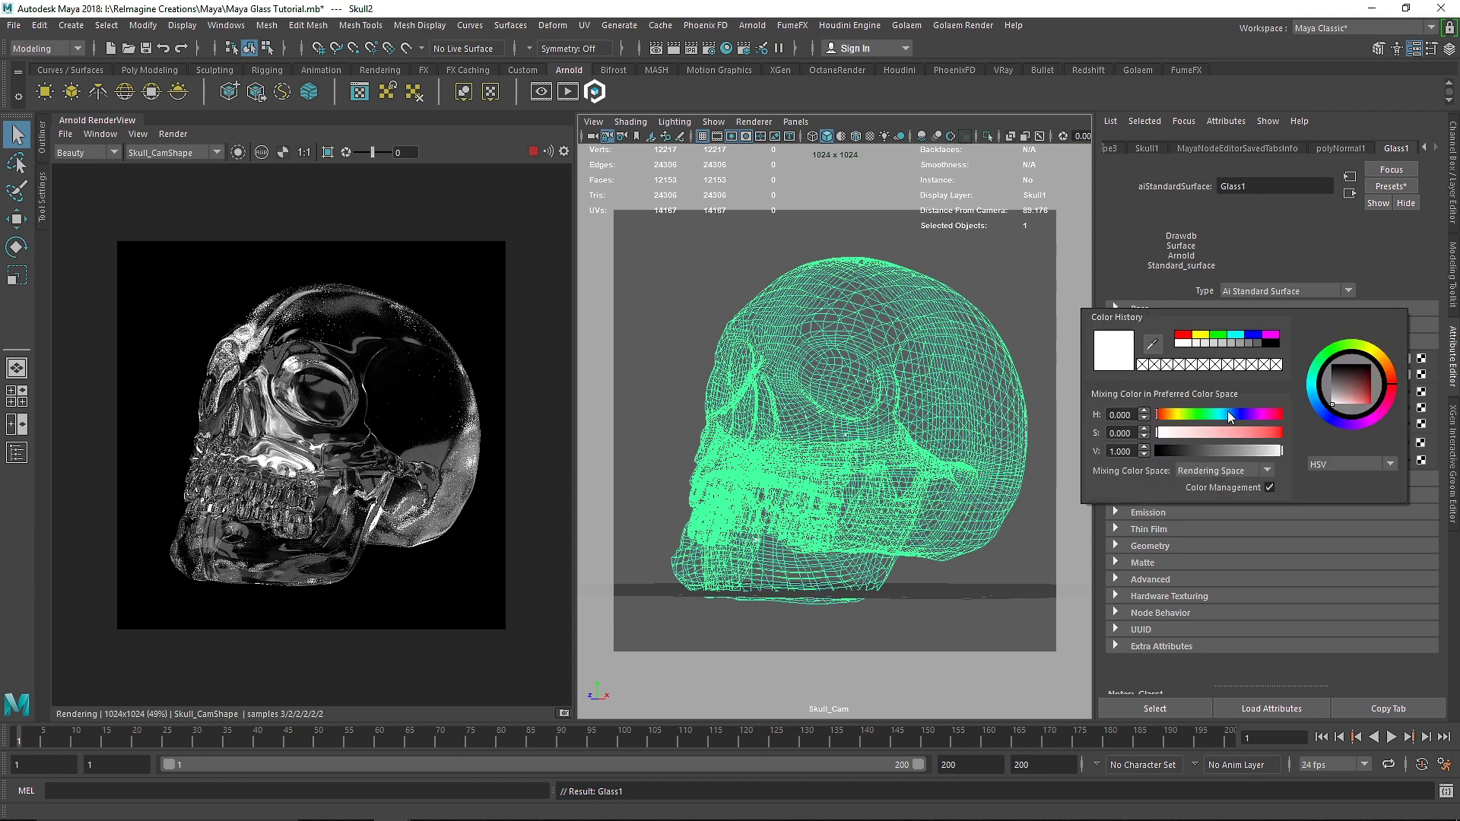
{"action": "left_click_drag", "start_coordinate": [1175, 419], "coordinate": [1251, 436]}
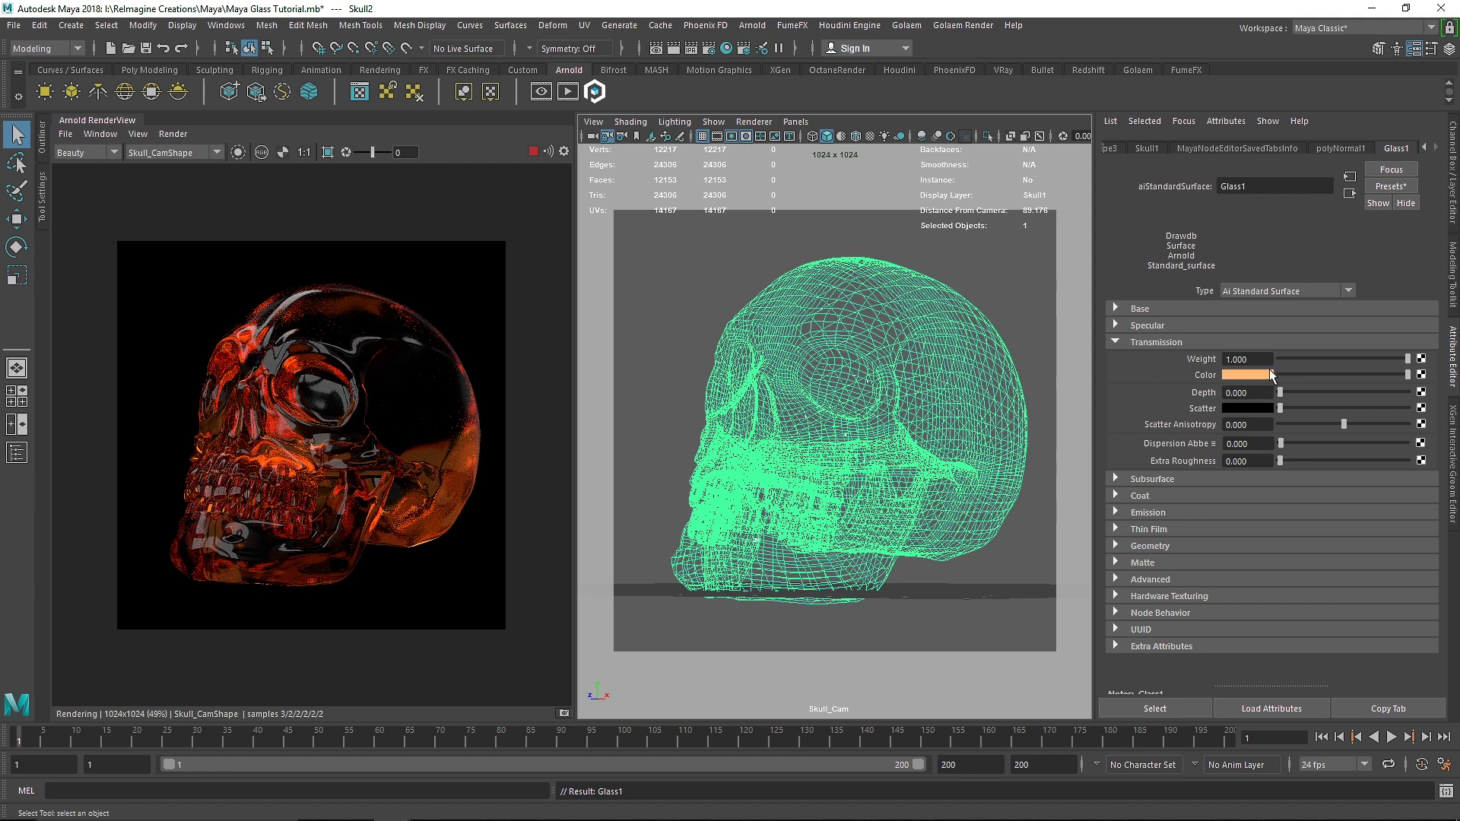
{"action": "left_click", "coordinate": [1252, 376]}
{"action": "left_click", "coordinate": [1239, 416]}
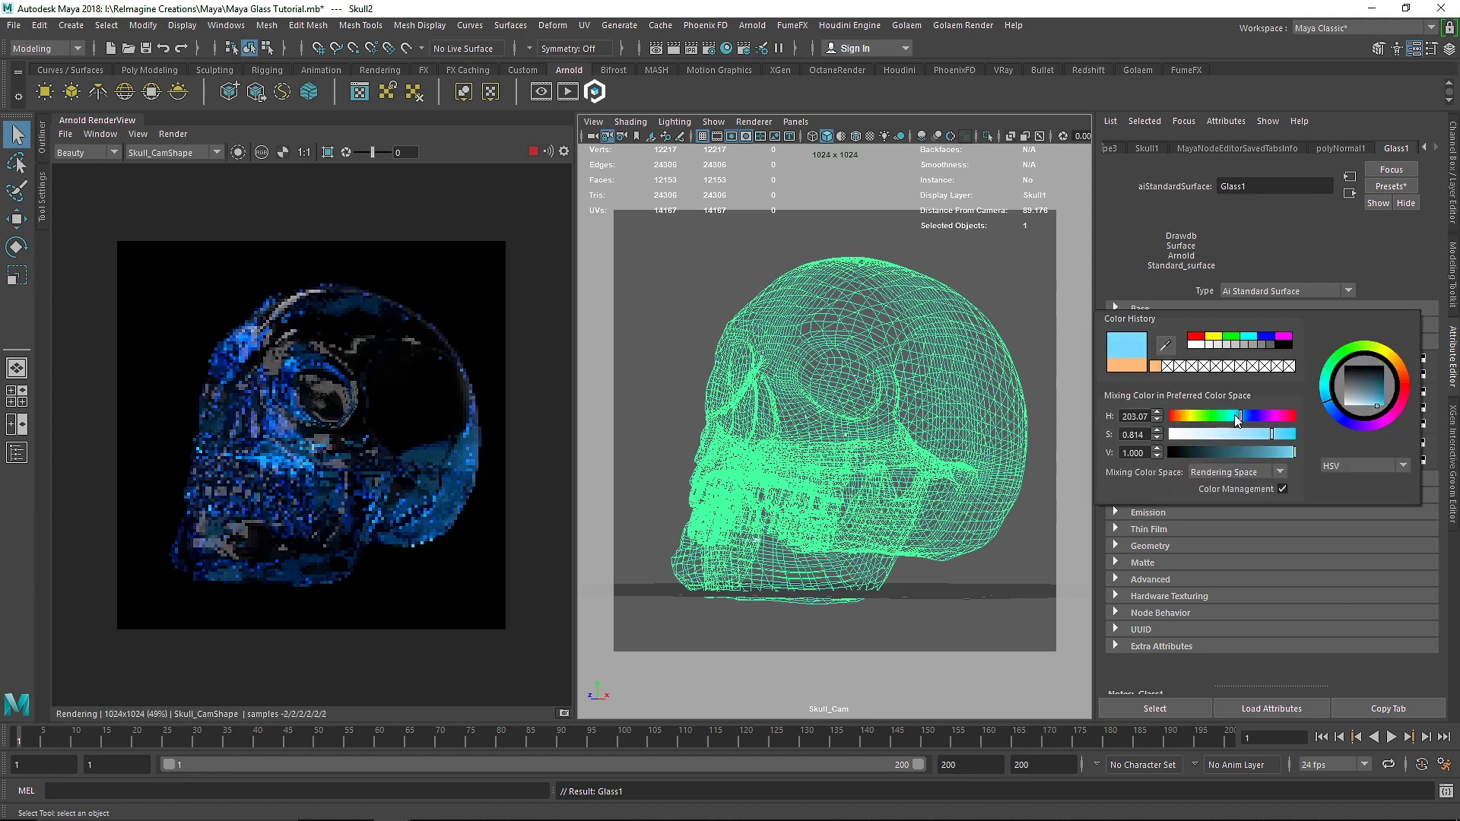
{"action": "left_click_drag", "start_coordinate": [1239, 417], "coordinate": [1222, 417]}
{"action": "left_click_drag", "start_coordinate": [1227, 424], "coordinate": [1233, 417]}
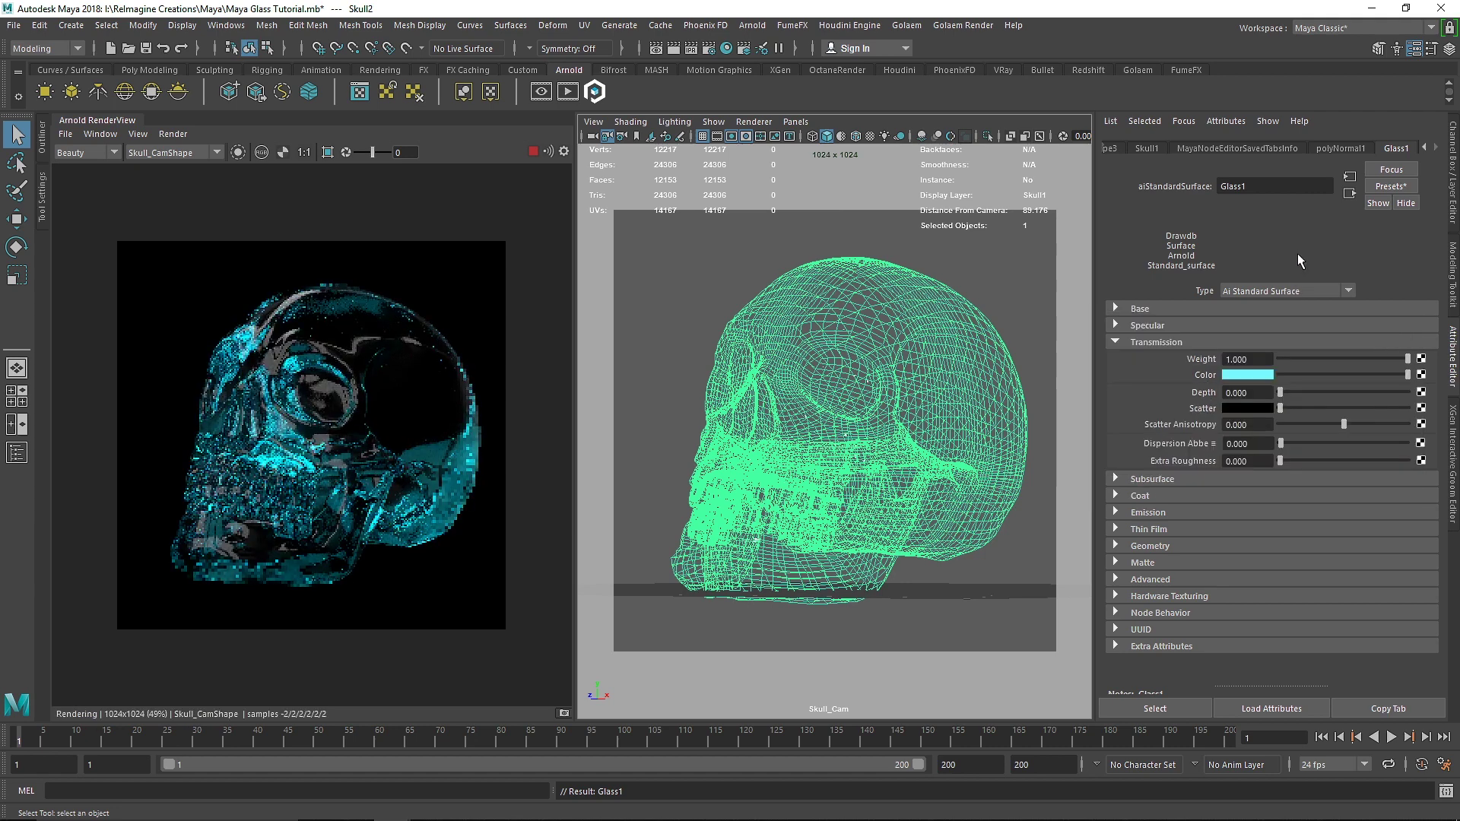
{"action": "key", "text": "ctrl+z"}
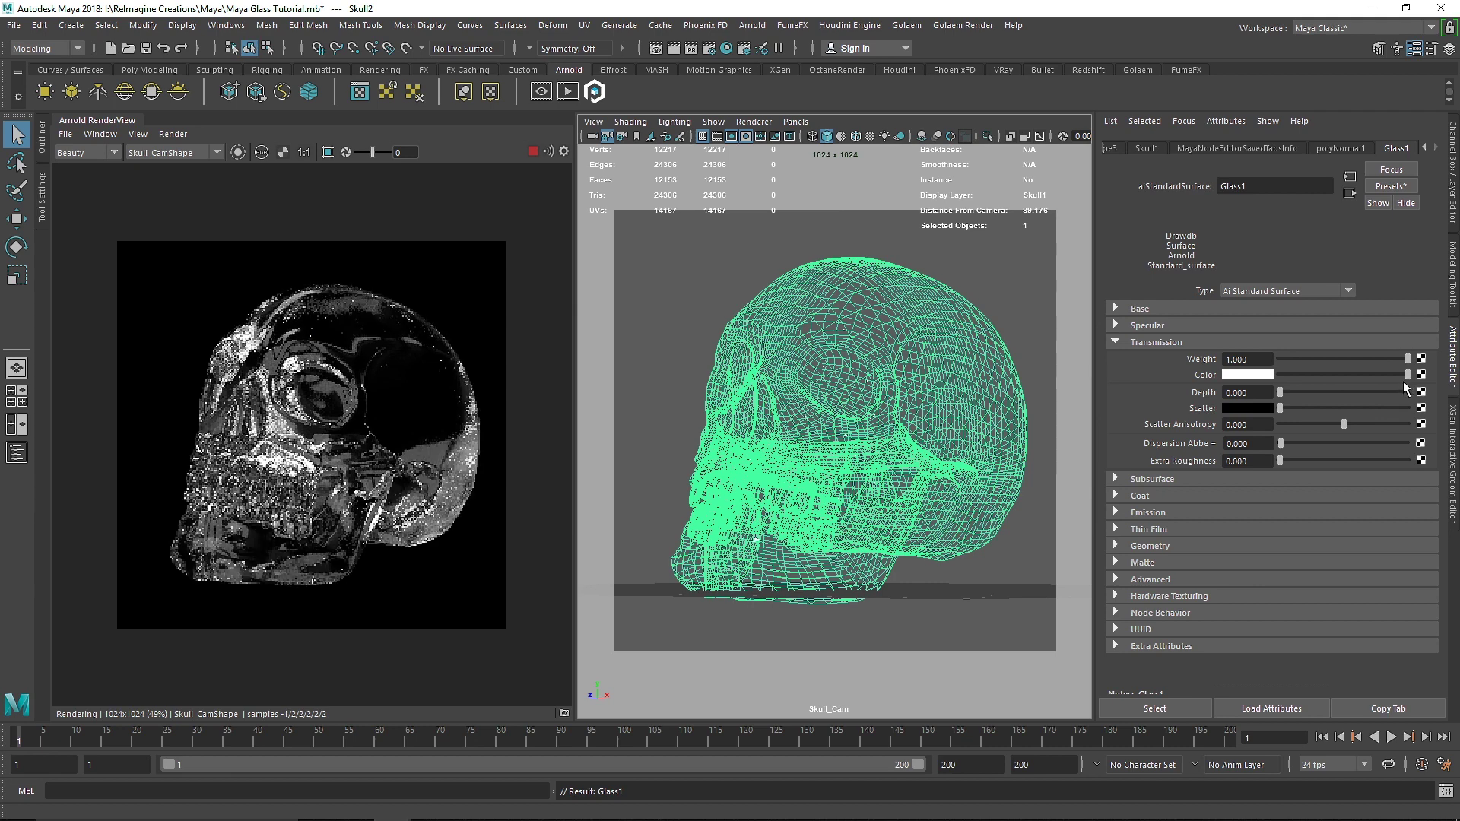
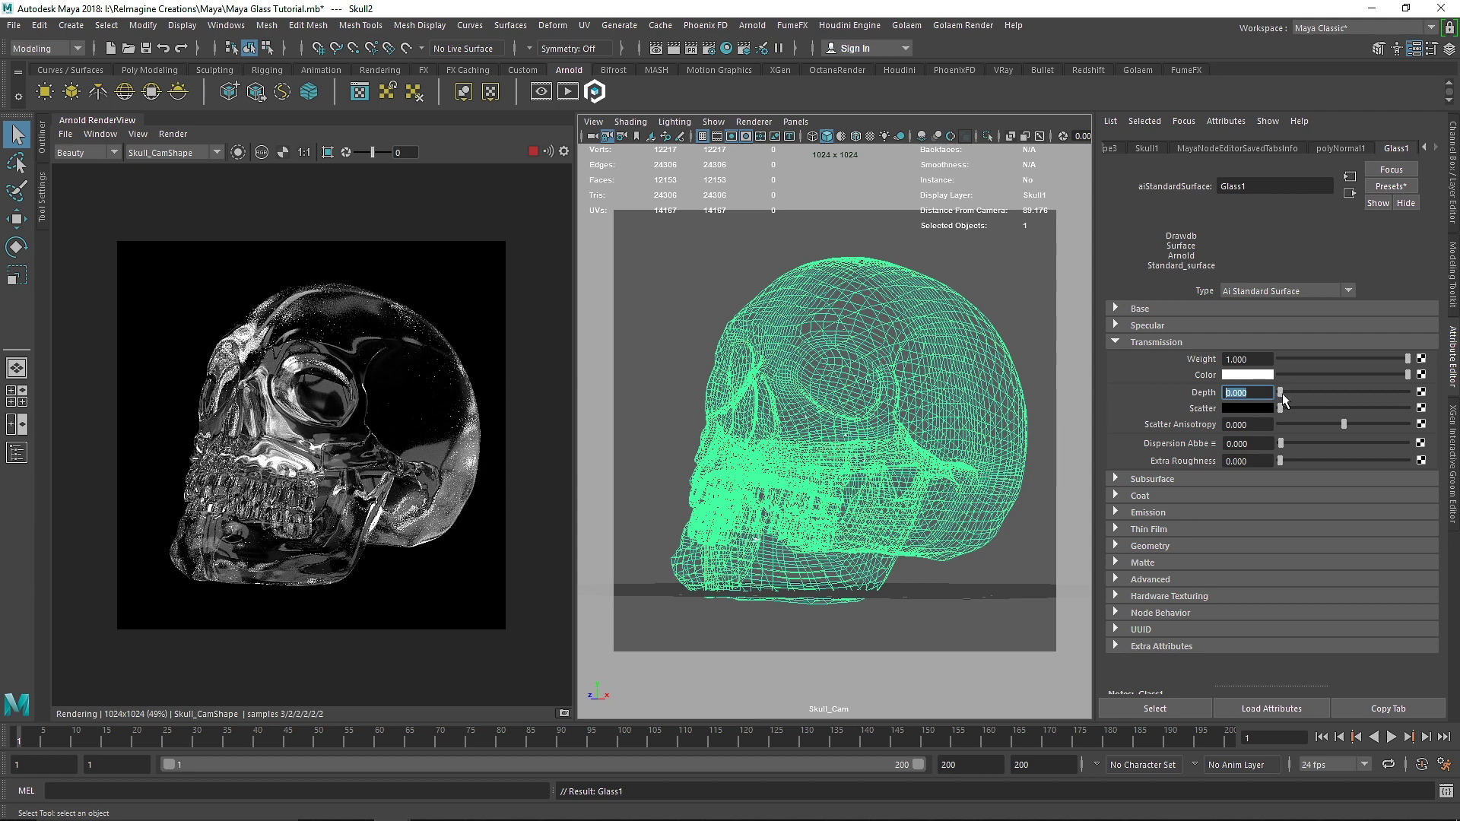
{"action": "key", "text": "Return"}
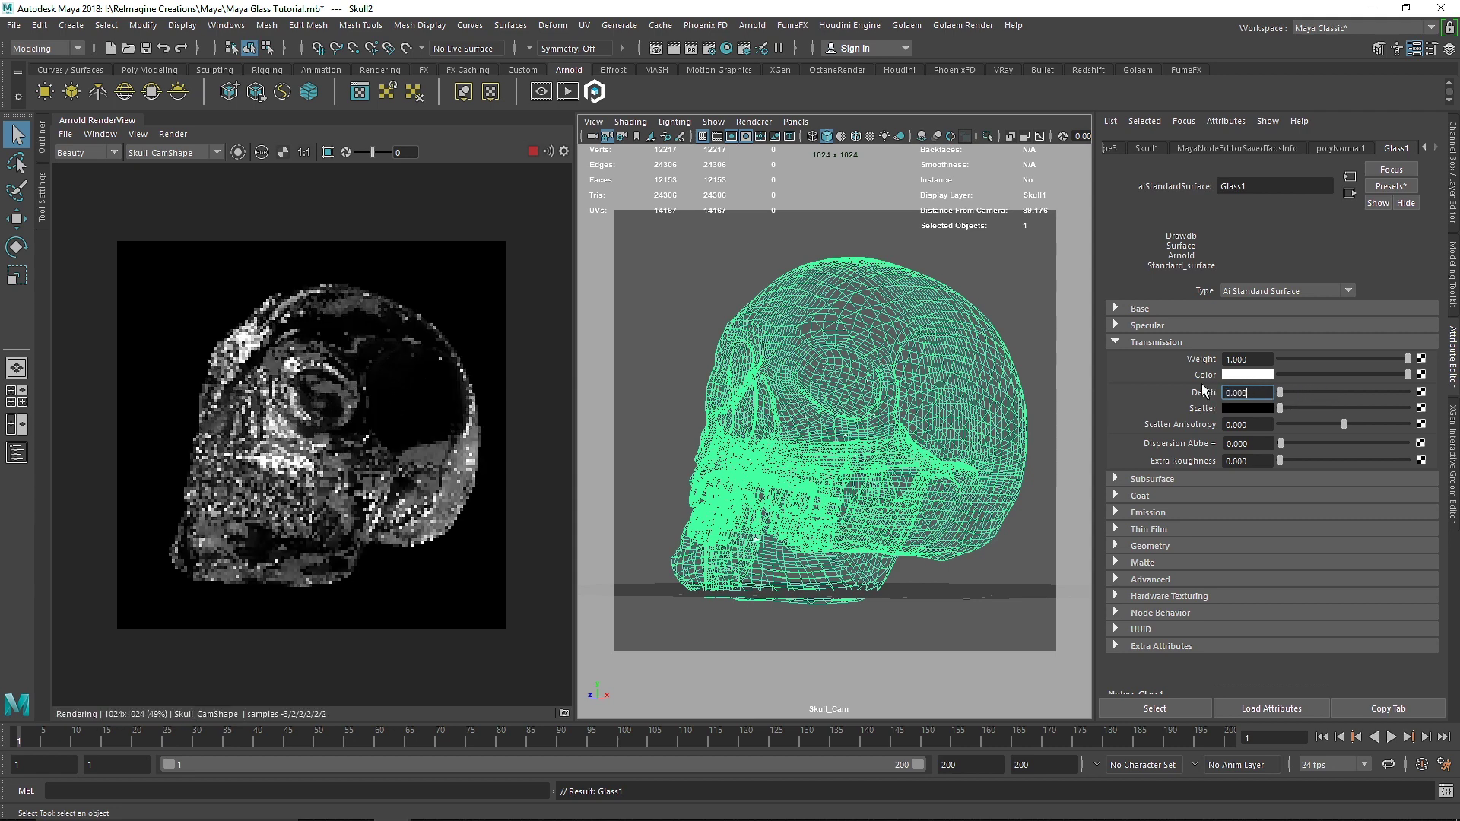
Set the Glass1 transmission color to the recently used cyan and the scatter color to the recently used orange.
{"action": "left_click", "coordinate": [1253, 375]}
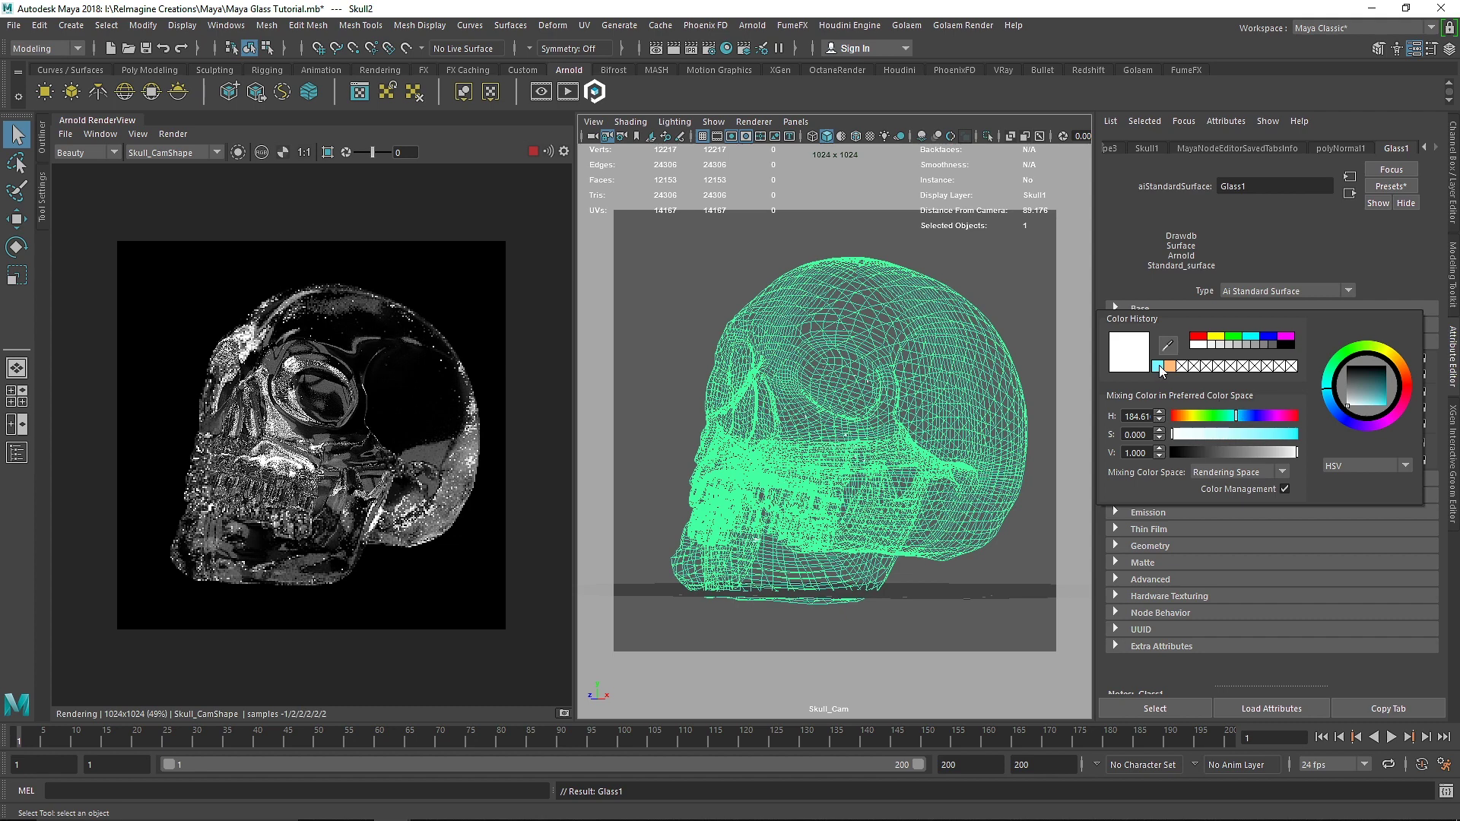
{"action": "left_click", "coordinate": [1234, 409]}
{"action": "left_click", "coordinate": [1252, 409]}
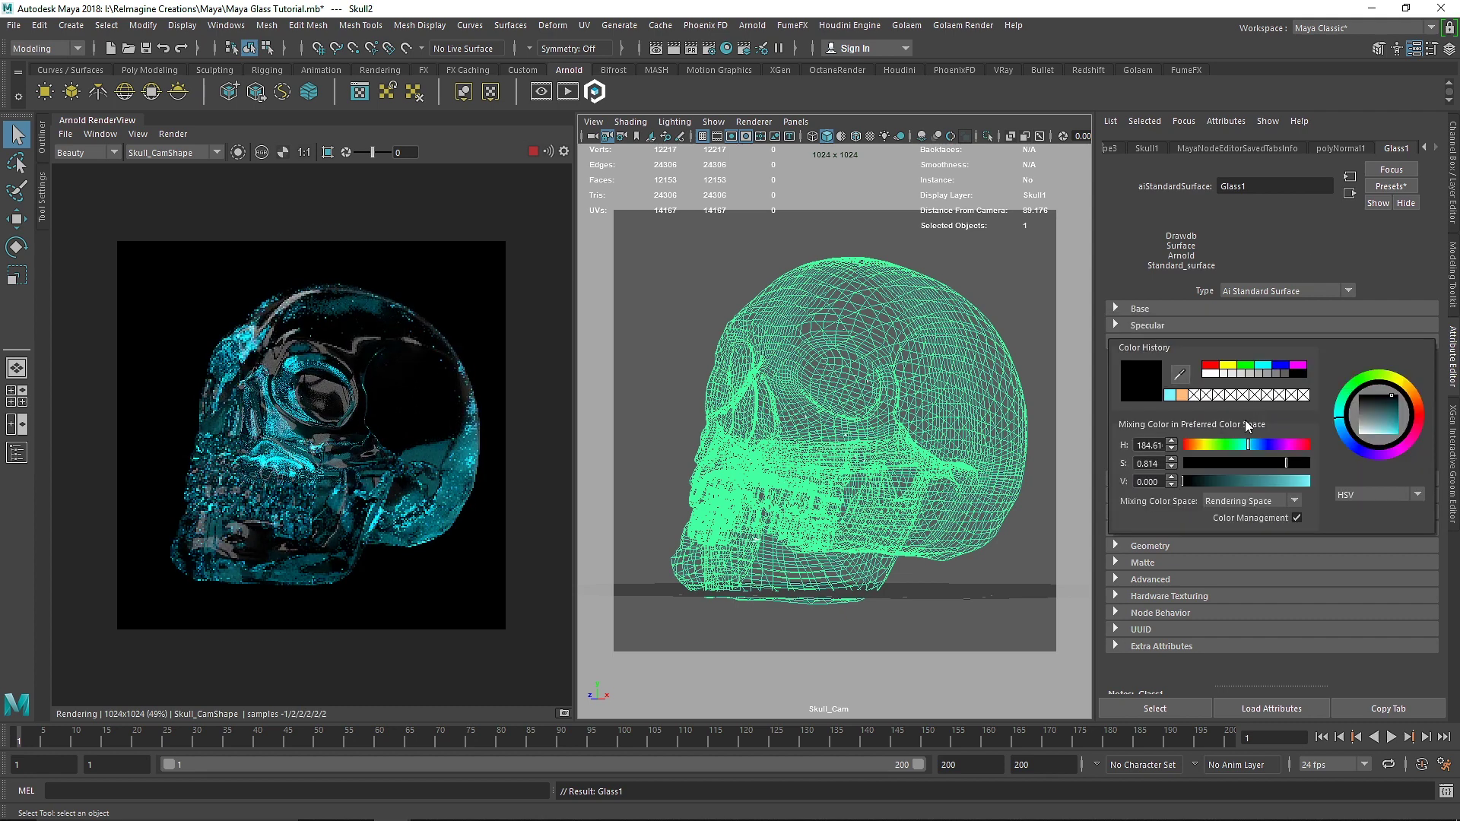
{"action": "left_click", "coordinate": [1181, 394]}
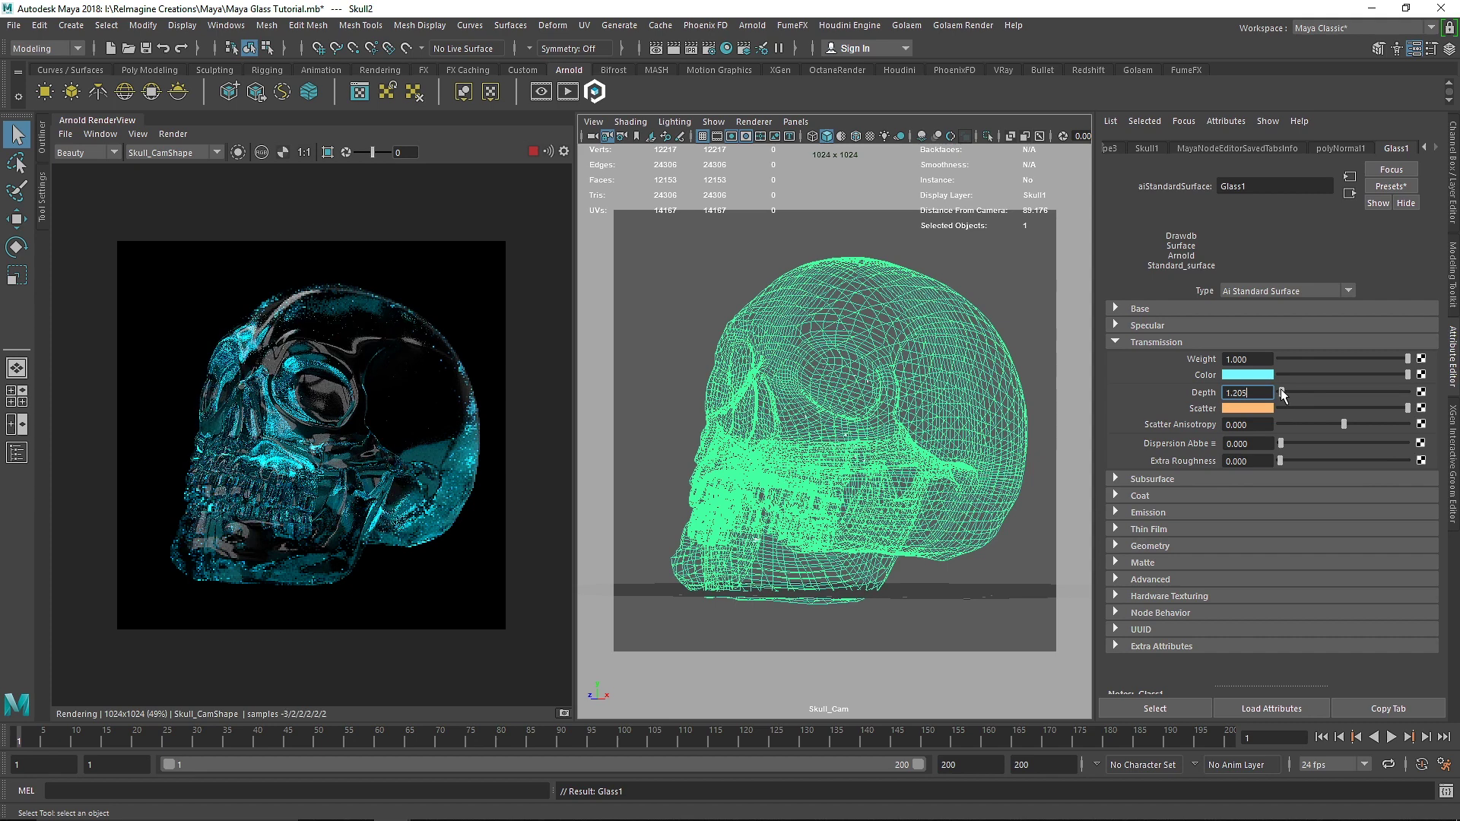
Try several transmission depths on Glass1, including 100 and about 12, and set the depth to 20.
{"action": "left_click_drag", "start_coordinate": [1280, 390], "coordinate": [1389, 384]}
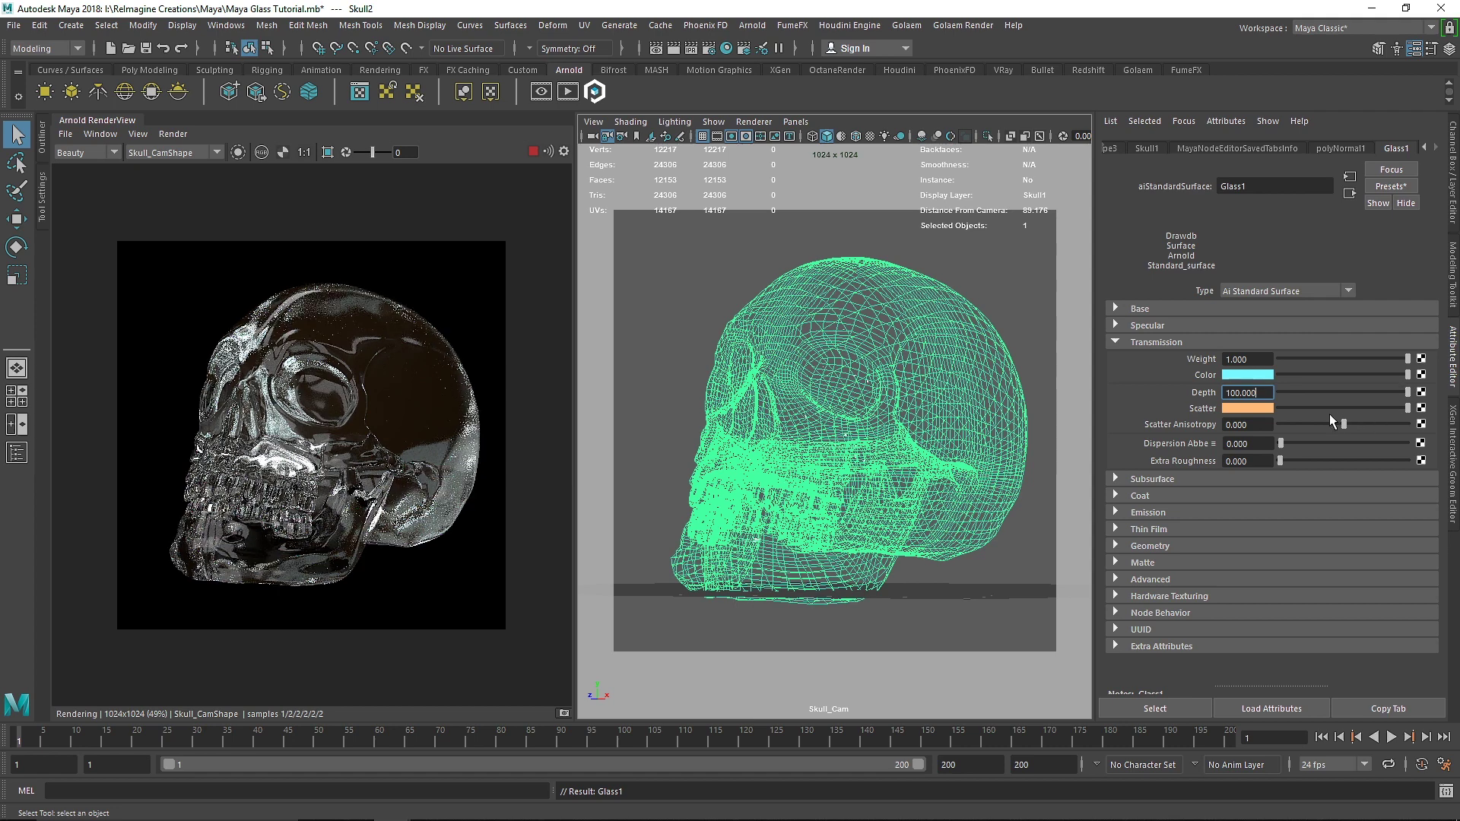
{"action": "left_click", "coordinate": [1294, 391]}
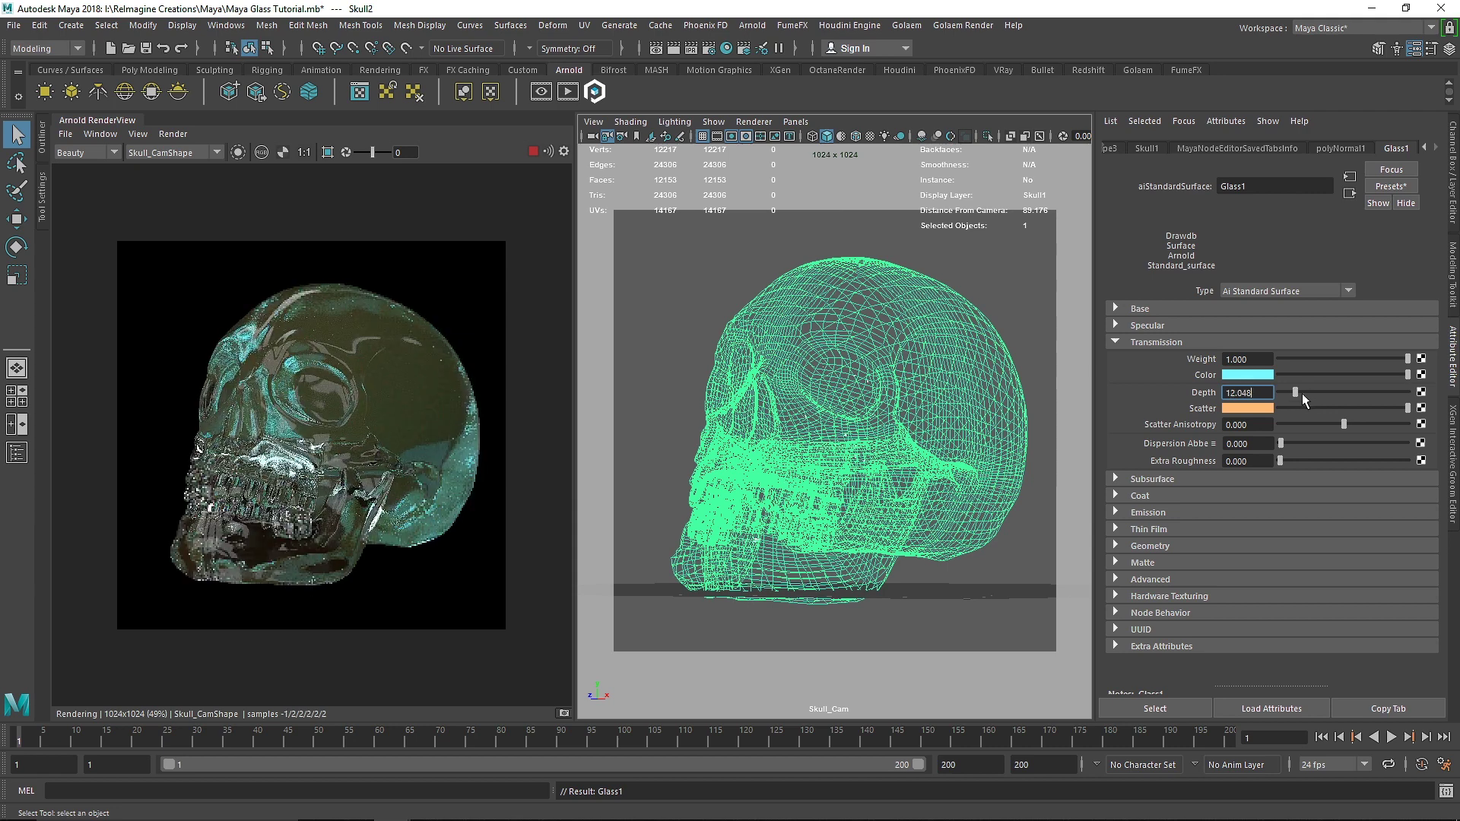
{"action": "left_click_drag", "start_coordinate": [1302, 391], "coordinate": [1298, 393]}
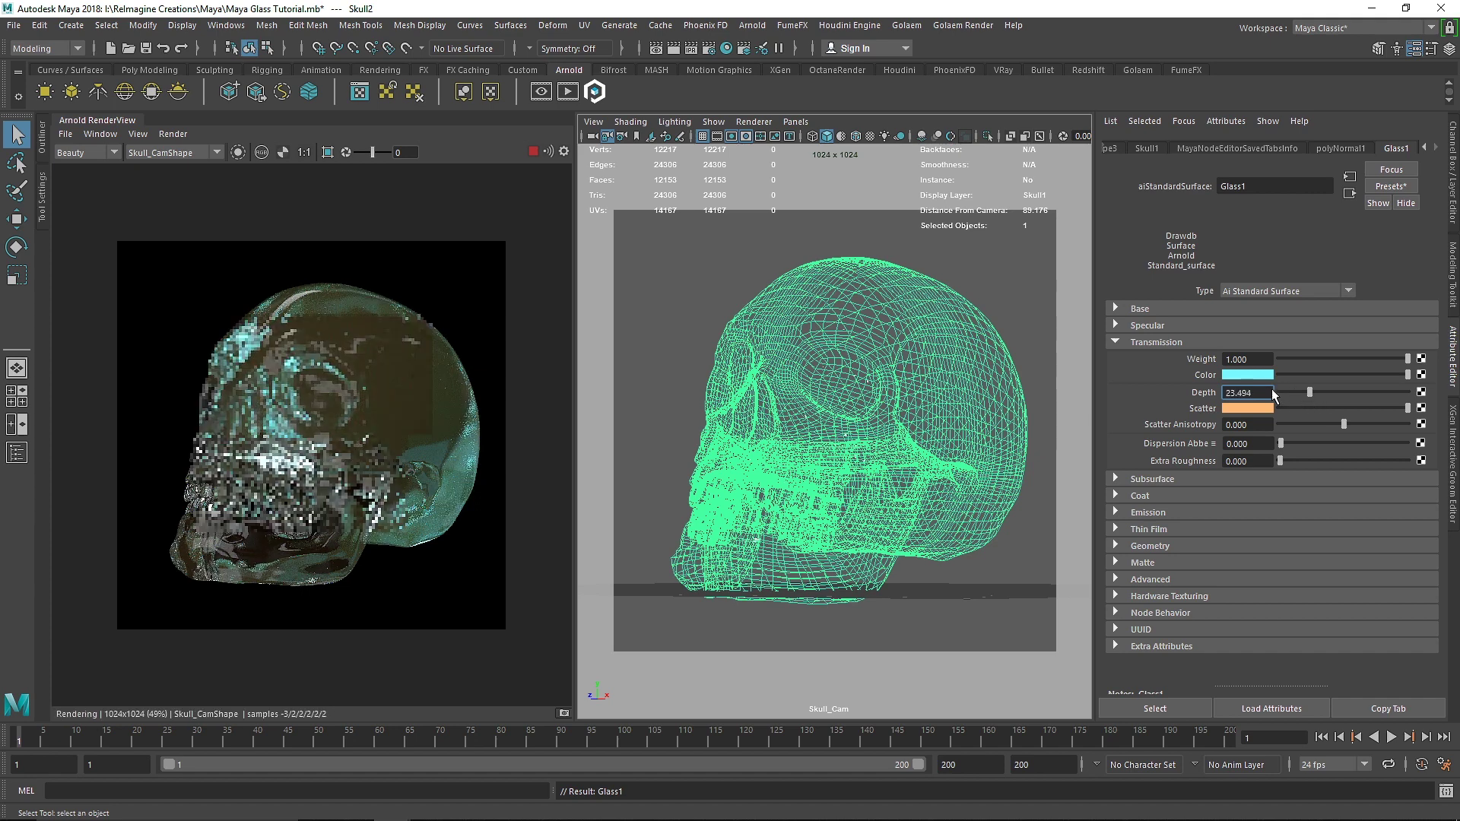
{"action": "double_click", "coordinate": [1270, 392]}
{"action": "type", "text": "20"}
{"action": "key", "text": "Return"}
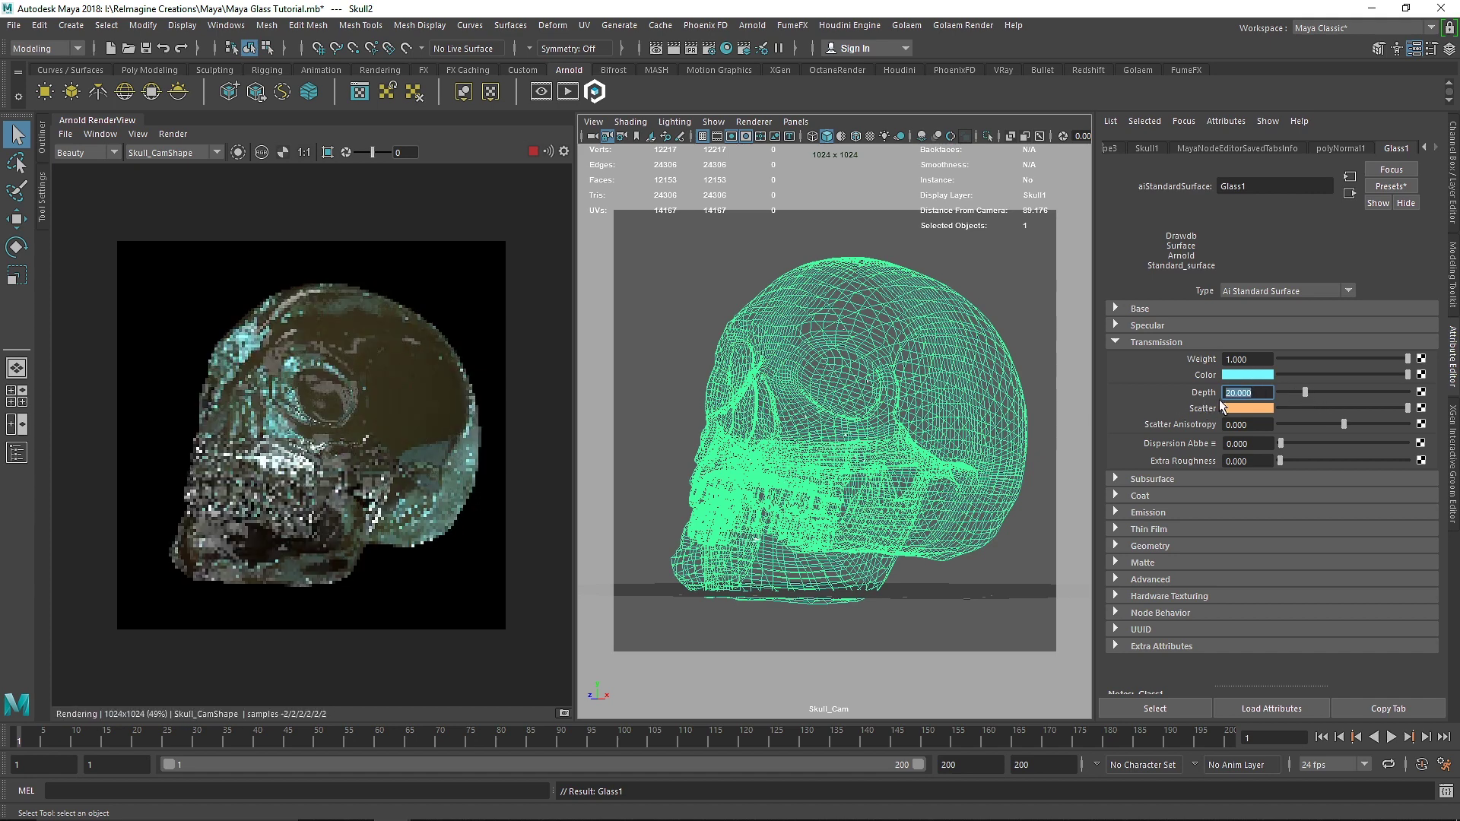
Swap the Glass1 tints so the scatter color is the recently used cyan and the transmission color is the recently used orange.
{"action": "left_click", "coordinate": [1238, 409]}
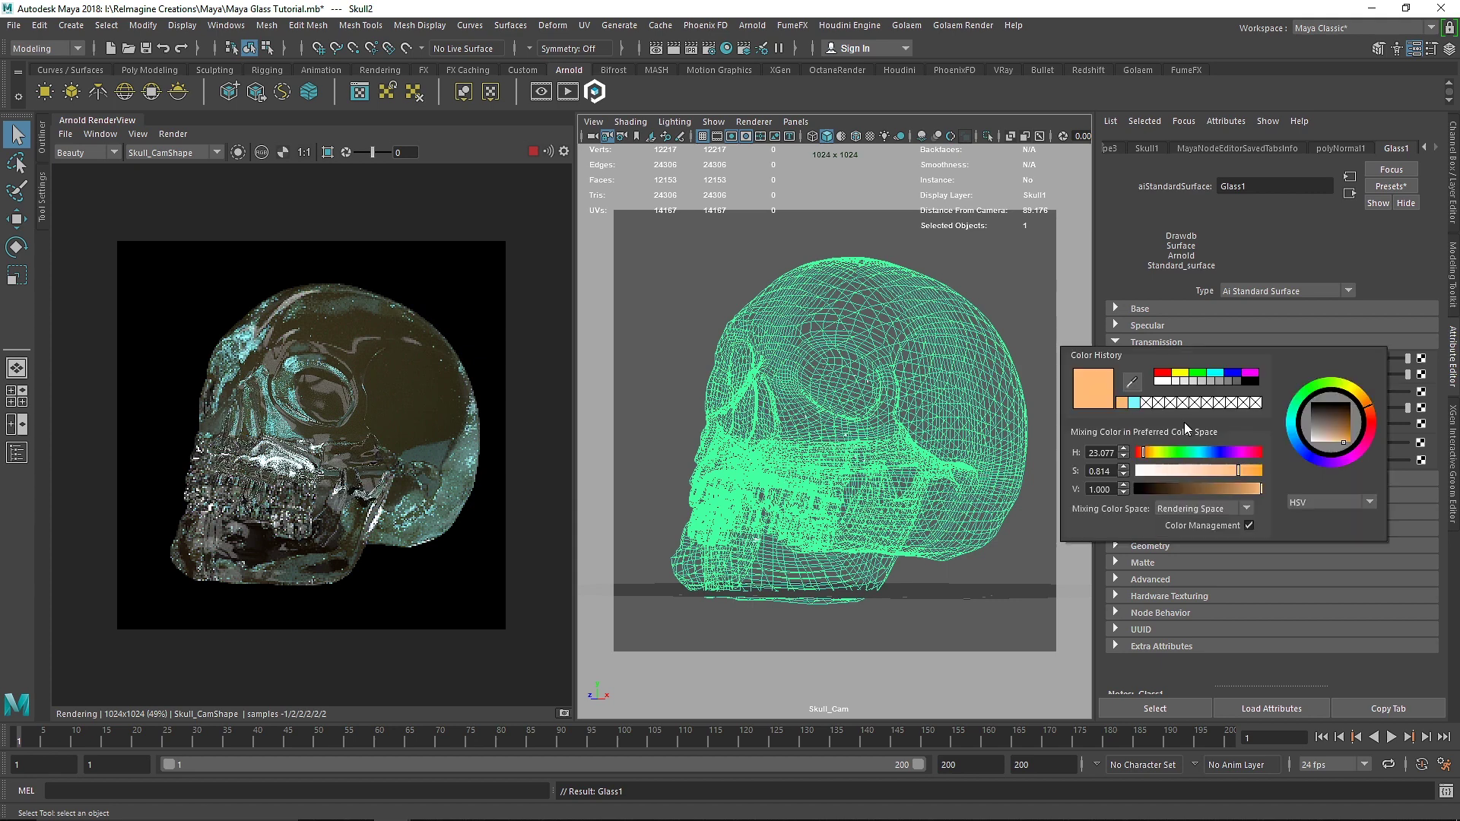
{"action": "left_click_drag", "start_coordinate": [1173, 446], "coordinate": [1201, 450]}
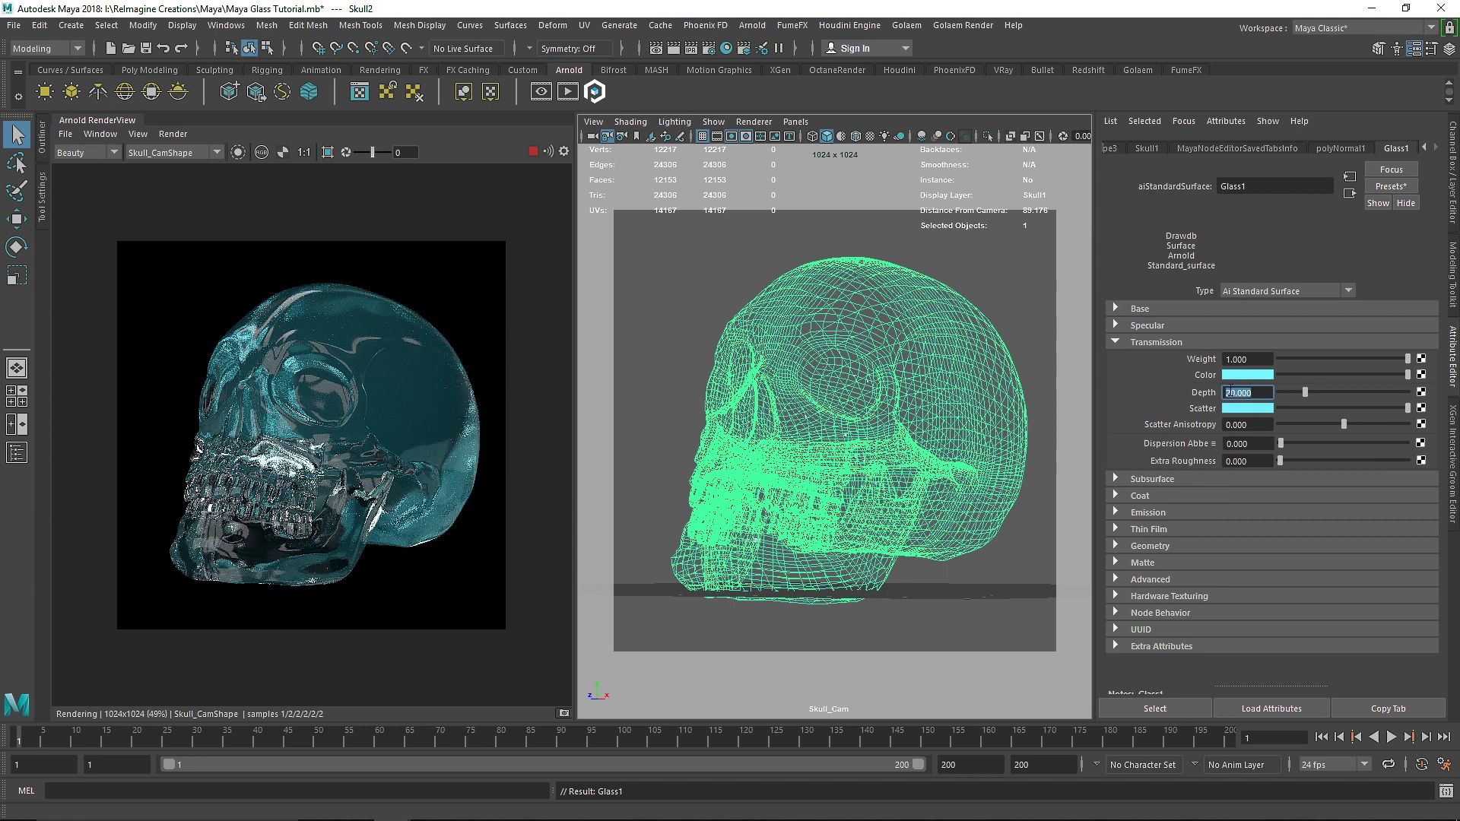
{"action": "left_click", "coordinate": [1247, 378]}
{"action": "left_click", "coordinate": [1189, 417]}
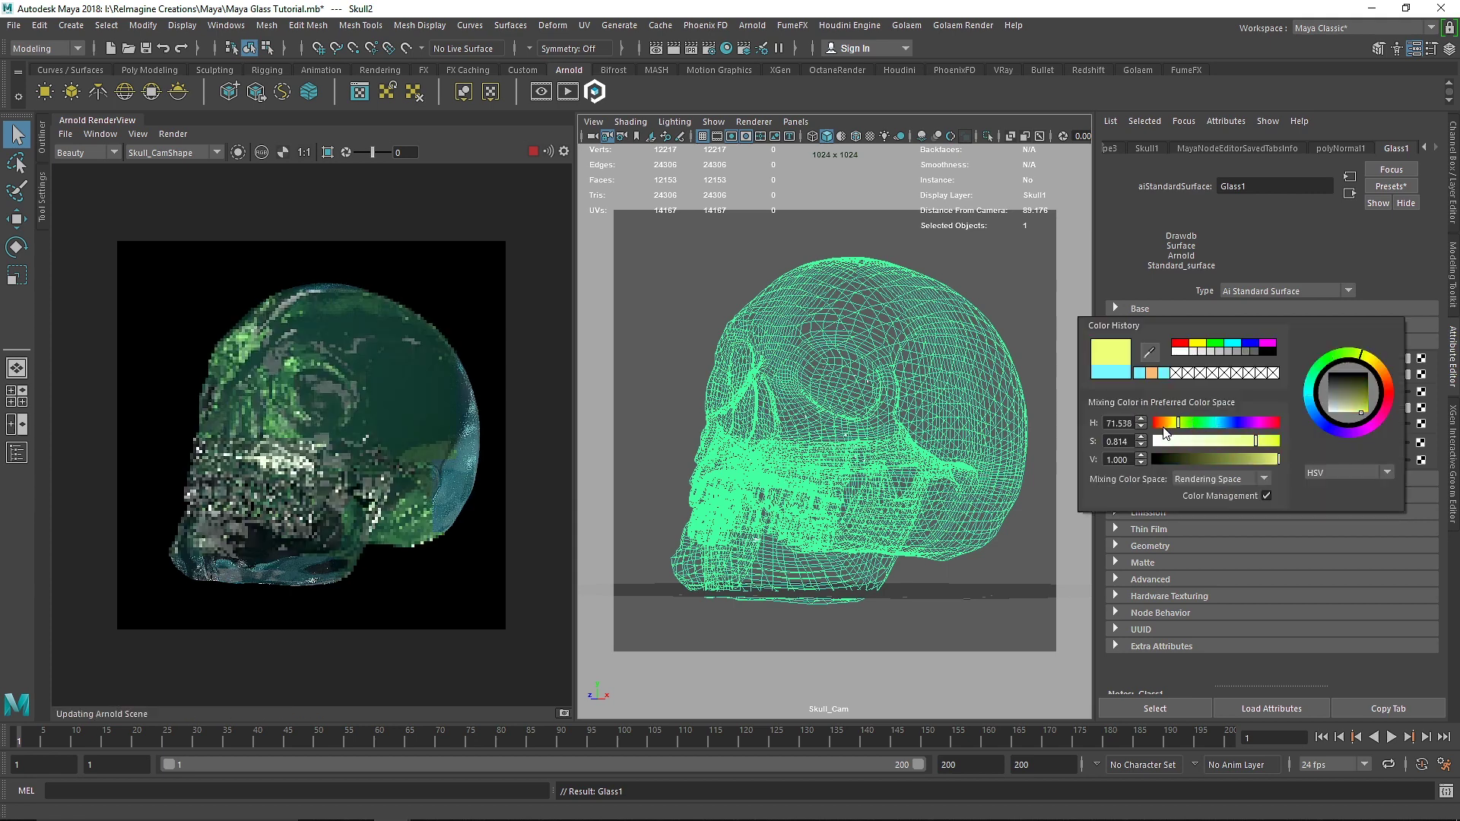
{"action": "left_click", "coordinate": [1190, 386]}
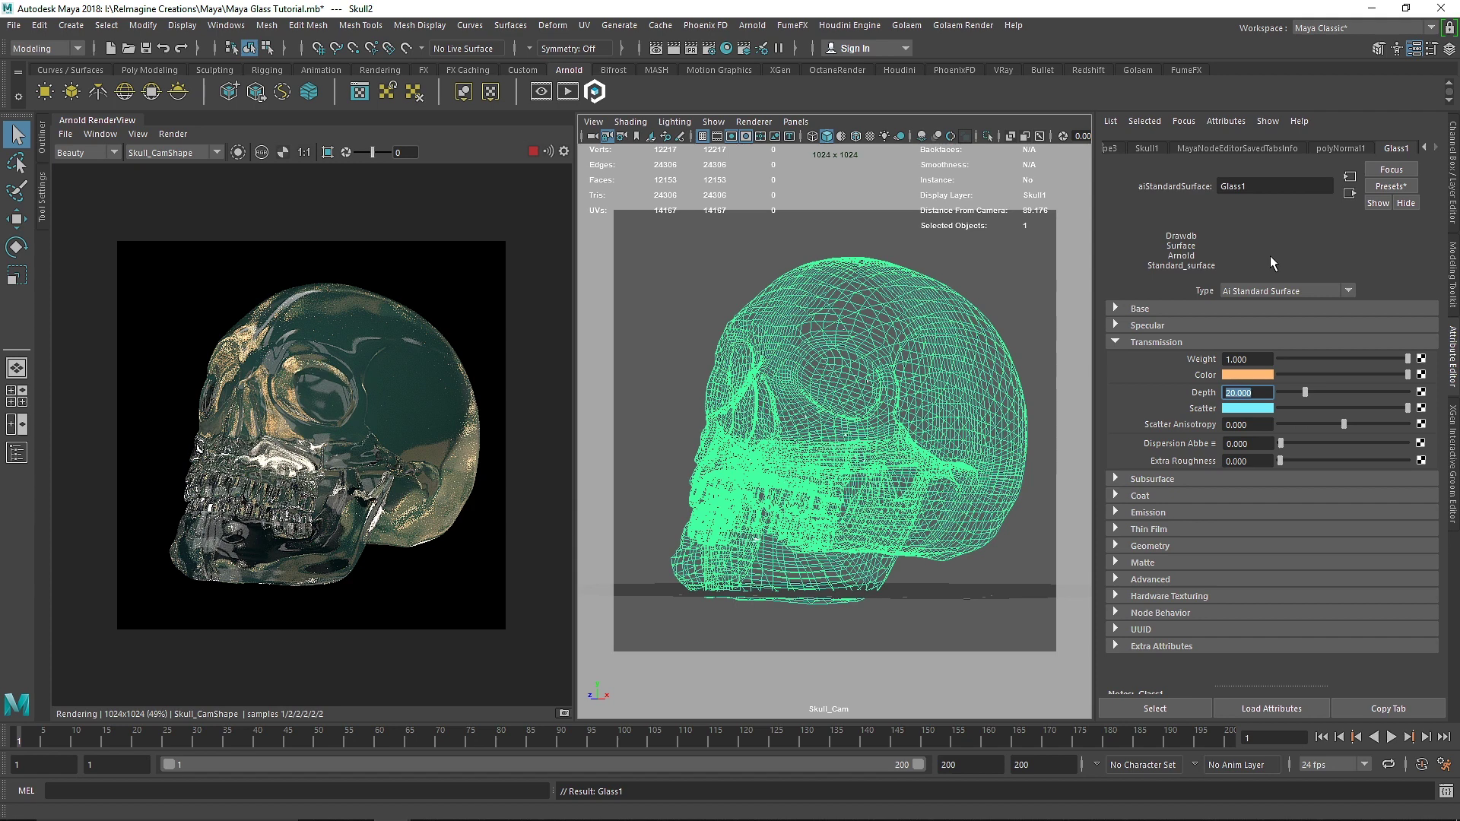
Try Glass1 transmission depths of 5, about 44.6 and about 8.4, and return the depth to 0.
{"action": "type", "text": "5"}
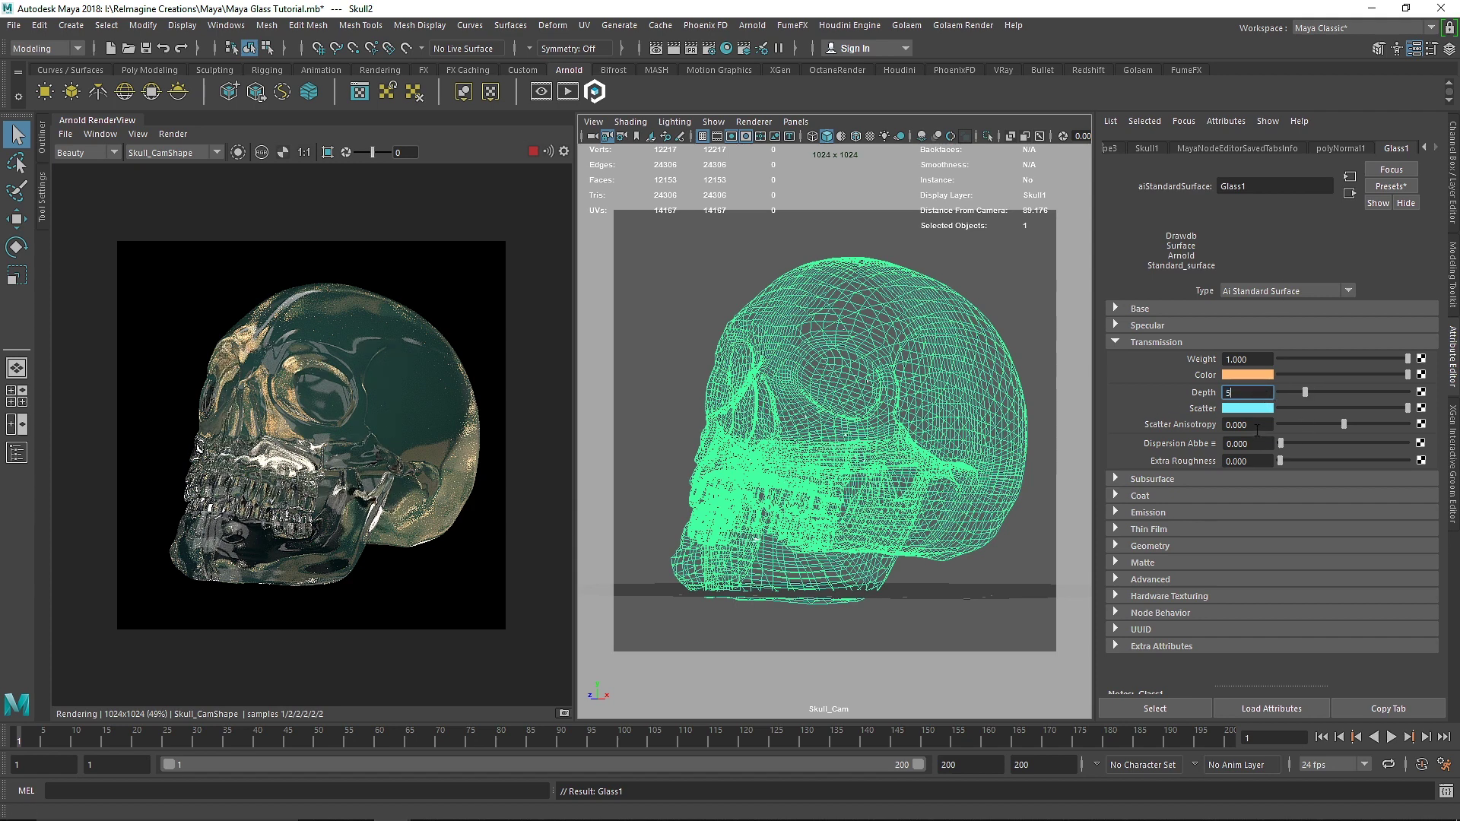
{"action": "key", "text": "Tab"}
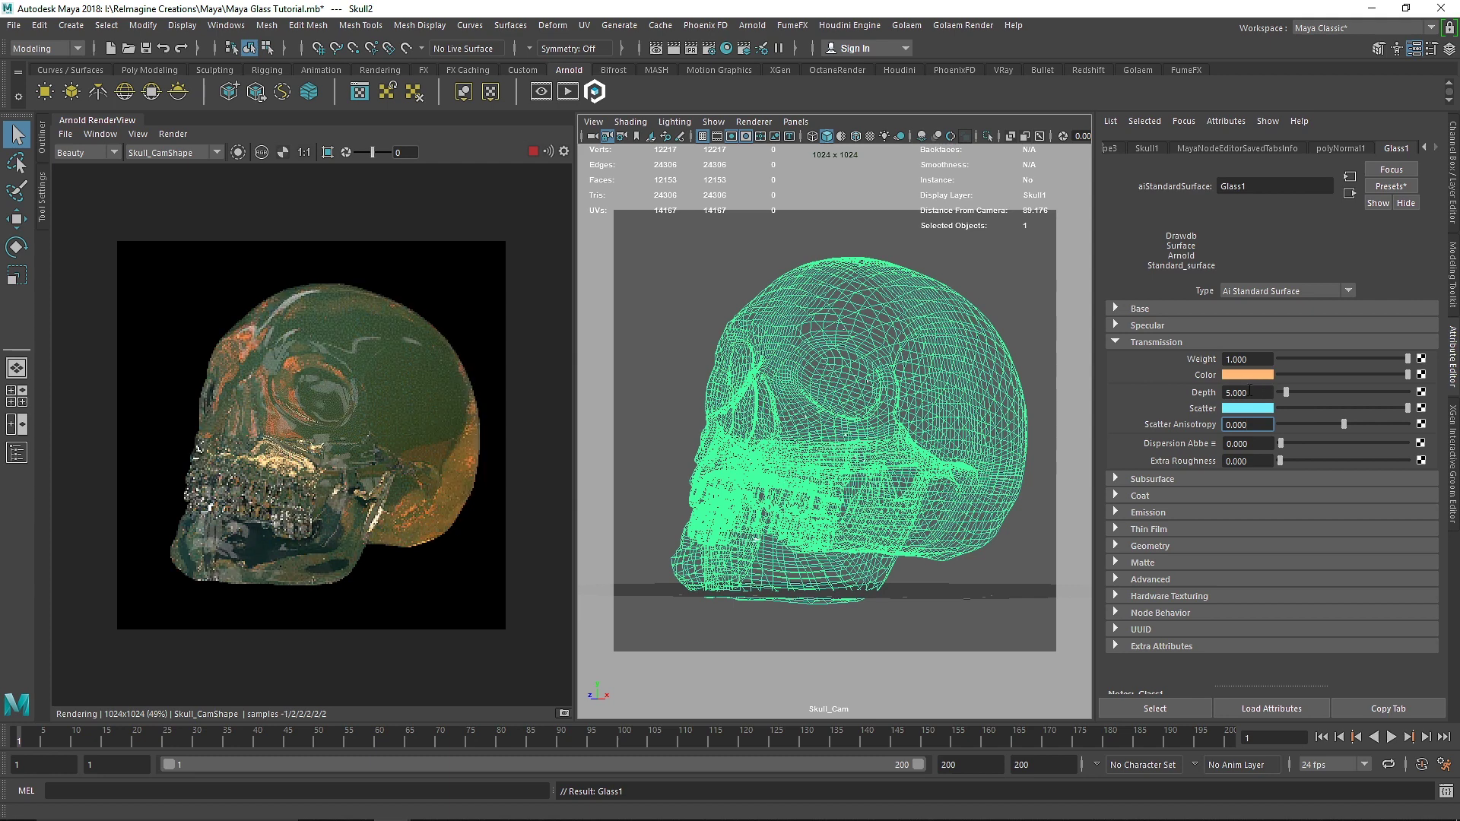
{"action": "left_click_drag", "start_coordinate": [1285, 392], "coordinate": [1335, 385]}
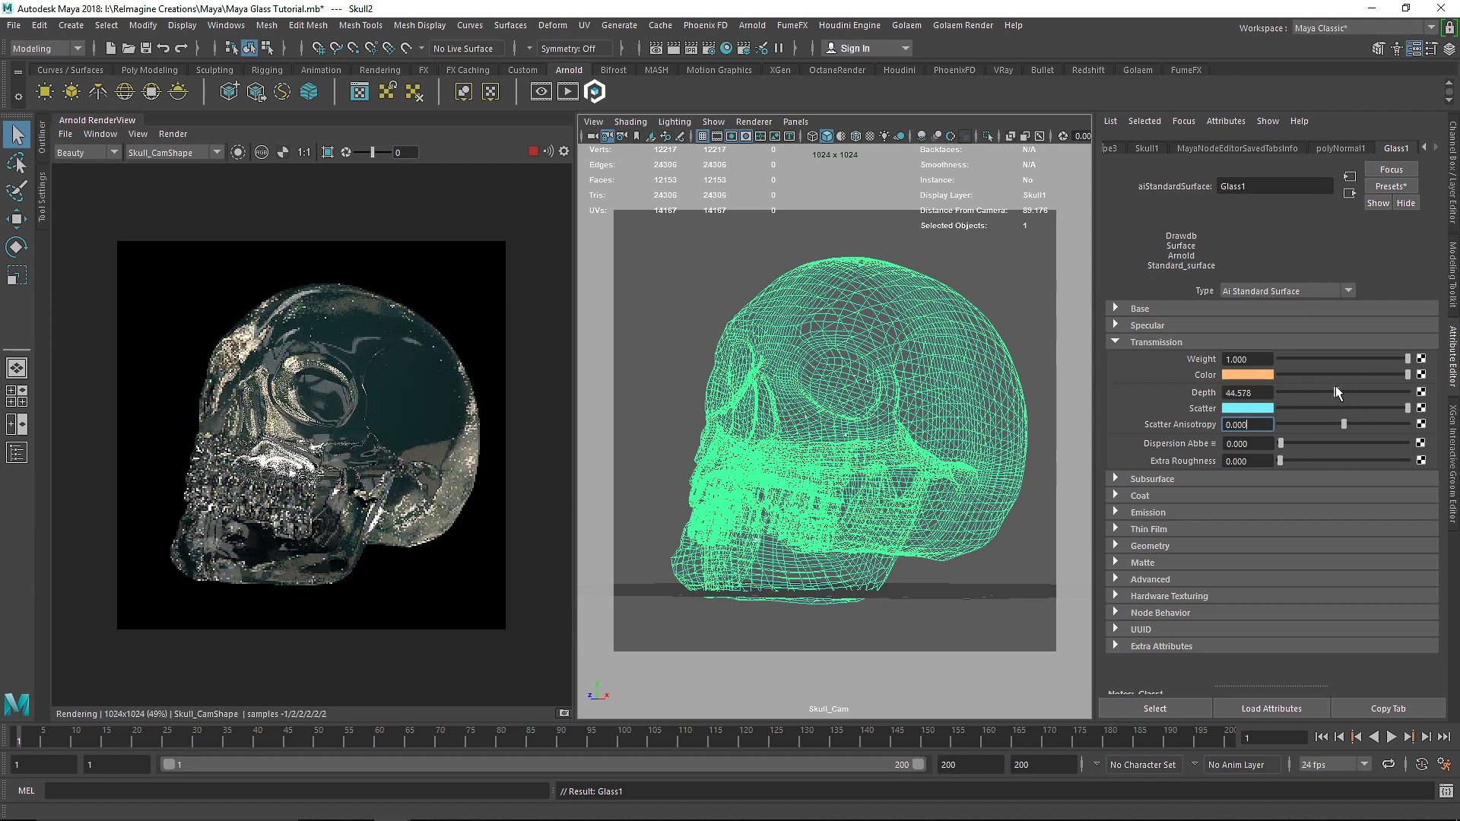
{"action": "left_click_drag", "start_coordinate": [1320, 391], "coordinate": [1250, 391]}
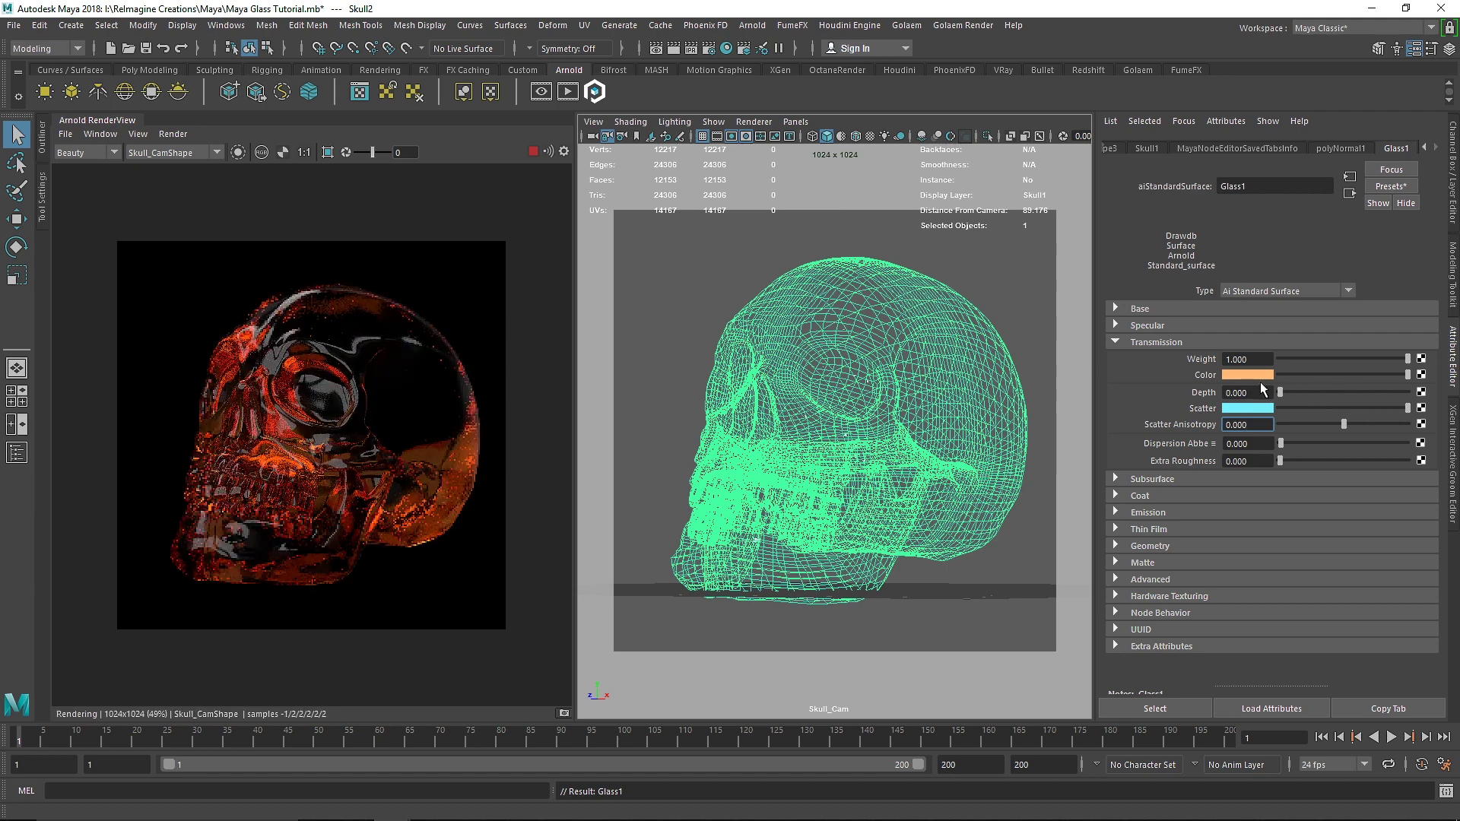
{"action": "left_click_drag", "start_coordinate": [1280, 390], "coordinate": [1292, 397]}
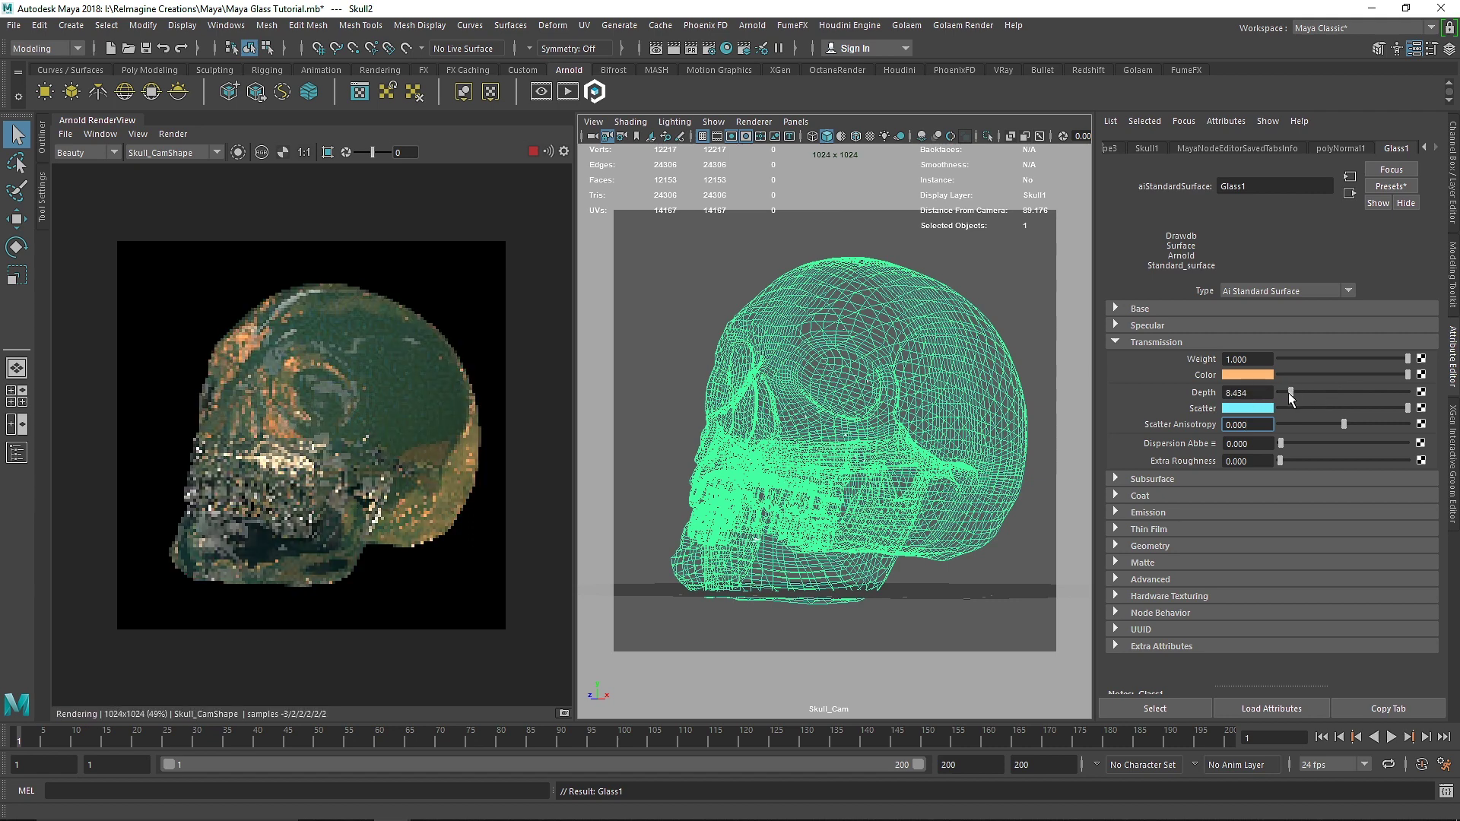
{"action": "left_click", "coordinate": [1265, 390]}
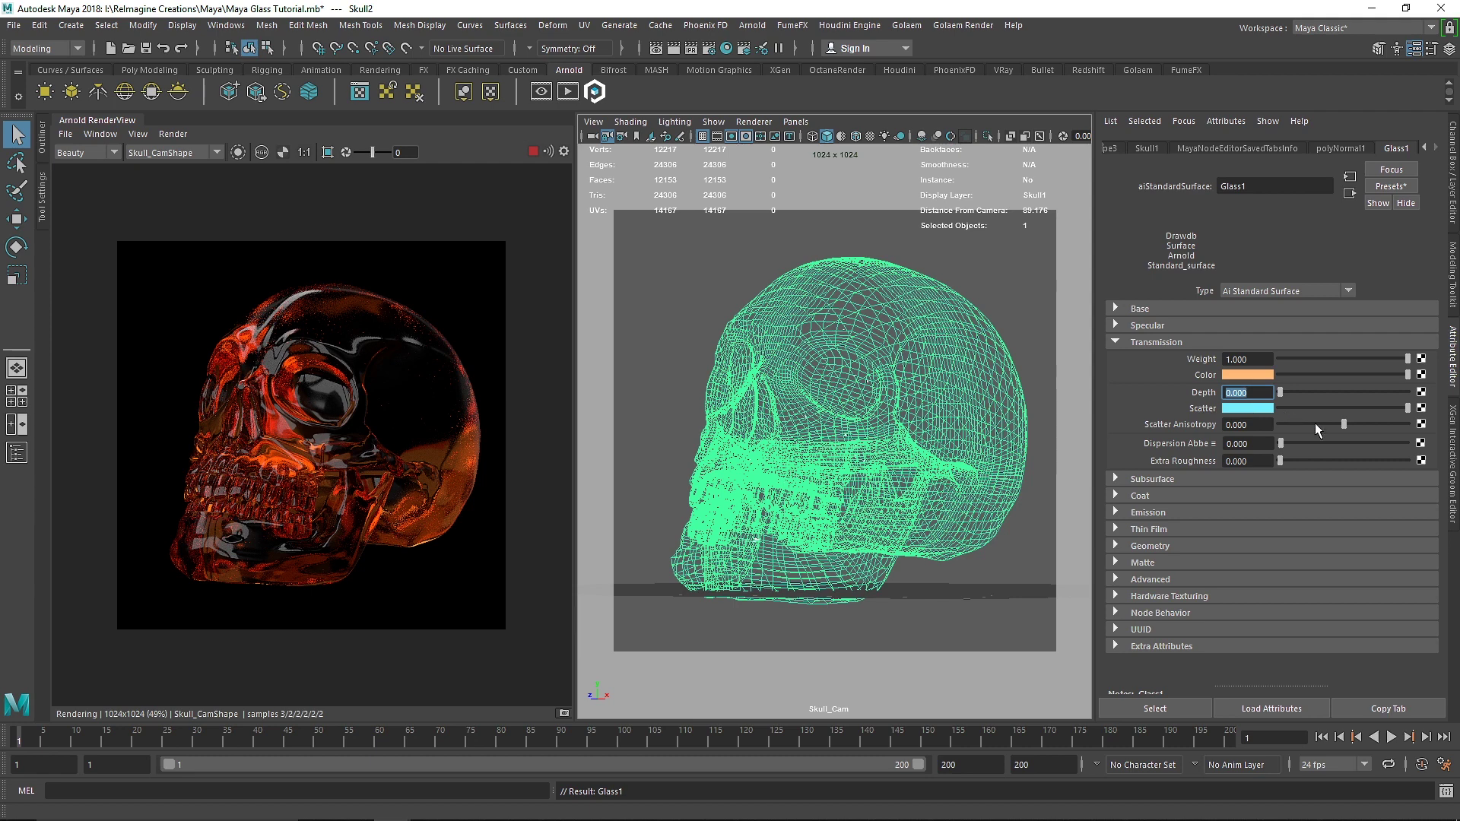
Set the Glass1 scatter and transmission colors to white and try depths of about 29.5 and 7.8, returning the depth to 0.
{"action": "left_click", "coordinate": [1243, 409]}
{"action": "left_click_drag", "start_coordinate": [1234, 449], "coordinate": [1173, 467]}
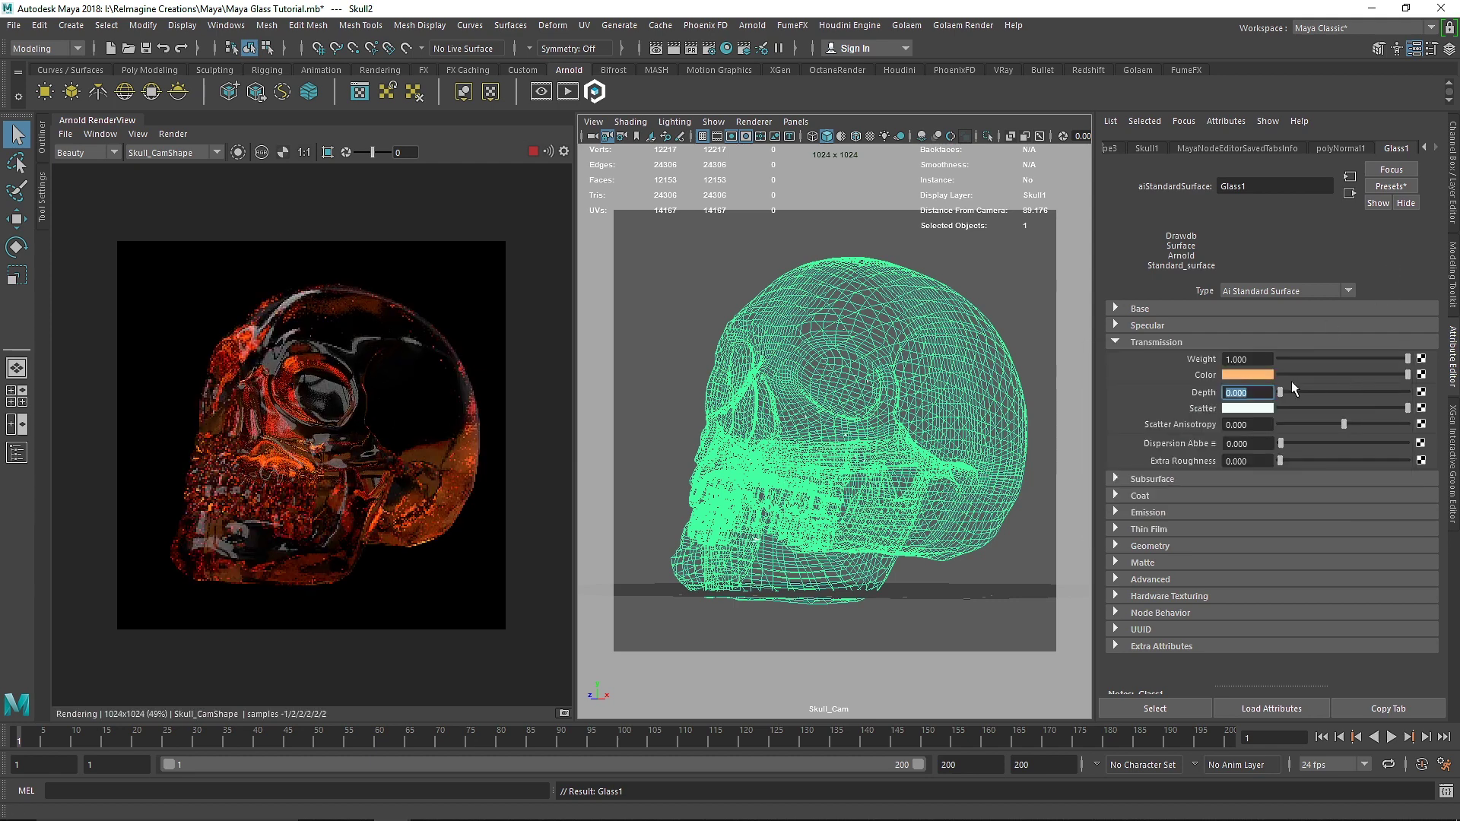
{"action": "left_click", "coordinate": [1240, 392]}
{"action": "left_click_drag", "start_coordinate": [1309, 392], "coordinate": [1318, 396]}
{"action": "left_click", "coordinate": [1266, 377]}
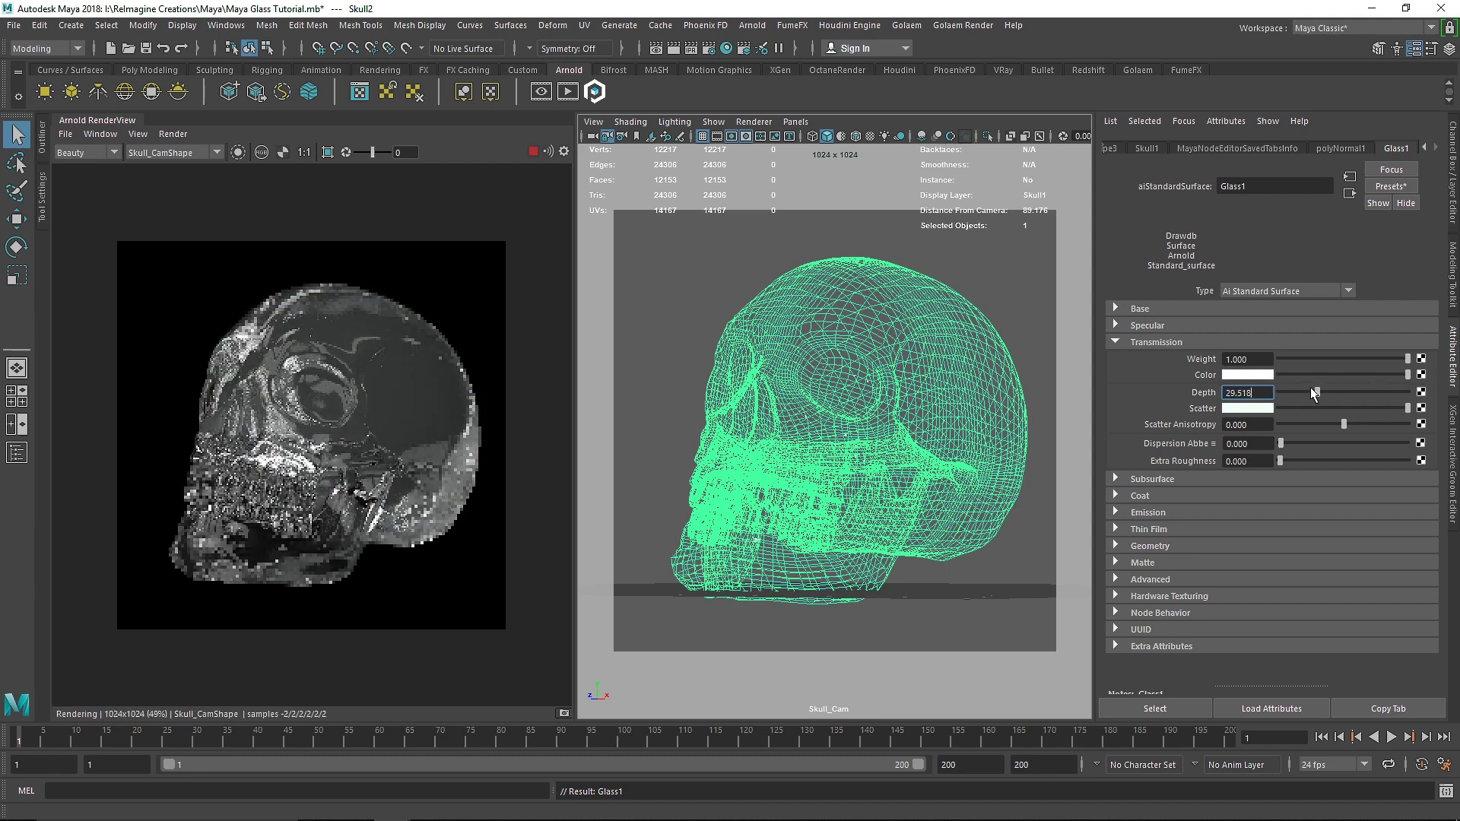
{"action": "left_click_drag", "start_coordinate": [1316, 392], "coordinate": [1290, 394]}
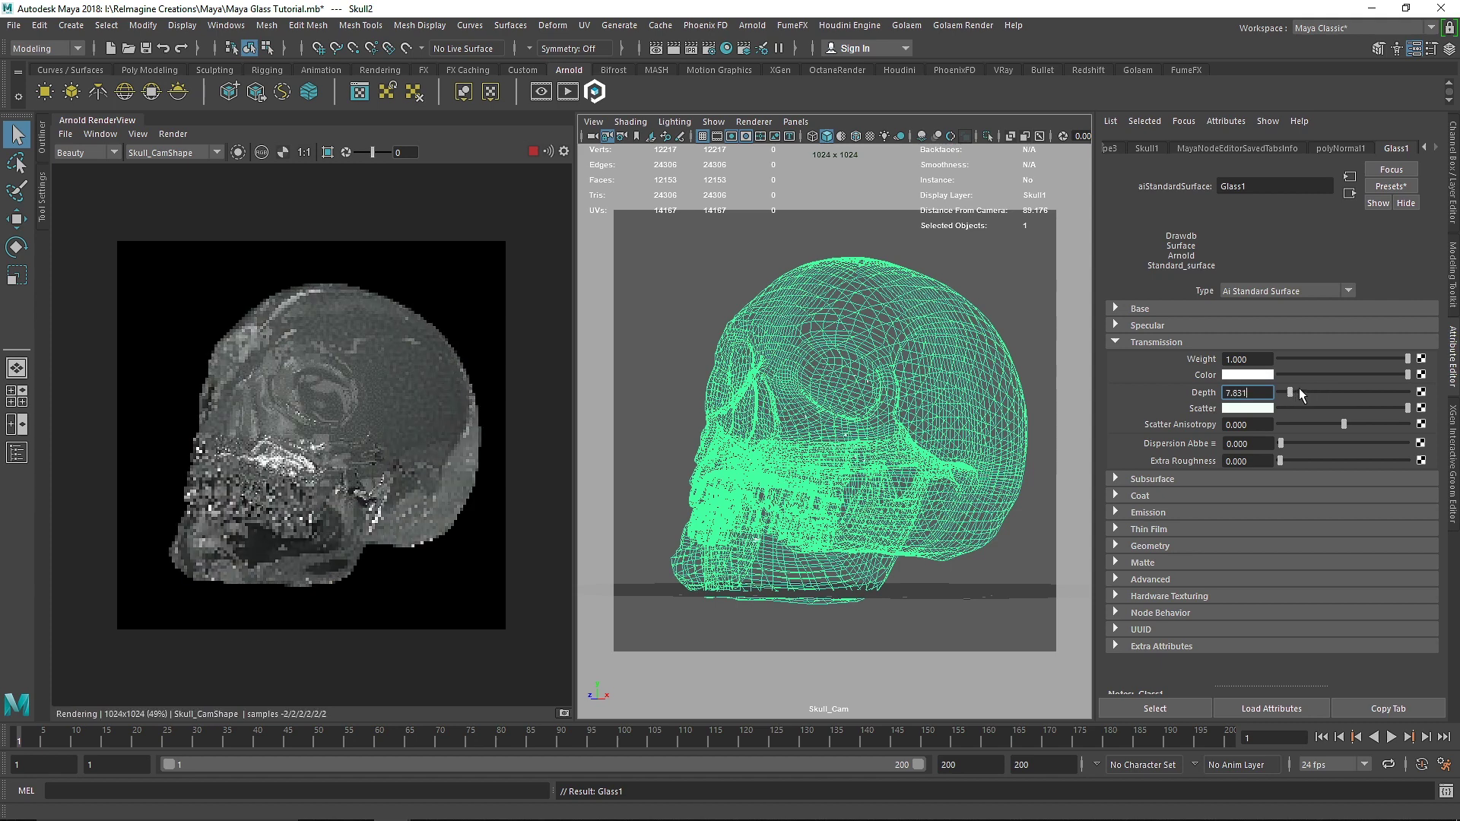
{"action": "left_click", "coordinate": [1254, 409]}
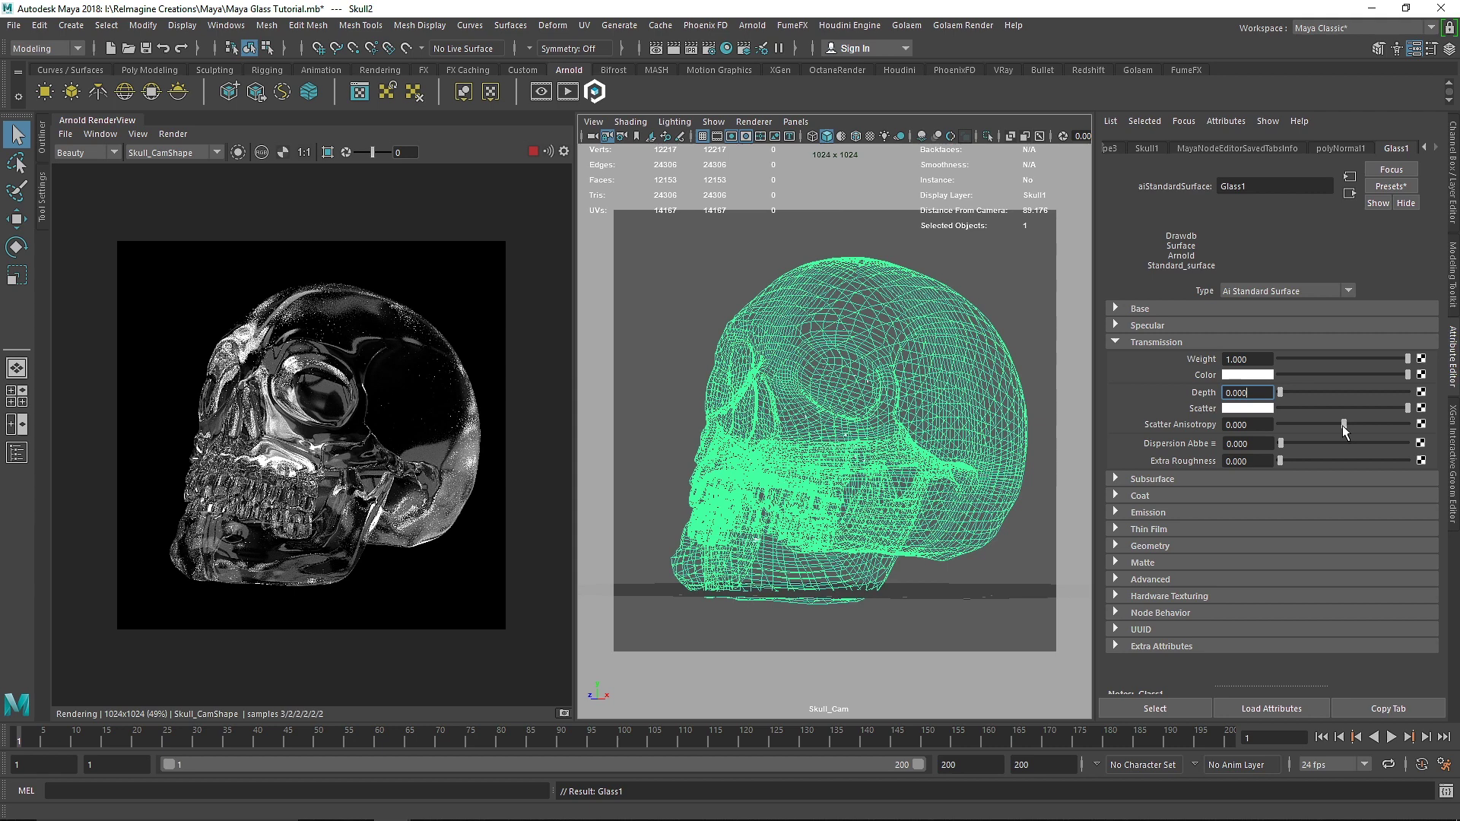
Raise the scatter anisotropy to about 0.81 and restore the cyan transmission color and orange scatter color.
{"action": "left_click_drag", "start_coordinate": [1343, 425], "coordinate": [1384, 423]}
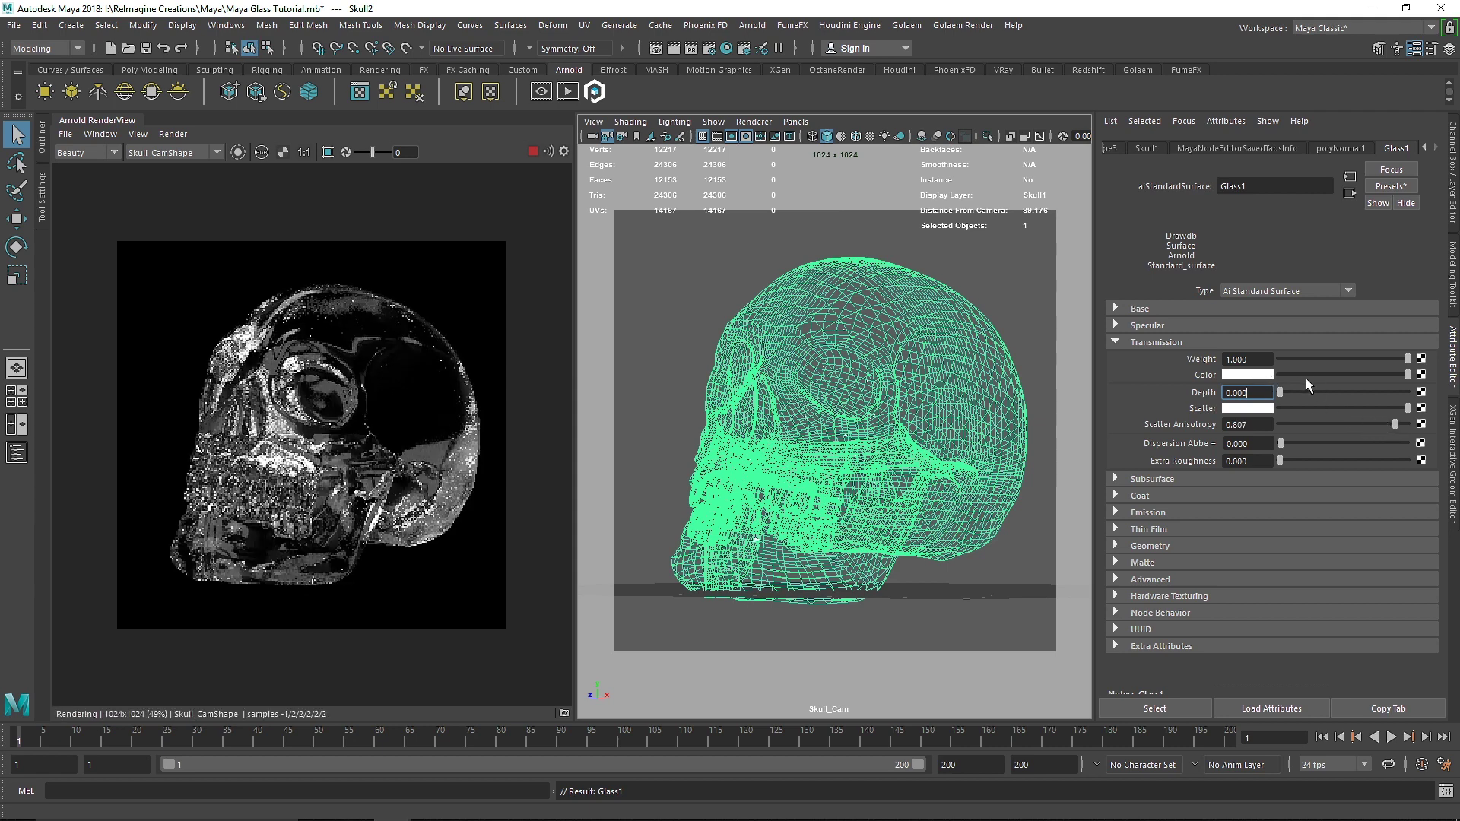
{"action": "left_click", "coordinate": [1261, 376]}
{"action": "left_click", "coordinate": [1205, 373]}
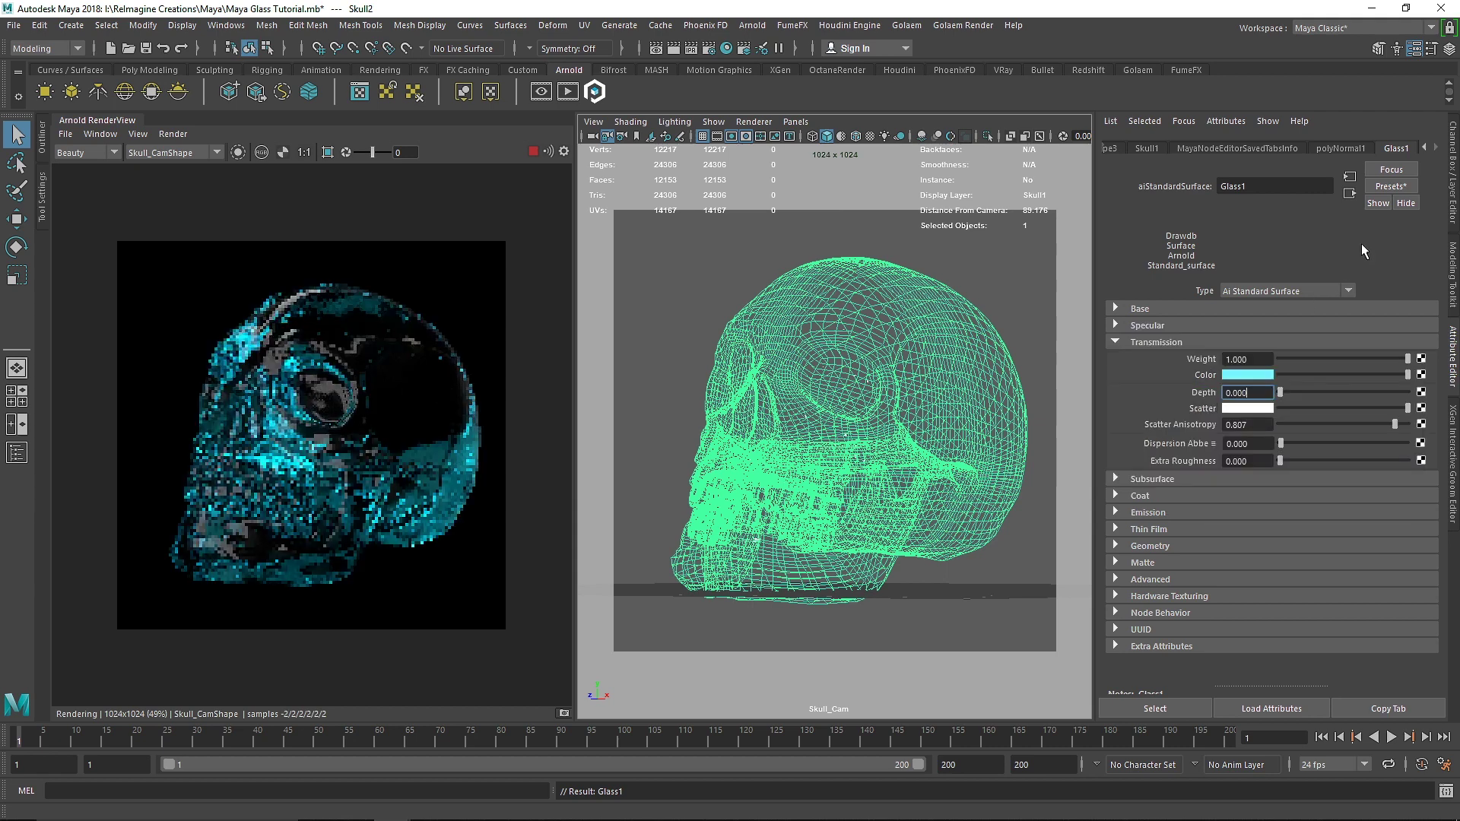
{"action": "left_click", "coordinate": [1246, 409]}
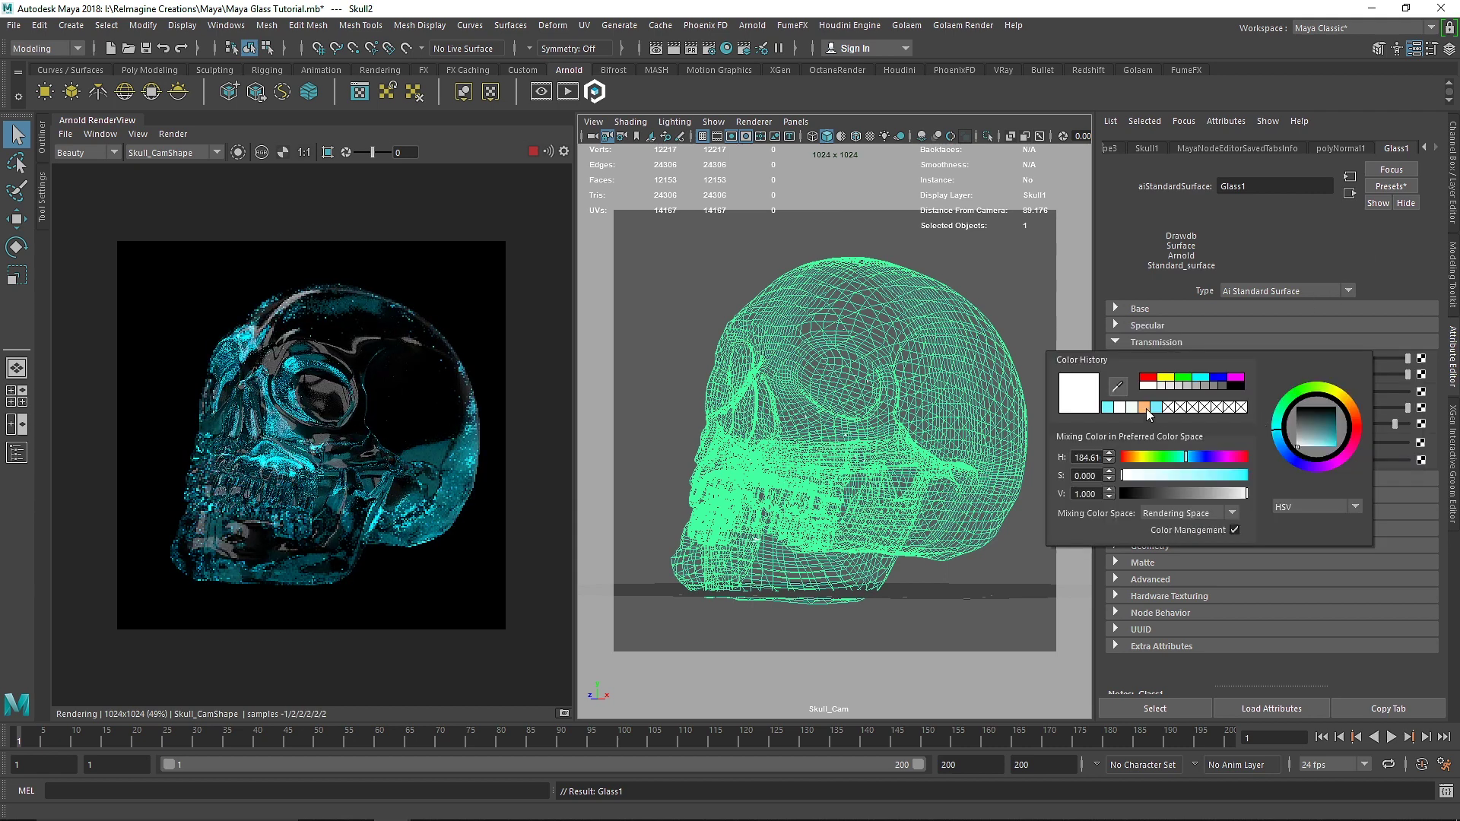
{"action": "left_click", "coordinate": [1306, 403]}
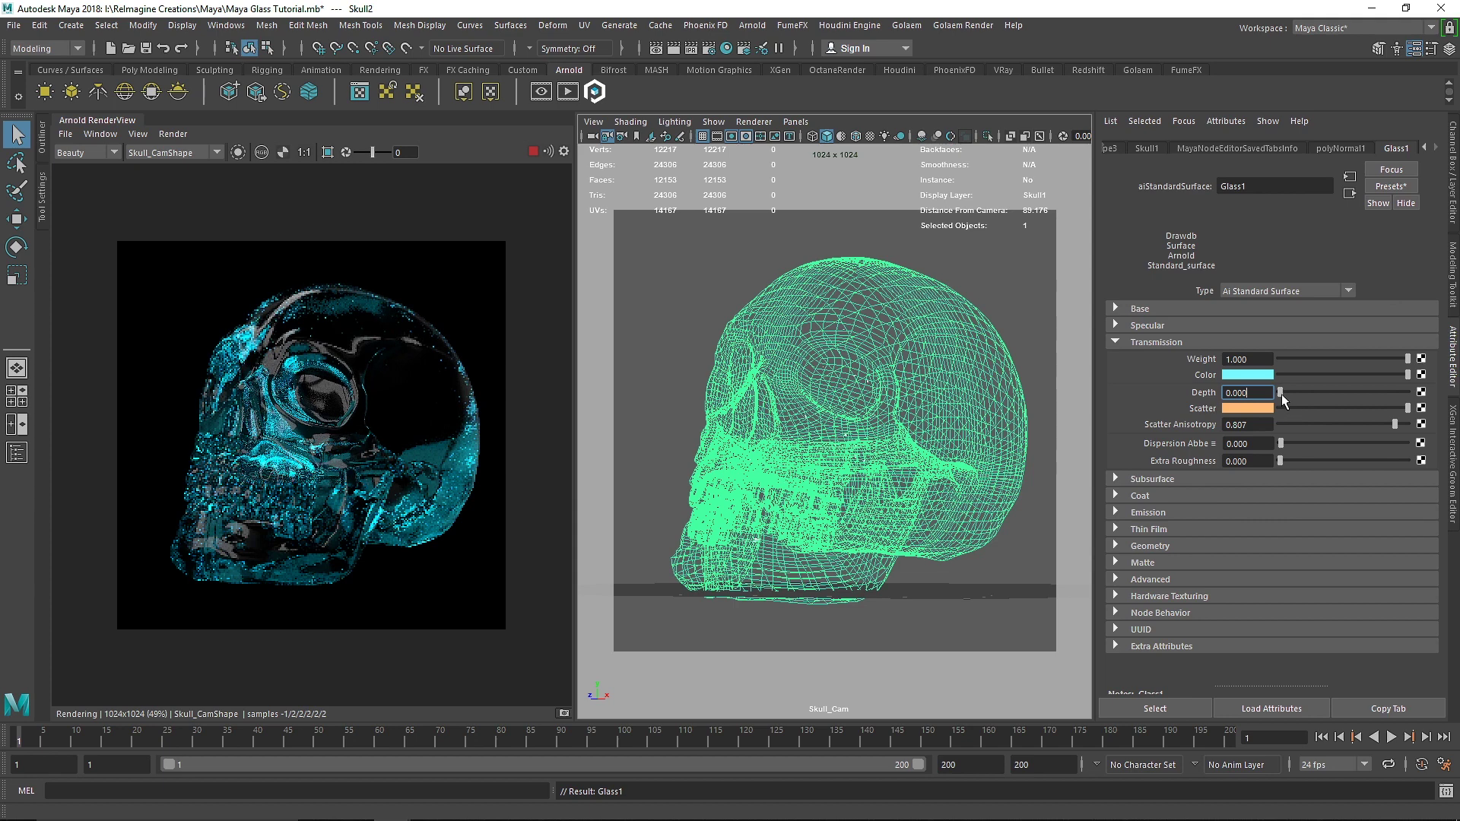
Set the Glass1 transmission depth to 15.
{"action": "left_click_drag", "start_coordinate": [1280, 392], "coordinate": [1293, 394]}
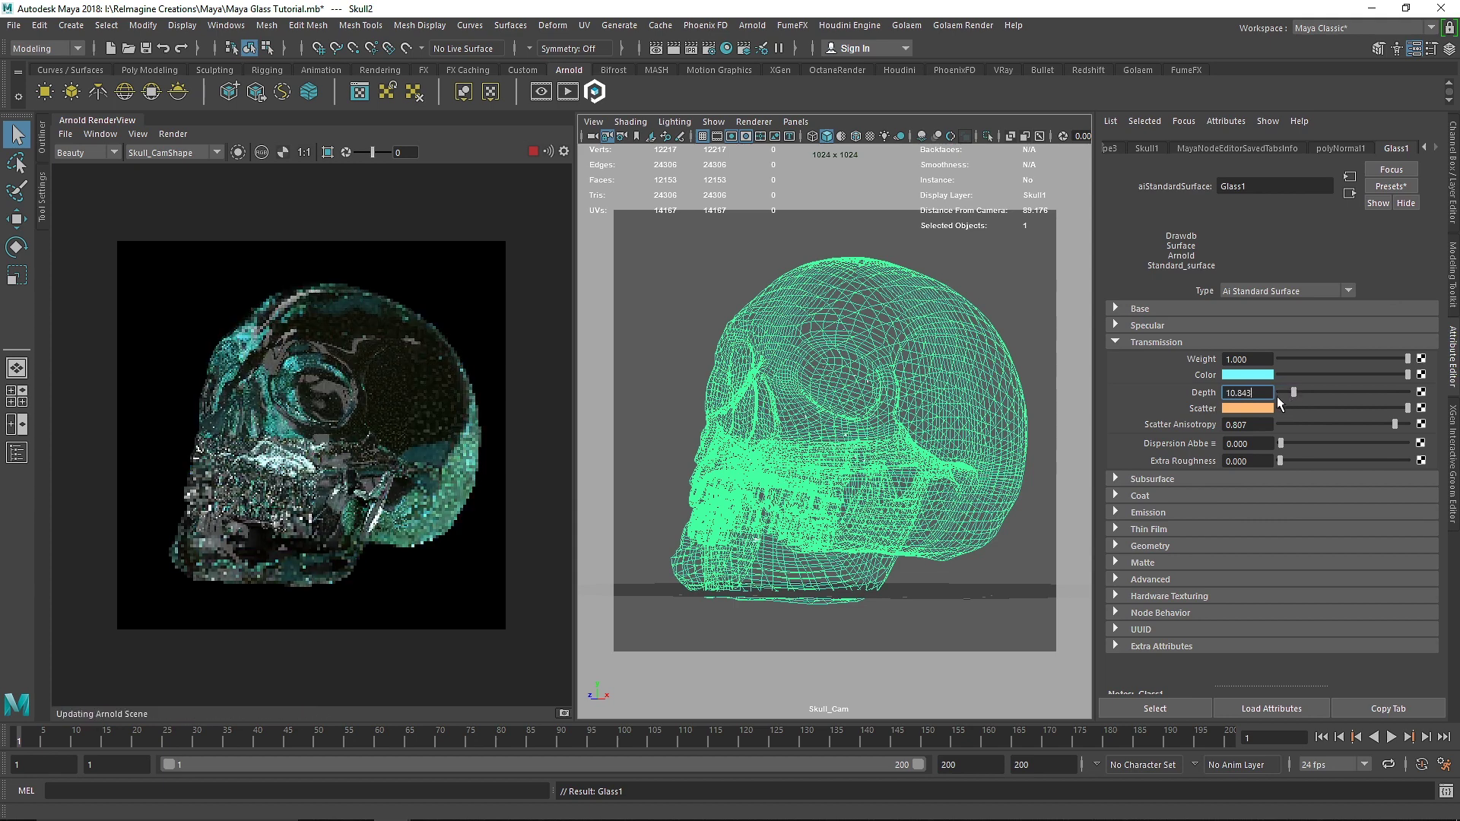
{"action": "type", "text": "15"}
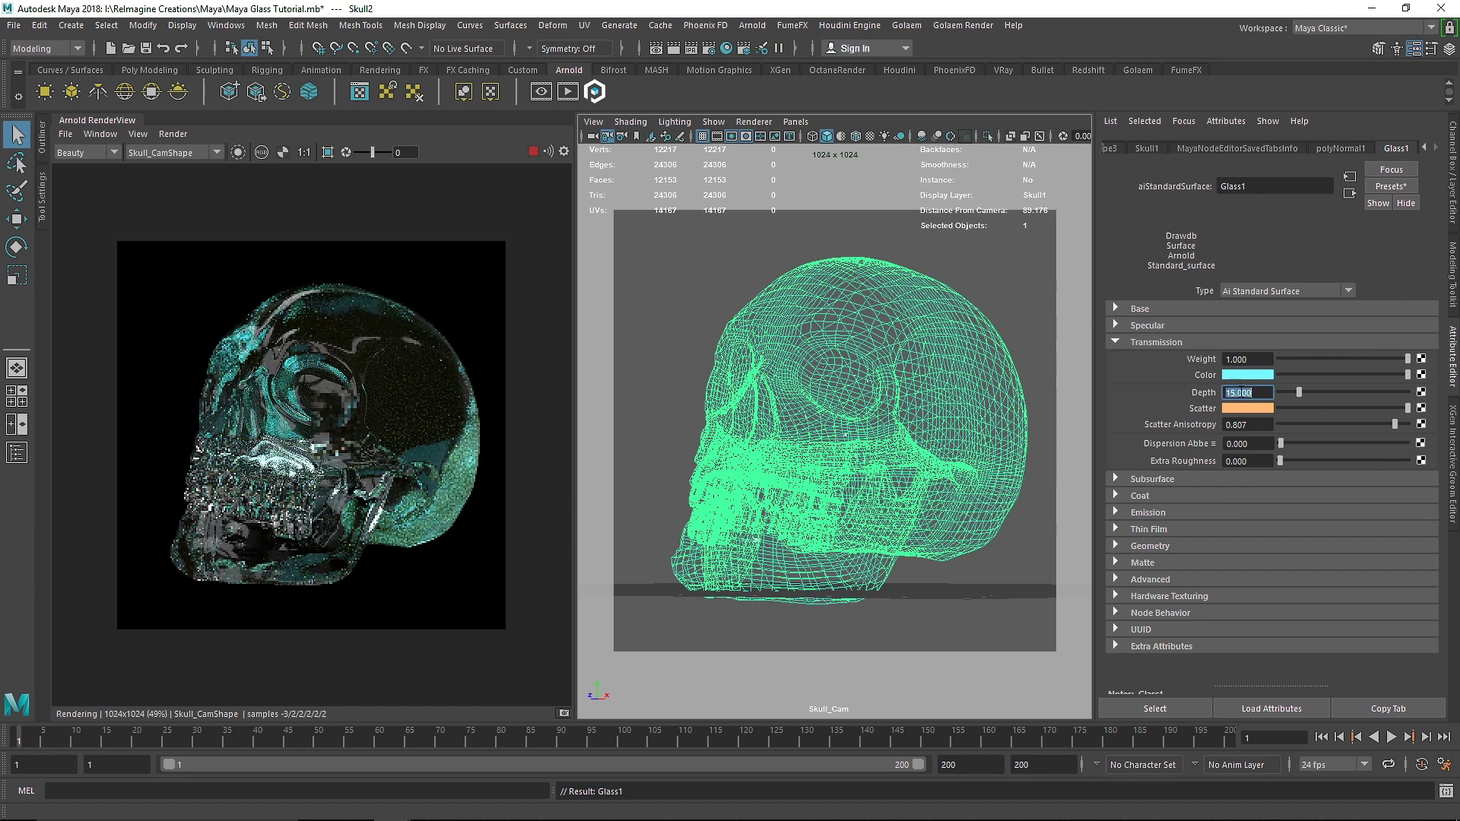
{"action": "key", "text": "Return"}
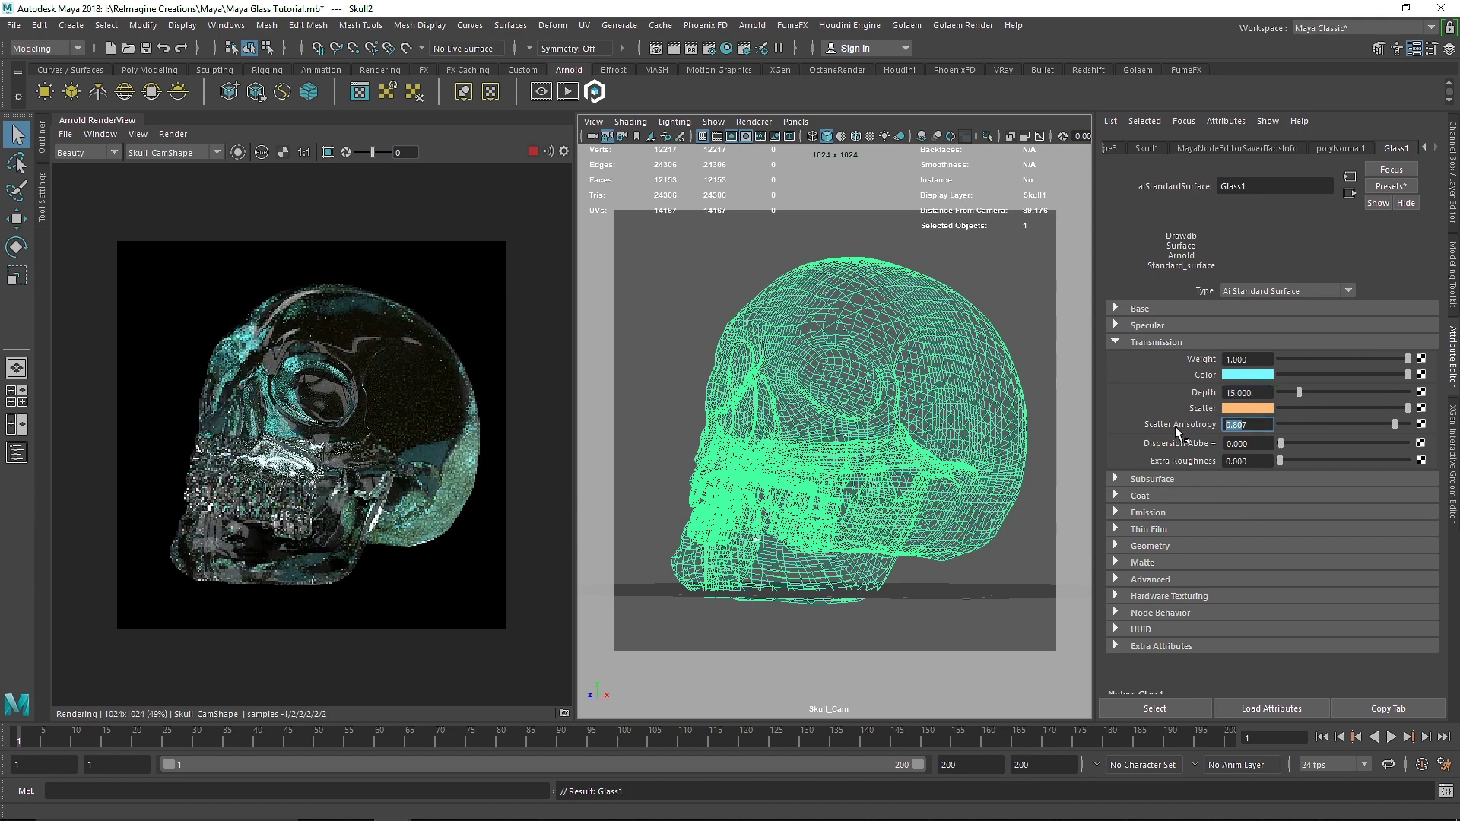
Try a scatter anisotropy of 1 on Glass1 and set it back to 0.
{"action": "key", "text": "Tab"}
{"action": "type", "text": "1"}
{"action": "key", "text": "Return"}
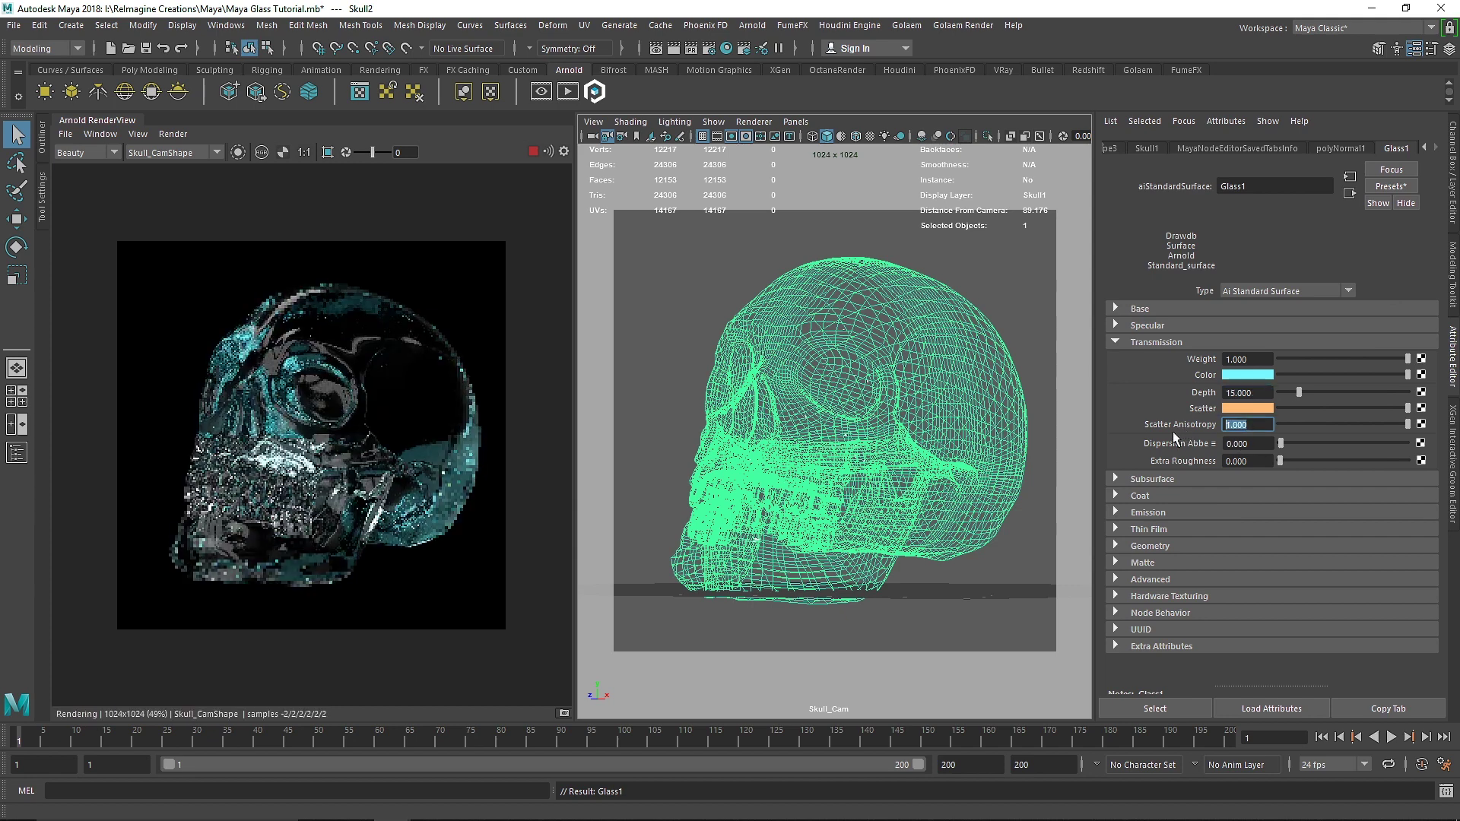
{"action": "type", "text": "0"}
{"action": "key", "text": "Return"}
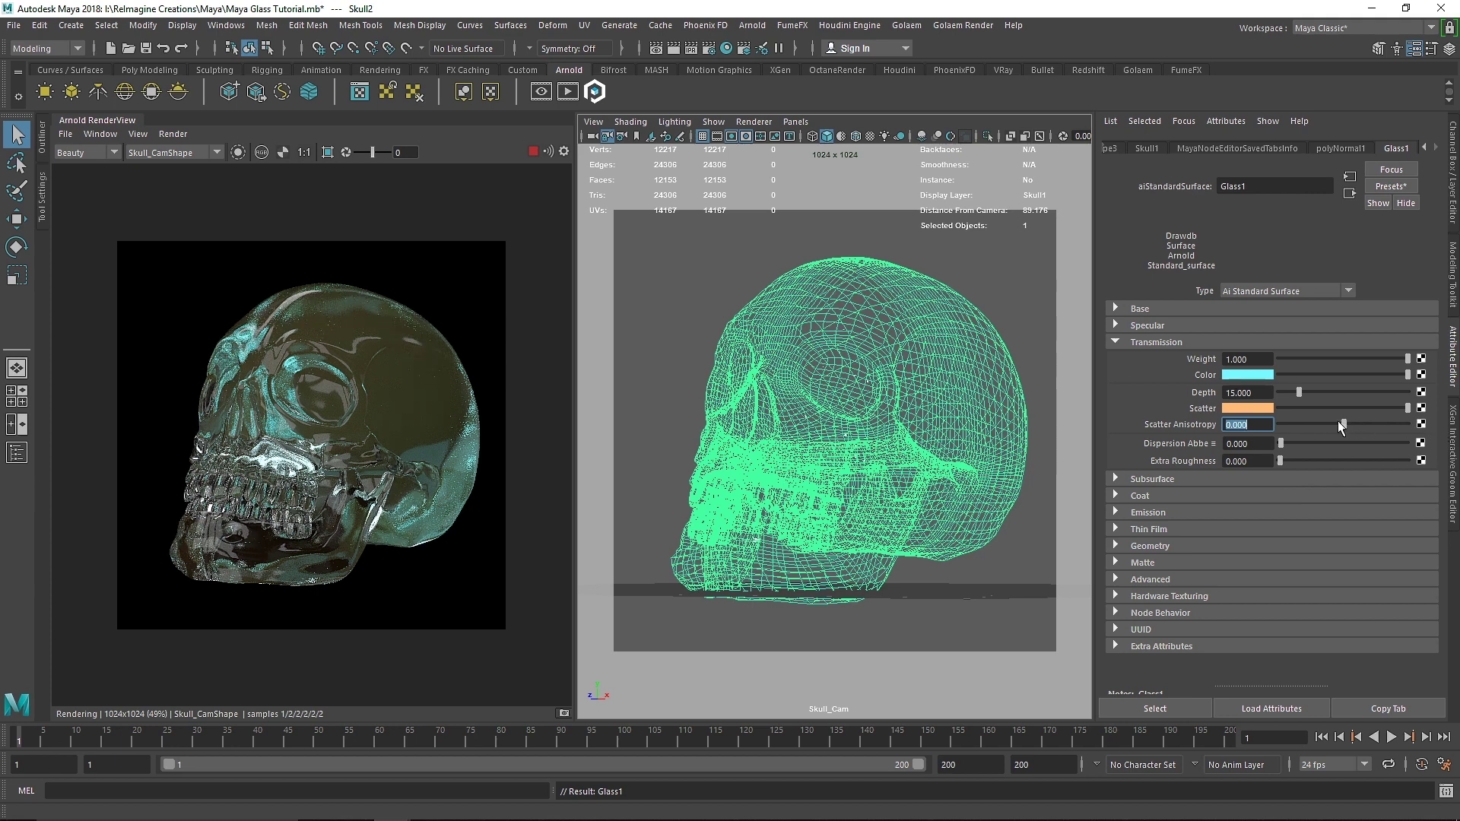
Try scatter anisotropies of about -0.24, 1 and -0.23 with depths 0 and 15, returning to anisotropy 0 and depth 15.
{"action": "left_click_drag", "start_coordinate": [1341, 427], "coordinate": [1328, 427]}
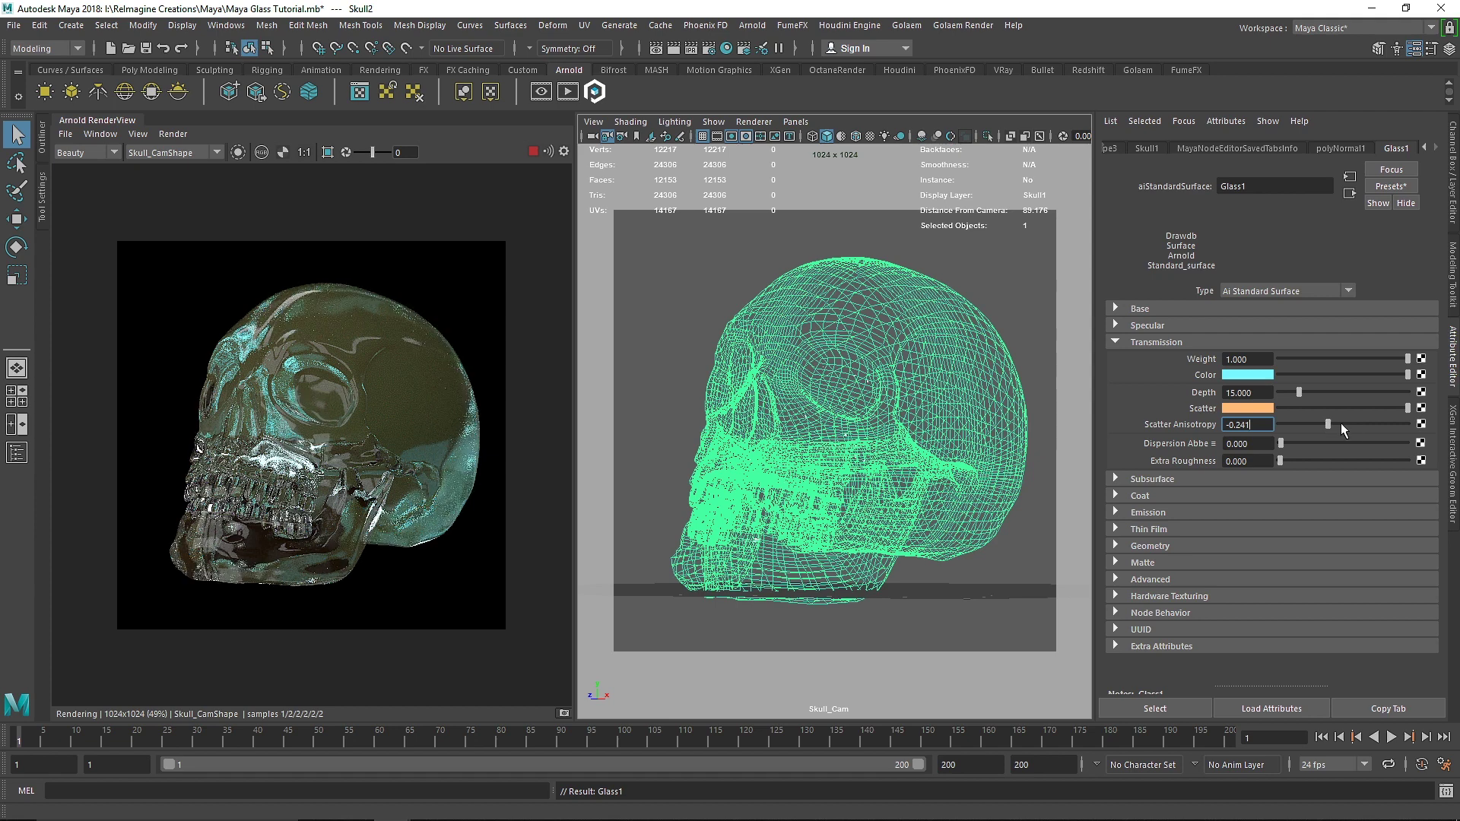
{"action": "left_click_drag", "start_coordinate": [1348, 422], "coordinate": [1411, 418]}
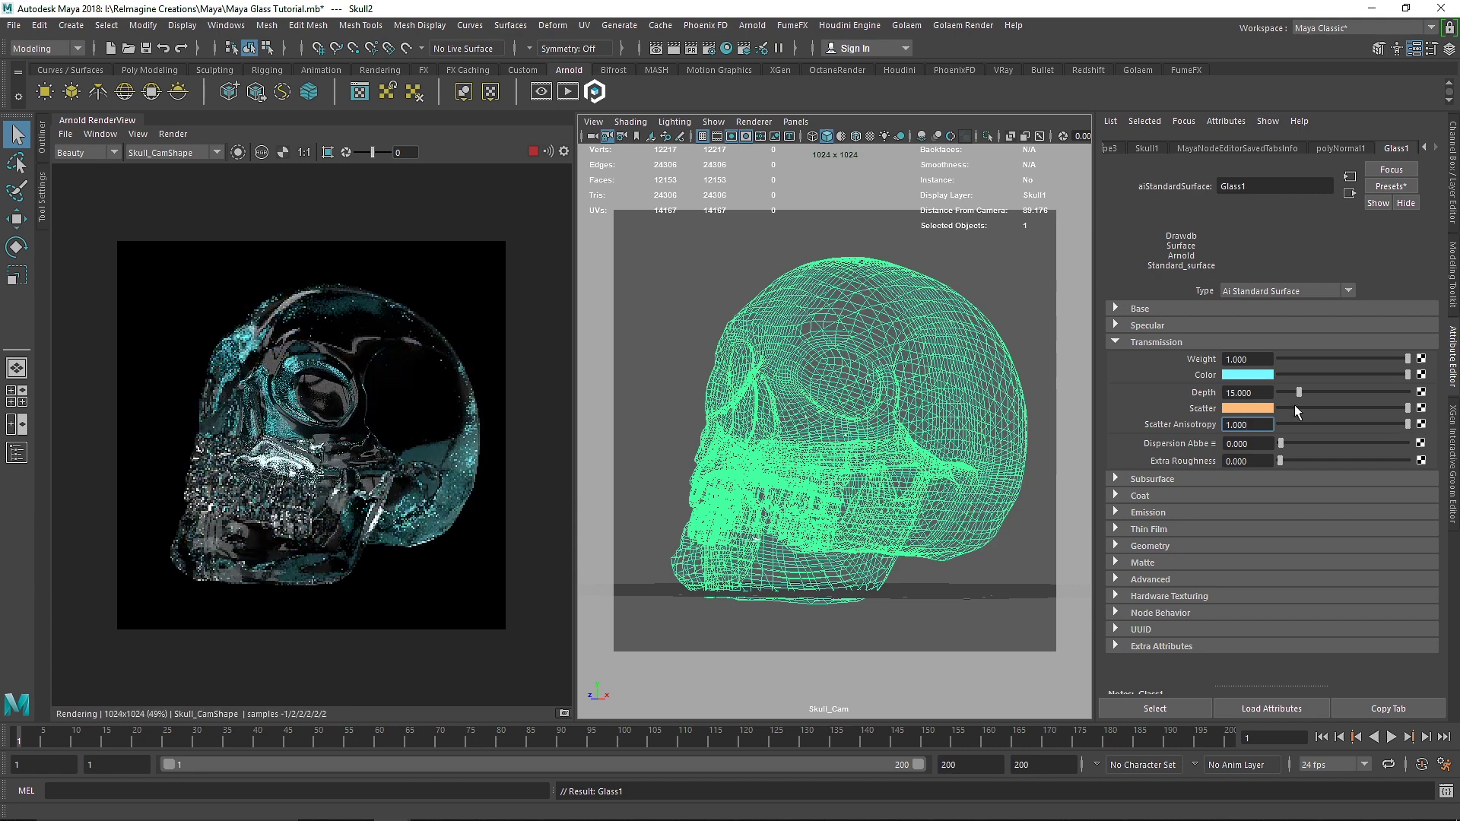
{"action": "left_click_drag", "start_coordinate": [1299, 391], "coordinate": [1214, 394]}
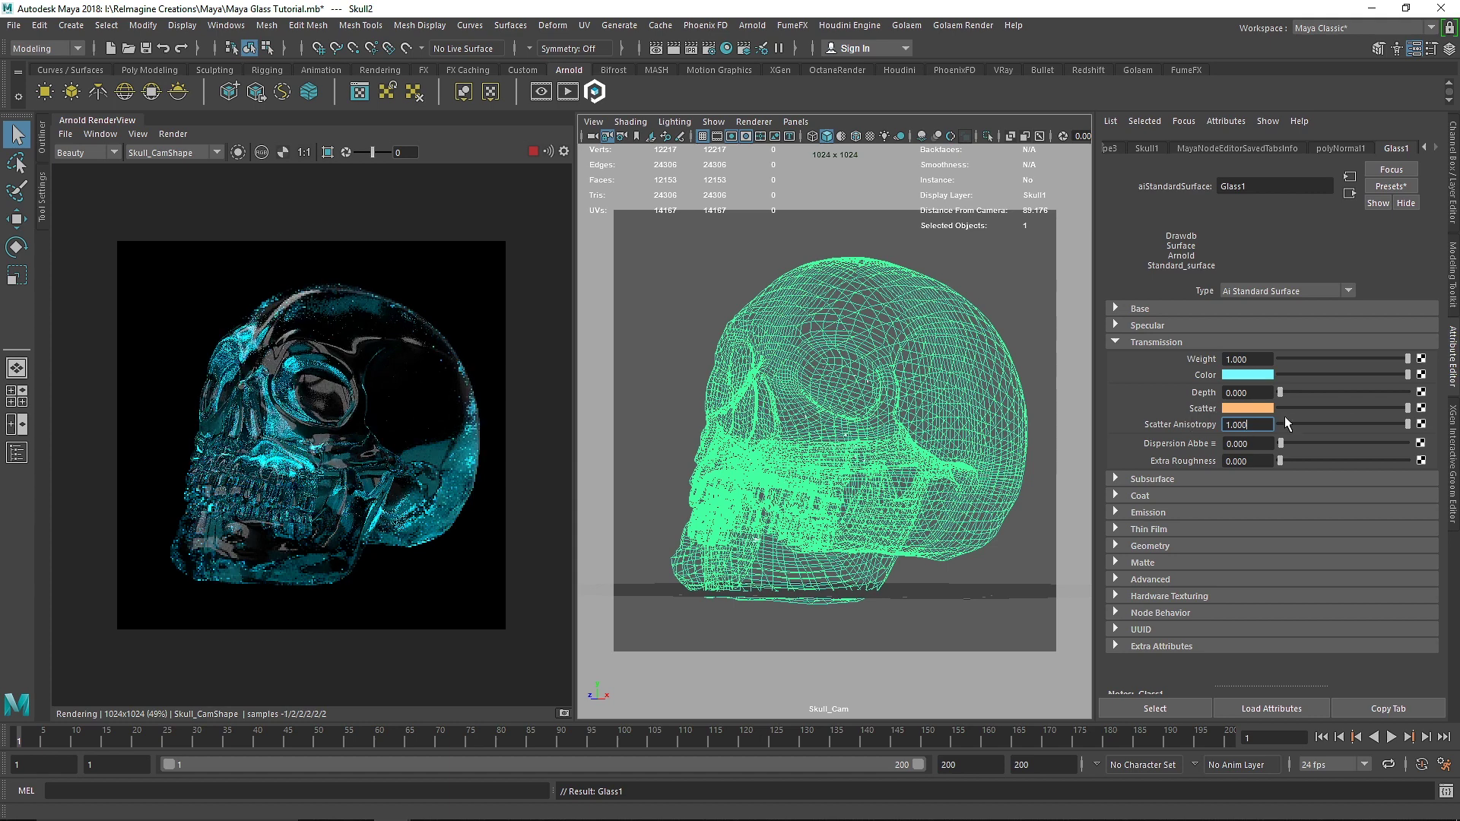
{"action": "left_click", "coordinate": [1259, 393]}
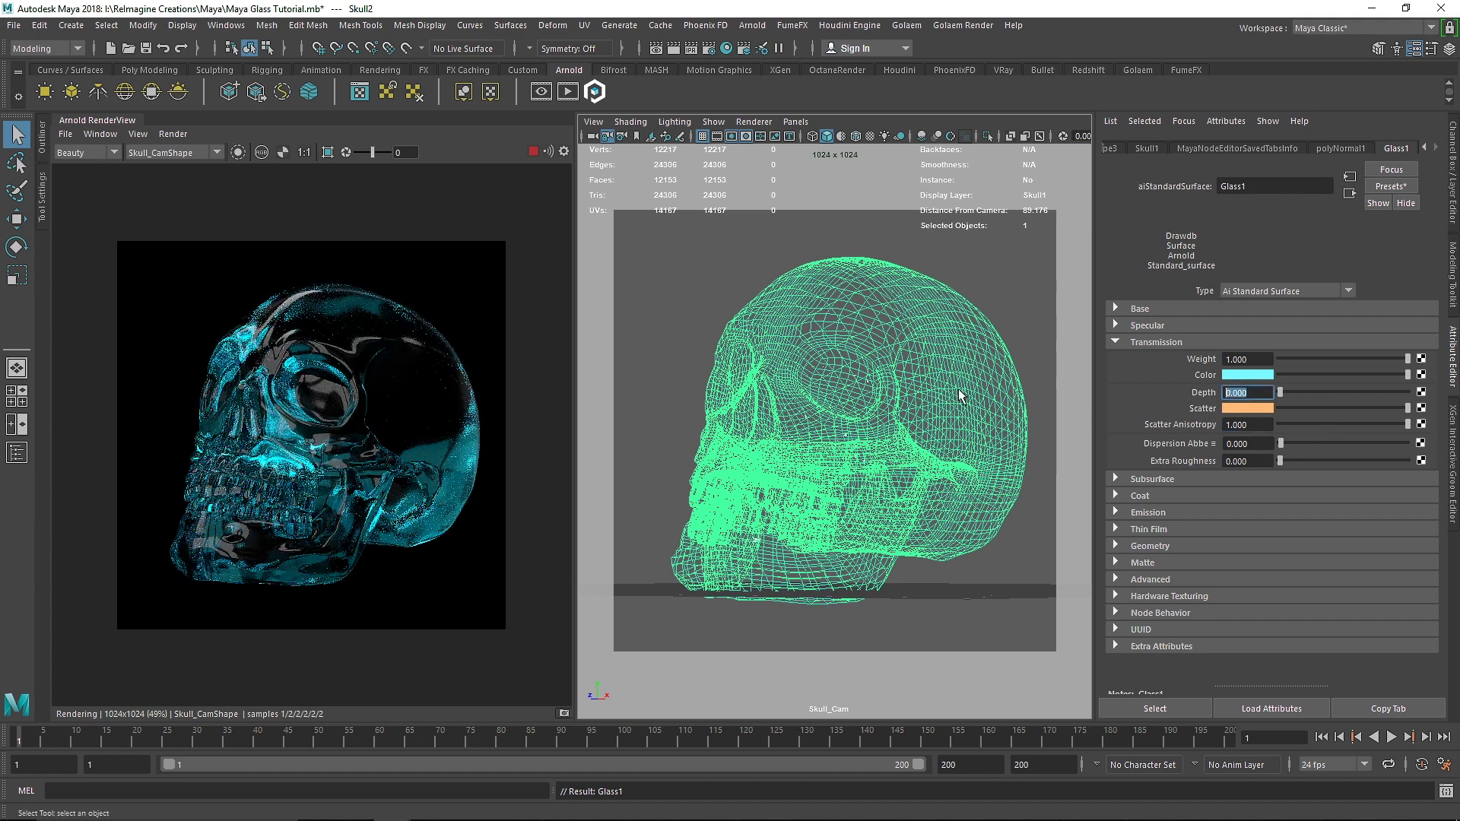
{"action": "key", "text": "Return"}
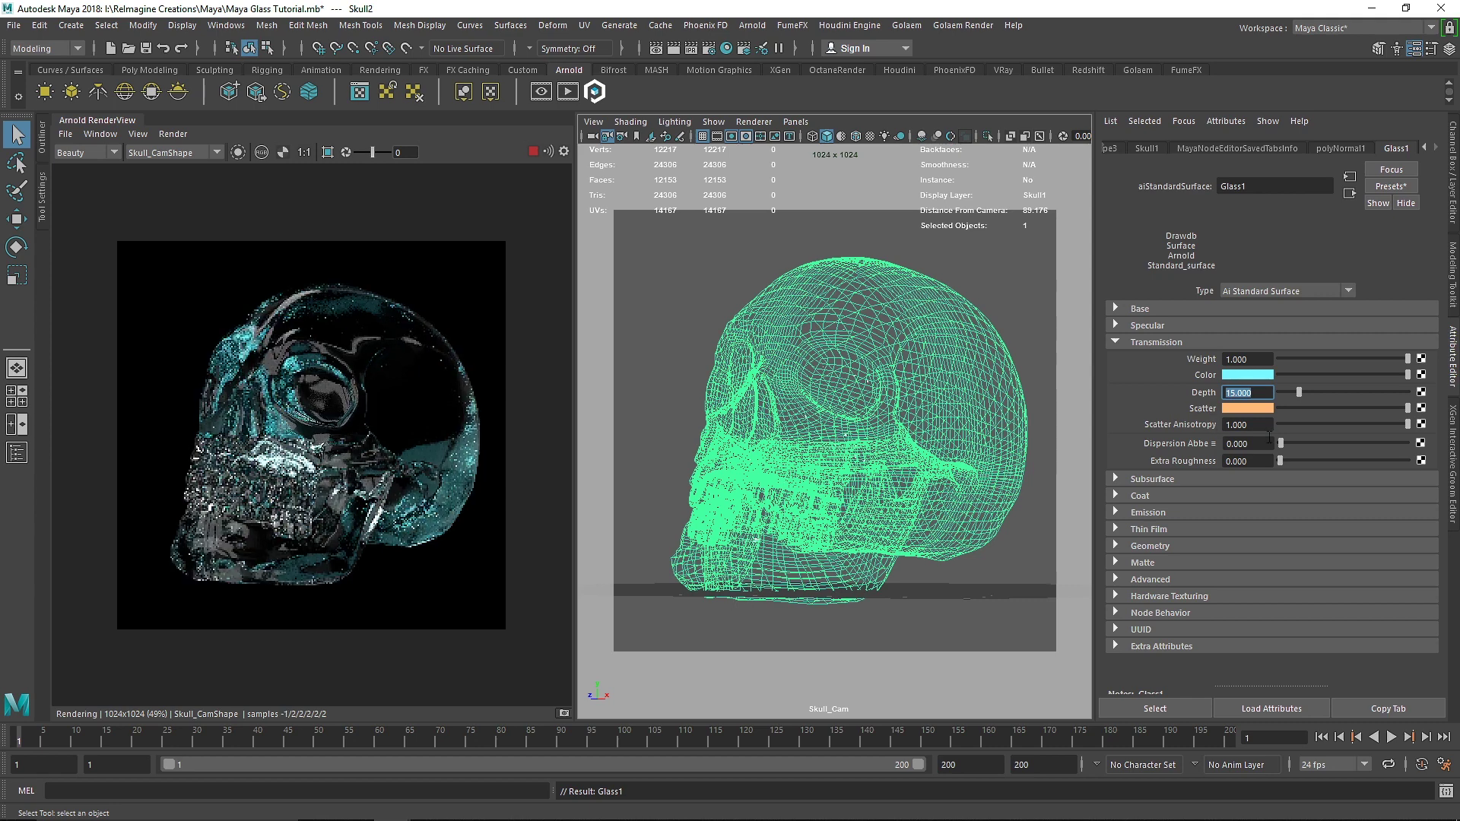
{"action": "left_click_drag", "start_coordinate": [1382, 423], "coordinate": [1332, 422]}
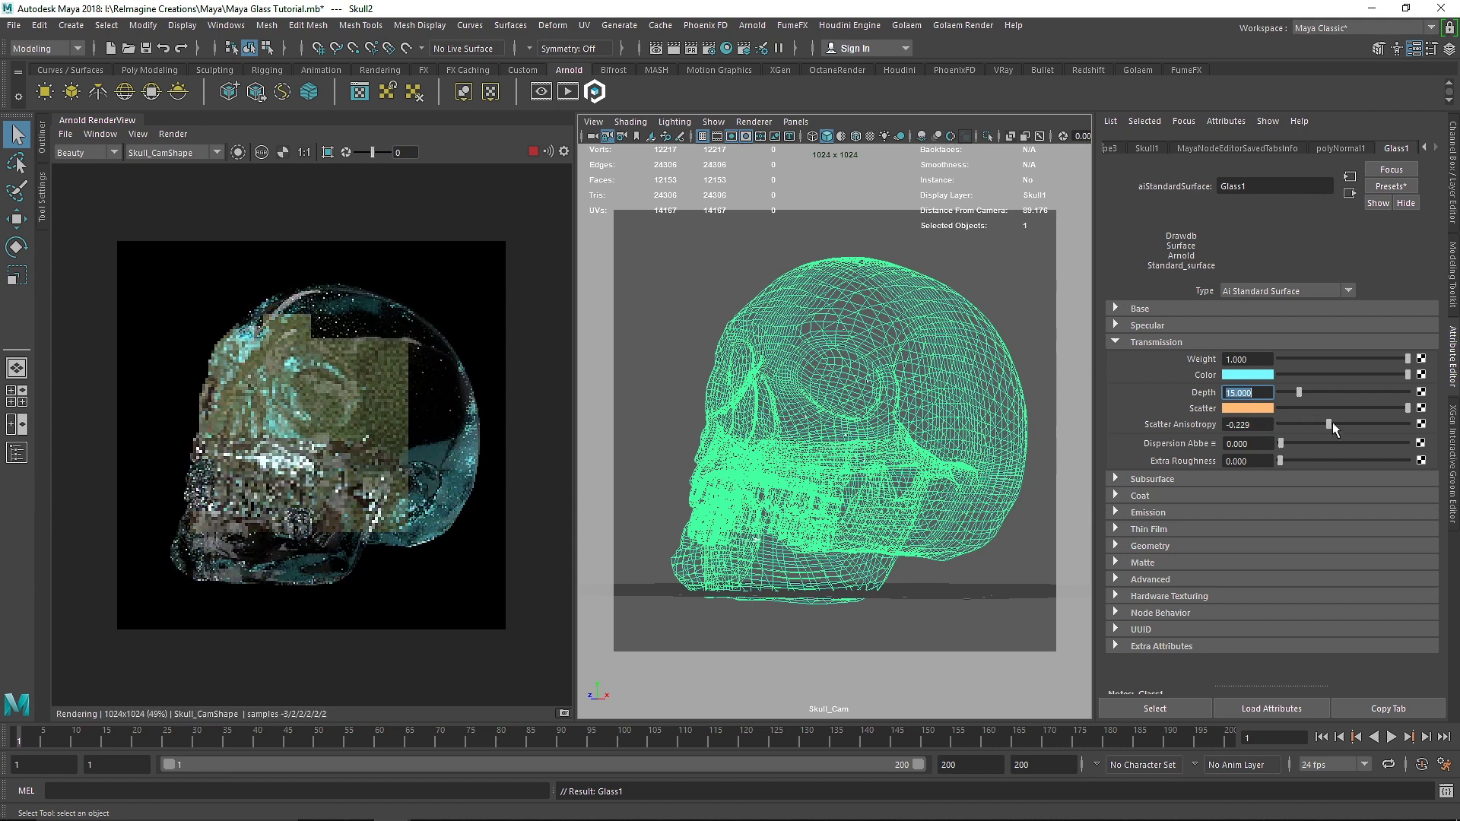
{"action": "type", "text": "0"}
{"action": "key", "text": "Return"}
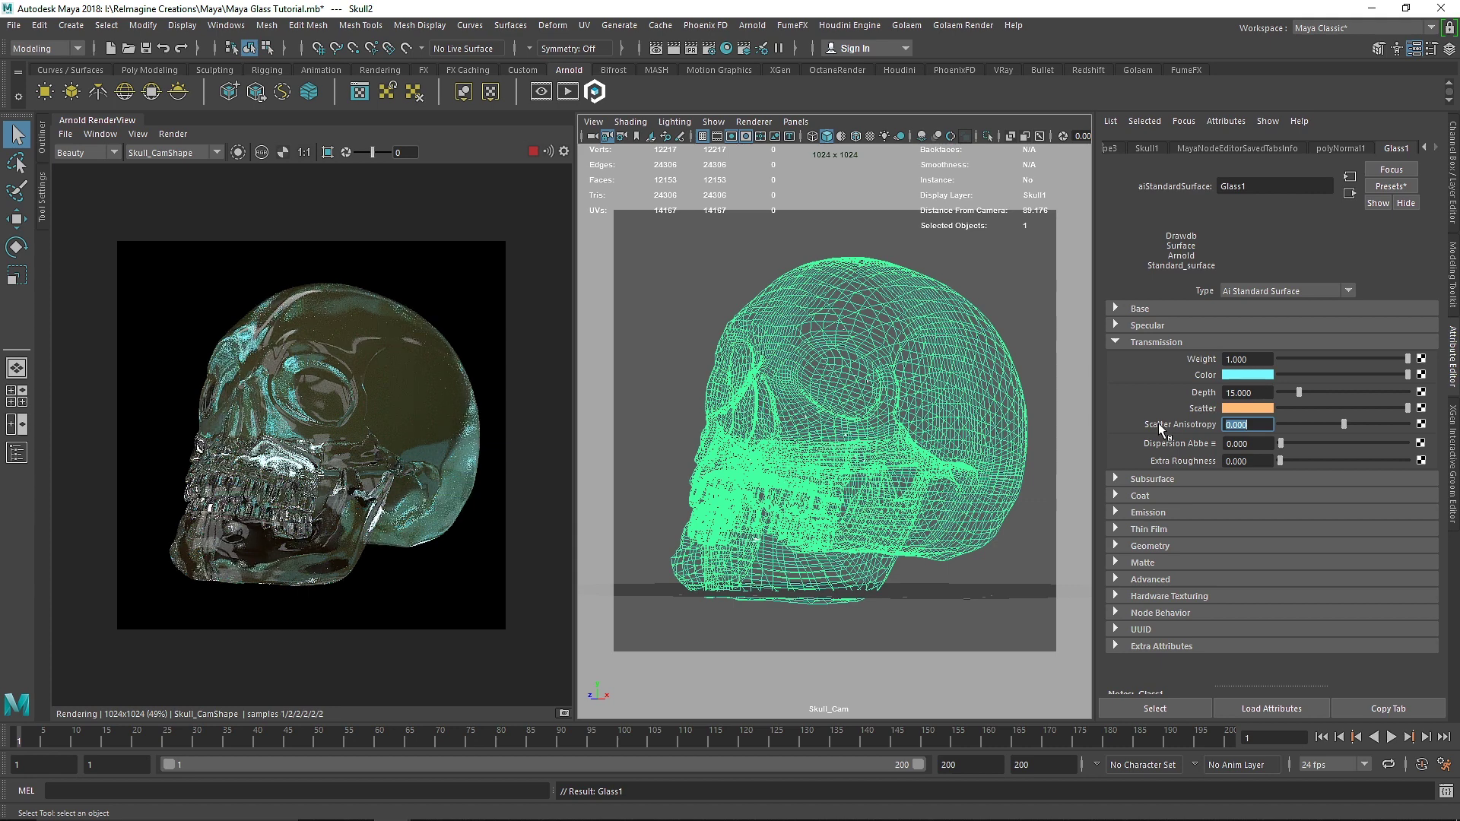
Change the Glass1 scatter color to a fully saturated magenta.
{"action": "left_click", "coordinate": [1226, 409]}
{"action": "left_click_drag", "start_coordinate": [1252, 459], "coordinate": [1292, 465]}
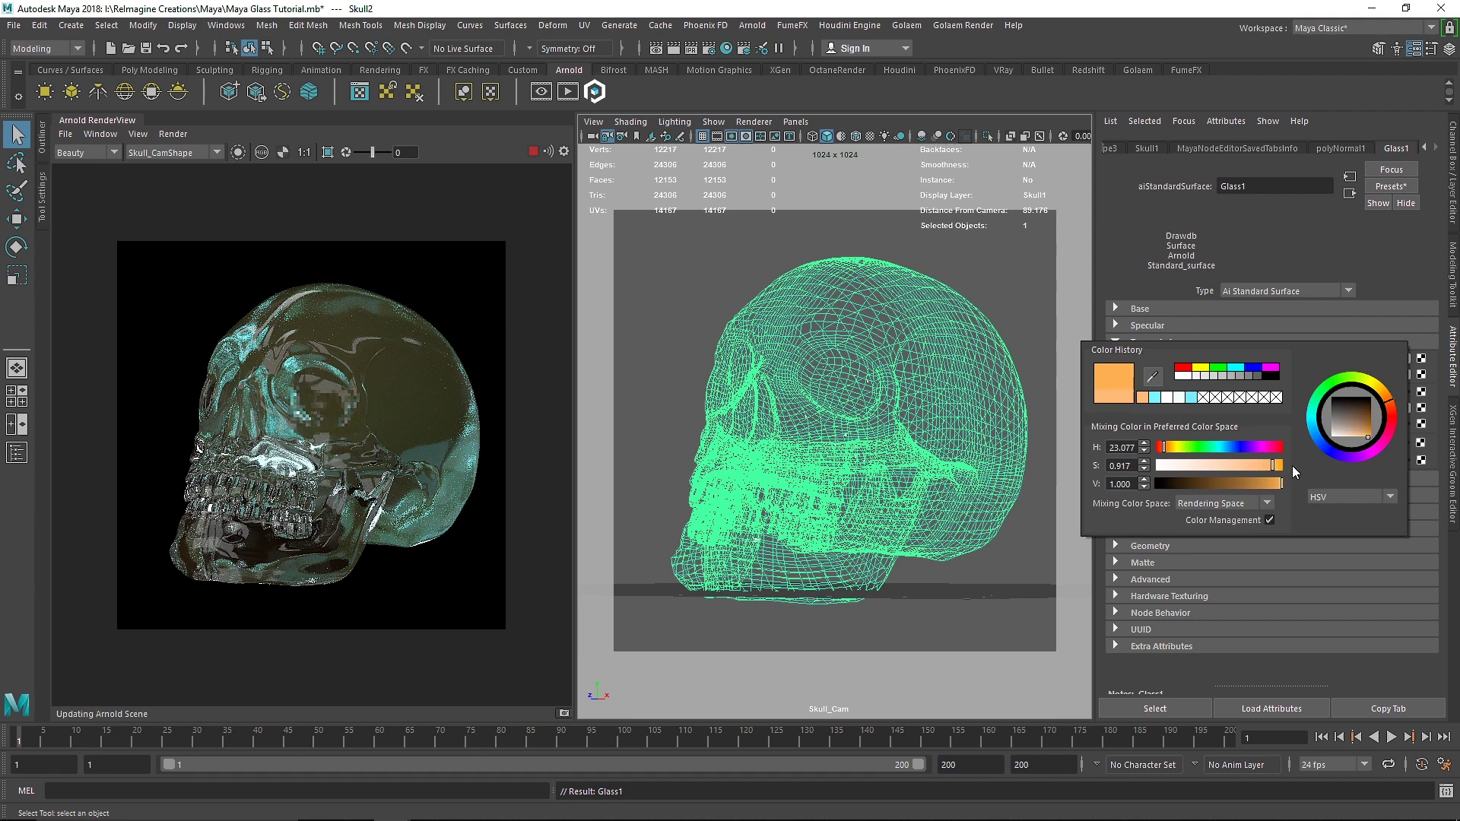
{"action": "left_click", "coordinate": [1256, 447]}
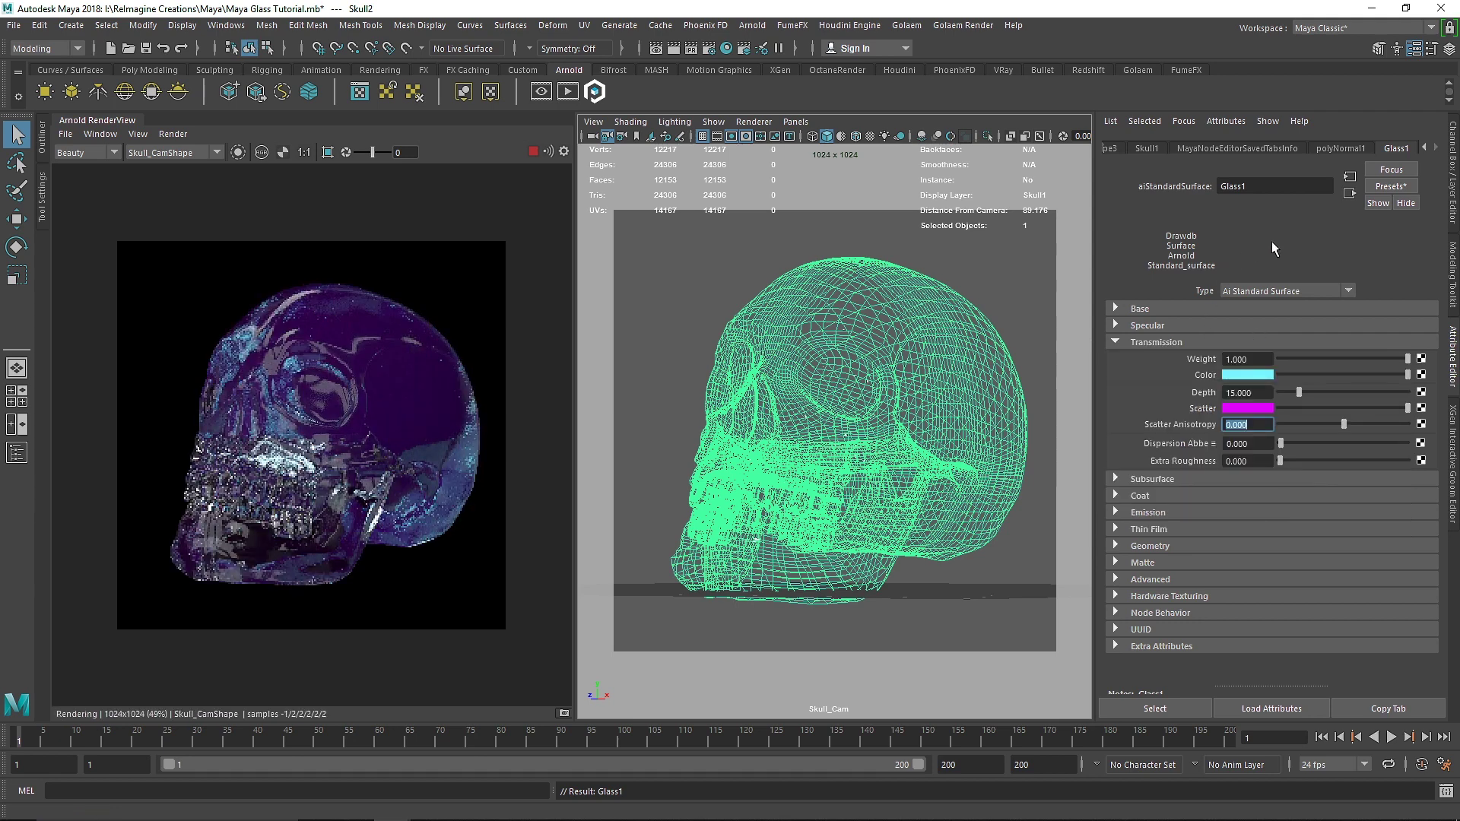
Change the transmission color to a fully saturated cyan and lower the scatter anisotropy to about -0.93.
{"action": "left_click", "coordinate": [1252, 374]}
{"action": "left_click", "coordinate": [1289, 435]}
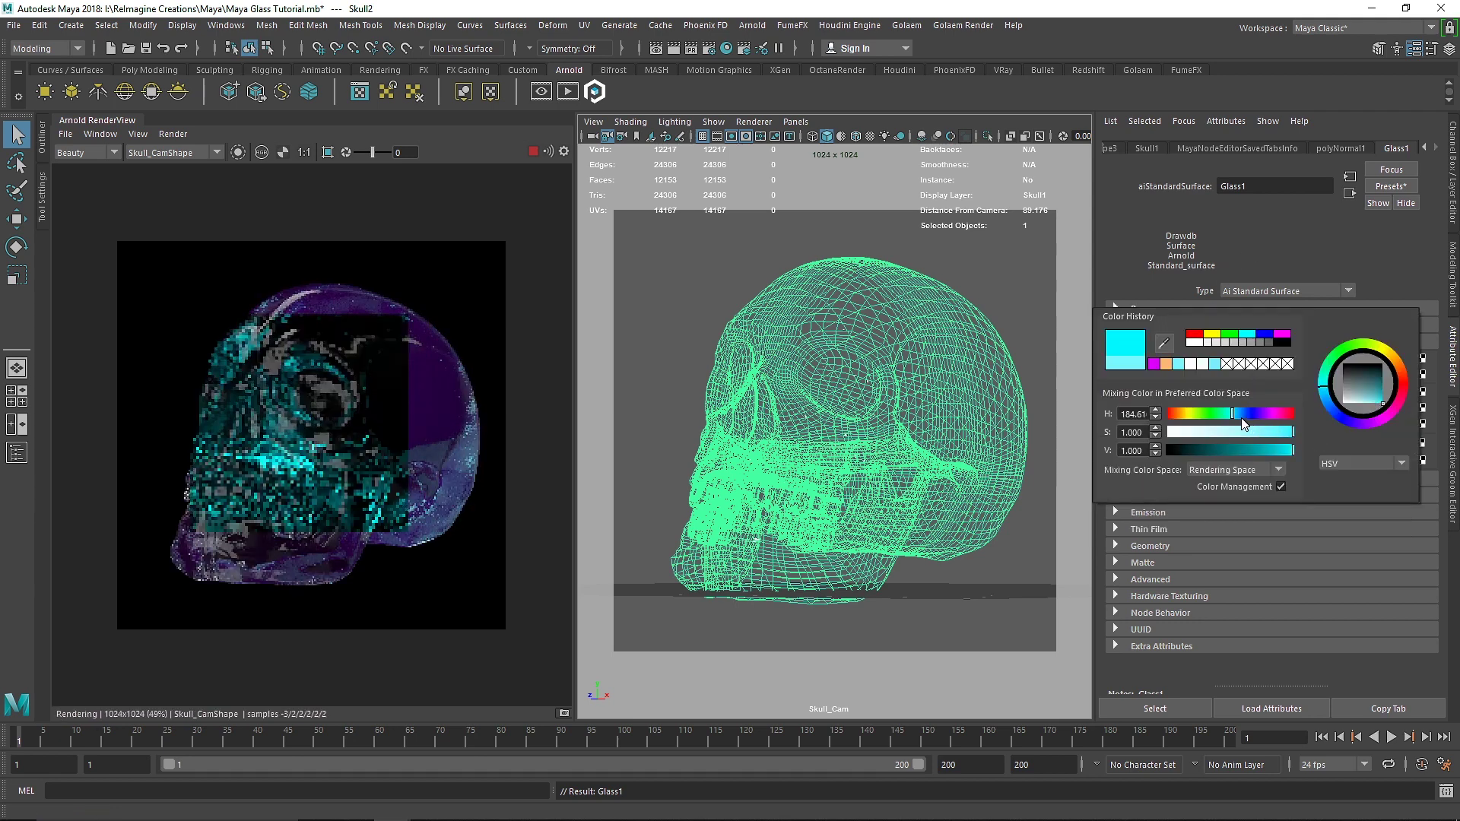
{"action": "left_click", "coordinate": [1228, 414]}
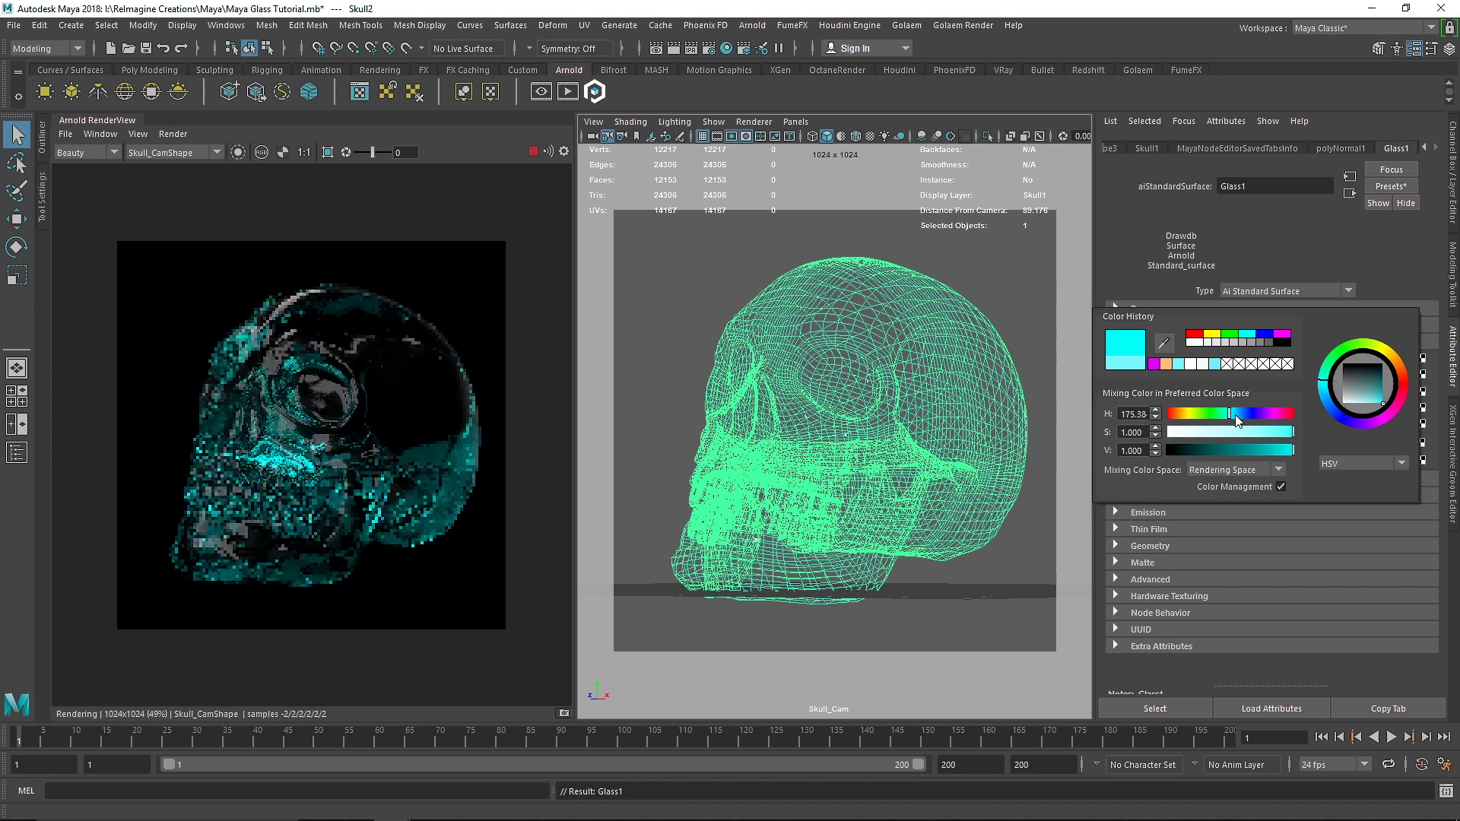
{"action": "left_click_drag", "start_coordinate": [1351, 423], "coordinate": [1302, 424]}
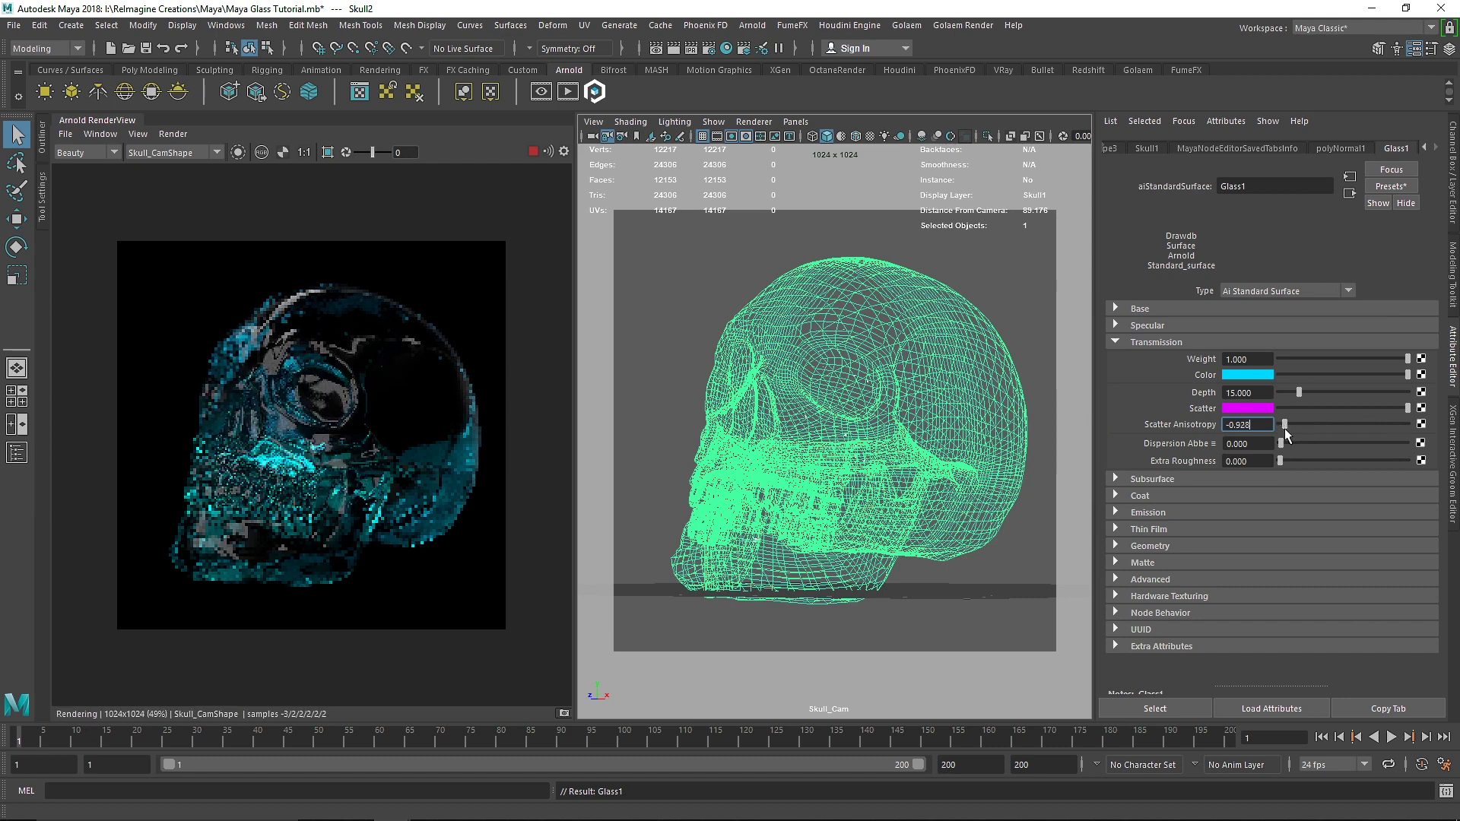
Change the Glass1 transmission color to a warm yellow with hue about 46, saturation 0.788 and value 1.
{"action": "left_click", "coordinate": [1265, 378]}
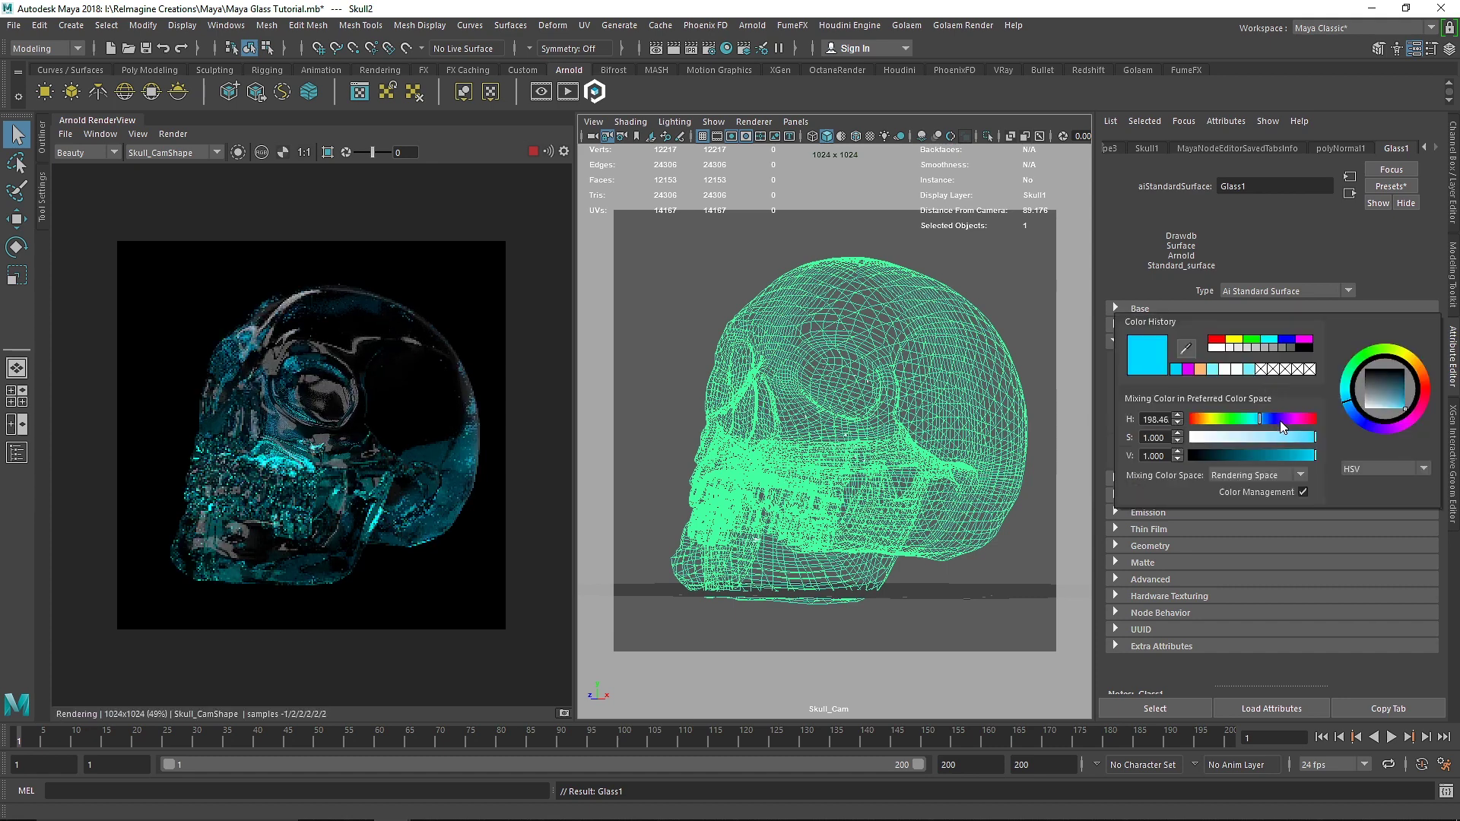
{"action": "left_click", "coordinate": [1285, 436]}
{"action": "left_click_drag", "start_coordinate": [1228, 420], "coordinate": [1209, 423]}
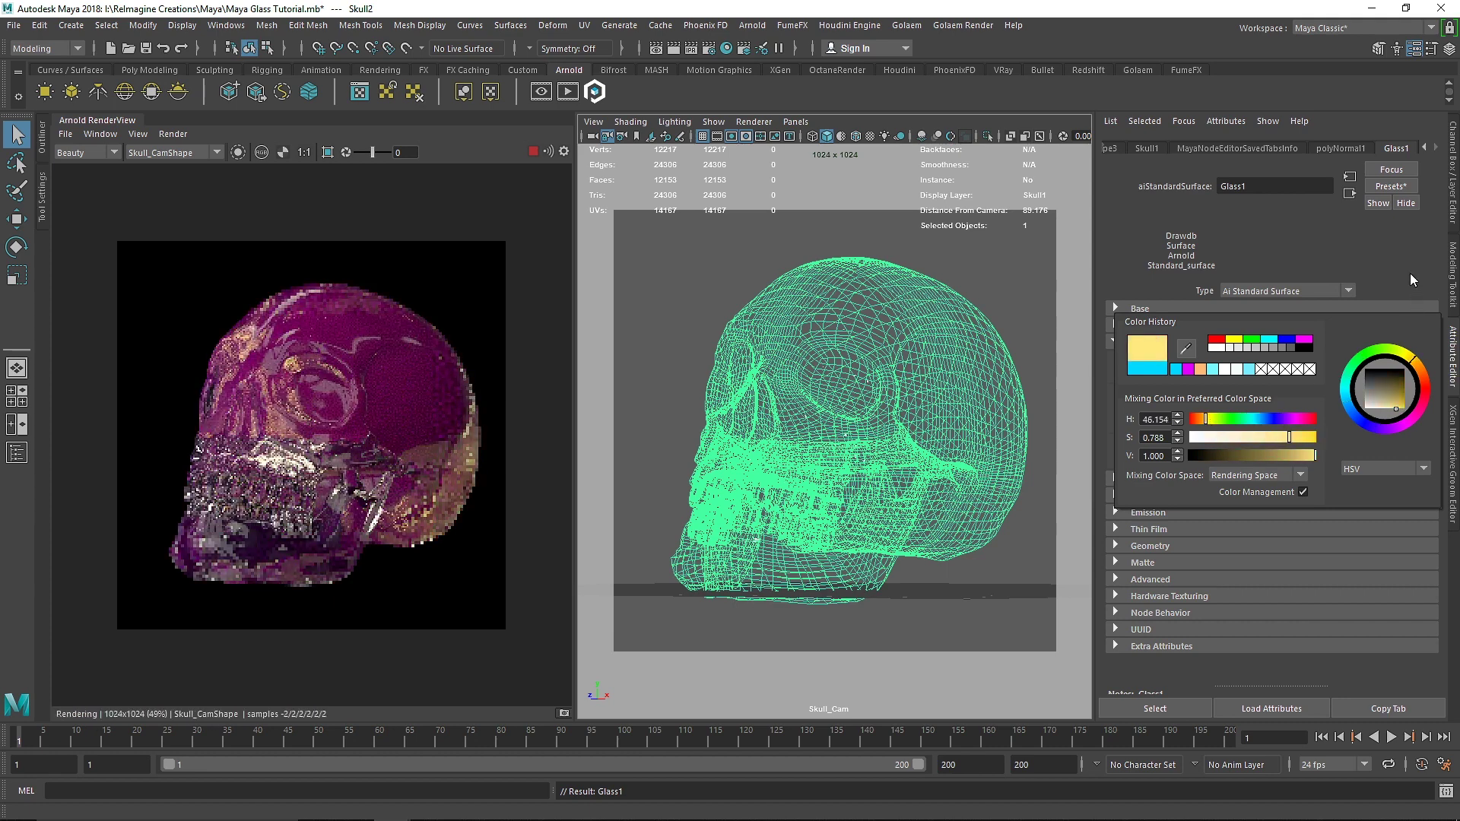
Try a scatter anisotropy of about -0.58, and set both the scatter anisotropy and the transmission depth to 0.
{"action": "double_click", "coordinate": [1242, 425]}
{"action": "type", "text": "0"}
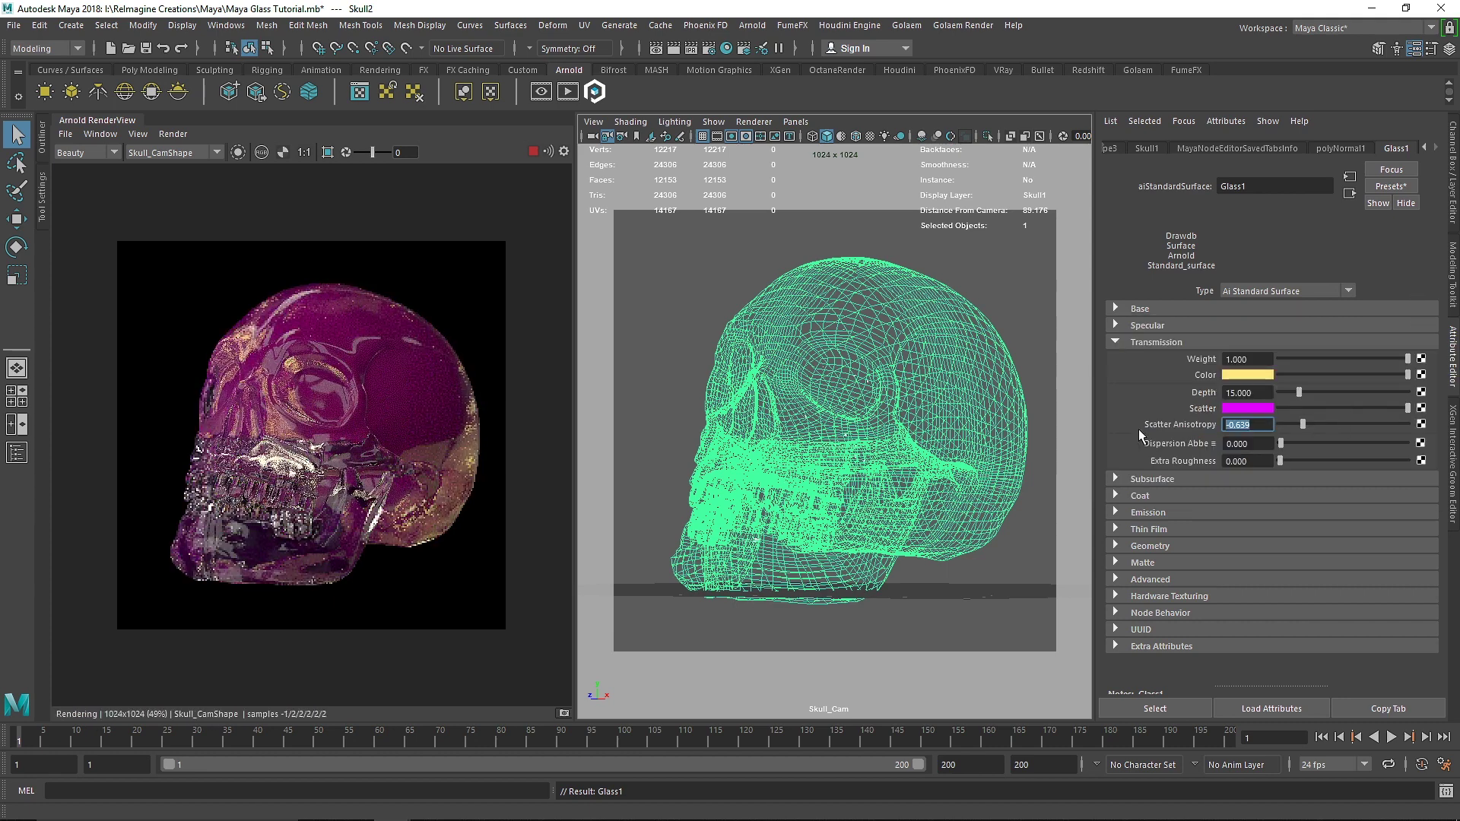
{"action": "key", "text": "Return"}
{"action": "left_click_drag", "start_coordinate": [1347, 427], "coordinate": [1306, 426]}
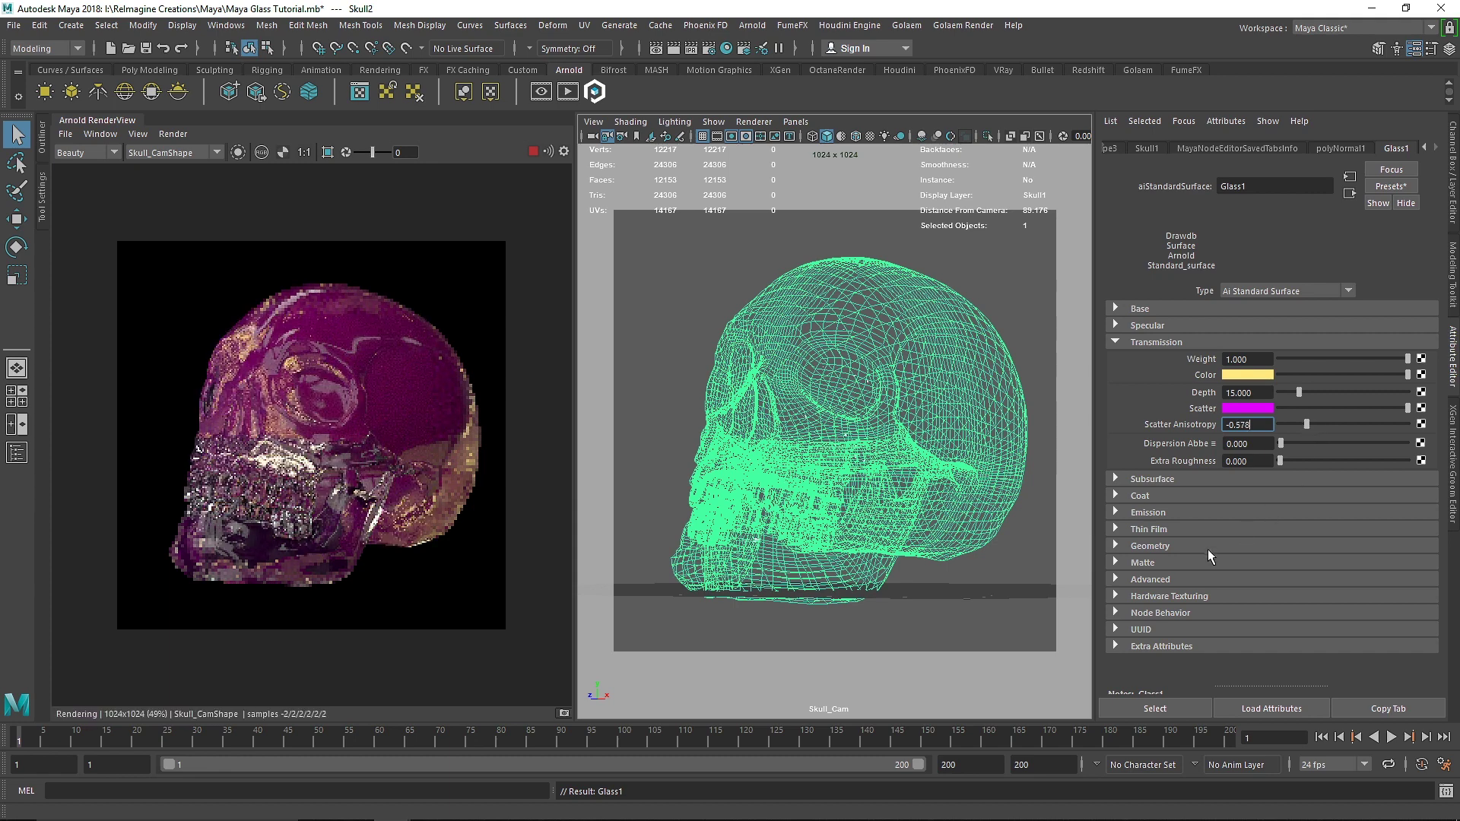
{"action": "key", "text": "Return"}
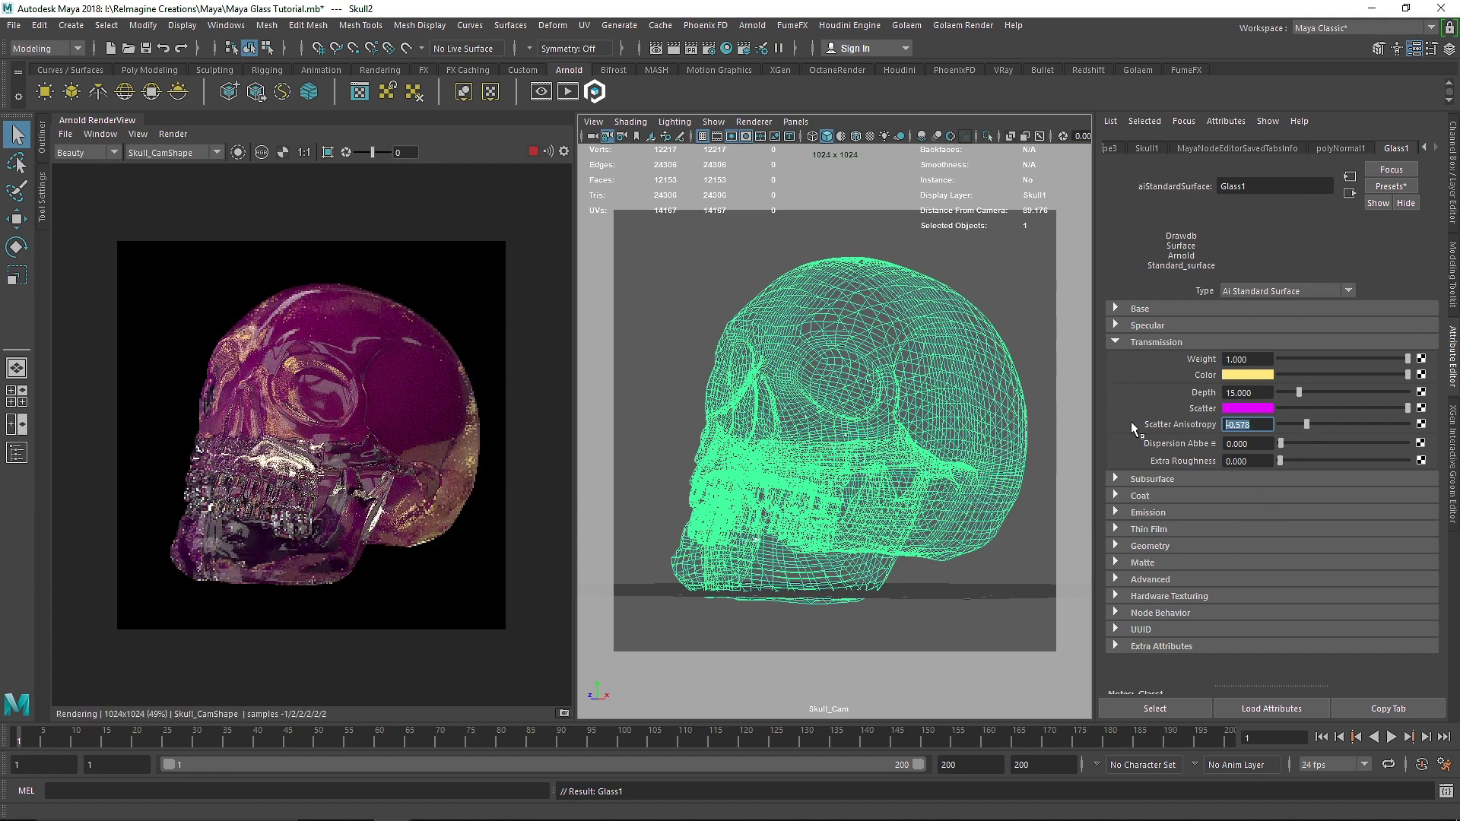
{"action": "type", "text": "0"}
{"action": "key", "text": "Return"}
{"action": "key", "text": "shift+Tab"}
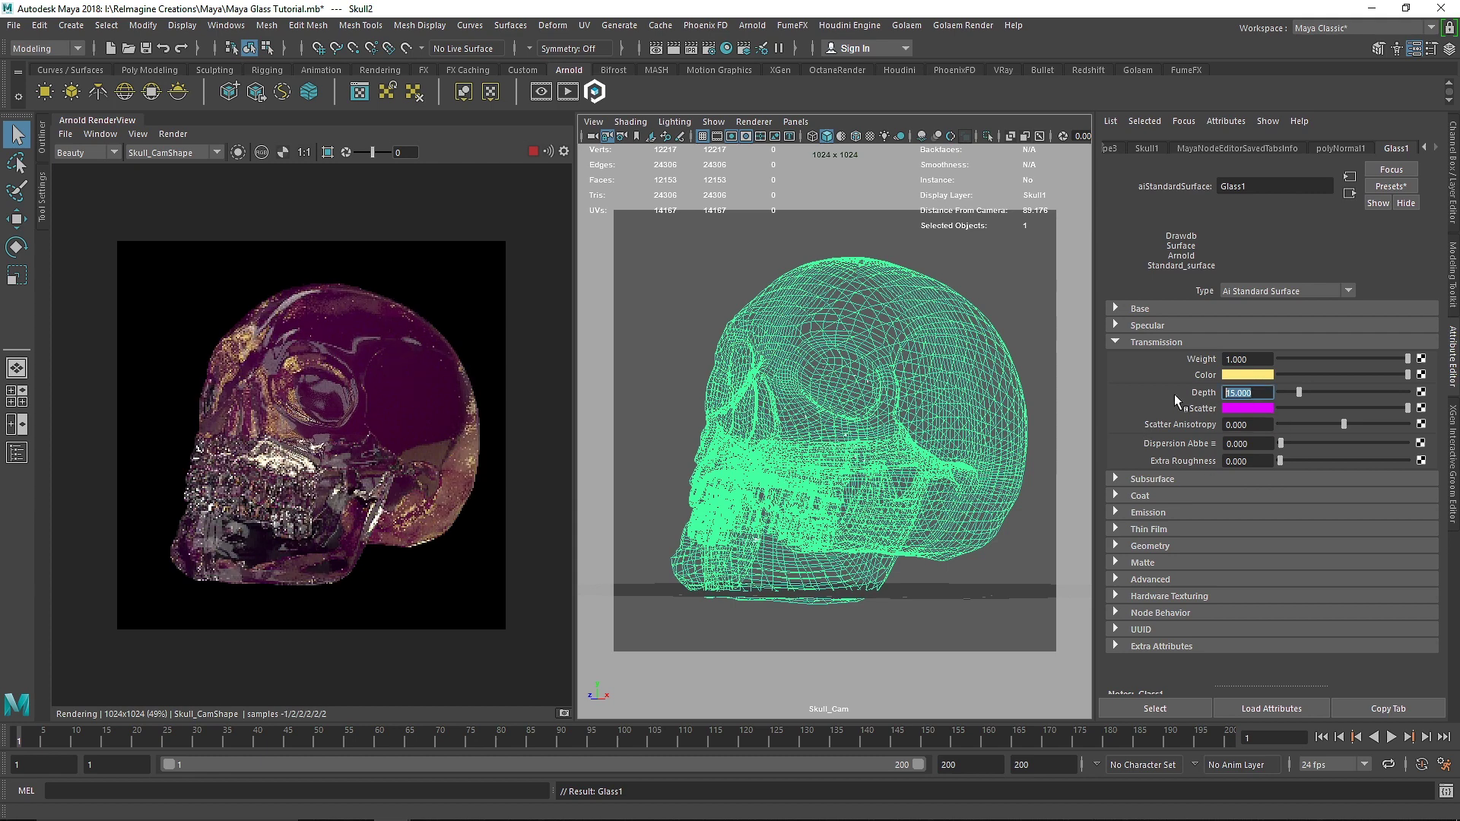
{"action": "type", "text": "0"}
{"action": "key", "text": "Return"}
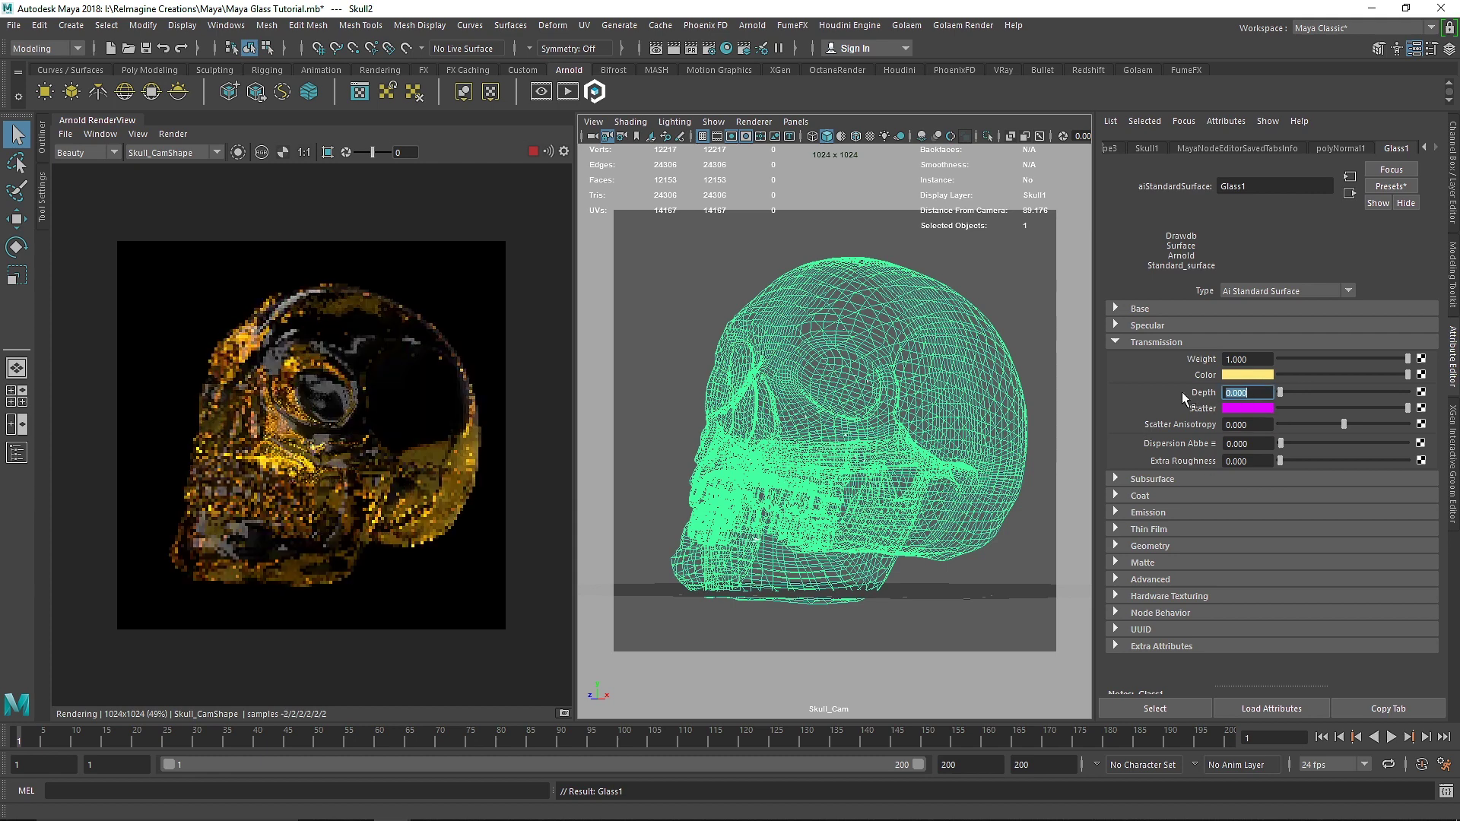
Try a transmission weight of 0, restore it to 1, and change the transmission color to white.
{"action": "key", "text": "shift+Tab"}
{"action": "type", "text": "0"}
{"action": "key", "text": "Return"}
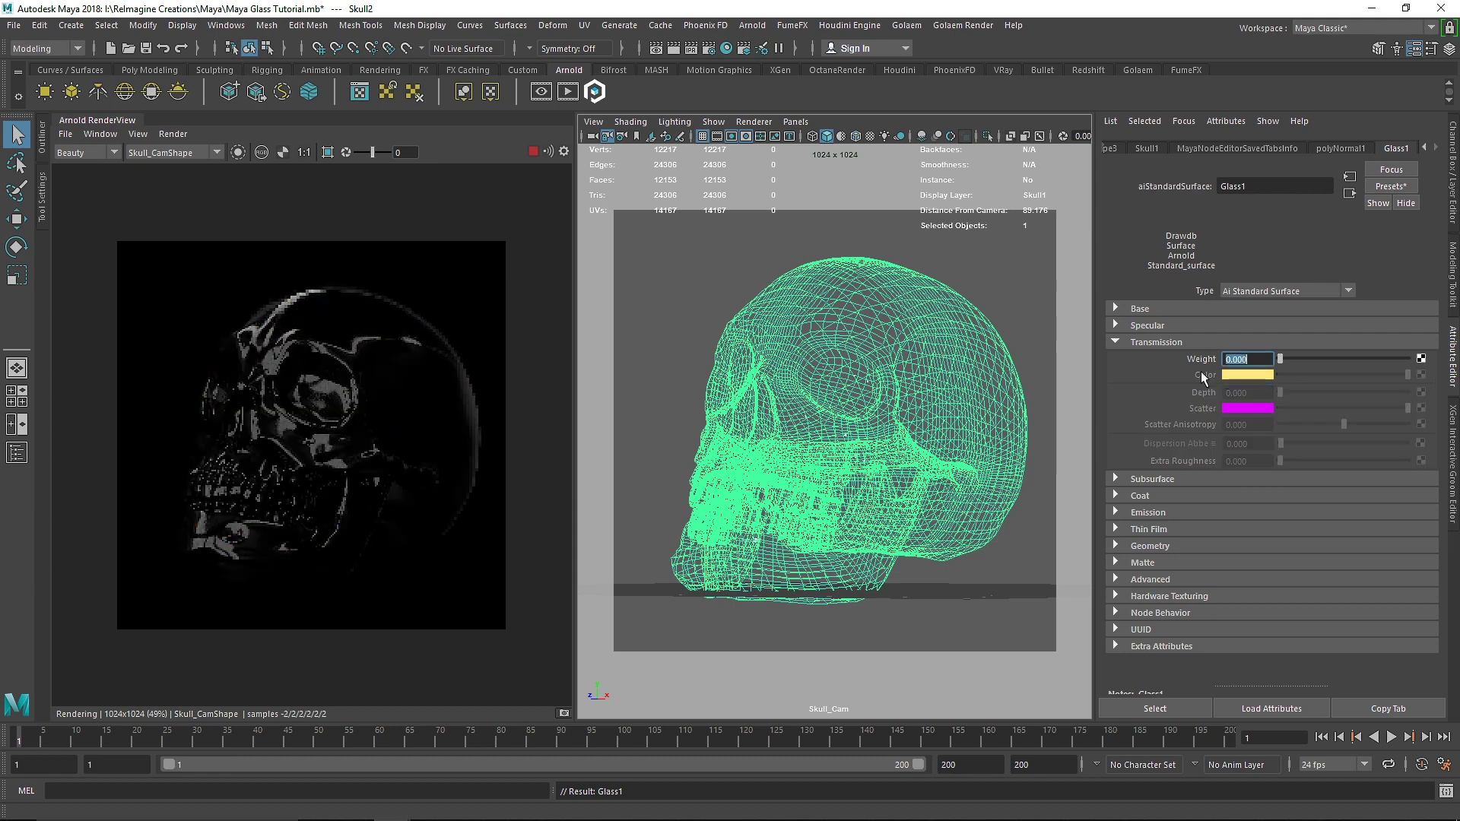
{"action": "type", "text": "1"}
{"action": "key", "text": "Return"}
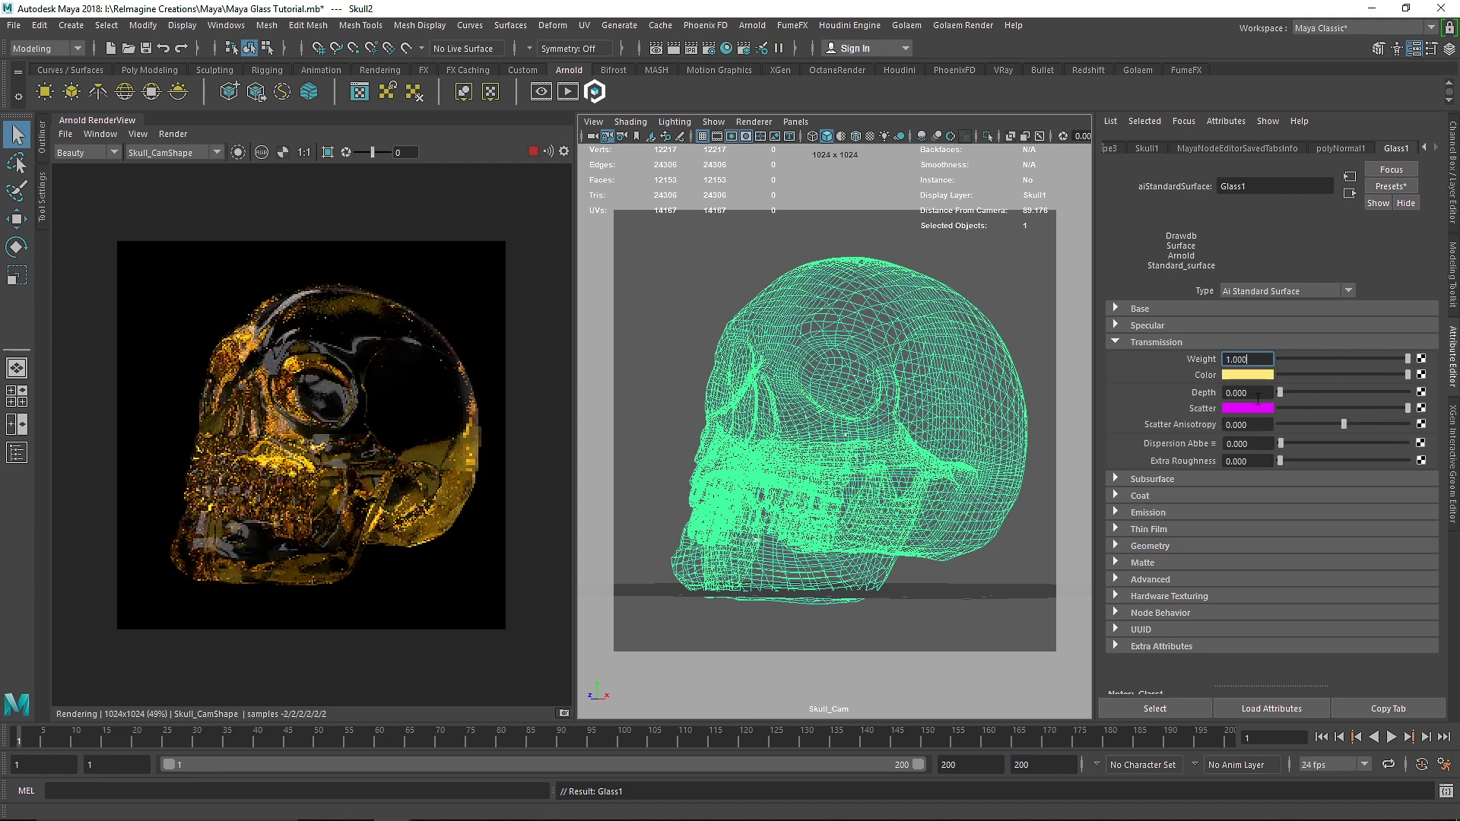
{"action": "left_click", "coordinate": [1309, 377]}
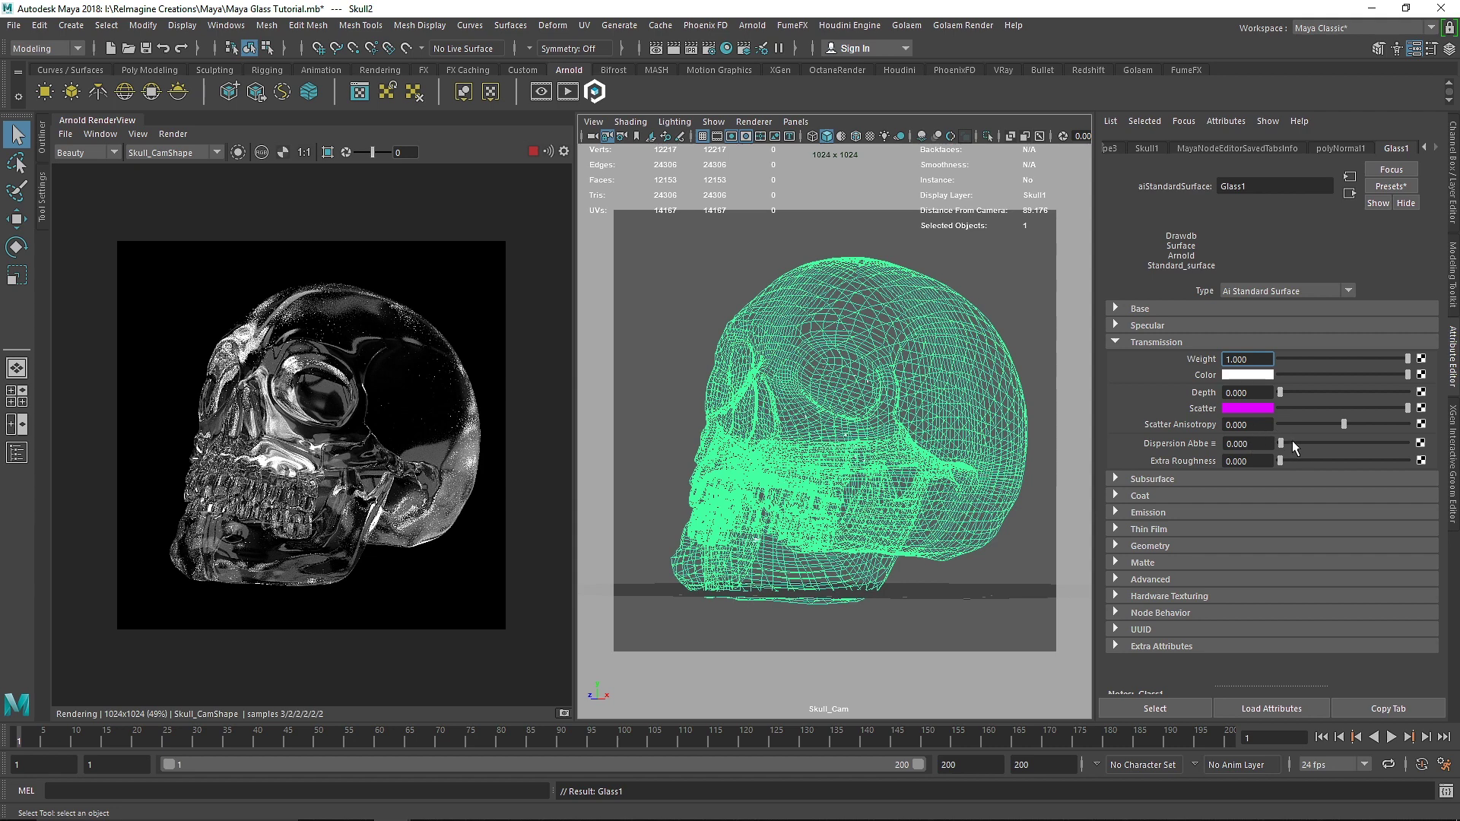
Try transmission Dispersion Abbe values of about 67.7, 18.3, 10 and 2, and return it to 0.
{"action": "left_click_drag", "start_coordinate": [1293, 441], "coordinate": [1365, 441]}
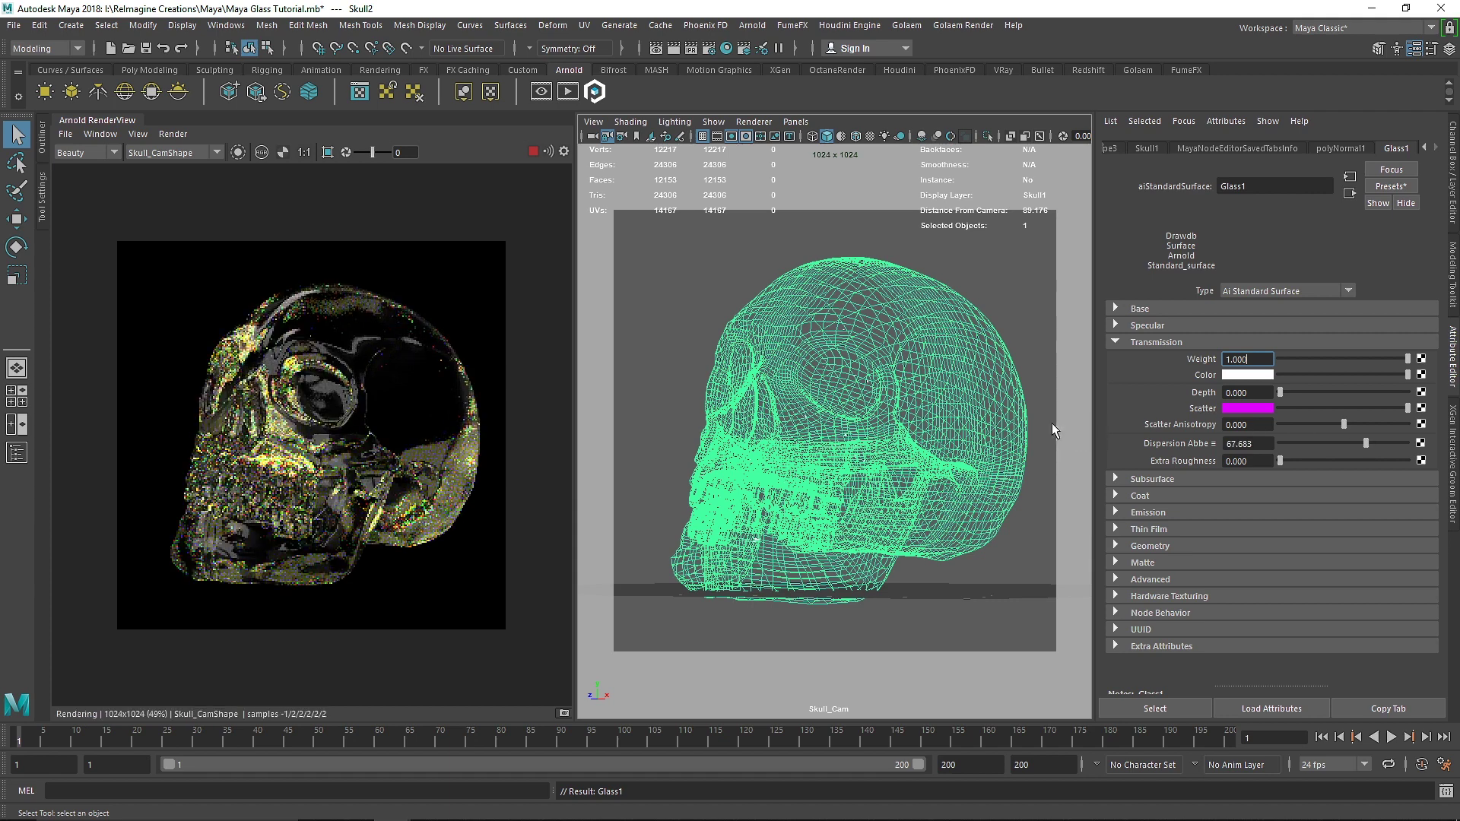
{"action": "left_click", "coordinate": [1304, 443]}
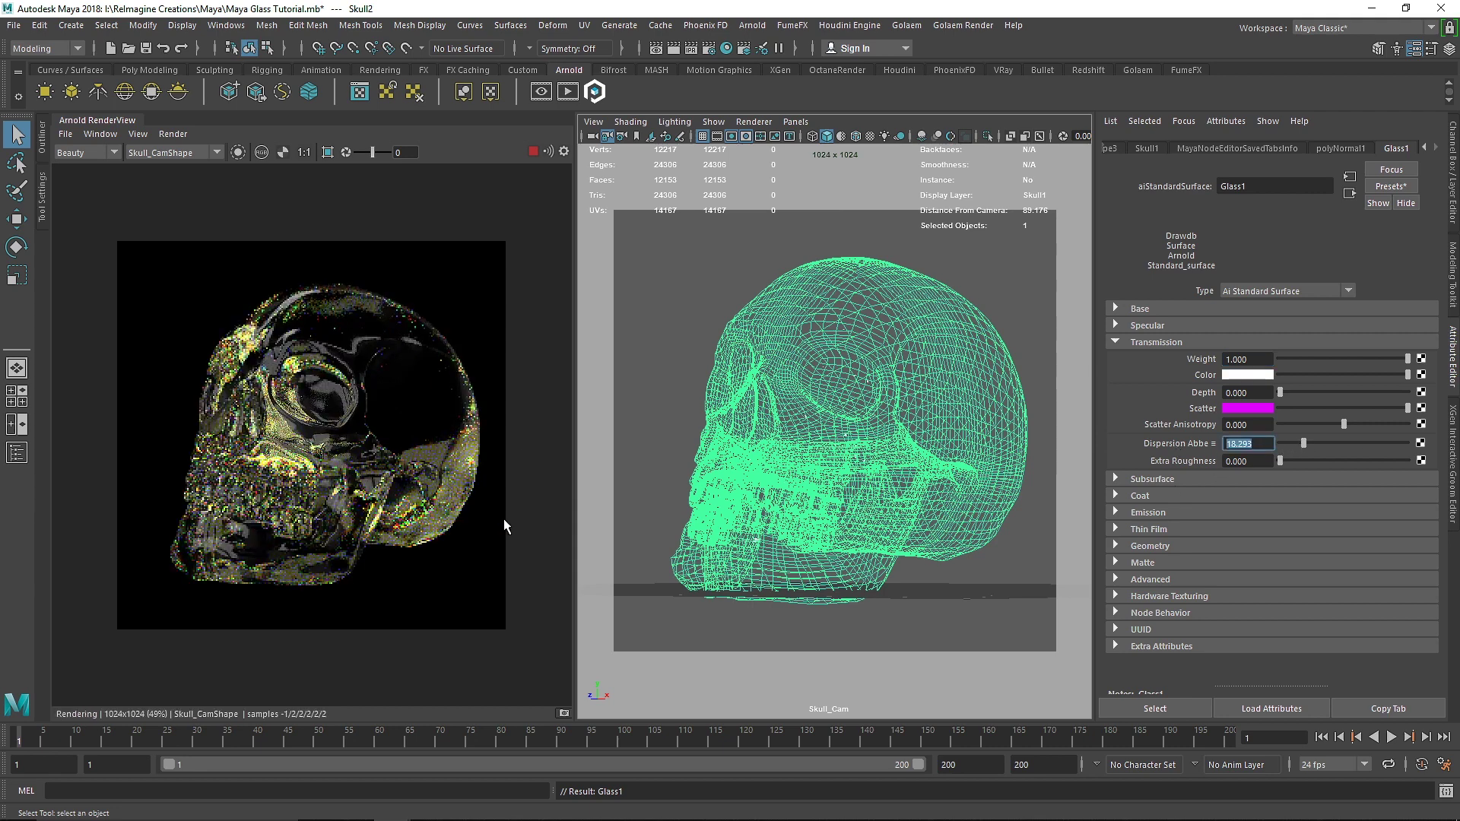
{"action": "type", "text": "10"}
{"action": "key", "text": "Return"}
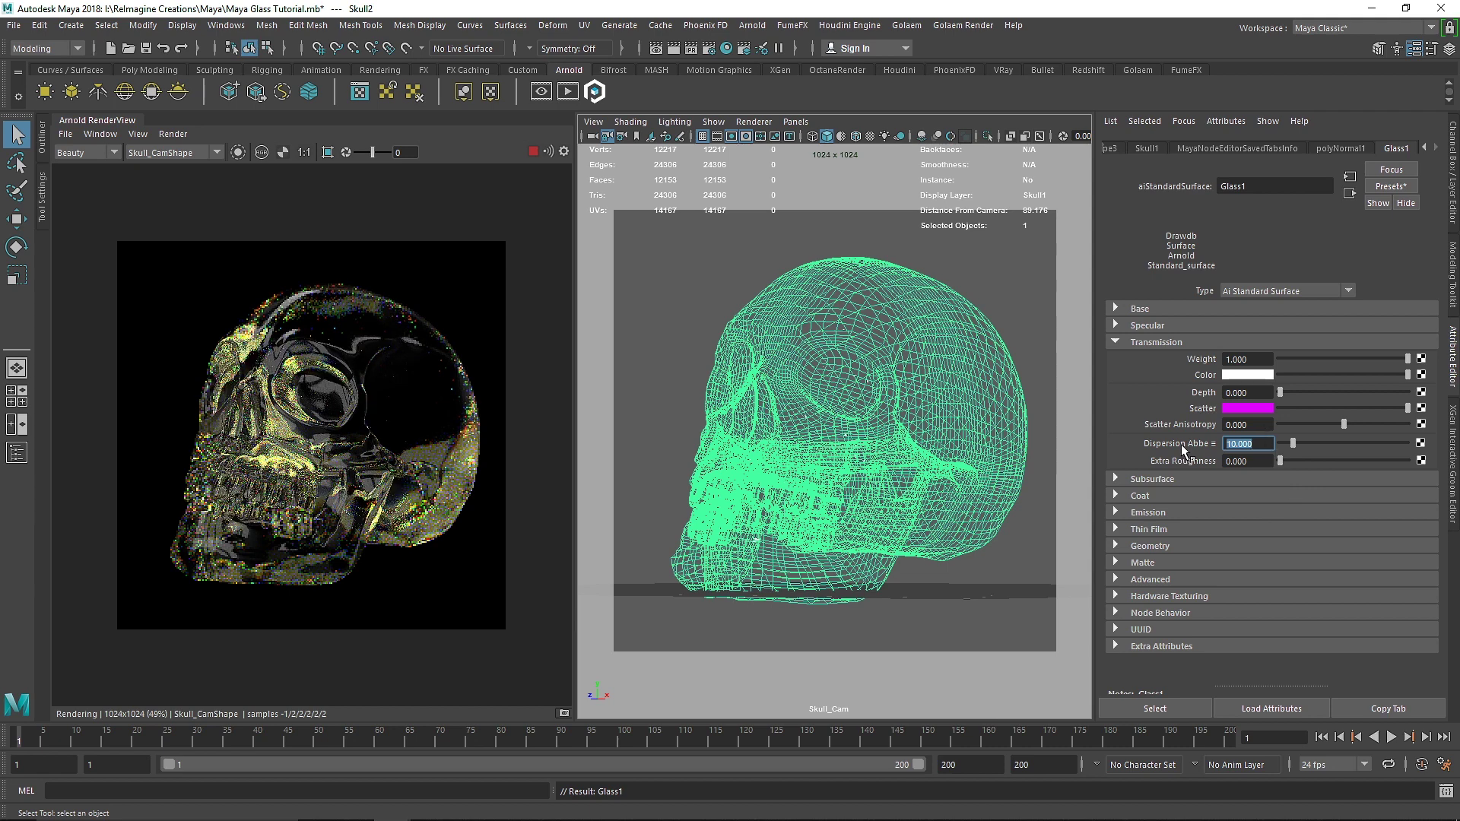
{"action": "type", "text": "2"}
{"action": "key", "text": "Return"}
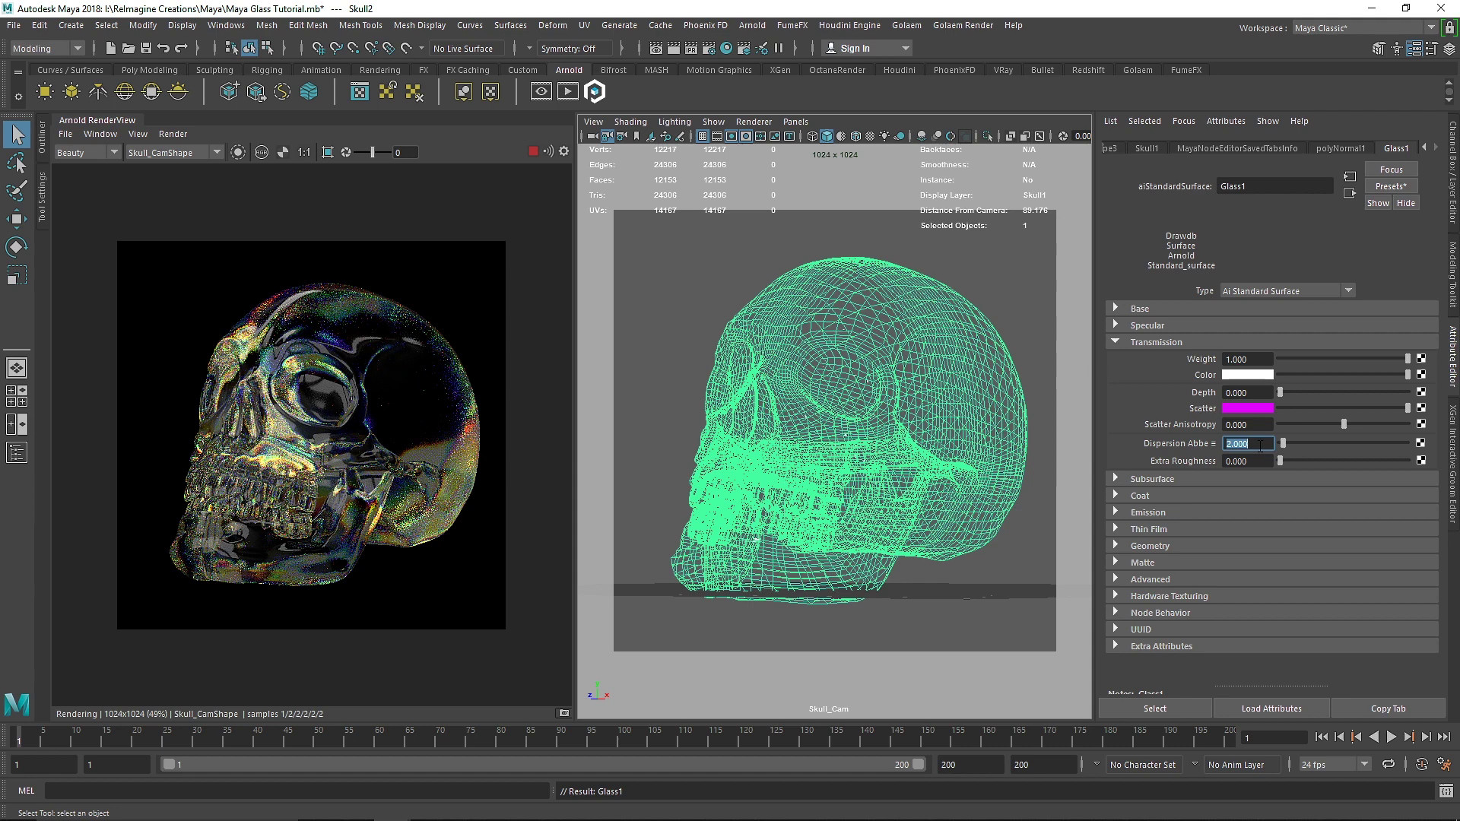
{"action": "type", "text": "0"}
{"action": "key", "text": "Return"}
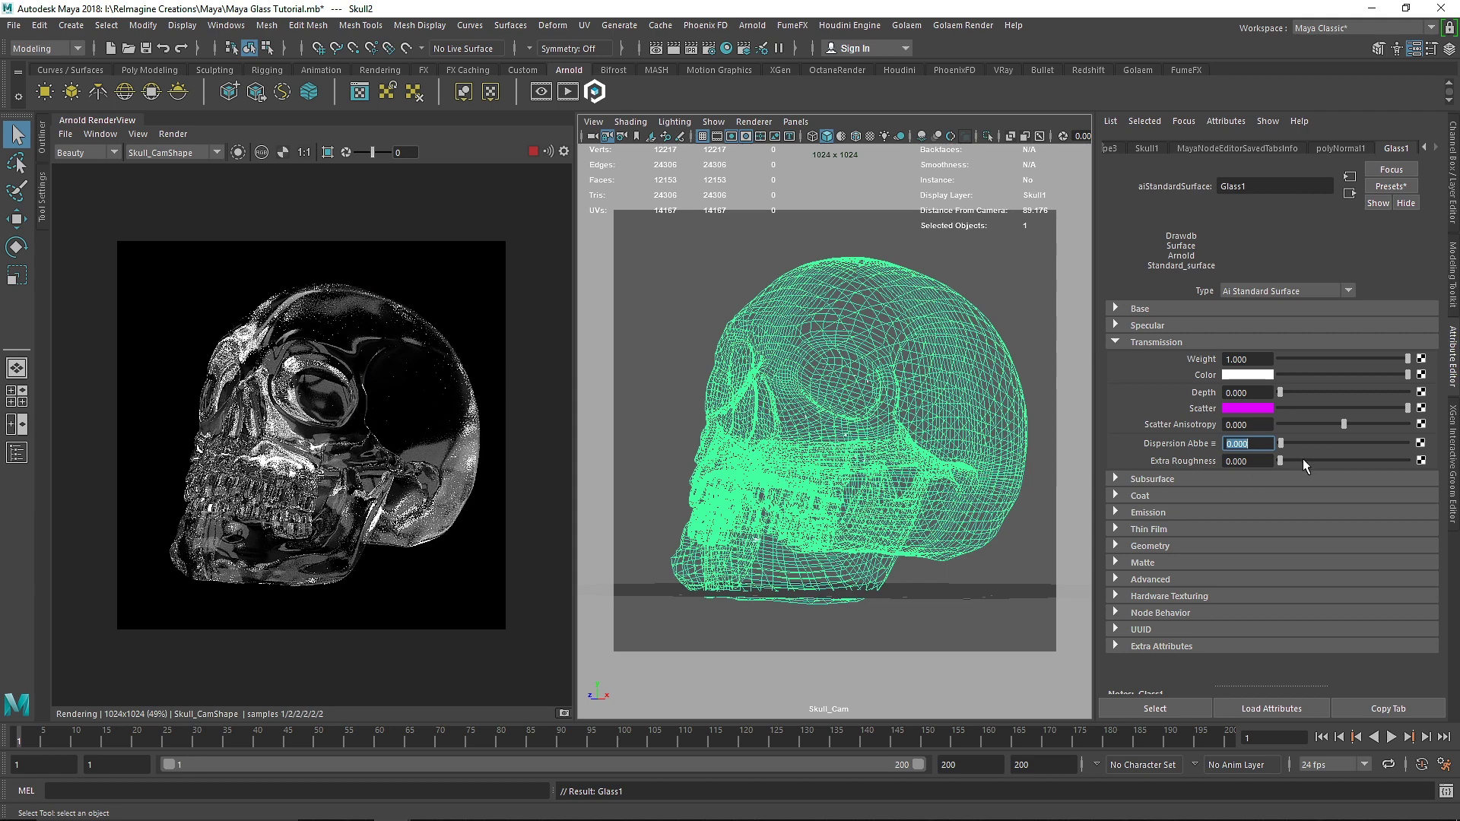
Try transmission Extra Roughness values of about 0.64 and 0.31, and return it to 0.
{"action": "left_click_drag", "start_coordinate": [1297, 460], "coordinate": [1305, 464]}
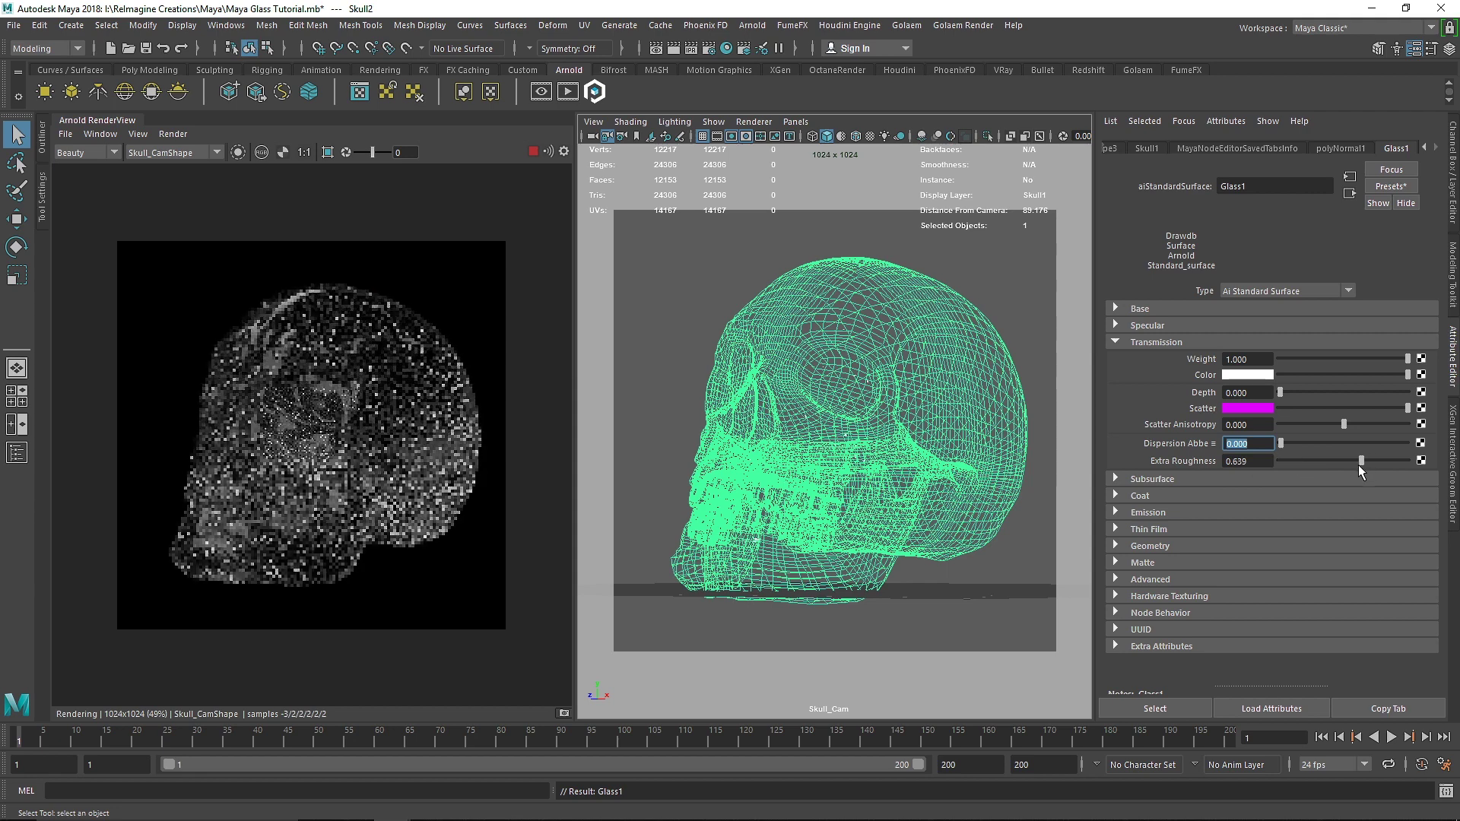
{"action": "left_click", "coordinate": [1320, 461]}
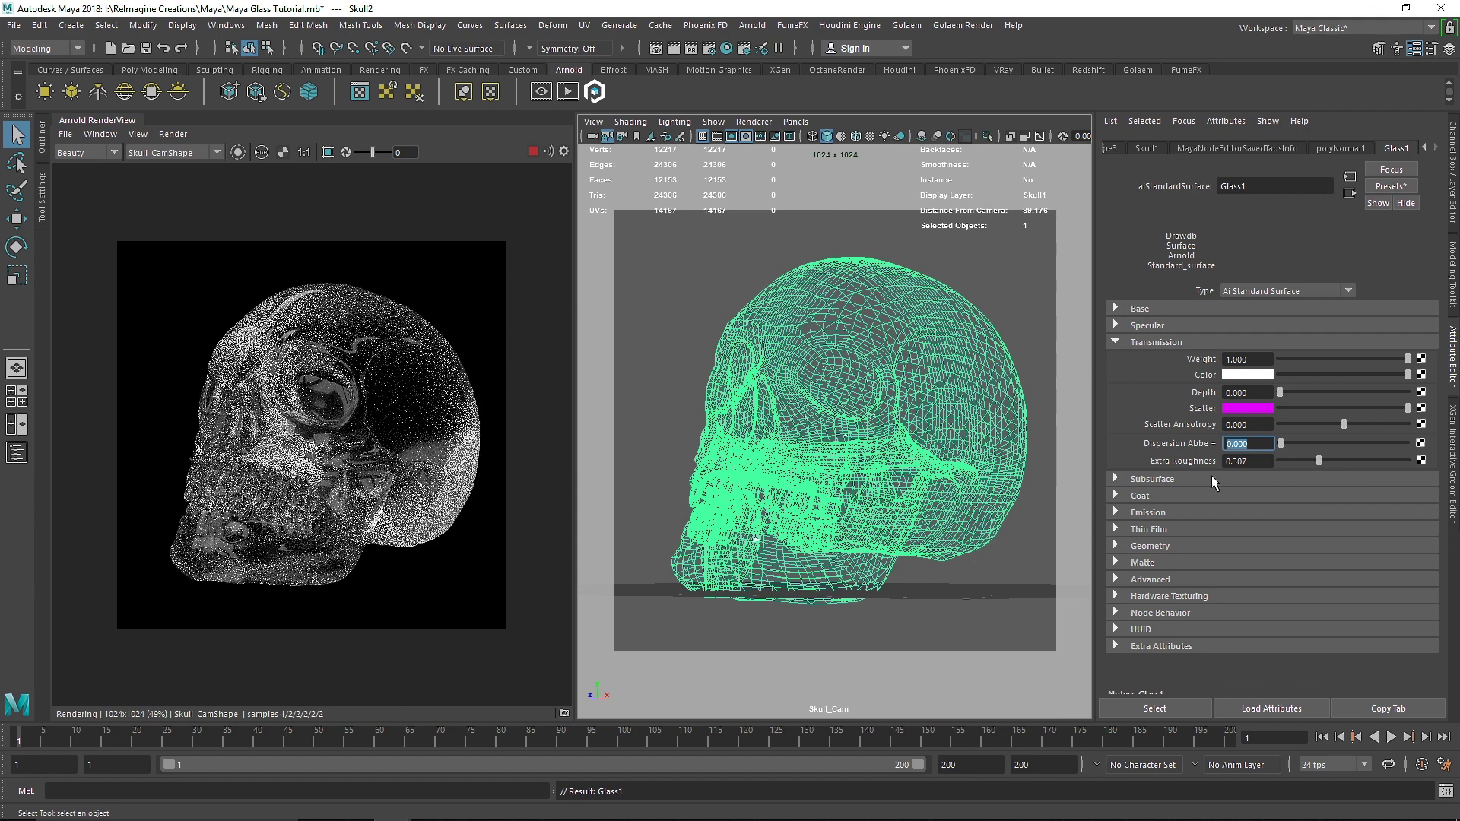
{"action": "left_click_drag", "start_coordinate": [1318, 460], "coordinate": [1255, 459]}
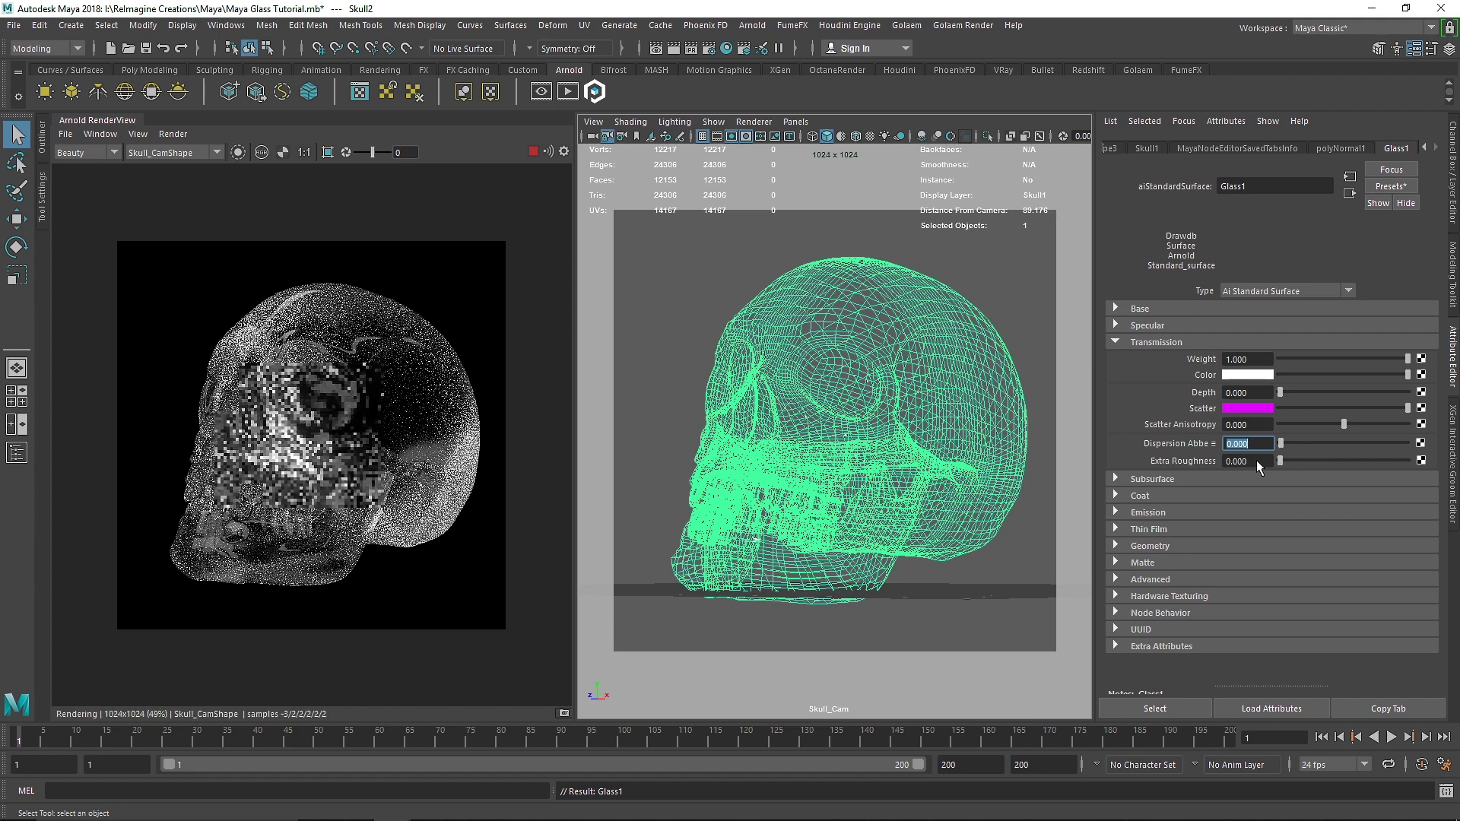
Try a specular roughness of 0 on Glass1, raise it to 0.3 and inspect the render up close.
{"action": "left_click", "coordinate": [1146, 342]}
{"action": "left_click", "coordinate": [1163, 325]}
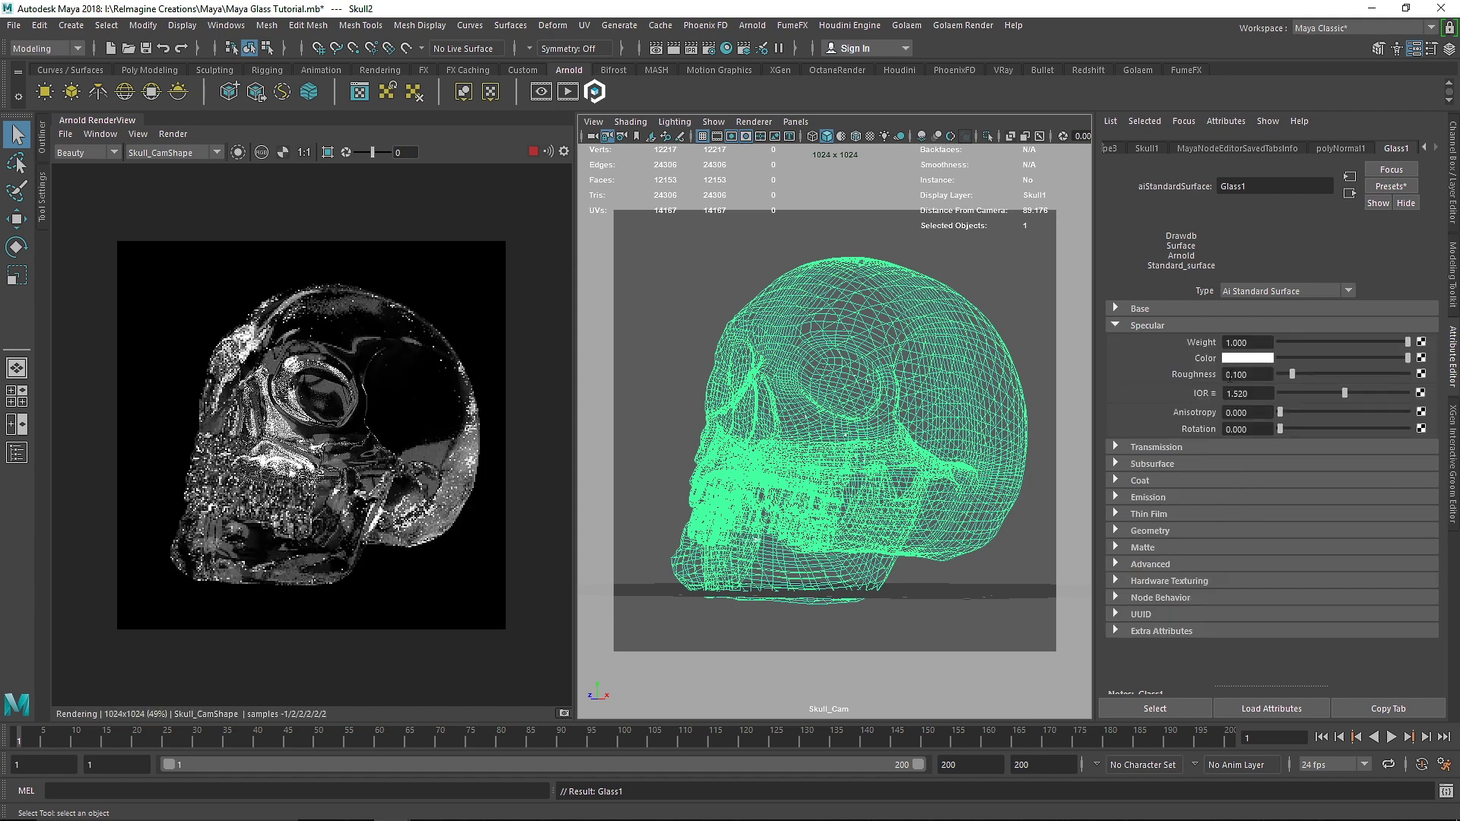
{"action": "left_click_drag", "start_coordinate": [1292, 374], "coordinate": [1257, 380]}
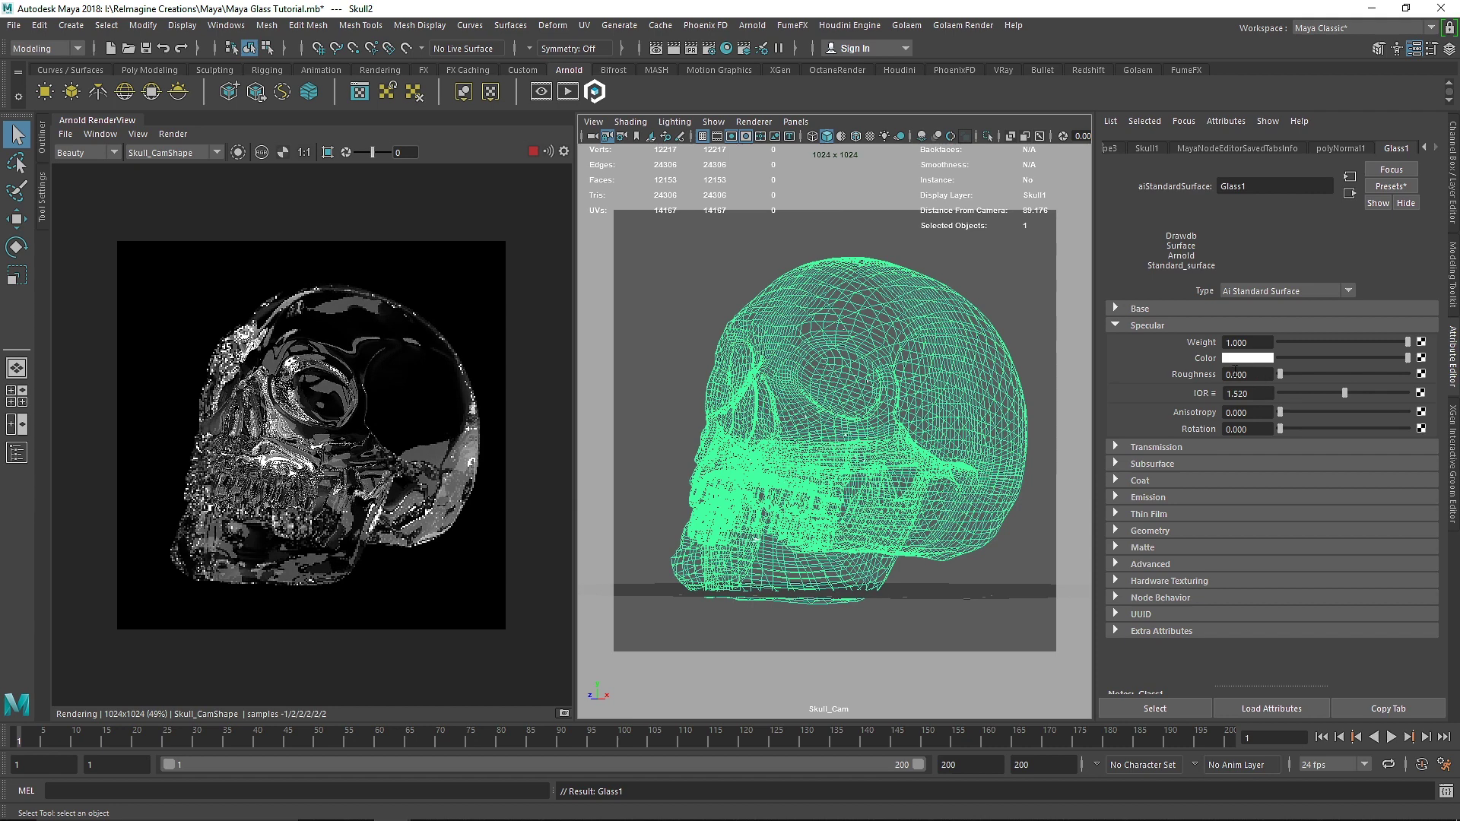
{"action": "left_click", "coordinate": [1235, 373]}
{"action": "type", "text": "0"}
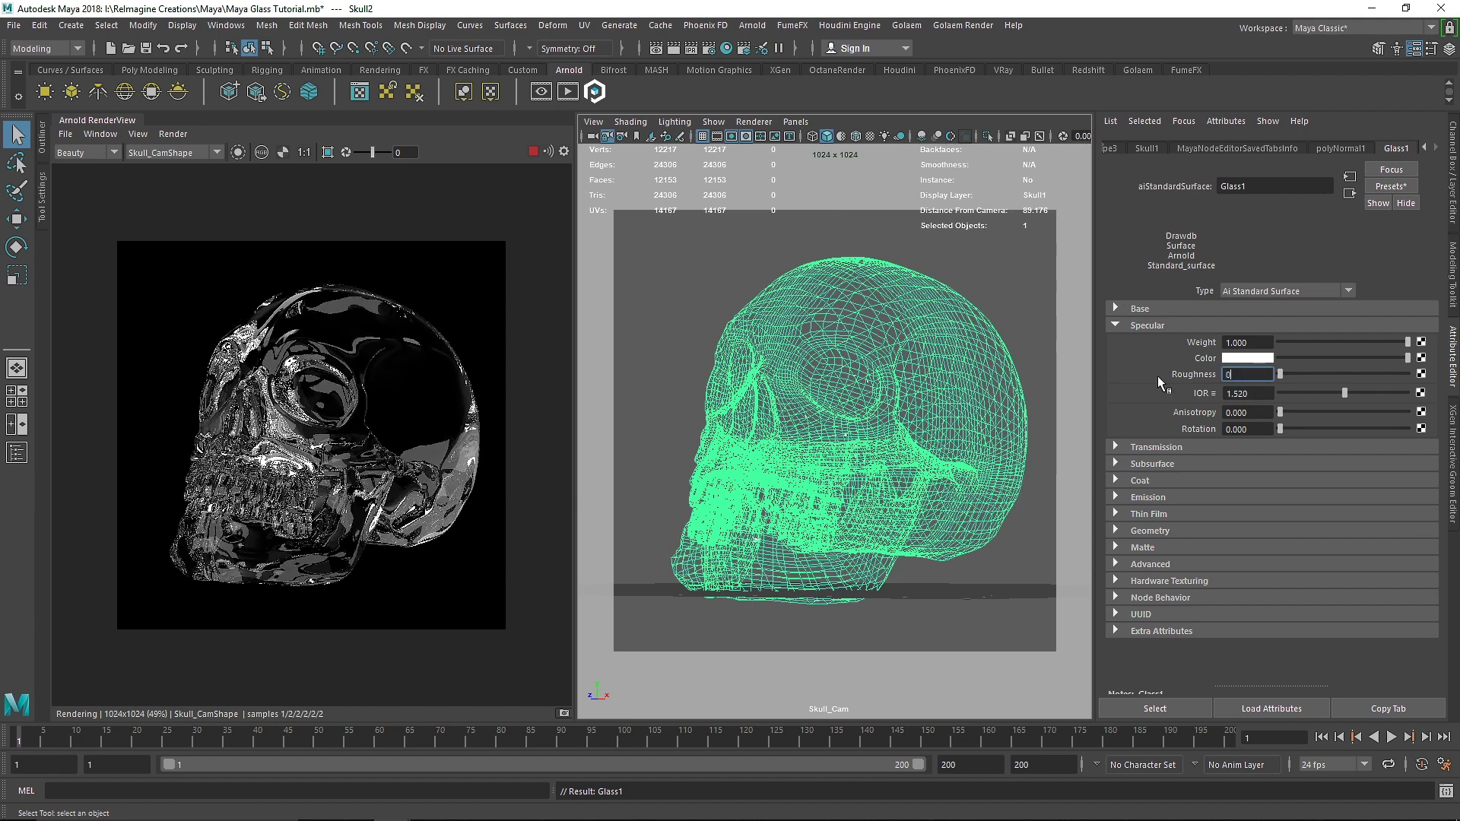
{"action": "type", "text": ".036"}
{"action": "key", "text": "Return"}
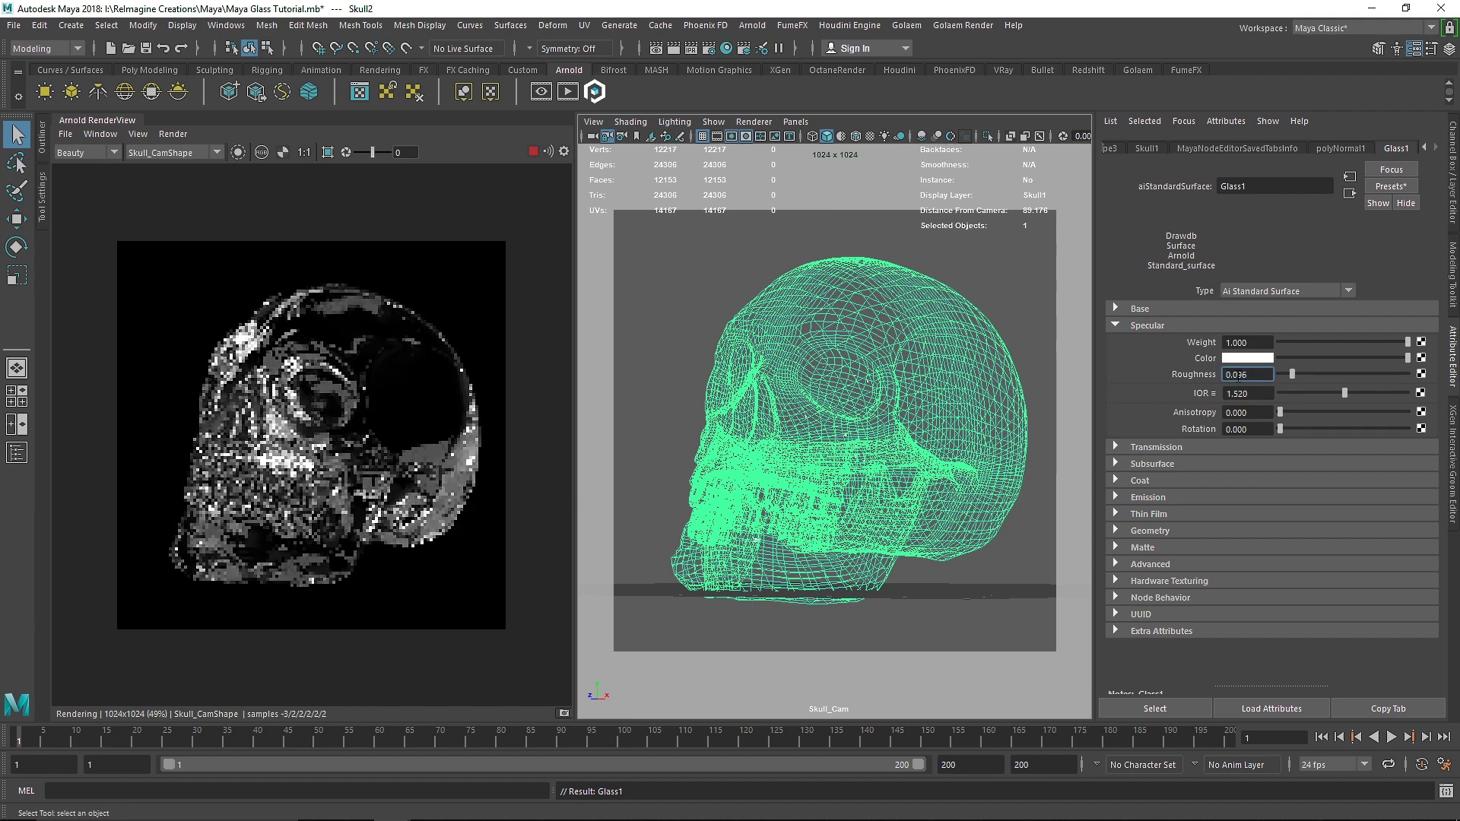
{"action": "type", "text": "0.3"}
{"action": "key", "text": "Return"}
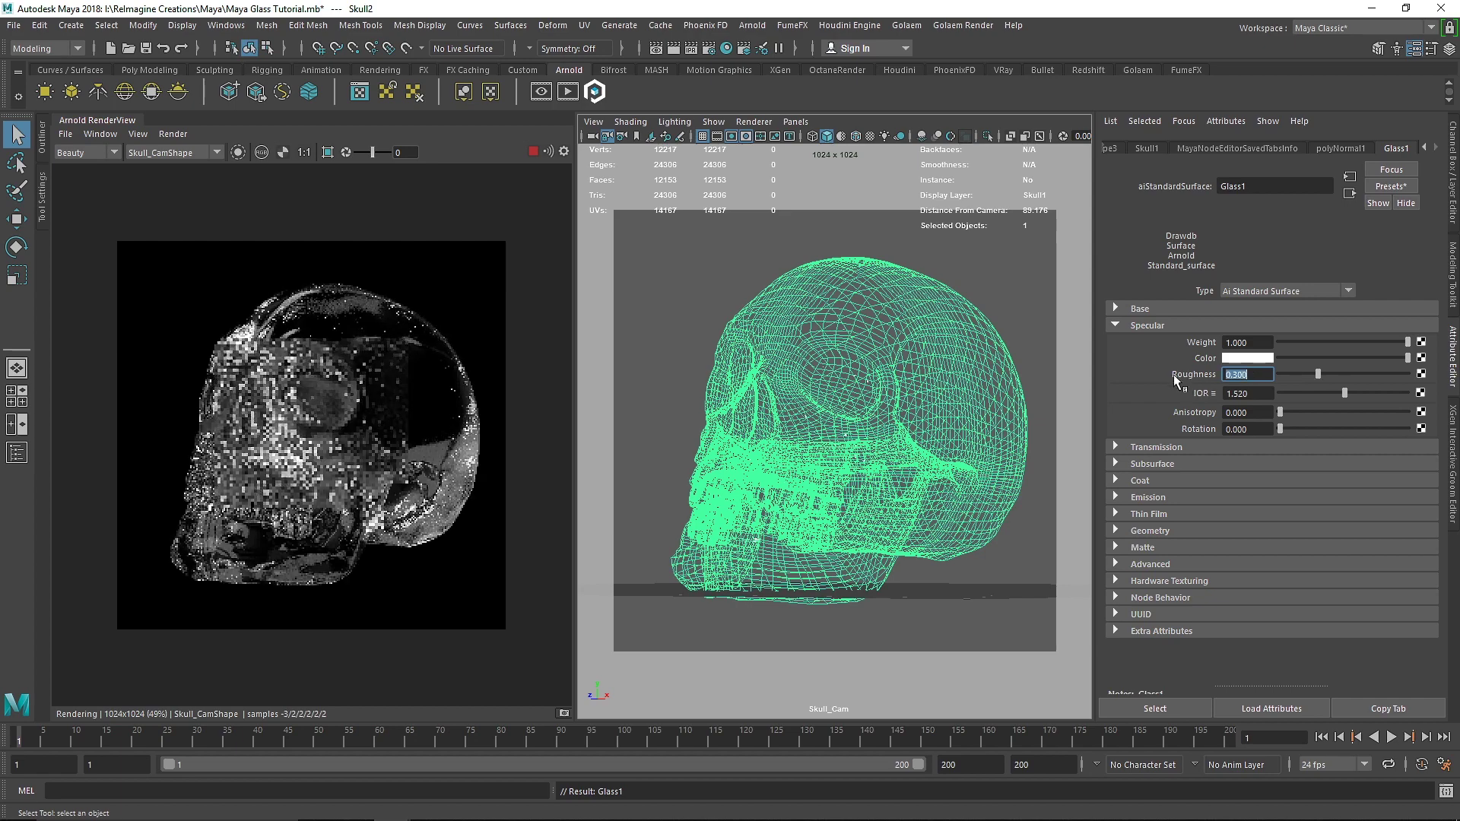
{"action": "scroll", "coordinate": [347, 414], "scroll_direction": "up", "scroll_amount": 2}
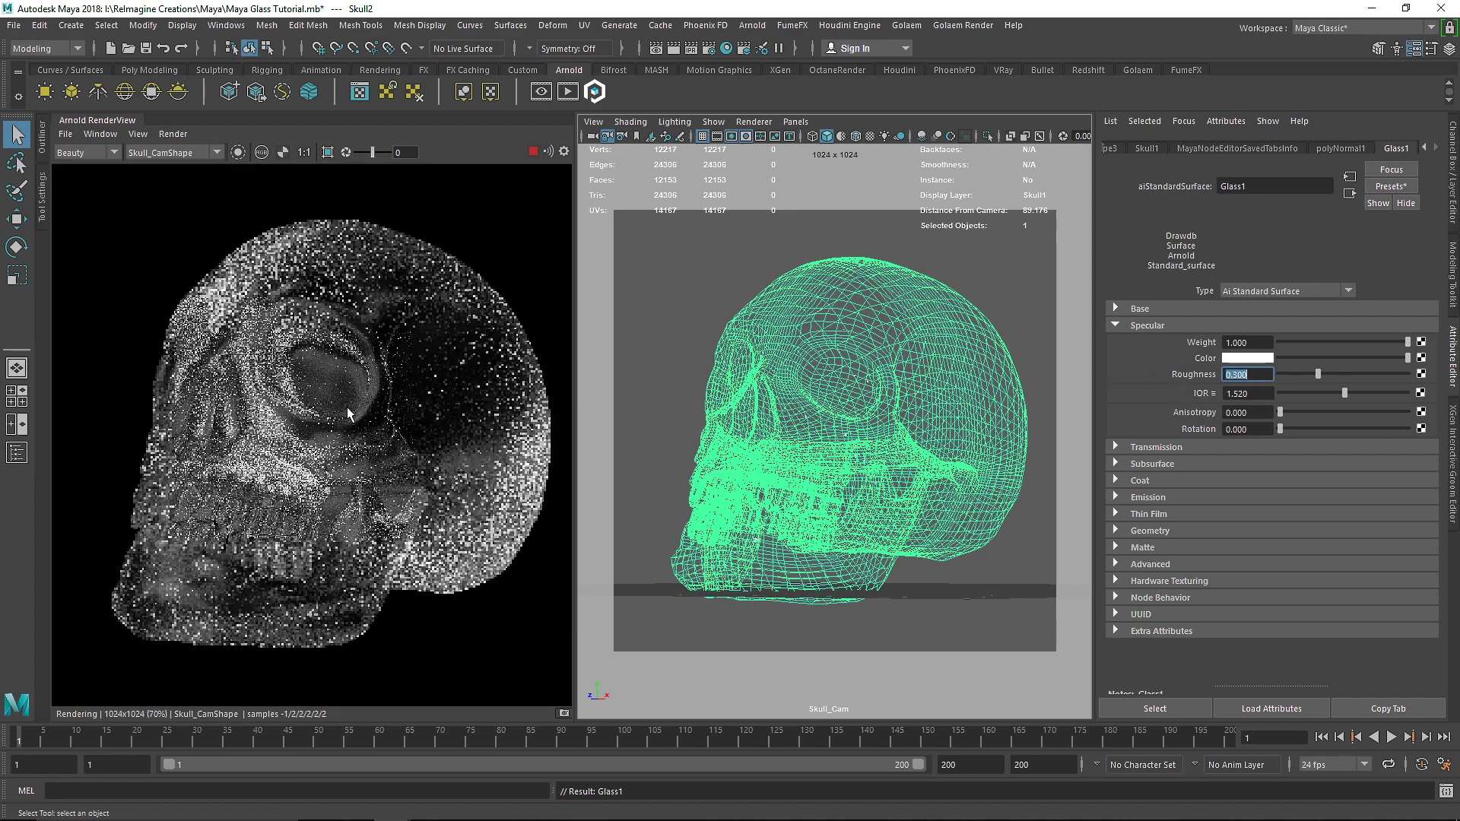
{"action": "scroll", "coordinate": [347, 414], "scroll_direction": "up", "scroll_amount": 2}
{"action": "scroll", "coordinate": [347, 414], "scroll_direction": "down", "scroll_amount": 2}
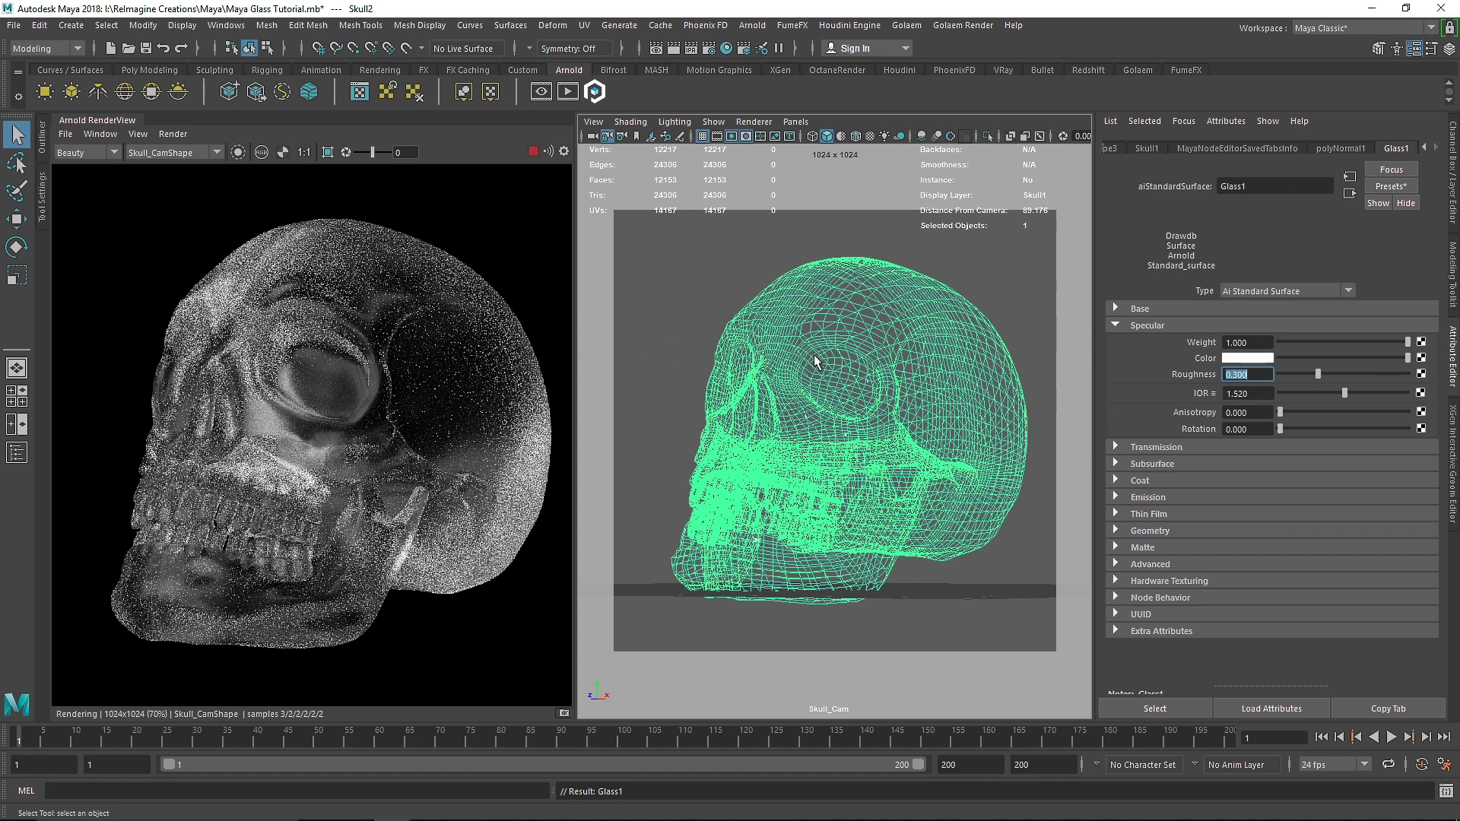
Place a test polygon sphere inside the skull, shift it along X with the live render running, and delete it.
{"action": "left_click", "coordinate": [147, 69]}
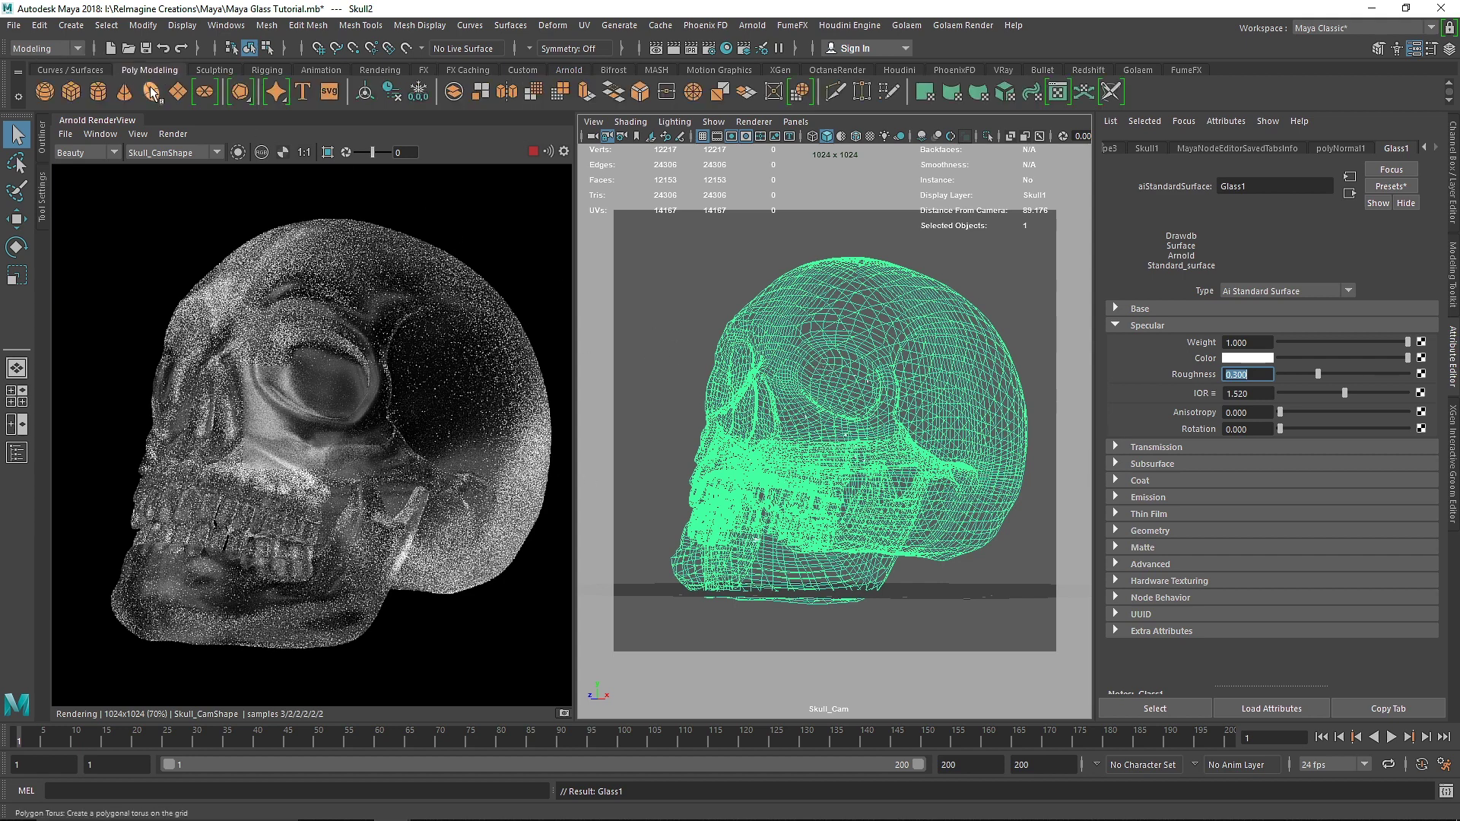
{"action": "left_click", "coordinate": [45, 90]}
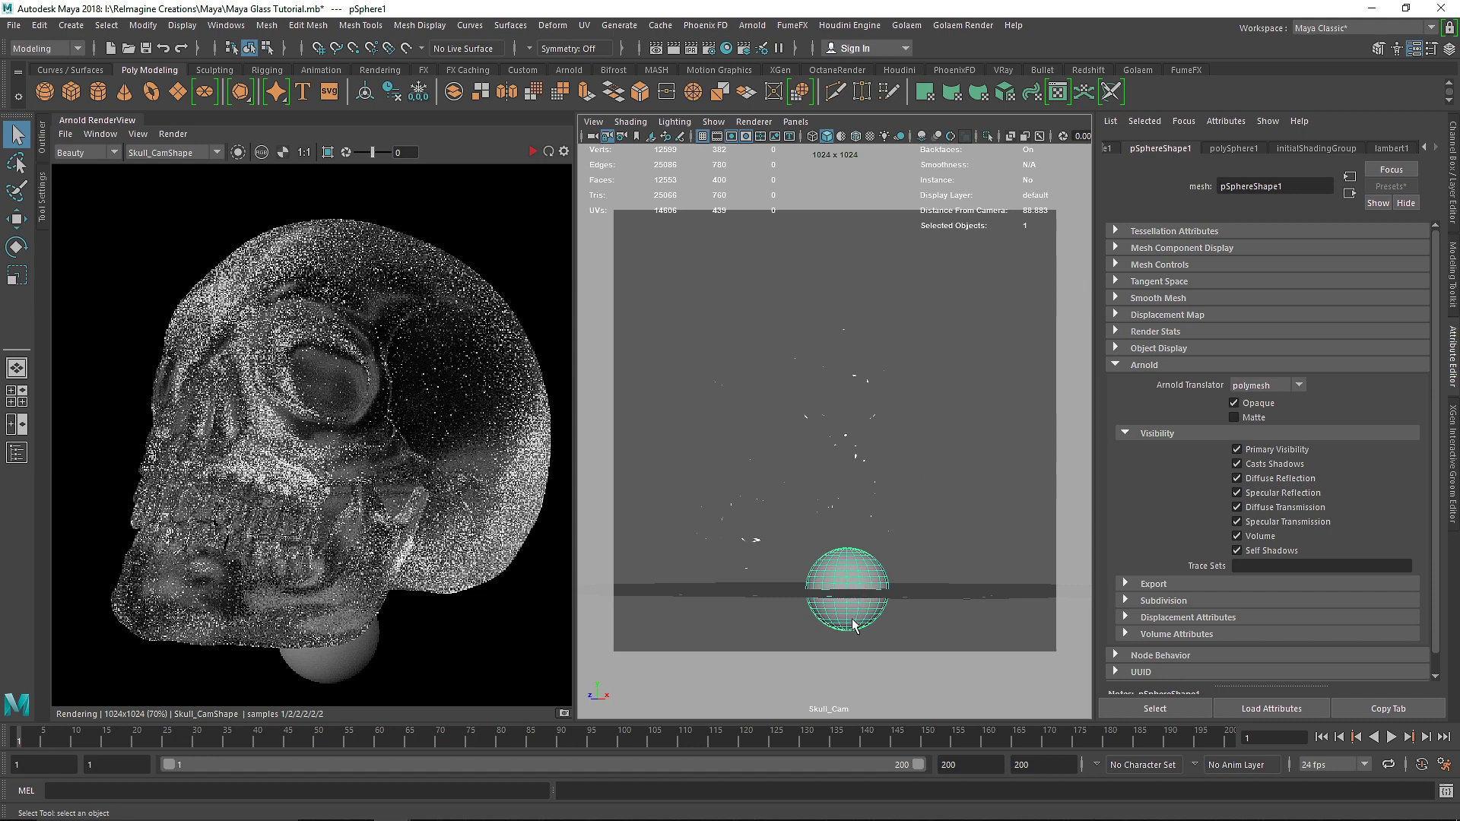
{"action": "key", "text": "w"}
{"action": "left_click_drag", "start_coordinate": [842, 526], "coordinate": [833, 364]}
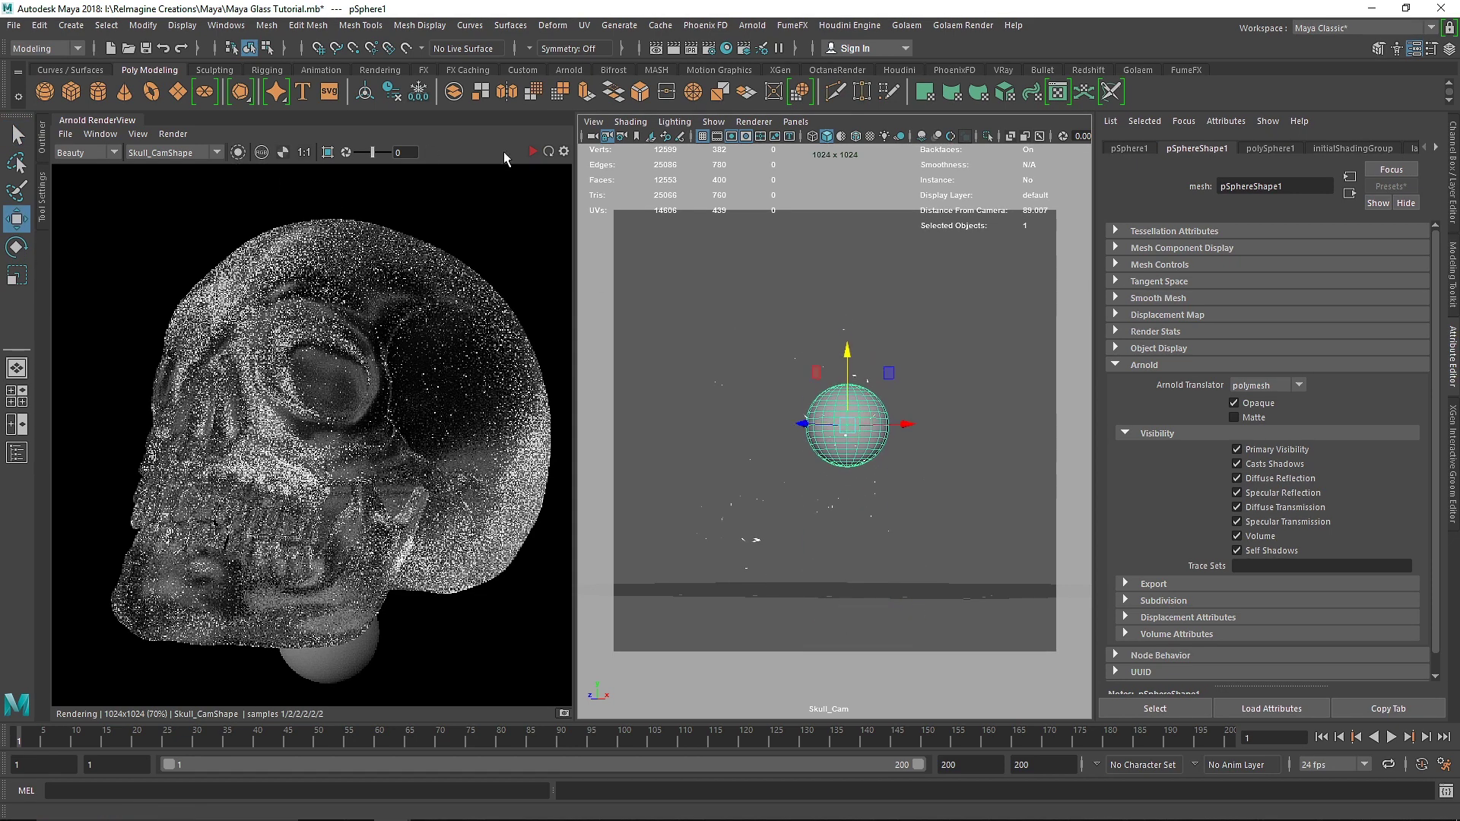
{"action": "left_click", "coordinate": [532, 151]}
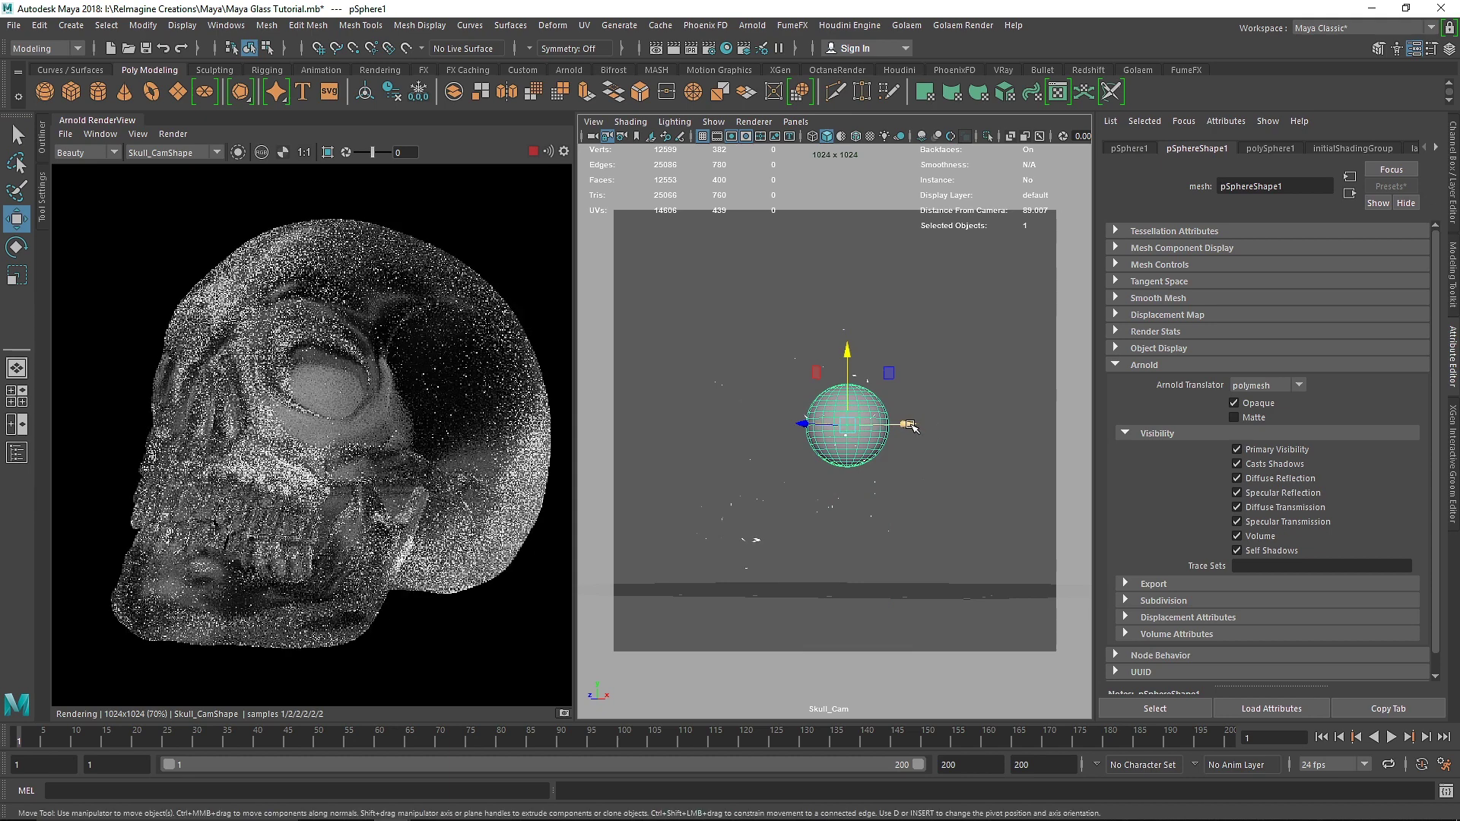
{"action": "left_click_drag", "start_coordinate": [940, 428], "coordinate": [973, 428]}
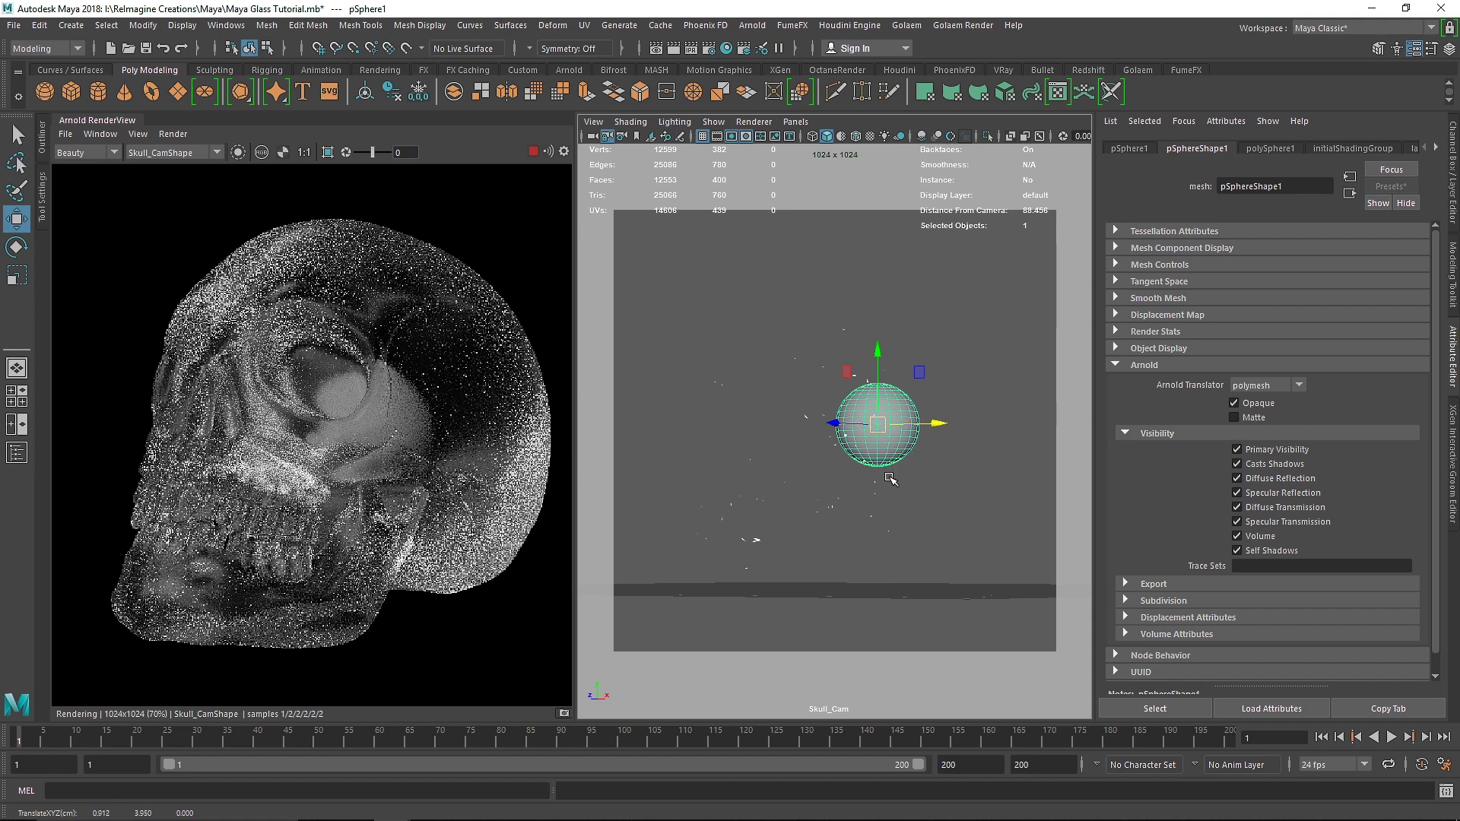
{"action": "key", "text": "Delete"}
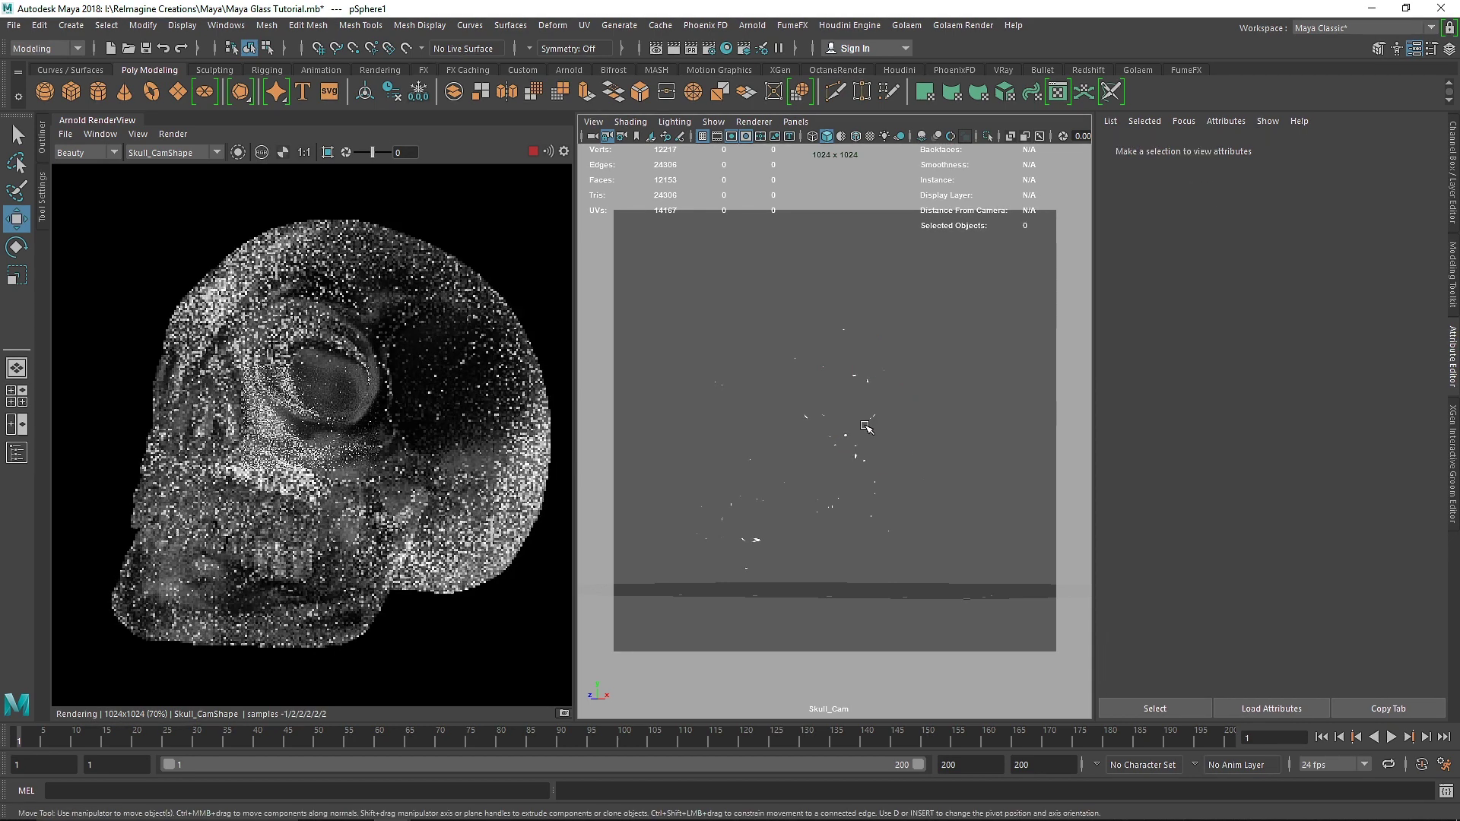
Select the skull, reopen its Glass1 material attributes and set the specular roughness to 0.
{"action": "left_click", "coordinate": [866, 427]}
{"action": "left_click", "coordinate": [1436, 147]}
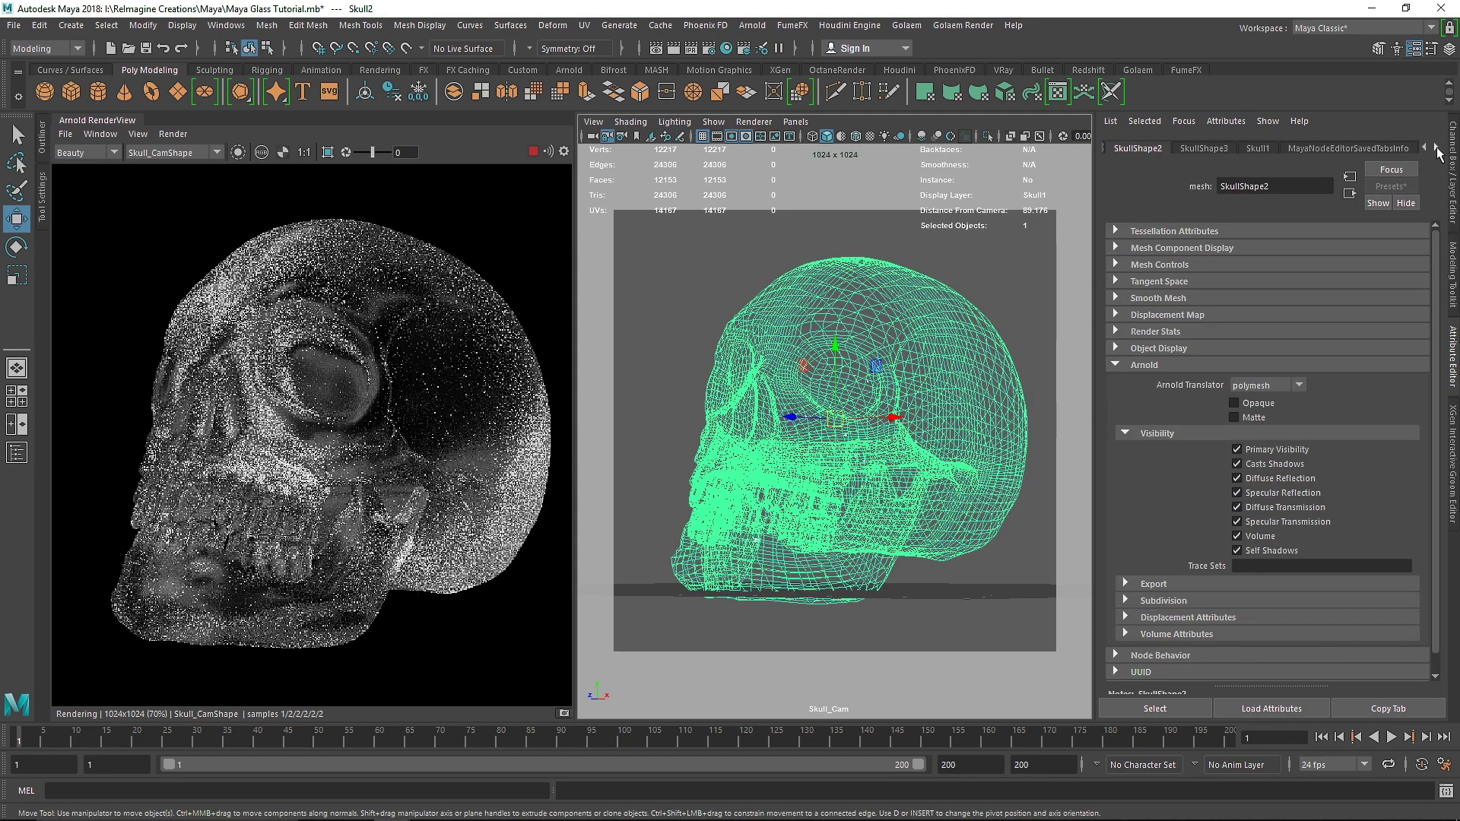
{"action": "left_click", "coordinate": [1436, 147]}
{"action": "left_click", "coordinate": [1395, 147]}
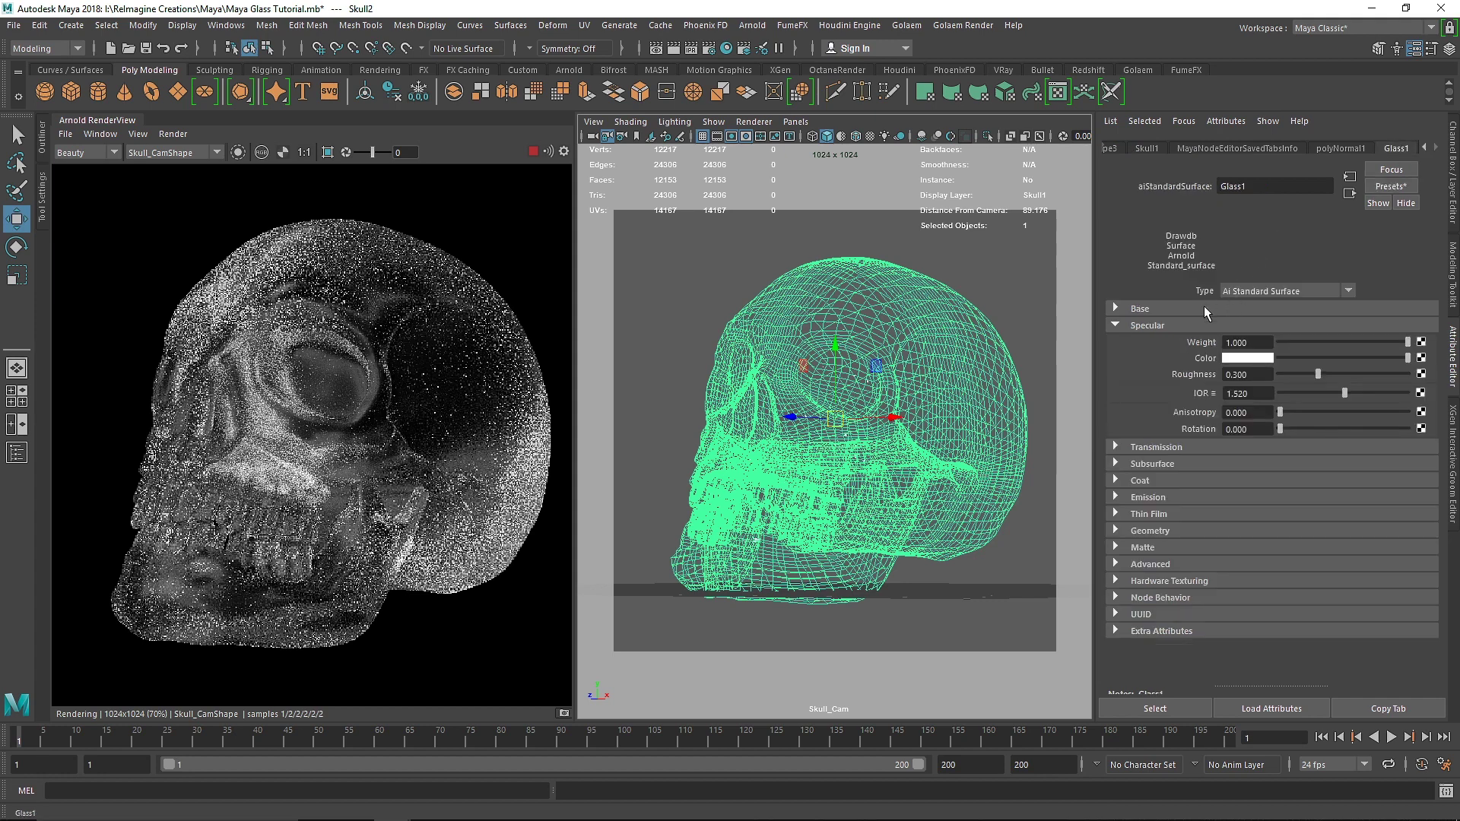
{"action": "left_click_drag", "start_coordinate": [1247, 374], "coordinate": [1122, 375], "text": "ctrl"}
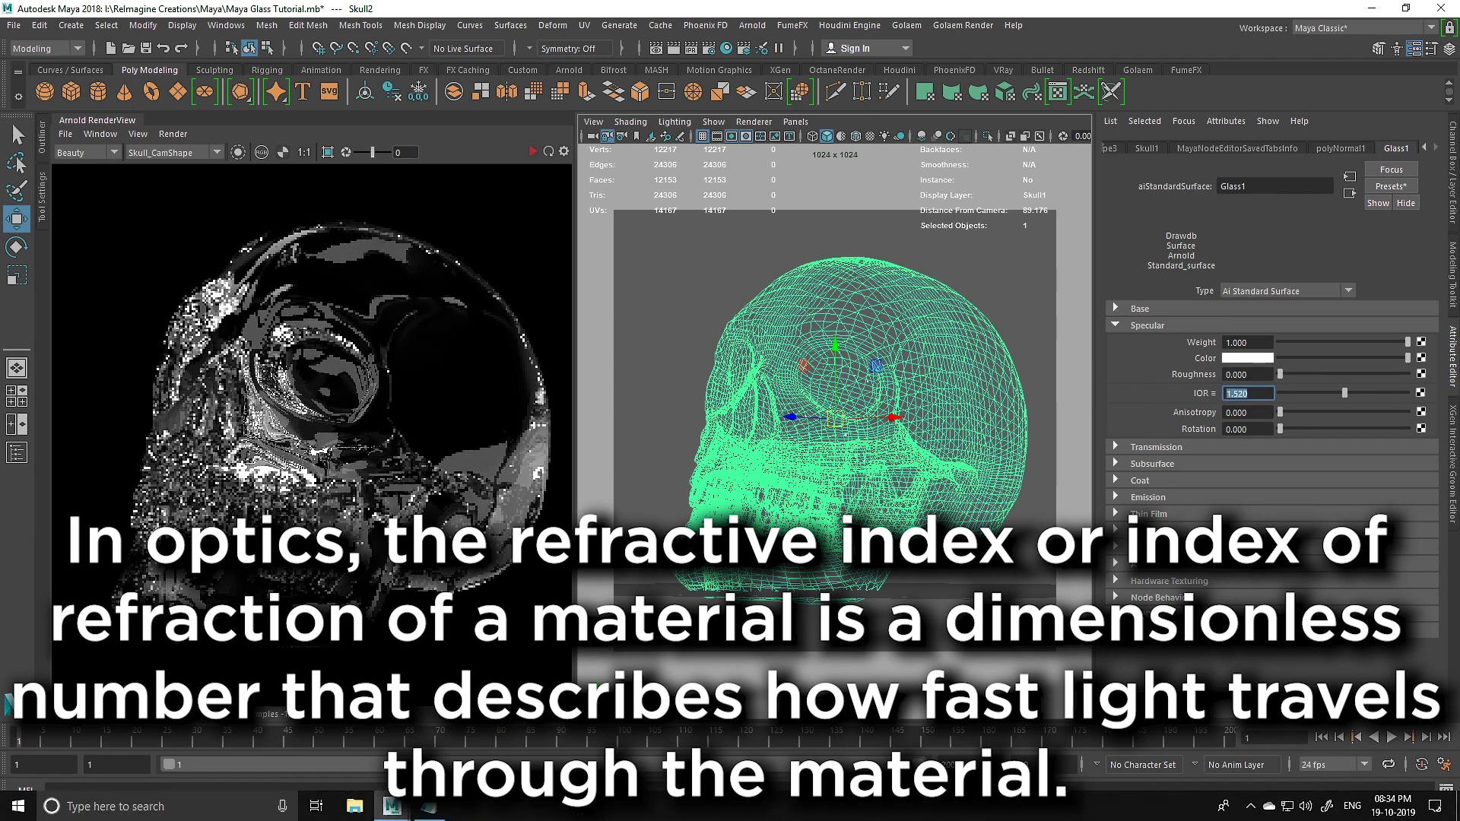
Switch to the IOR note in Notepad and examine the refractive index listed for water.
{"action": "key", "text": "alt+Tab"}
{"action": "left_click_drag", "start_coordinate": [392, 326], "coordinate": [447, 325]}
{"action": "left_click", "coordinate": [456, 328]}
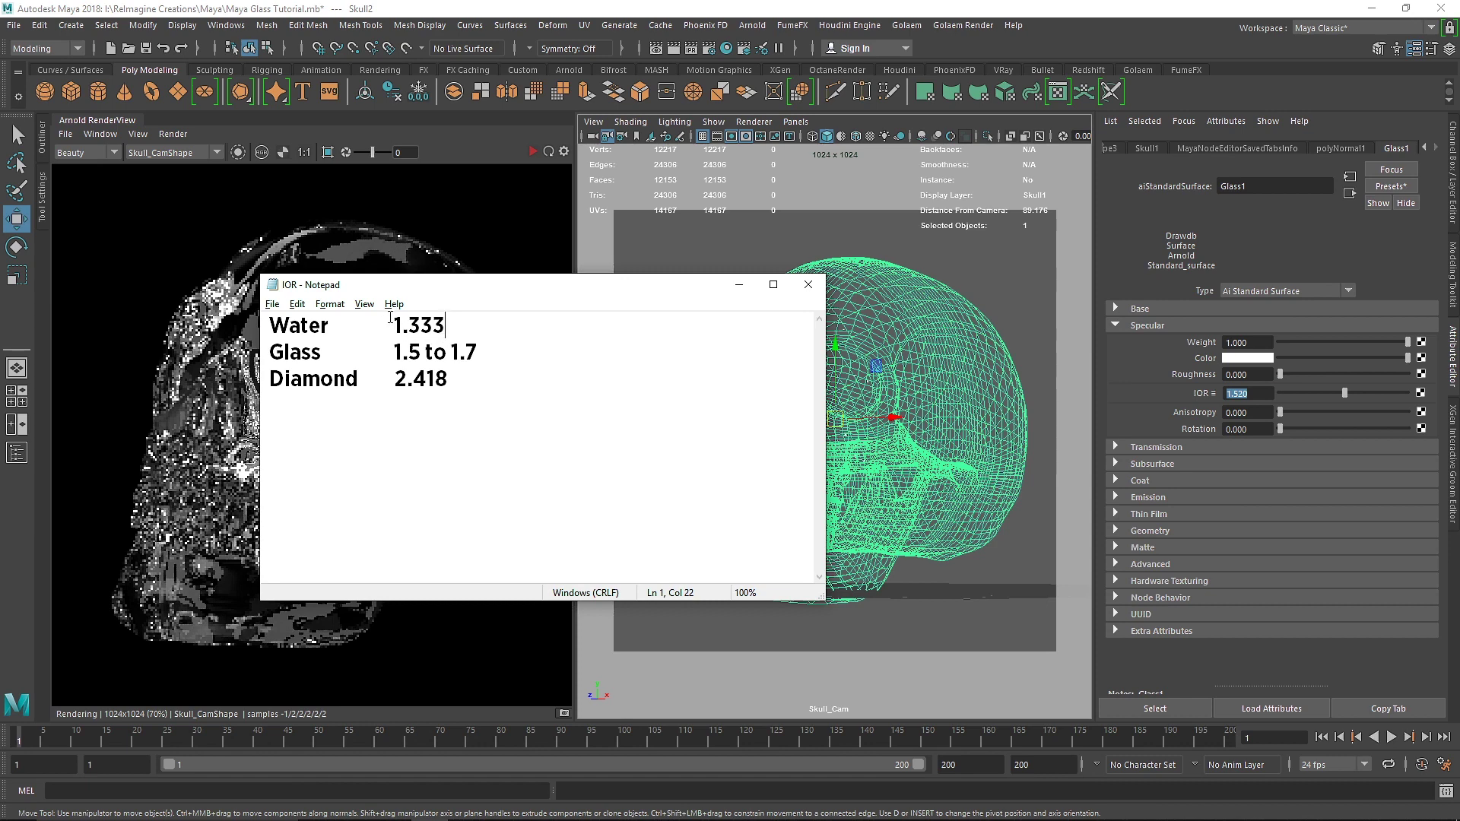
Examine the refractive index values listed for water, glass and diamond in the IOR note.
{"action": "left_click_drag", "start_coordinate": [399, 316], "coordinate": [447, 326]}
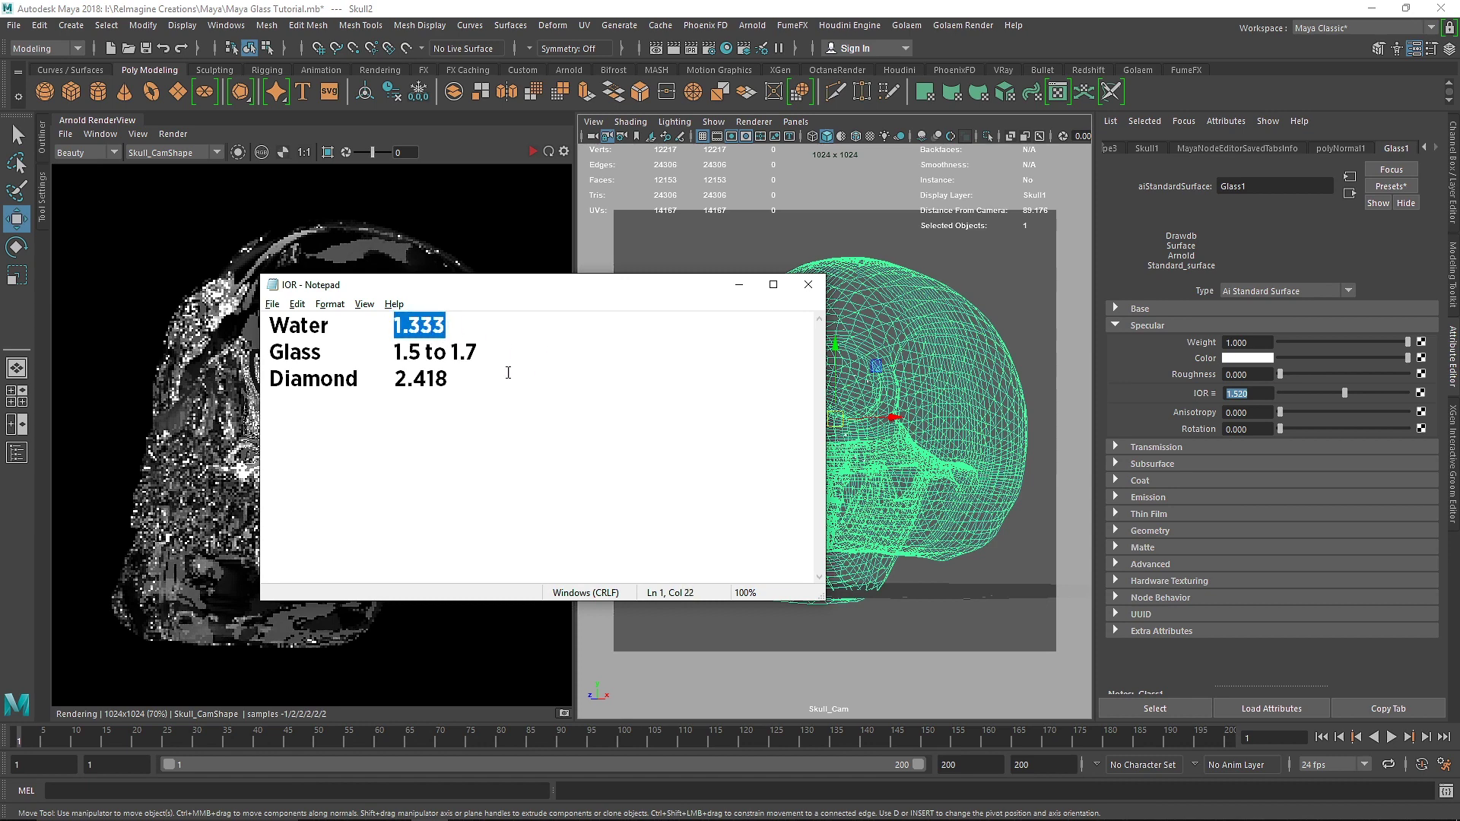
{"action": "left_click", "coordinate": [402, 352]}
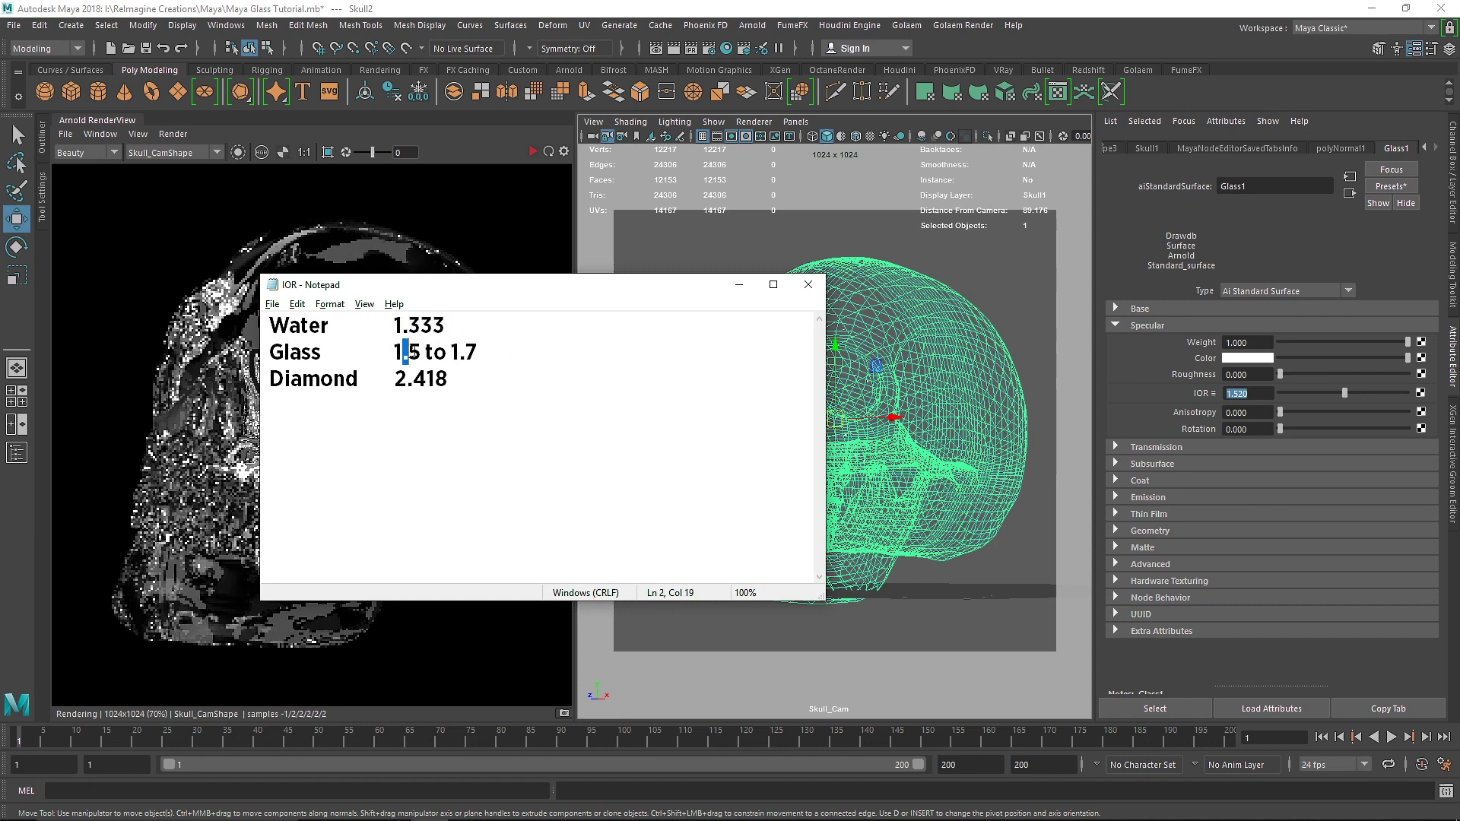
{"action": "left_click_drag", "start_coordinate": [450, 352], "coordinate": [474, 353]}
{"action": "mouse_move", "coordinate": [448, 379]}
{"action": "left_mouse_down"}
{"action": "mouse_move", "coordinate": [391, 379]}
{"action": "mouse_move", "coordinate": [465, 380]}
{"action": "left_mouse_up"}
{"action": "left_click", "coordinate": [401, 378]}
{"action": "left_click", "coordinate": [616, 366]}
{"action": "left_click_drag", "start_coordinate": [534, 377], "coordinate": [400, 378]}
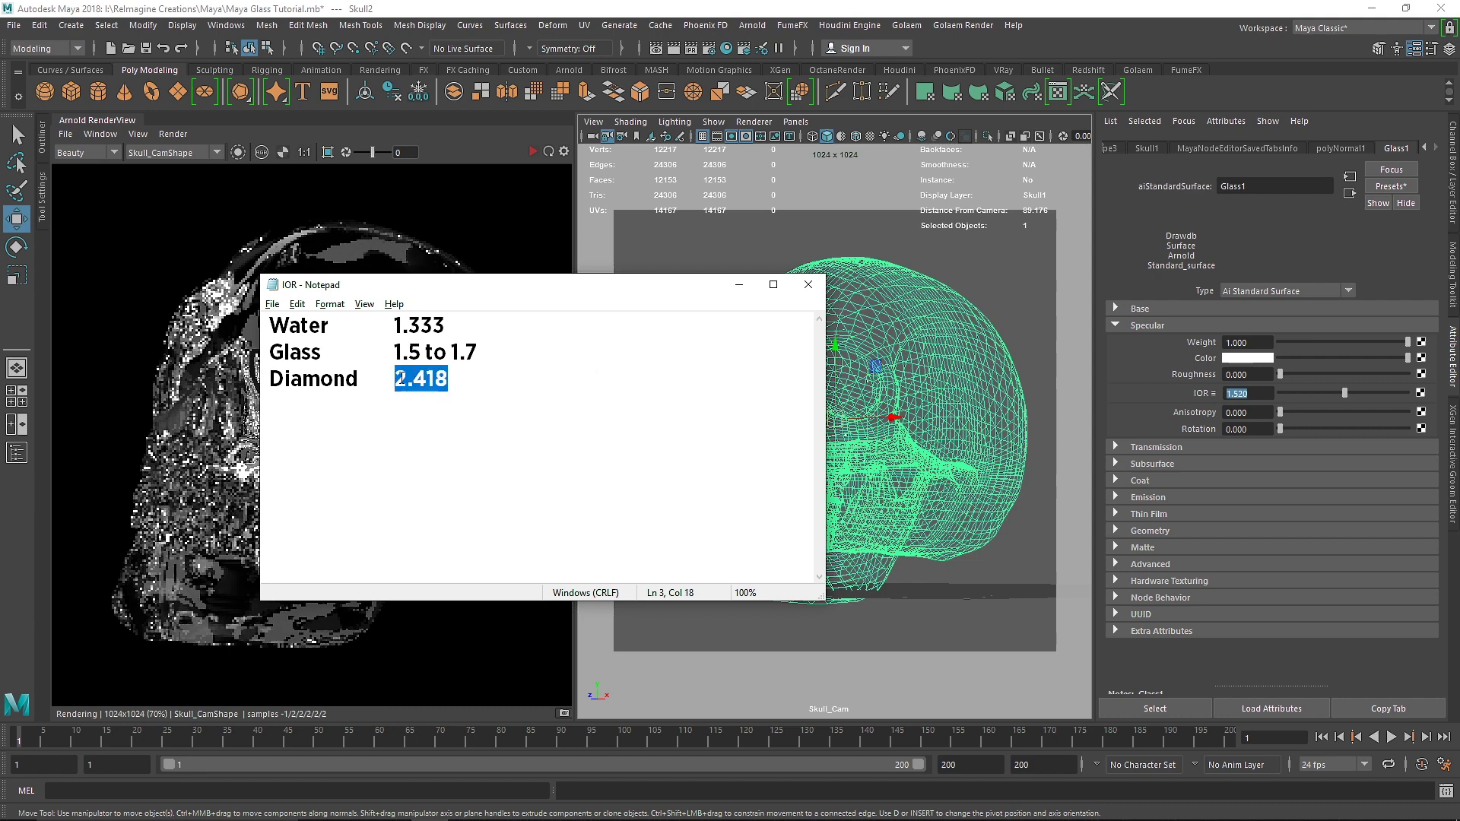
{"action": "left_click_drag", "start_coordinate": [447, 325], "coordinate": [392, 334]}
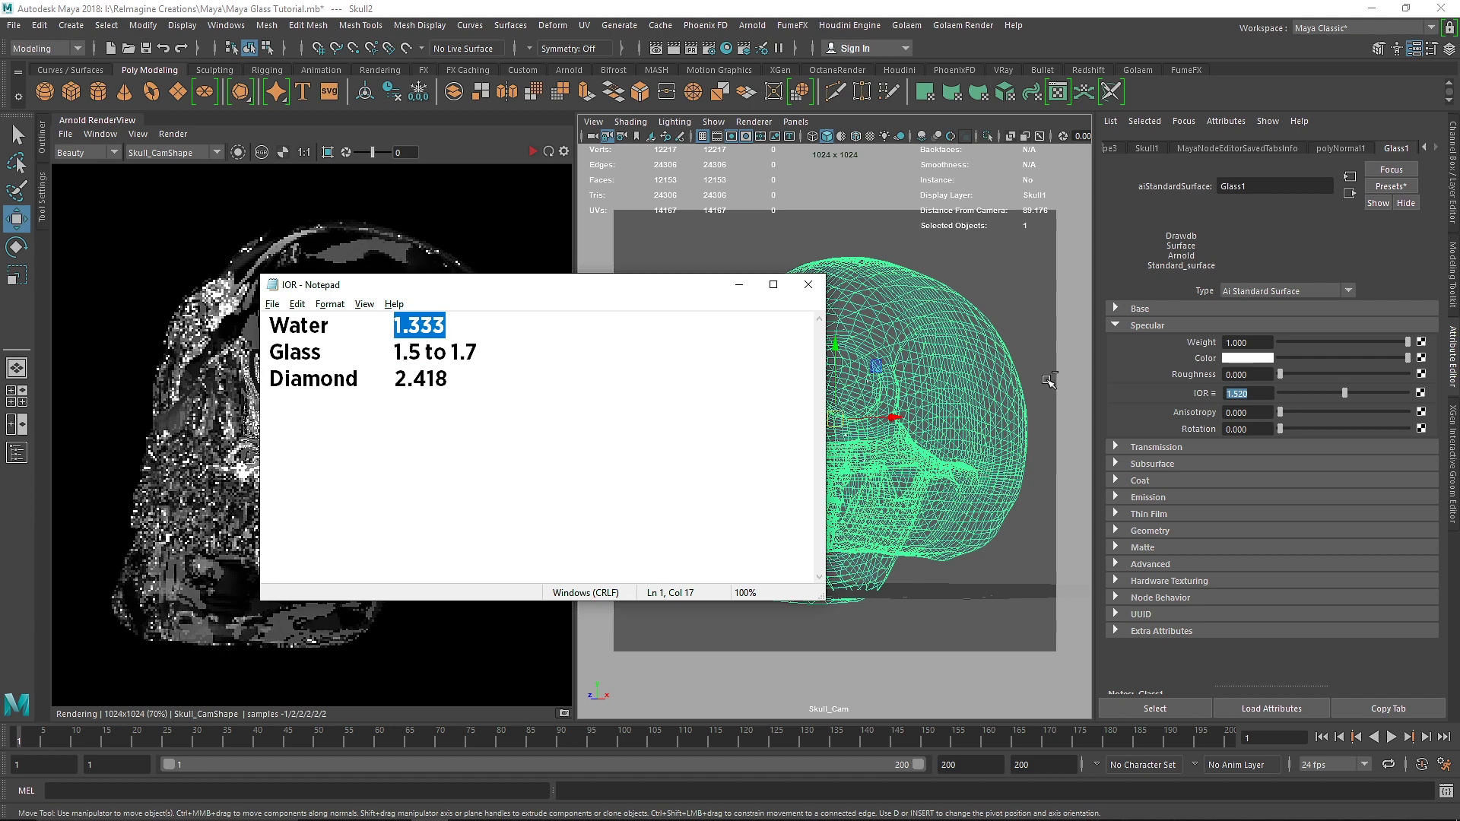
Try water's IOR of 1.333 on Glass1, and raise it to diamond's 2.418 with the live render running.
{"action": "left_click", "coordinate": [1204, 399]}
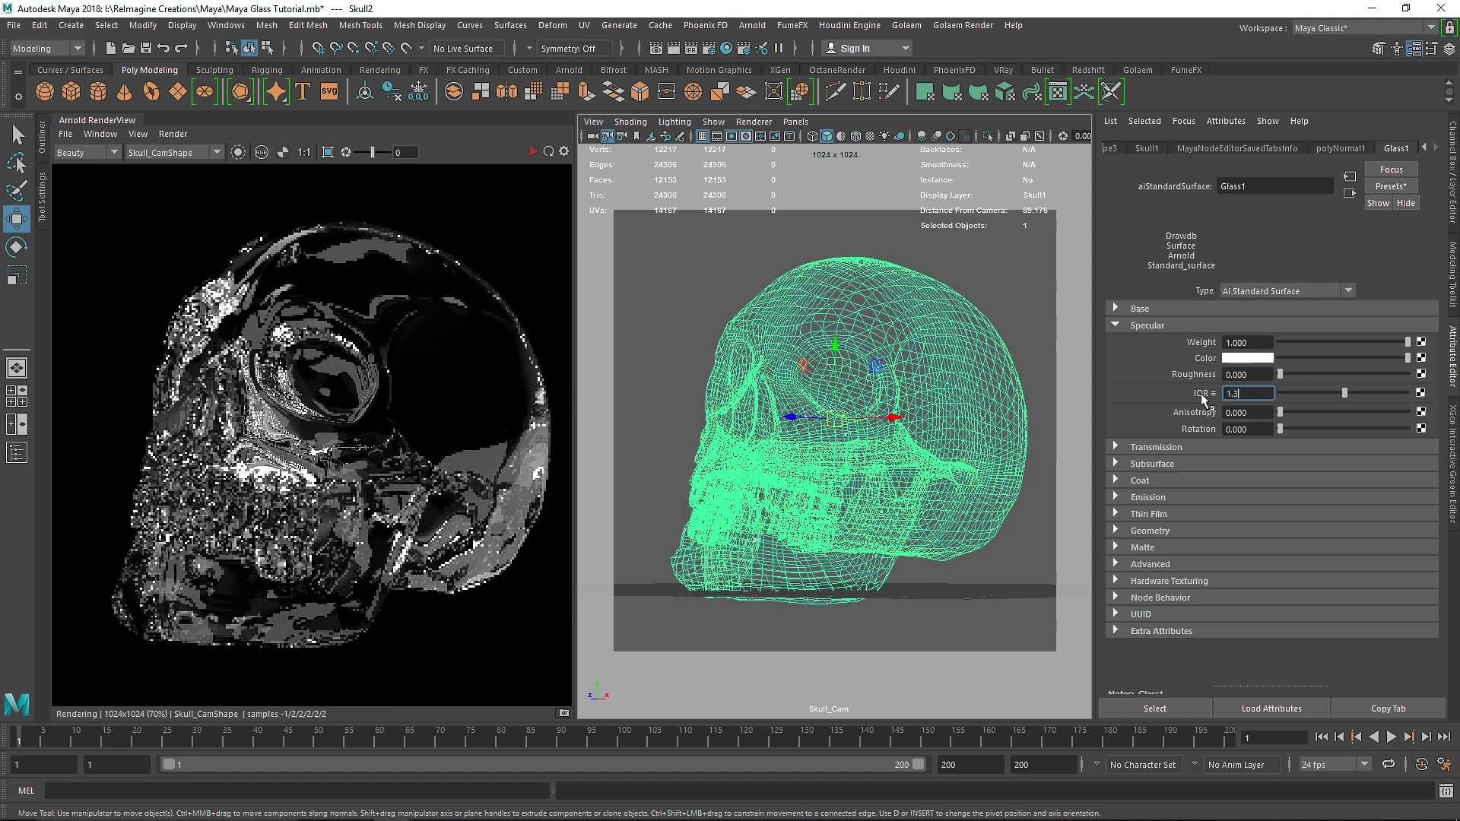
{"action": "key", "text": "Return"}
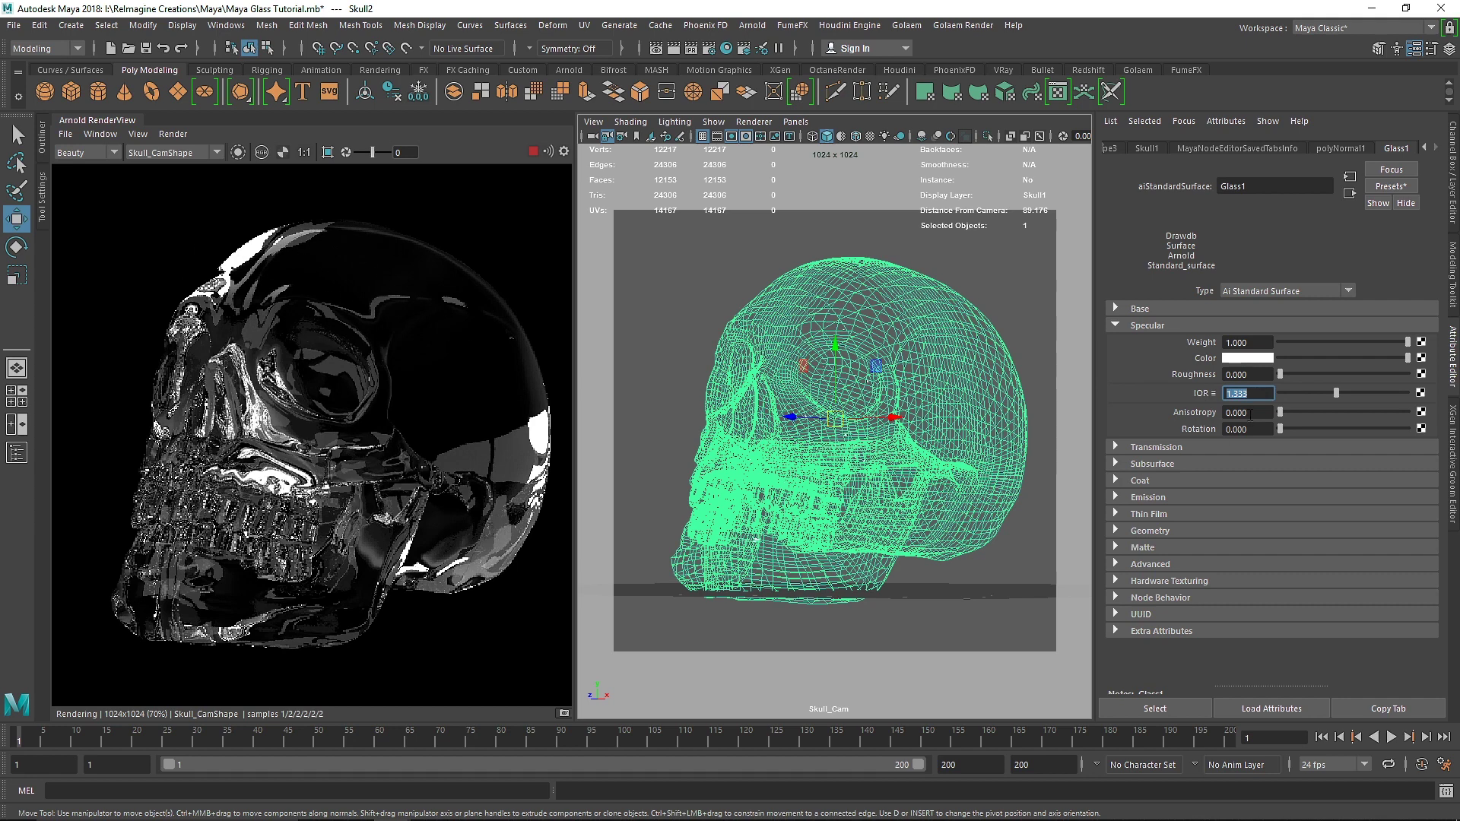
{"action": "type", "text": "2."}
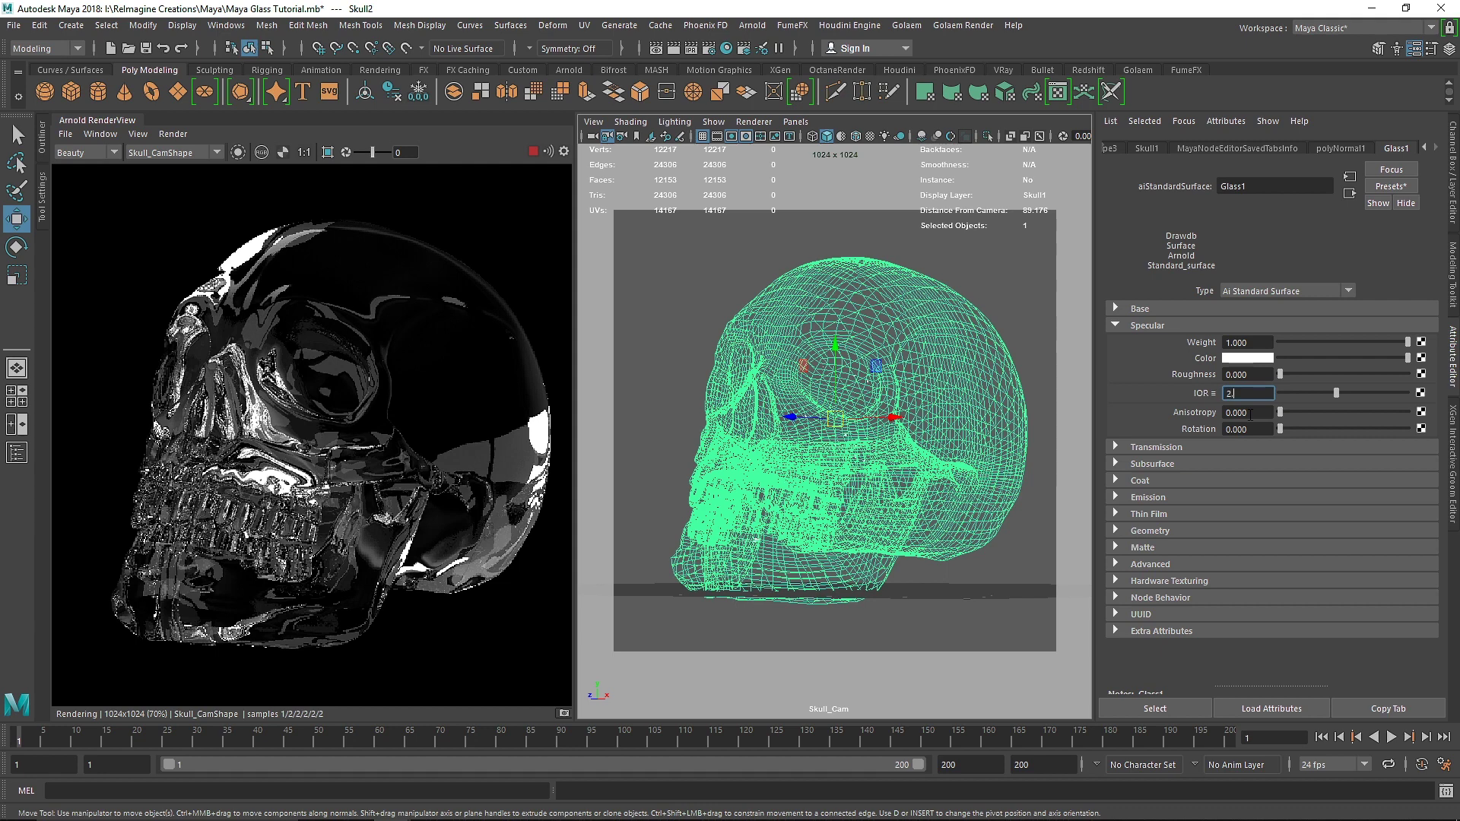
{"action": "type", "text": "418"}
{"action": "key", "text": "Return"}
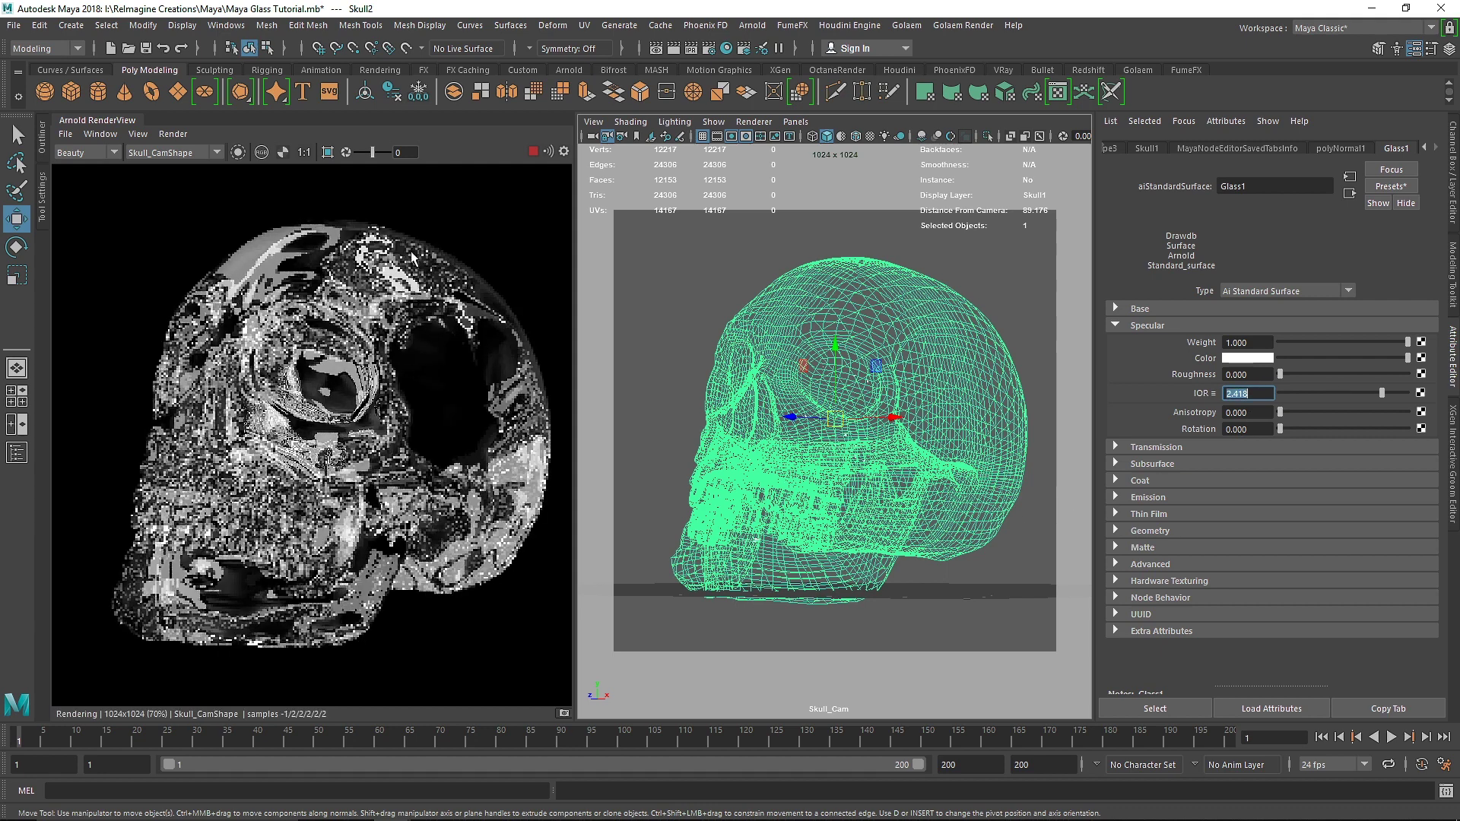
{"action": "key", "text": "Tab"}
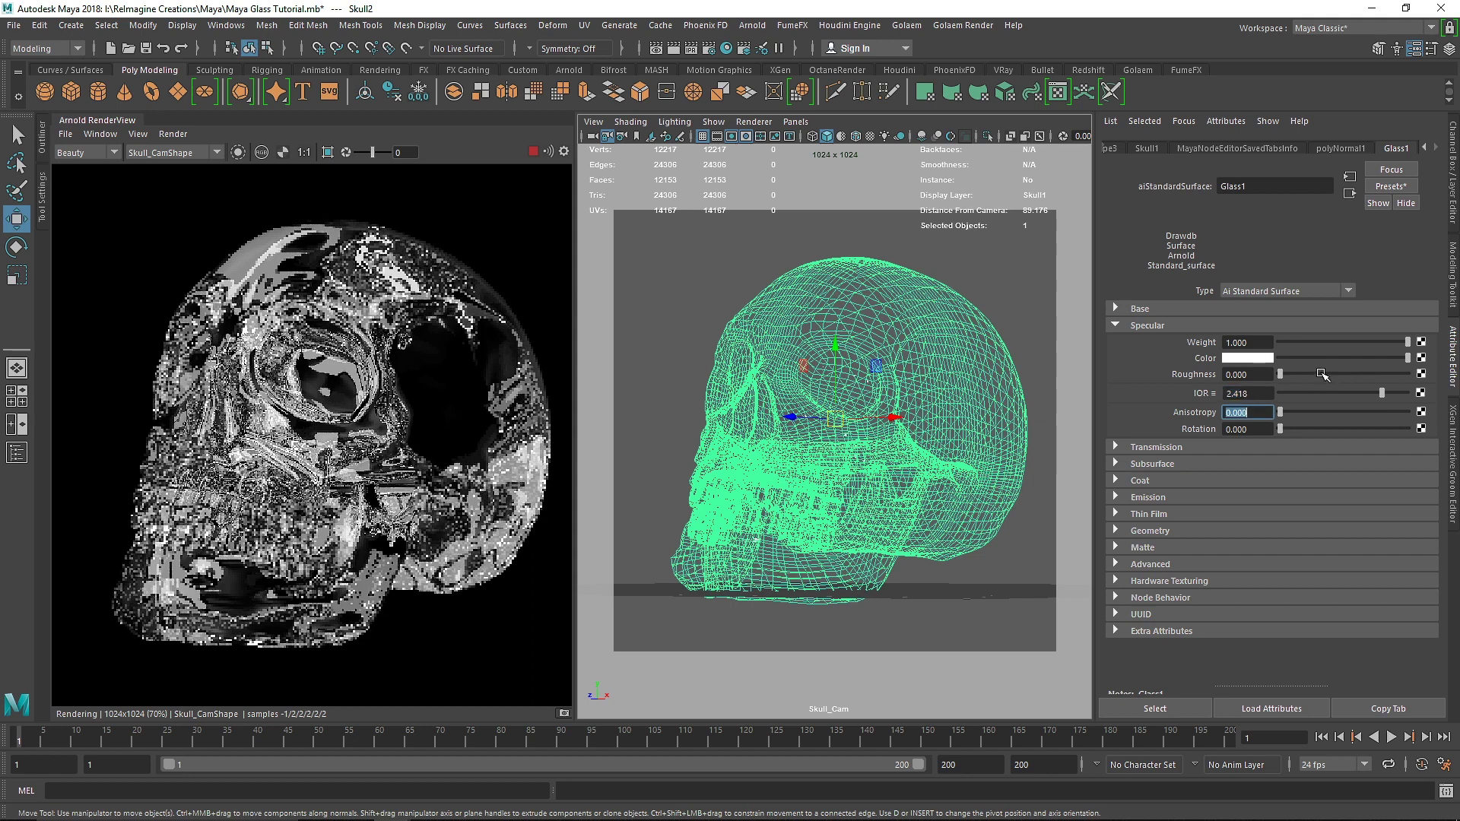
Switch to the IOR note to check diamond's refractive index, and minimize Notepad.
{"action": "key", "text": "alt+Tab"}
{"action": "left_click_drag", "start_coordinate": [392, 377], "coordinate": [520, 377]}
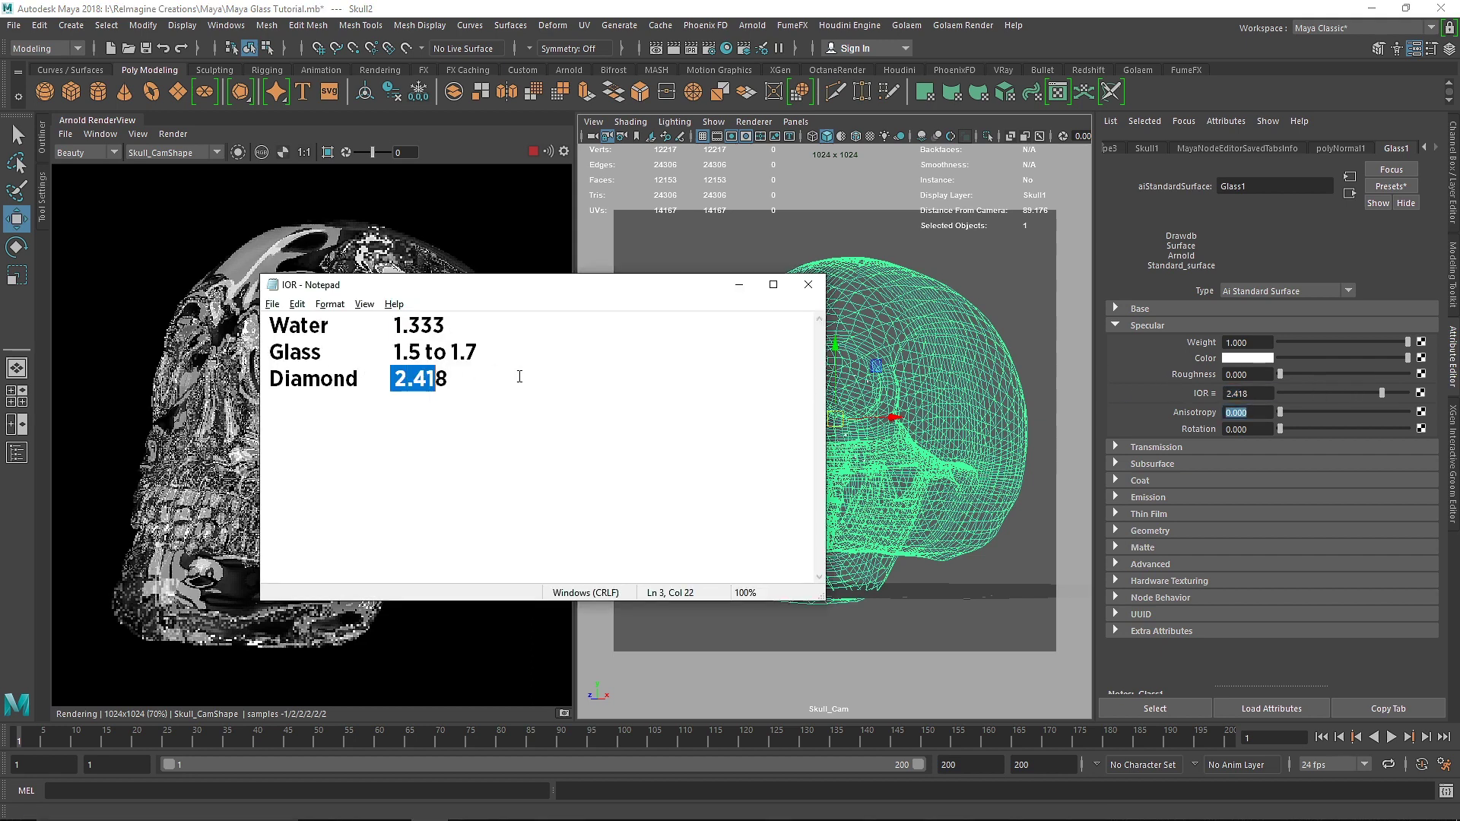
{"action": "left_click", "coordinate": [739, 286]}
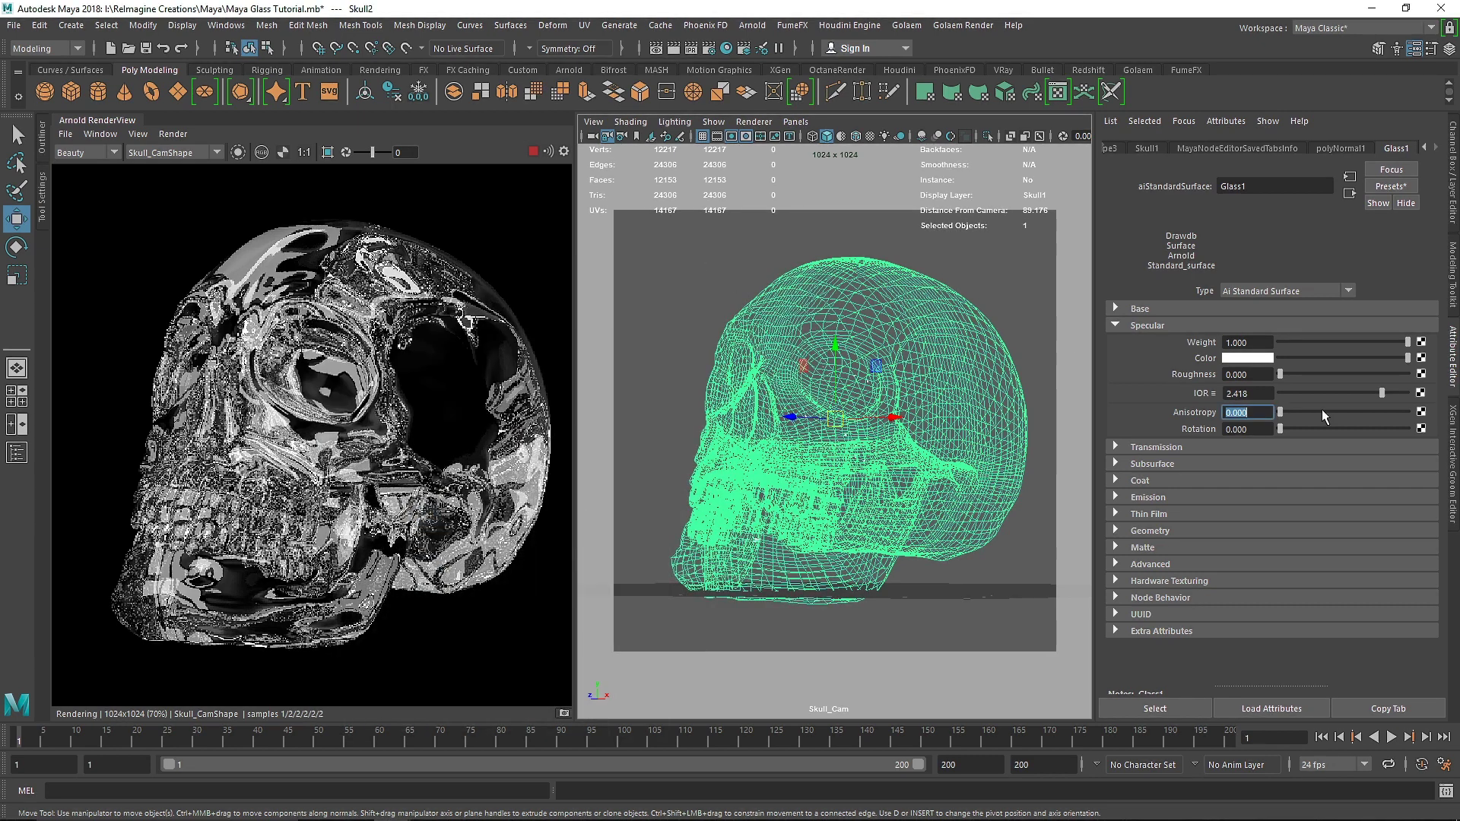
Try an IOR of 1.5 on Glass1, return it to 2.418 and stop the live render.
{"action": "left_click", "coordinate": [1247, 393]}
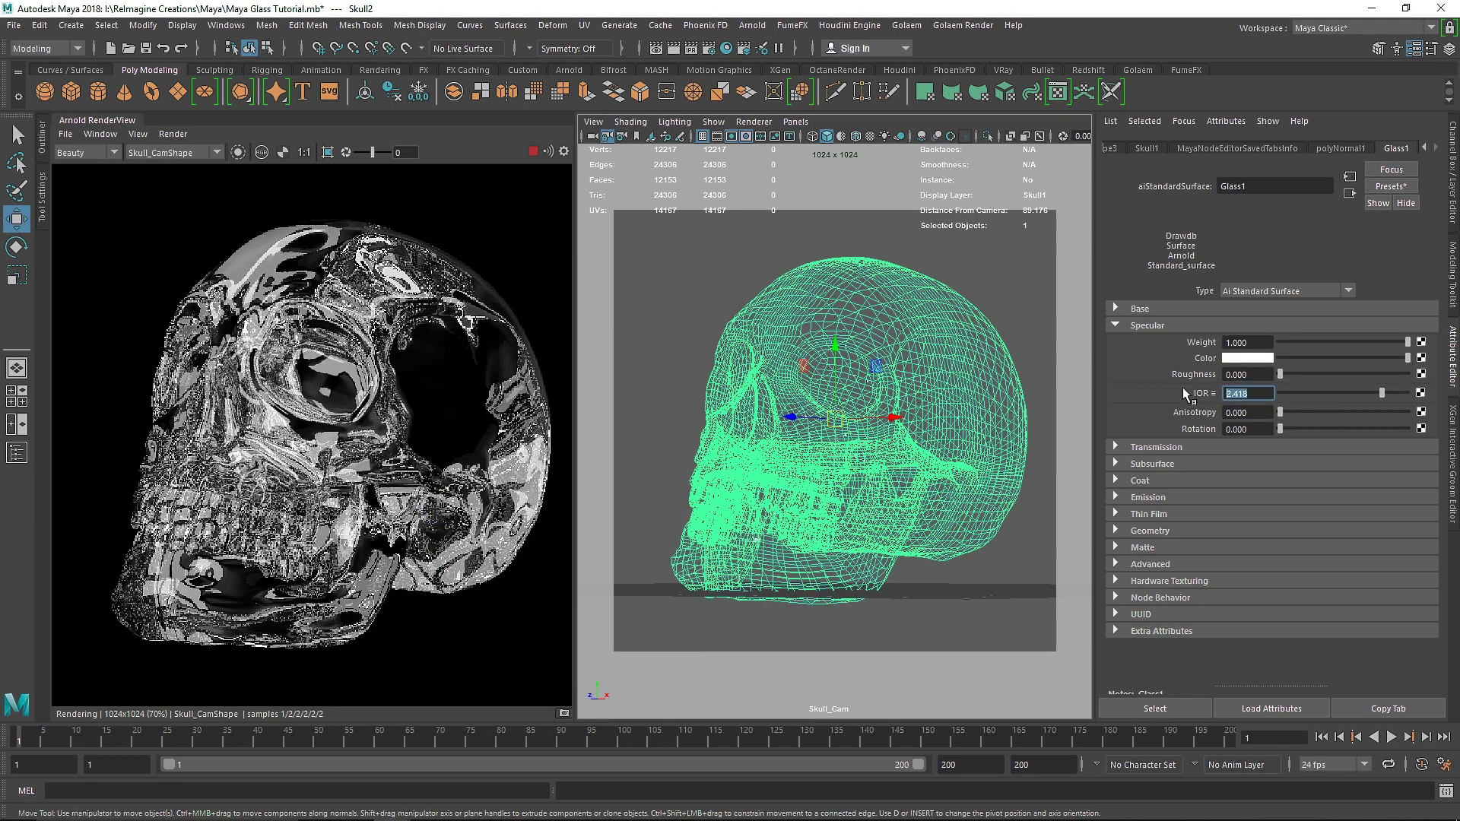
{"action": "type", "text": "1.5"}
{"action": "key", "text": "Return"}
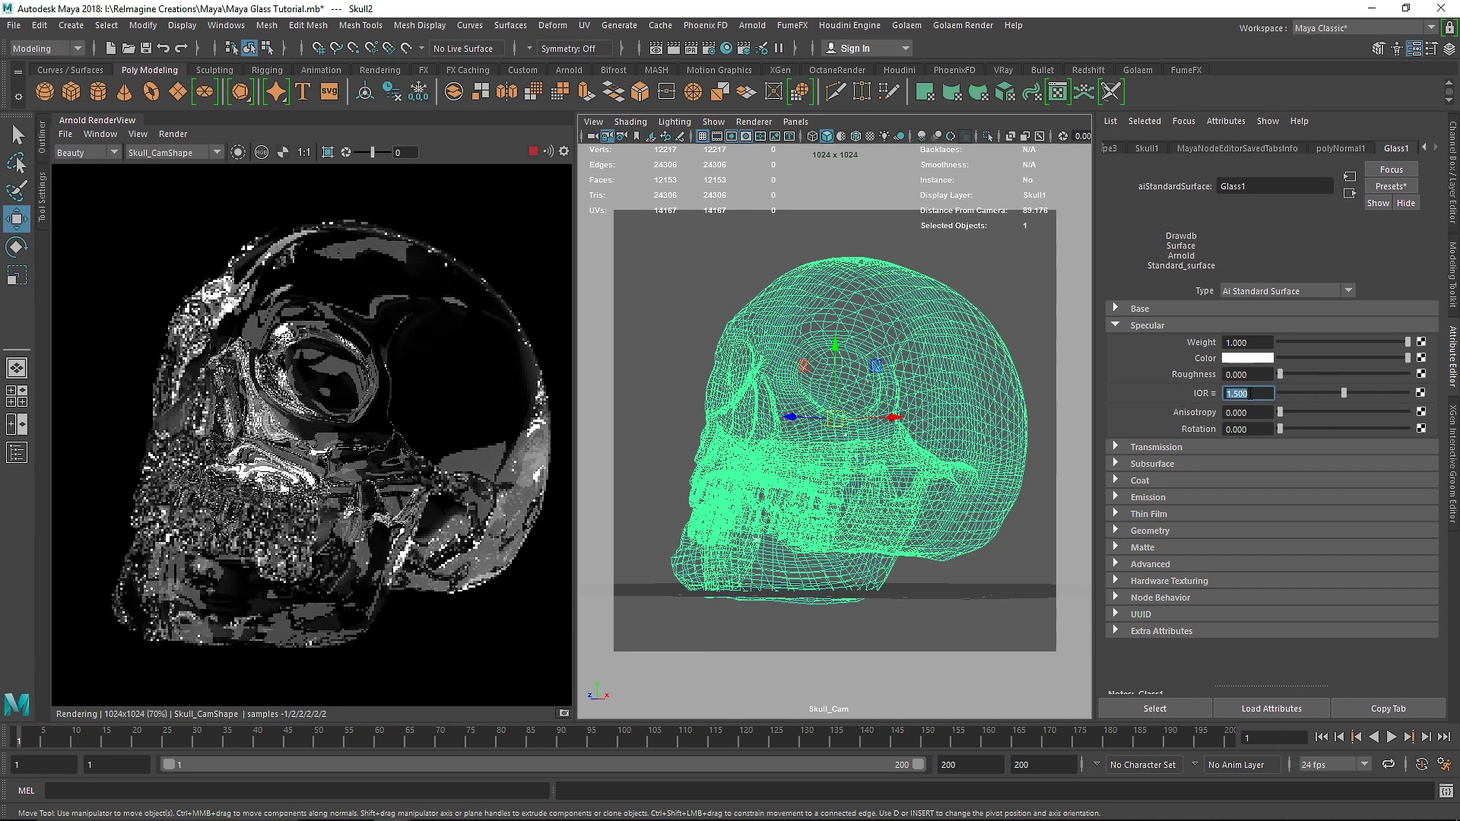
{"action": "type", "text": "2.4"}
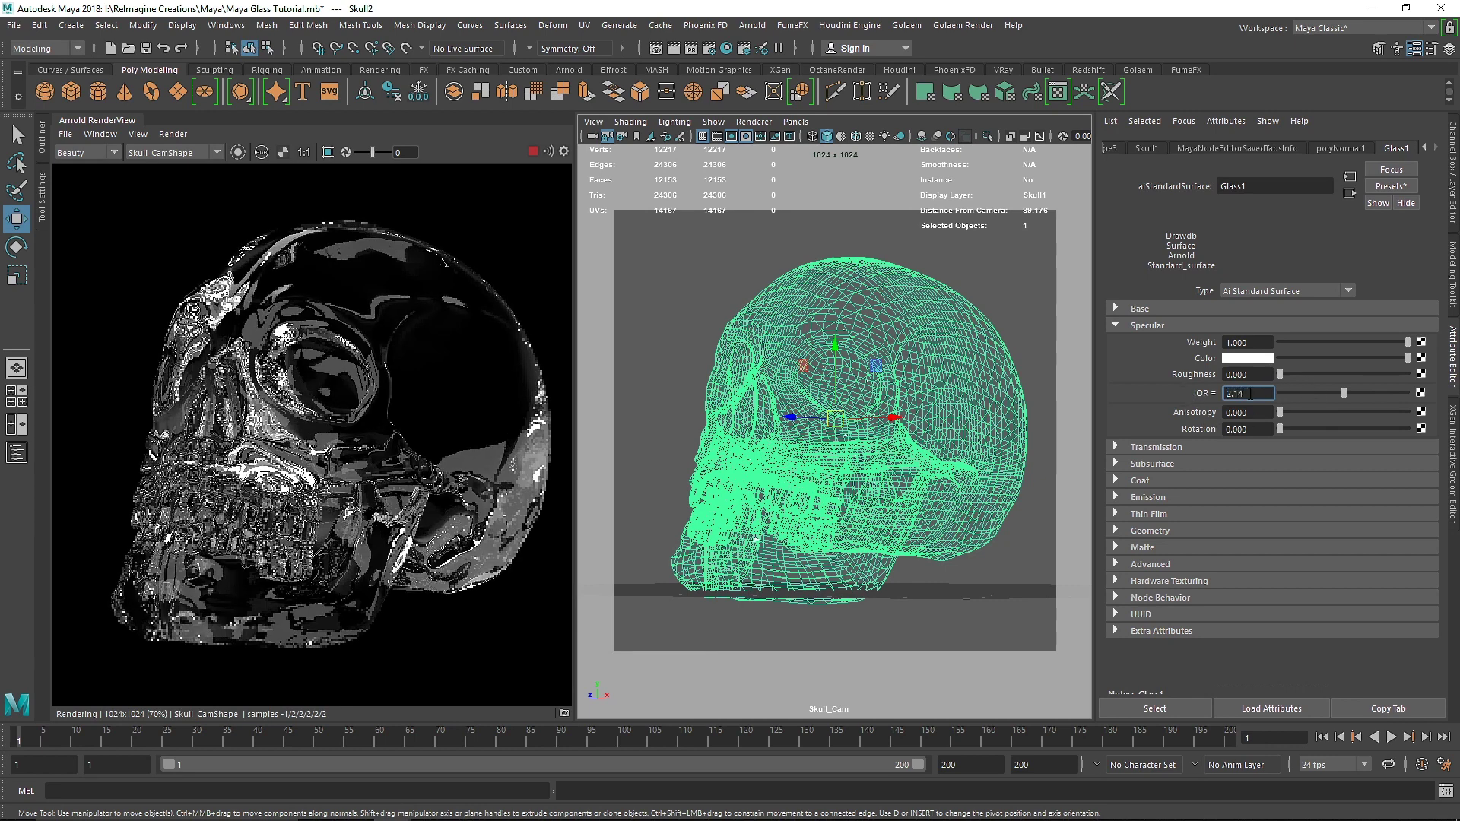
{"action": "type", "text": "18"}
{"action": "key", "text": "Return"}
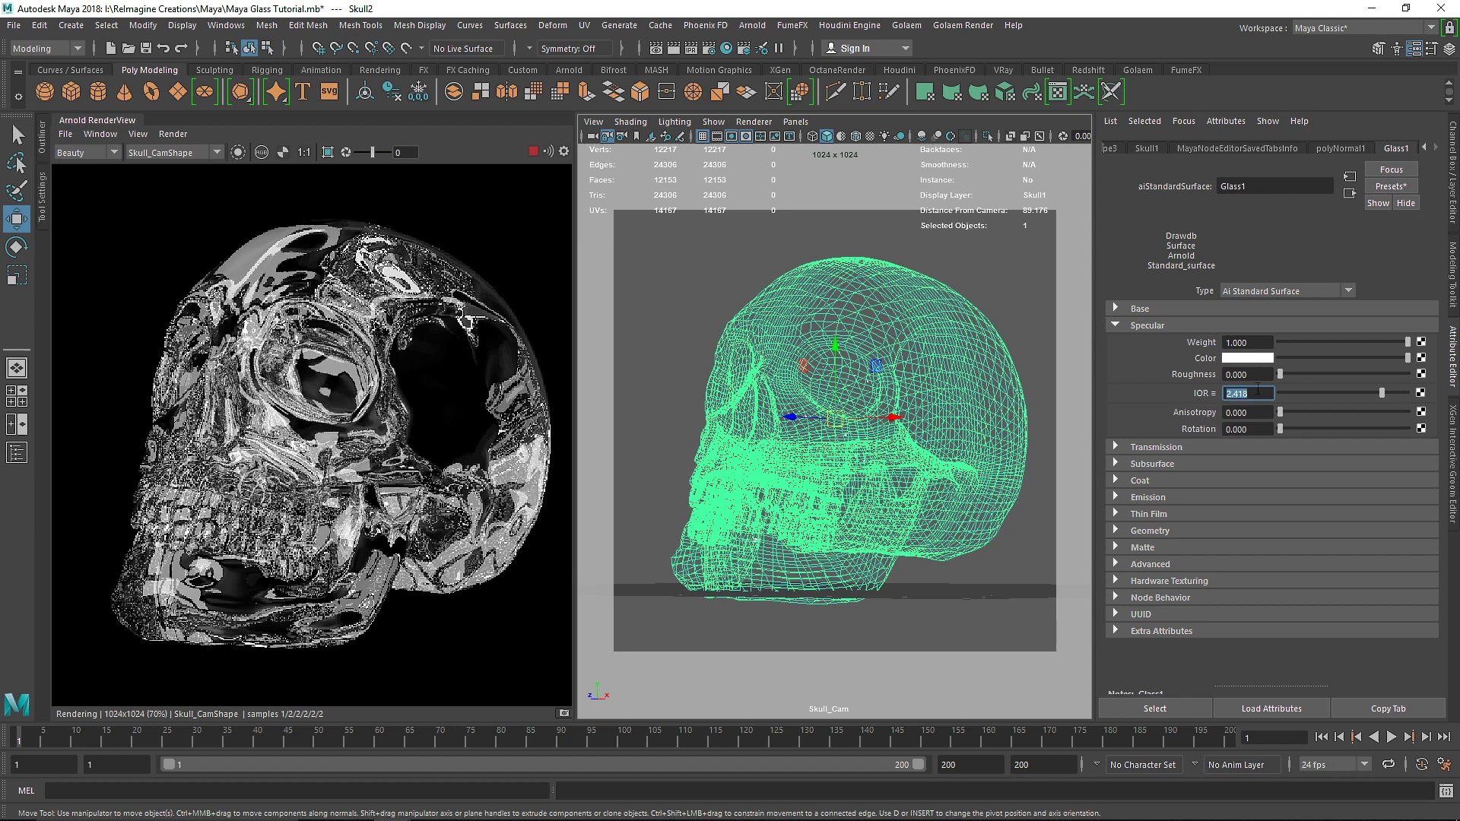
{"action": "left_click", "coordinate": [533, 150]}
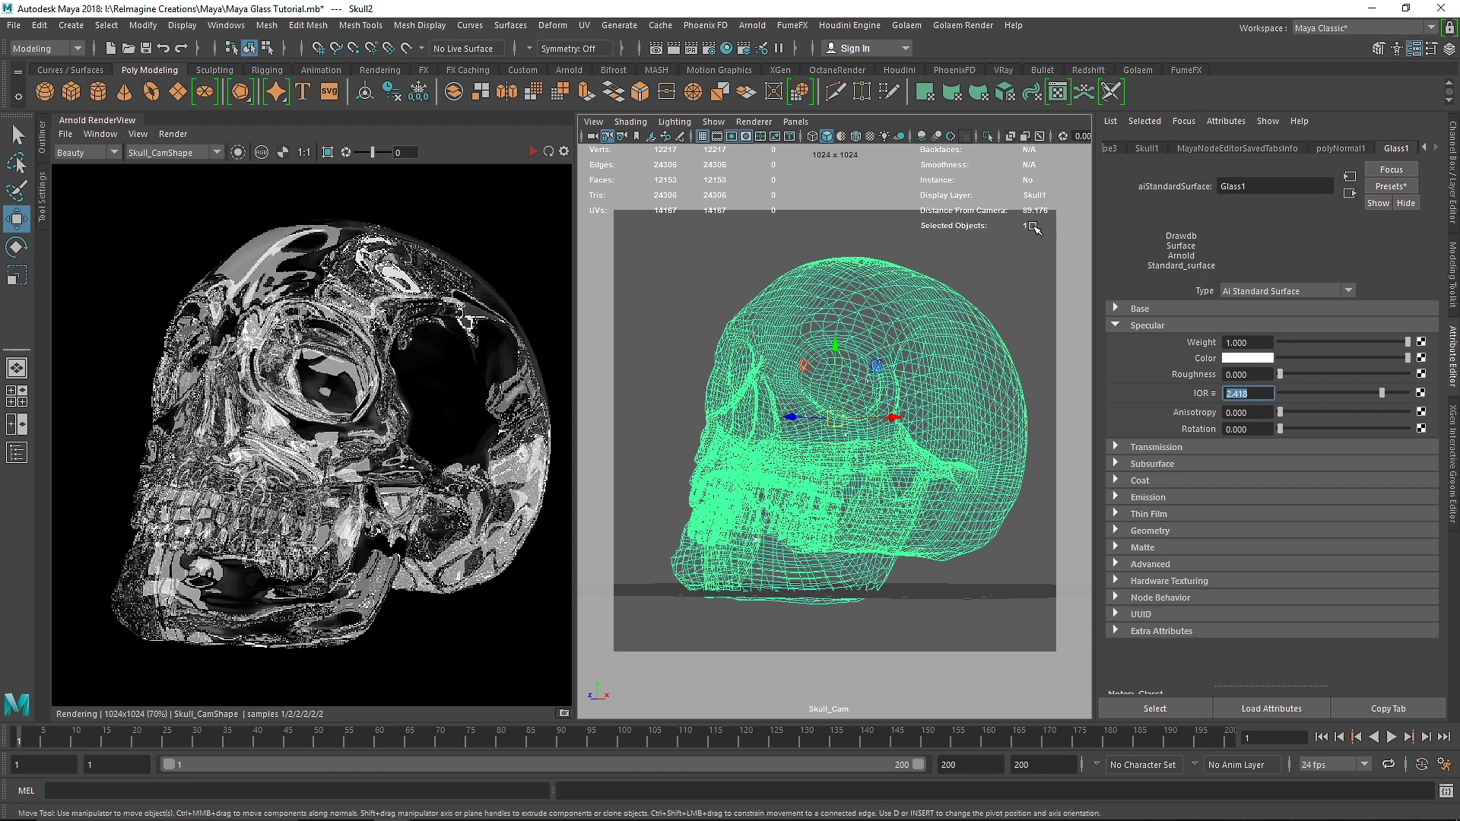
Show the Channel Box and Layer Editor, narrow the sidebar to enlarge the viewport, and close the Arnold RenderView.
{"action": "left_click", "coordinate": [1448, 228]}
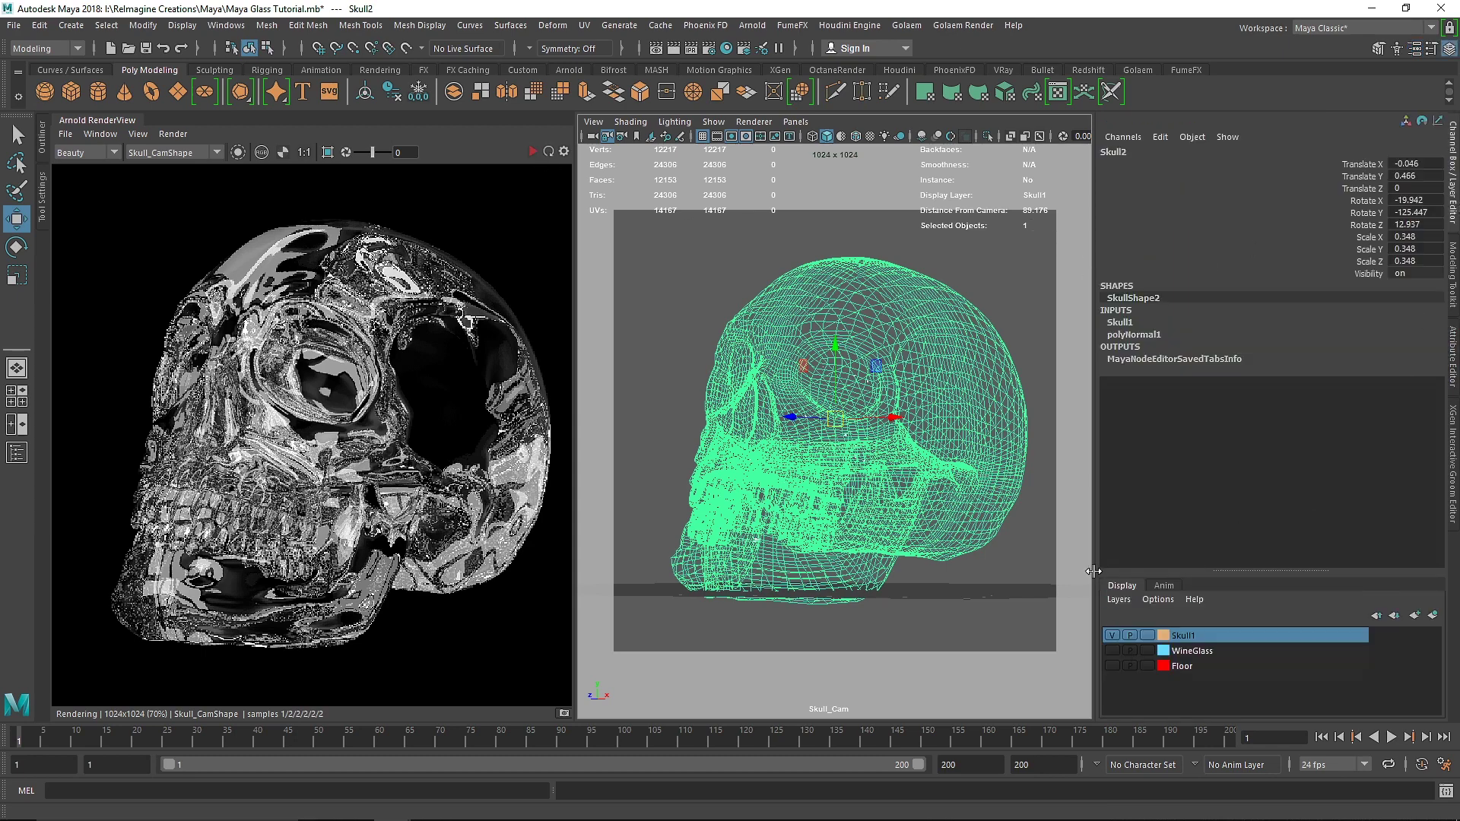
{"action": "left_click_drag", "start_coordinate": [1092, 571], "coordinate": [1209, 570]}
{"action": "right_click", "coordinate": [125, 123]}
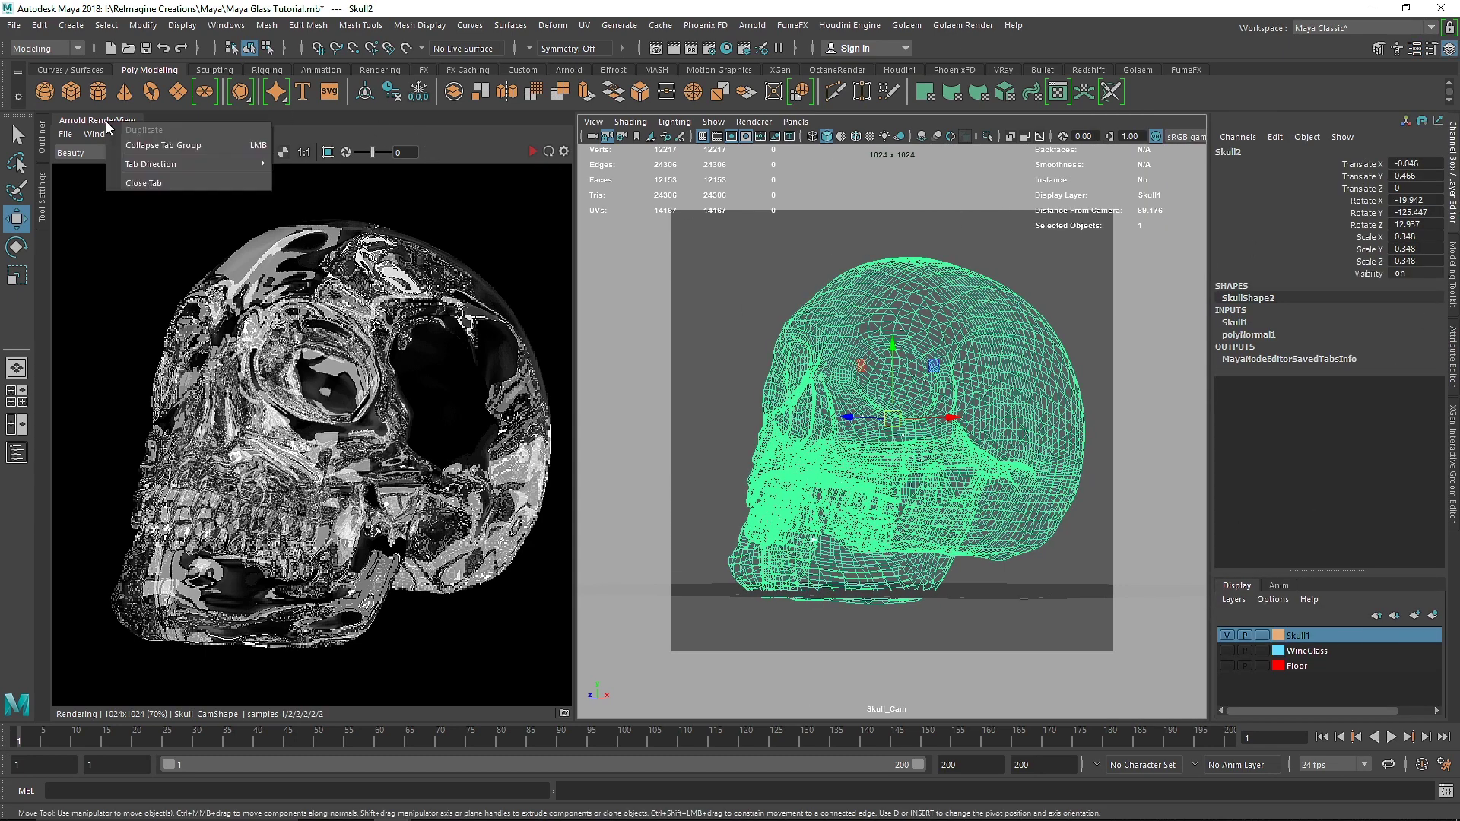
{"action": "left_click", "coordinate": [131, 185]}
Switch the viewport to the perspective camera, display the skull shaded with the default material and deselect it.
{"action": "key", "text": "space"}
{"action": "left_click_drag", "start_coordinate": [651, 349], "coordinate": [578, 349]}
{"action": "scroll", "coordinate": [777, 441], "scroll_direction": "up", "scroll_amount": 3}
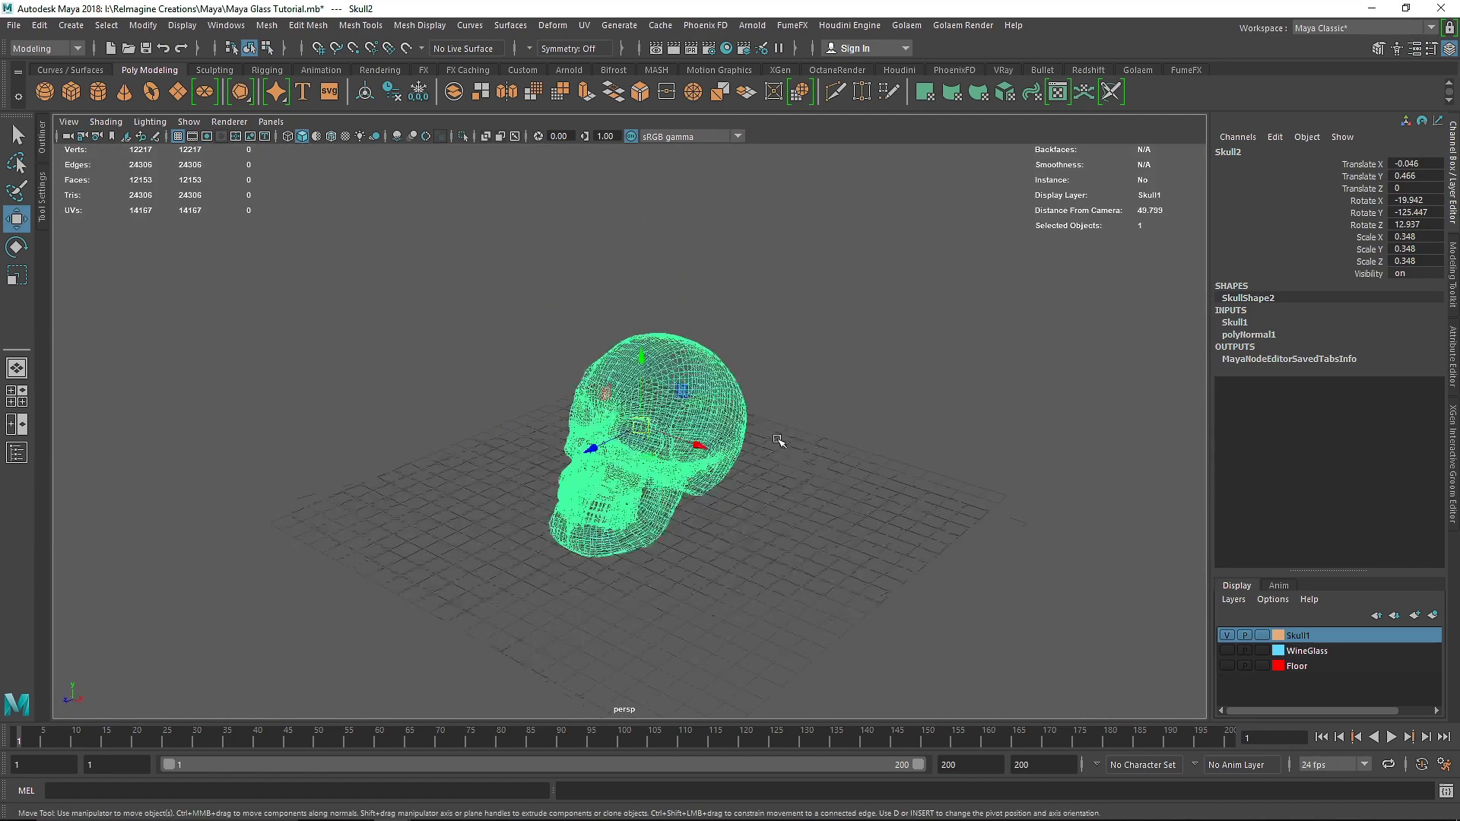
{"action": "key", "text": "4"}
{"action": "left_click", "coordinate": [804, 401]}
{"action": "key", "text": "5"}
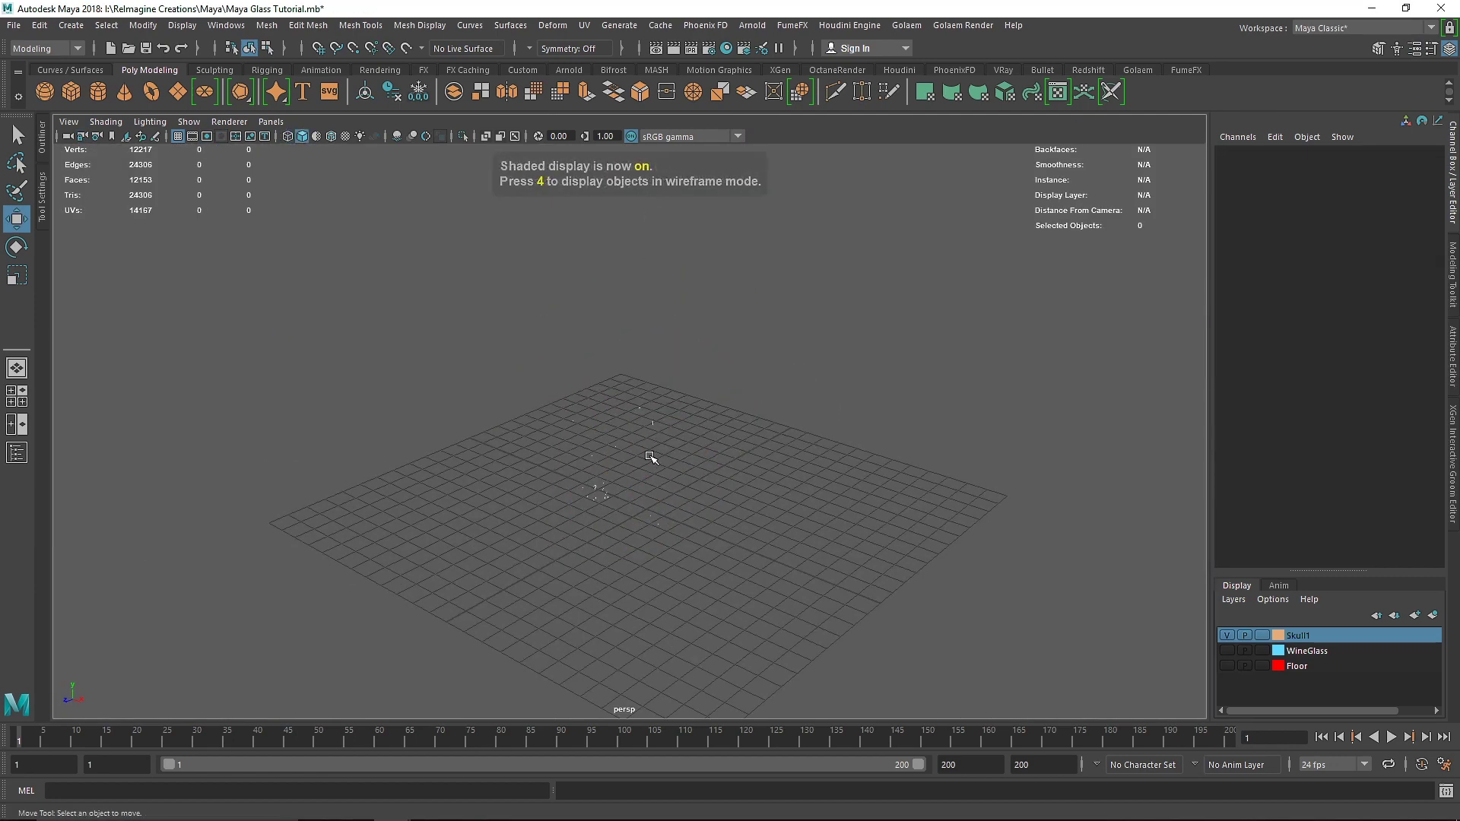
{"action": "left_click", "coordinate": [650, 457]}
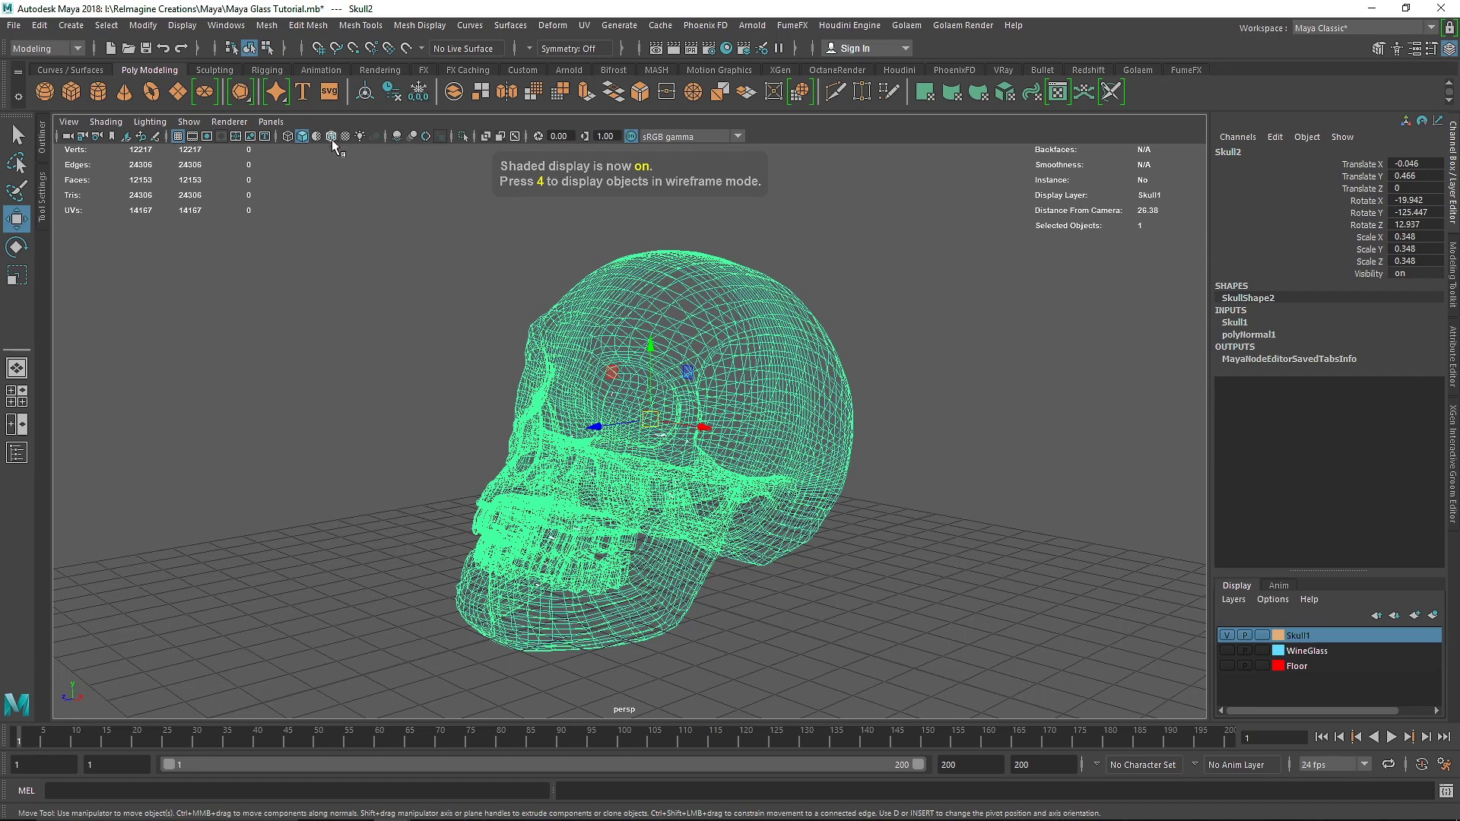
{"action": "left_click", "coordinate": [316, 137]}
{"action": "left_click", "coordinate": [989, 532]}
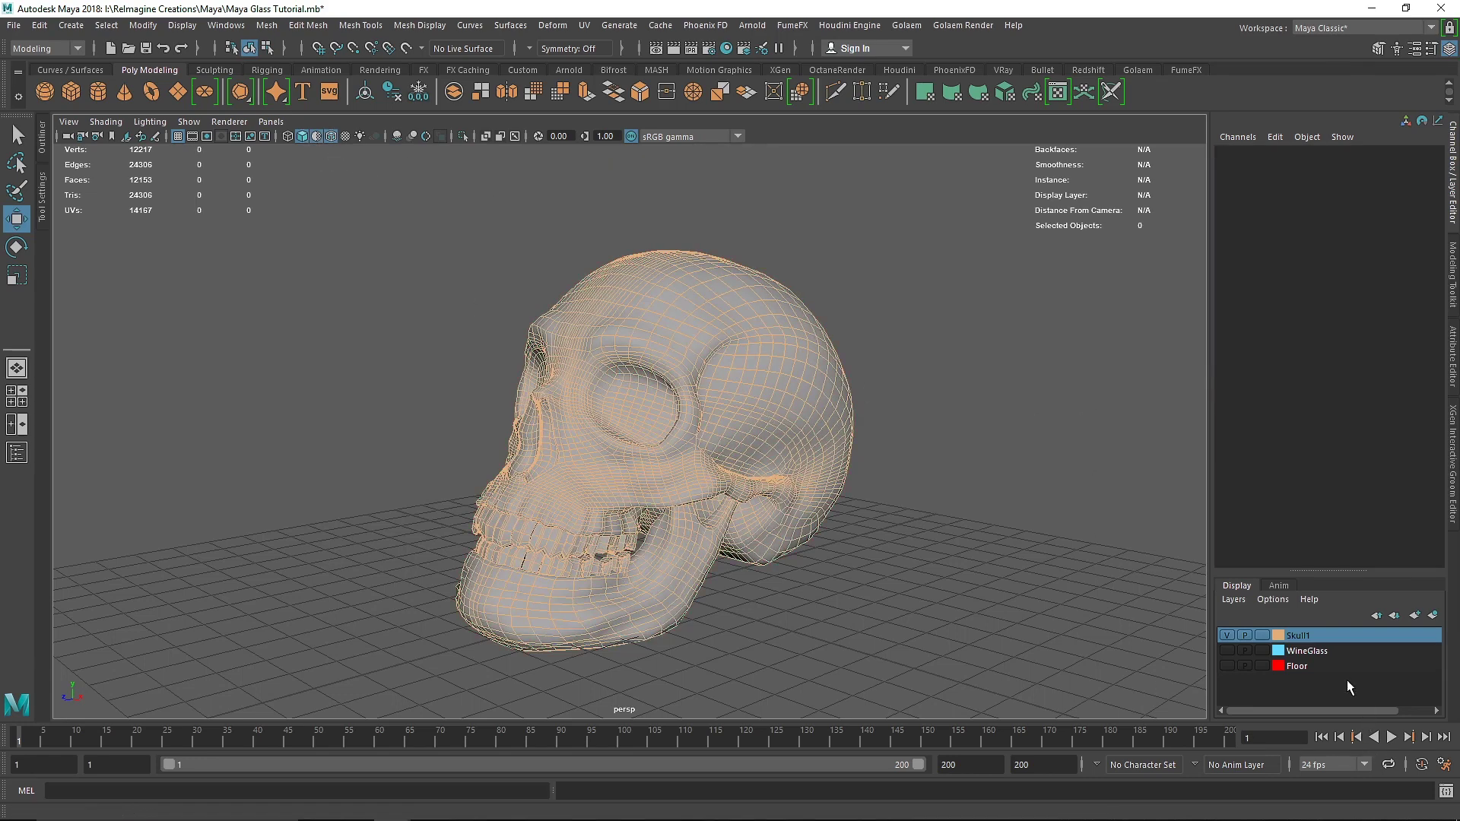
Hide the Skull1 layer and show the WineGlass and Floor layers, framing the glass in the viewport.
{"action": "left_click", "coordinate": [1225, 636]}
{"action": "left_click", "coordinate": [1227, 650]}
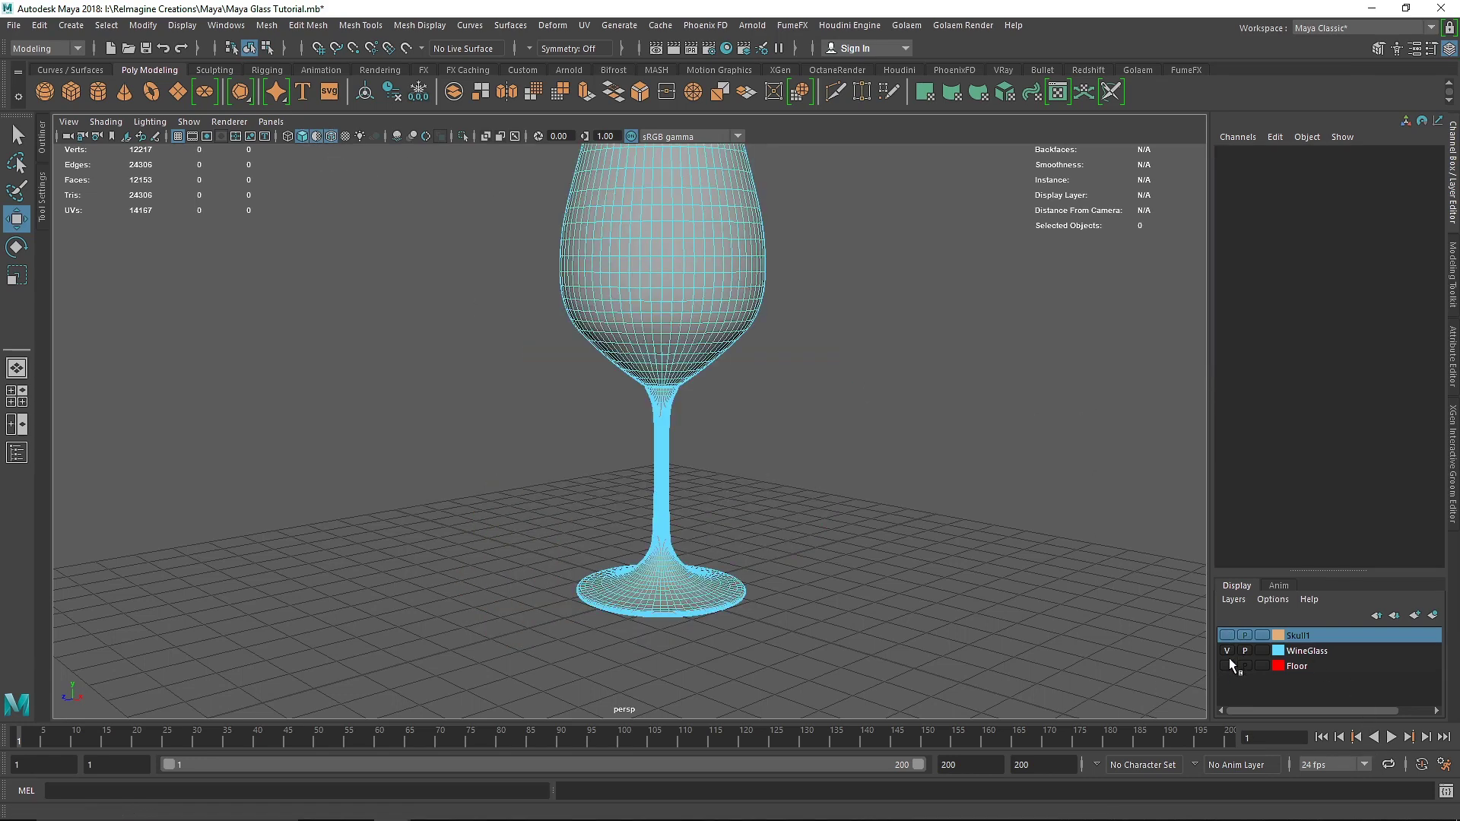
{"action": "left_click", "coordinate": [1226, 666]}
{"action": "left_click_drag", "start_coordinate": [881, 459], "coordinate": [619, 319], "text": "alt"}
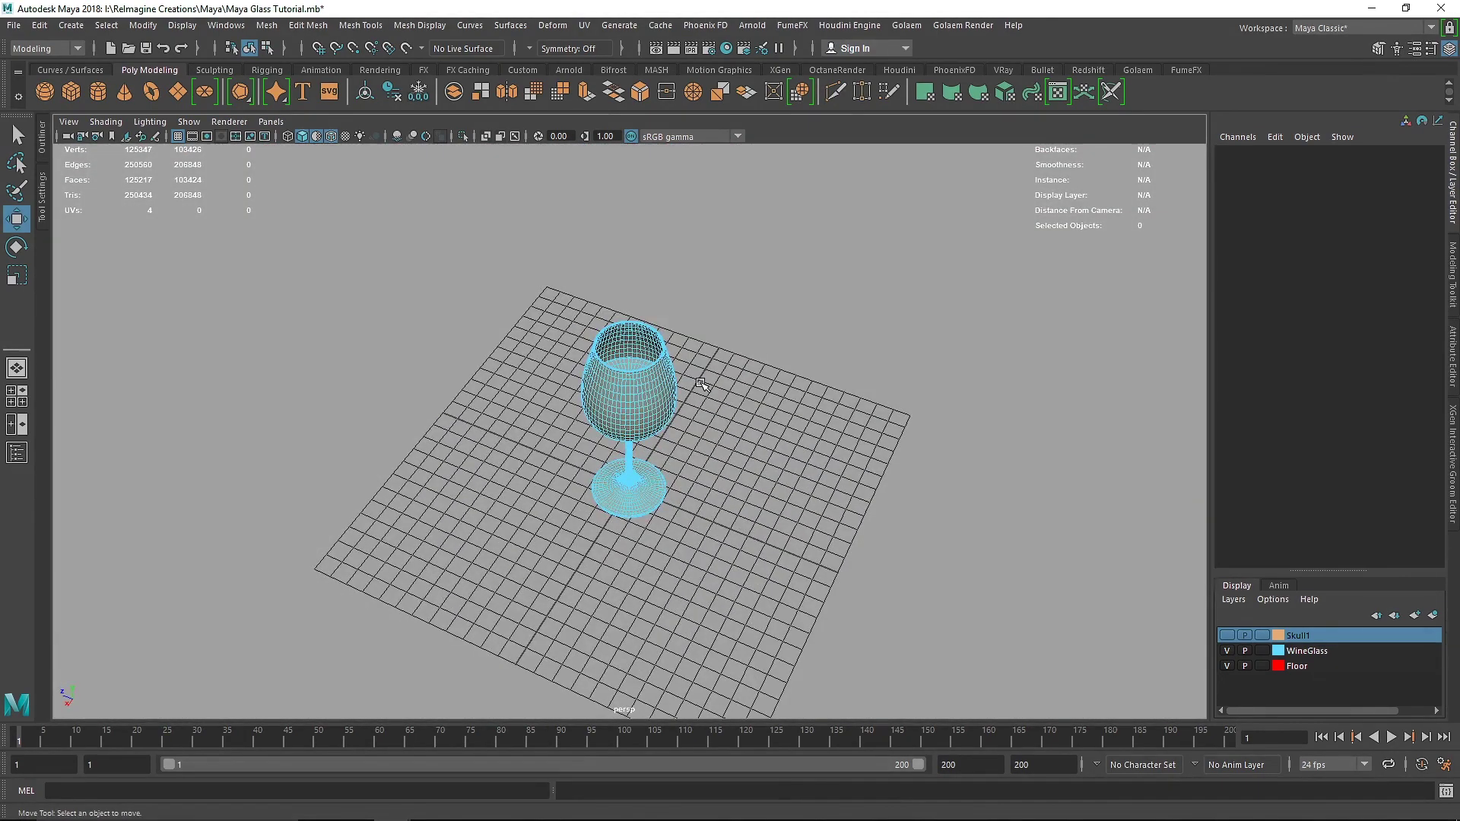
{"action": "scroll", "coordinate": [619, 320], "scroll_direction": "down", "scroll_amount": 5}
{"action": "scroll", "coordinate": [628, 375], "scroll_direction": "up", "scroll_amount": 3}
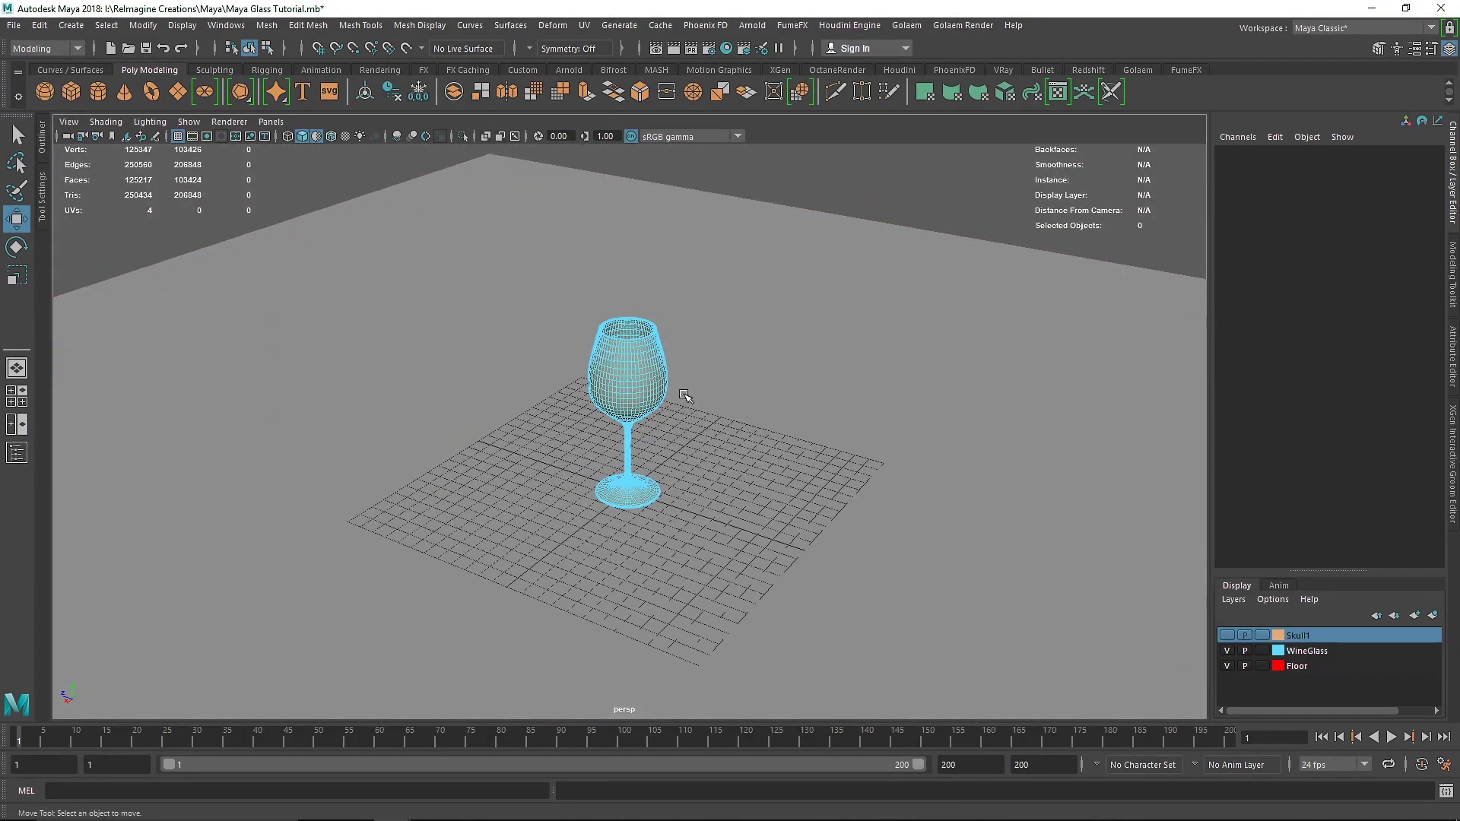
Look through the Wine_Cam camera in the viewport and reopen the Arnold RenderView.
{"action": "left_click", "coordinate": [270, 121]}
{"action": "mouse_move", "coordinate": [330, 137]}
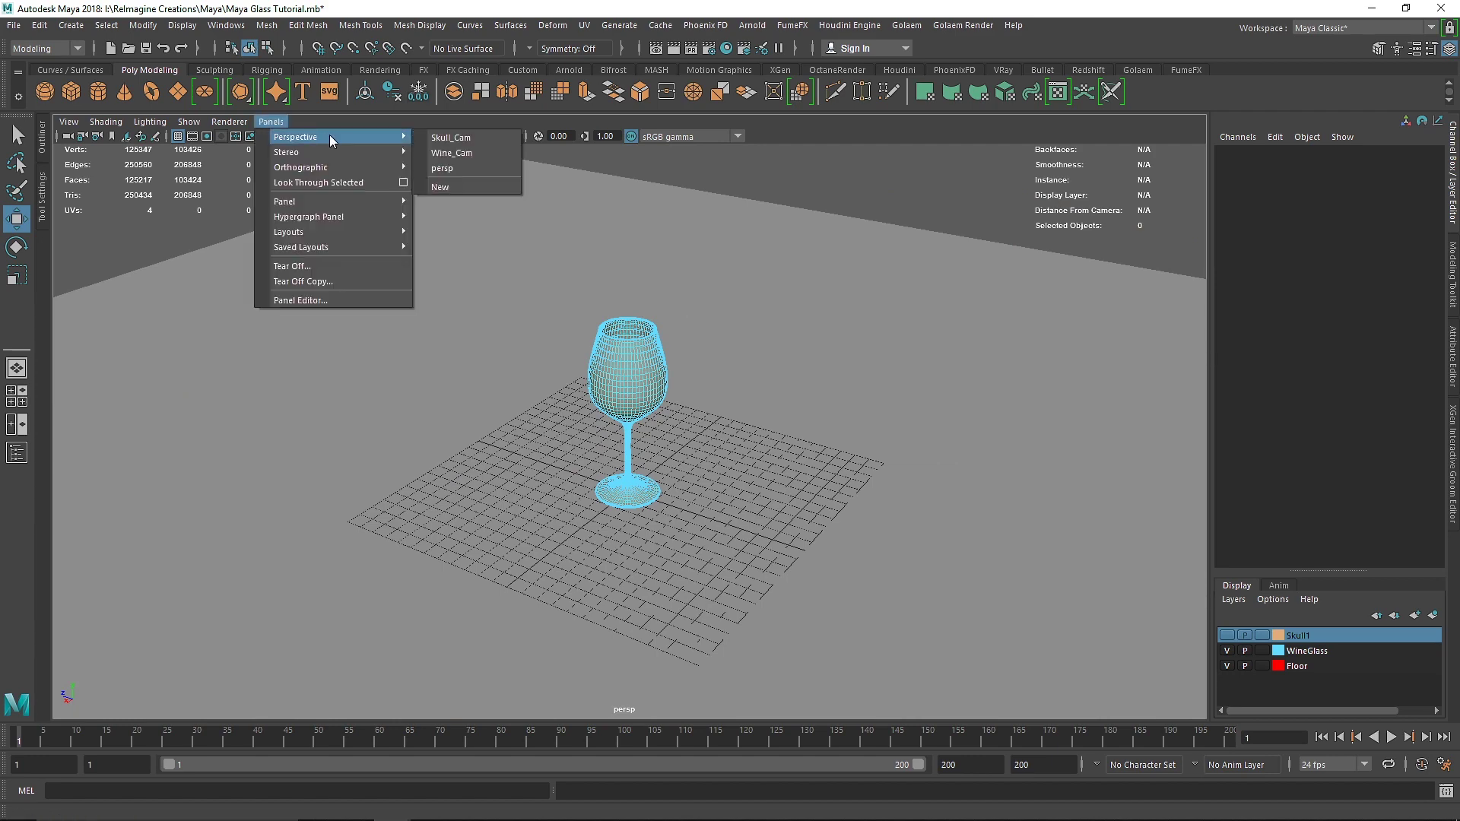
{"action": "left_click", "coordinate": [456, 154]}
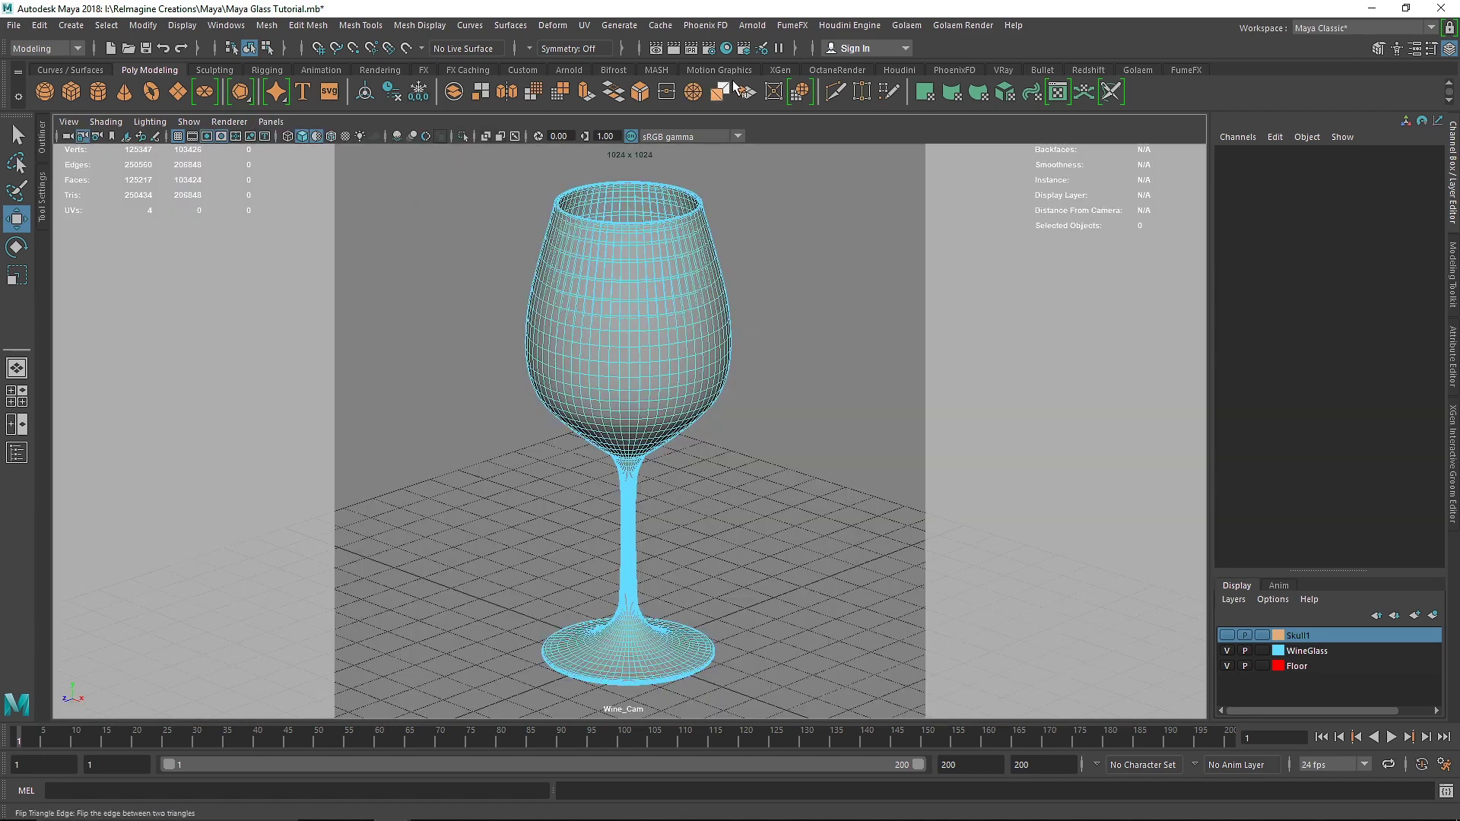
{"action": "left_click", "coordinate": [568, 70]}
{"action": "left_click", "coordinate": [568, 92]}
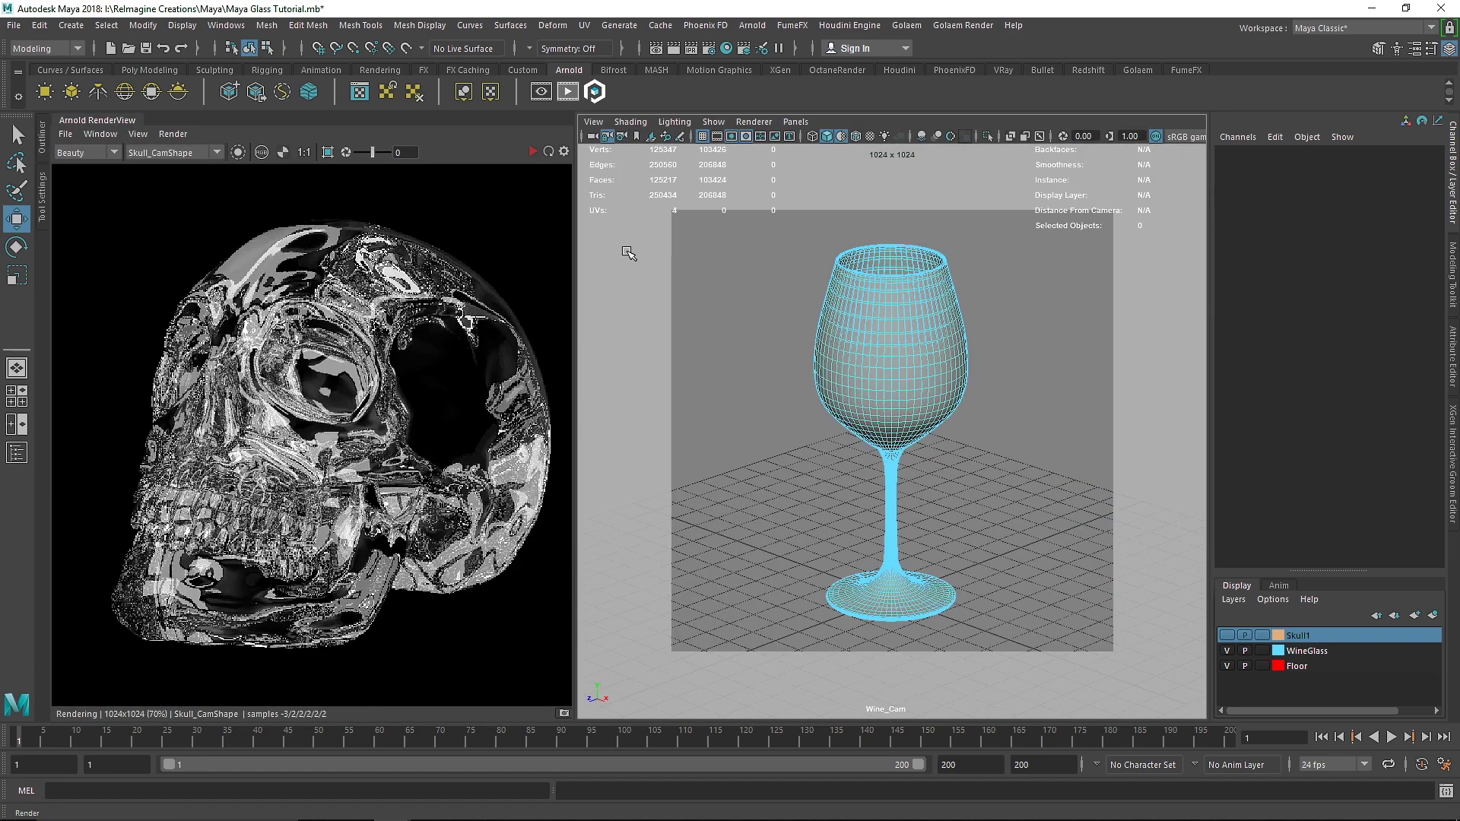
Set the render camera to Wine_CamShape, start the live render and fit the whole wine glass image in a wider RenderView.
{"action": "left_click", "coordinate": [177, 153]}
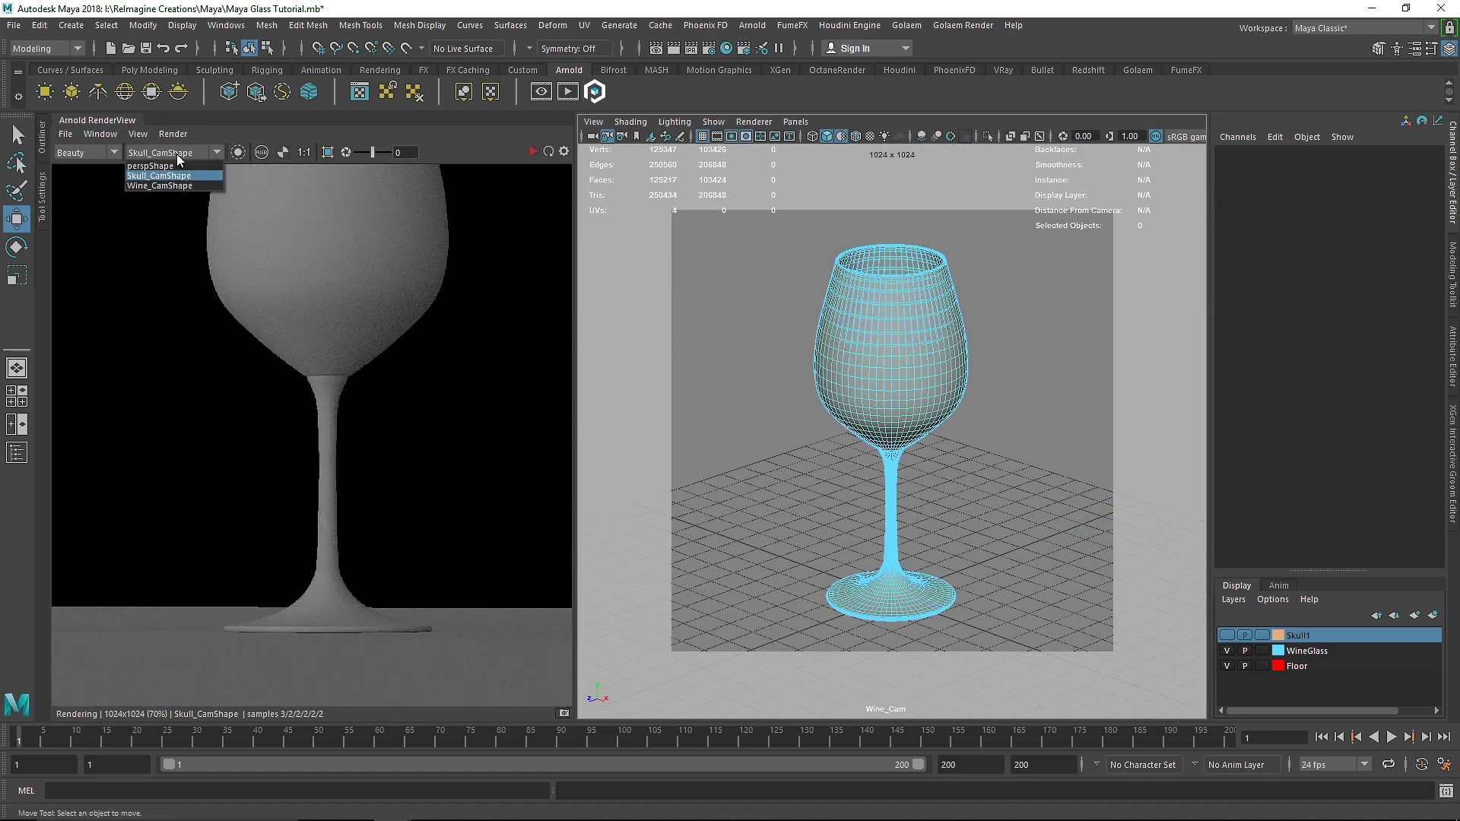
{"action": "left_click", "coordinate": [188, 181]}
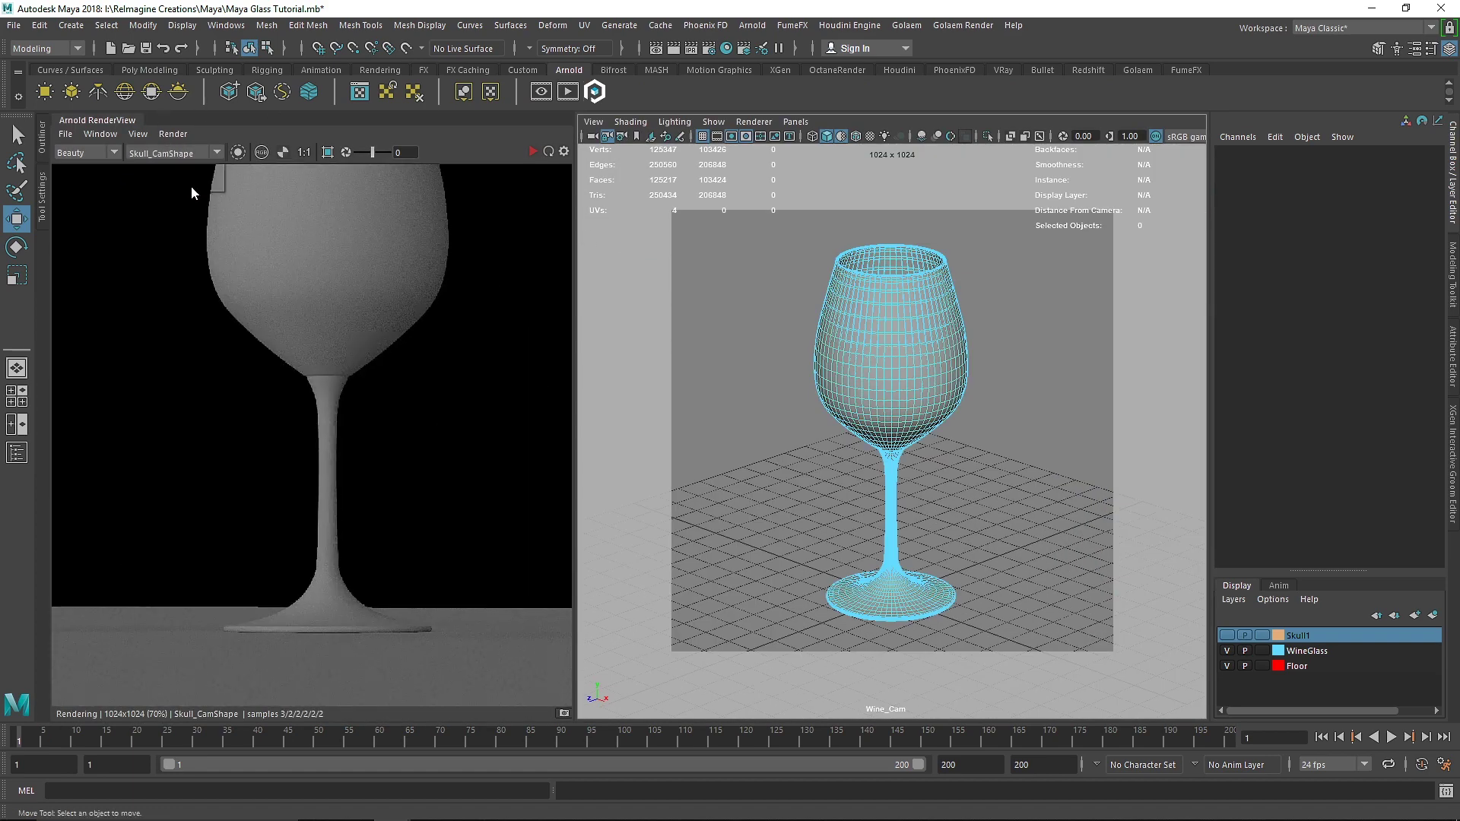
{"action": "left_click", "coordinate": [532, 152]}
{"action": "left_click", "coordinate": [560, 152]}
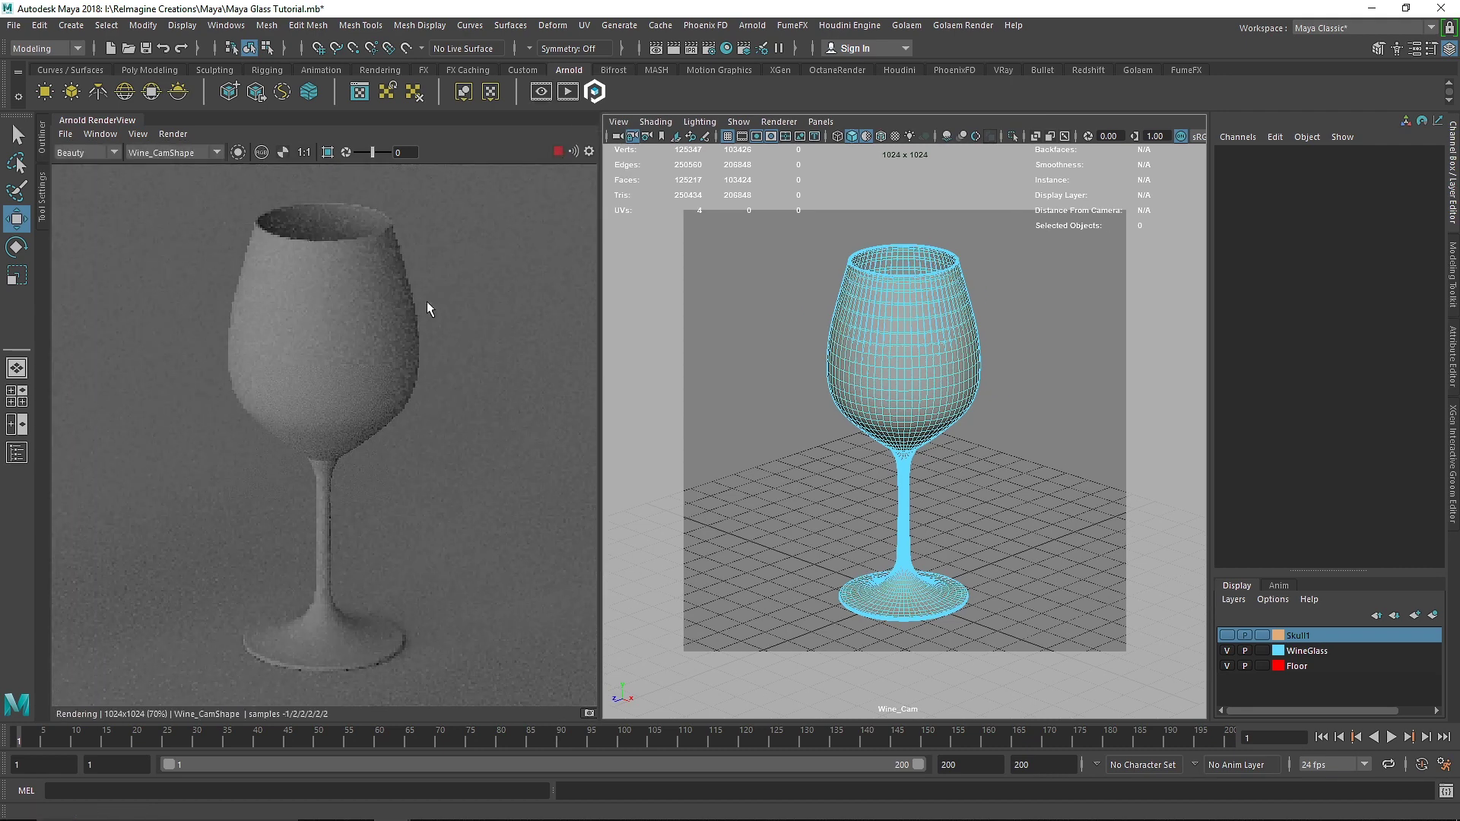
{"action": "scroll", "coordinate": [427, 301], "scroll_direction": "down", "scroll_amount": 2}
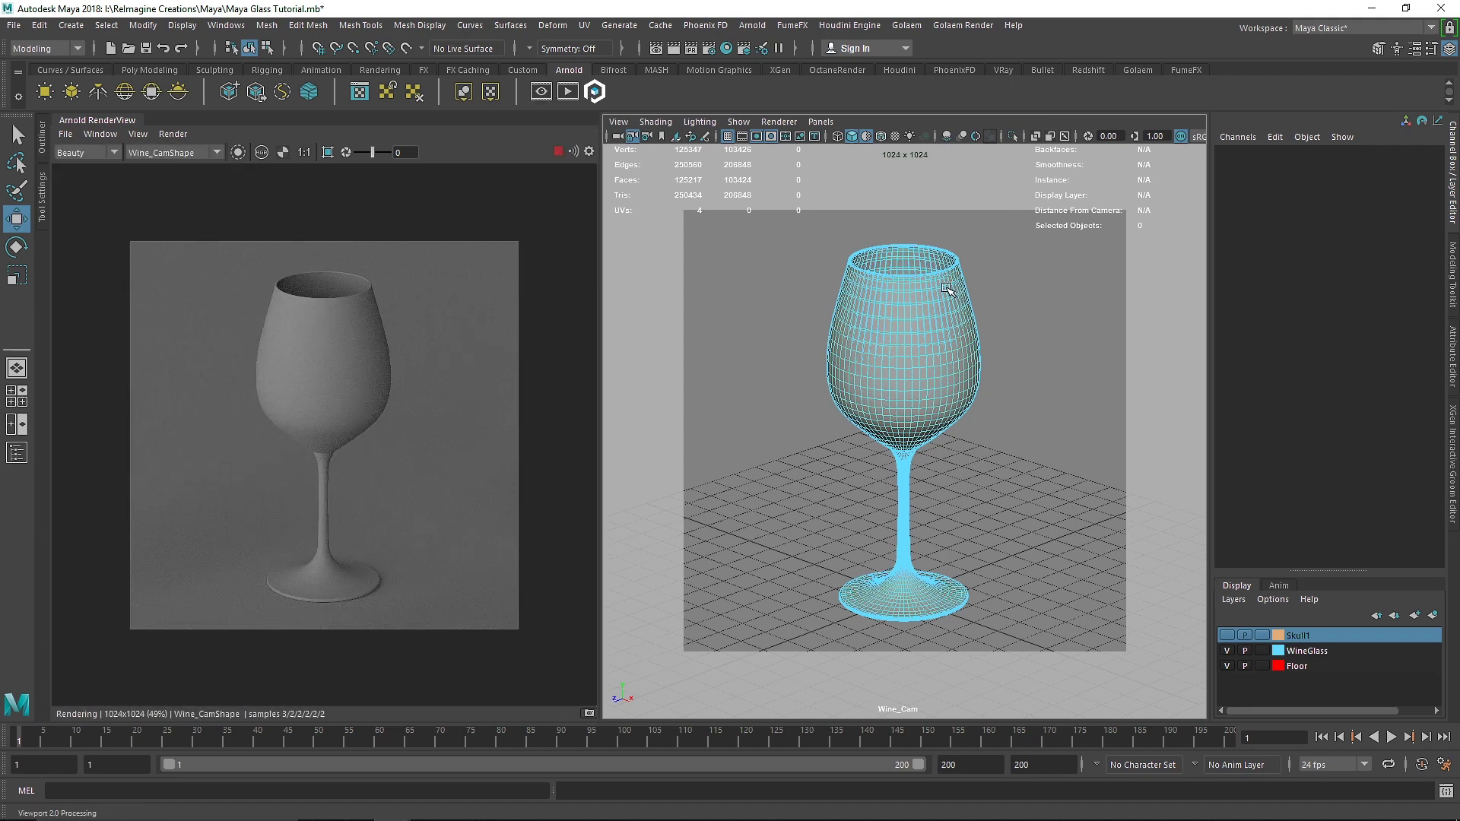
Return the viewport to the perspective camera, stop the live render and select the Liquid mesh inside the wine glass.
{"action": "key", "text": "space"}
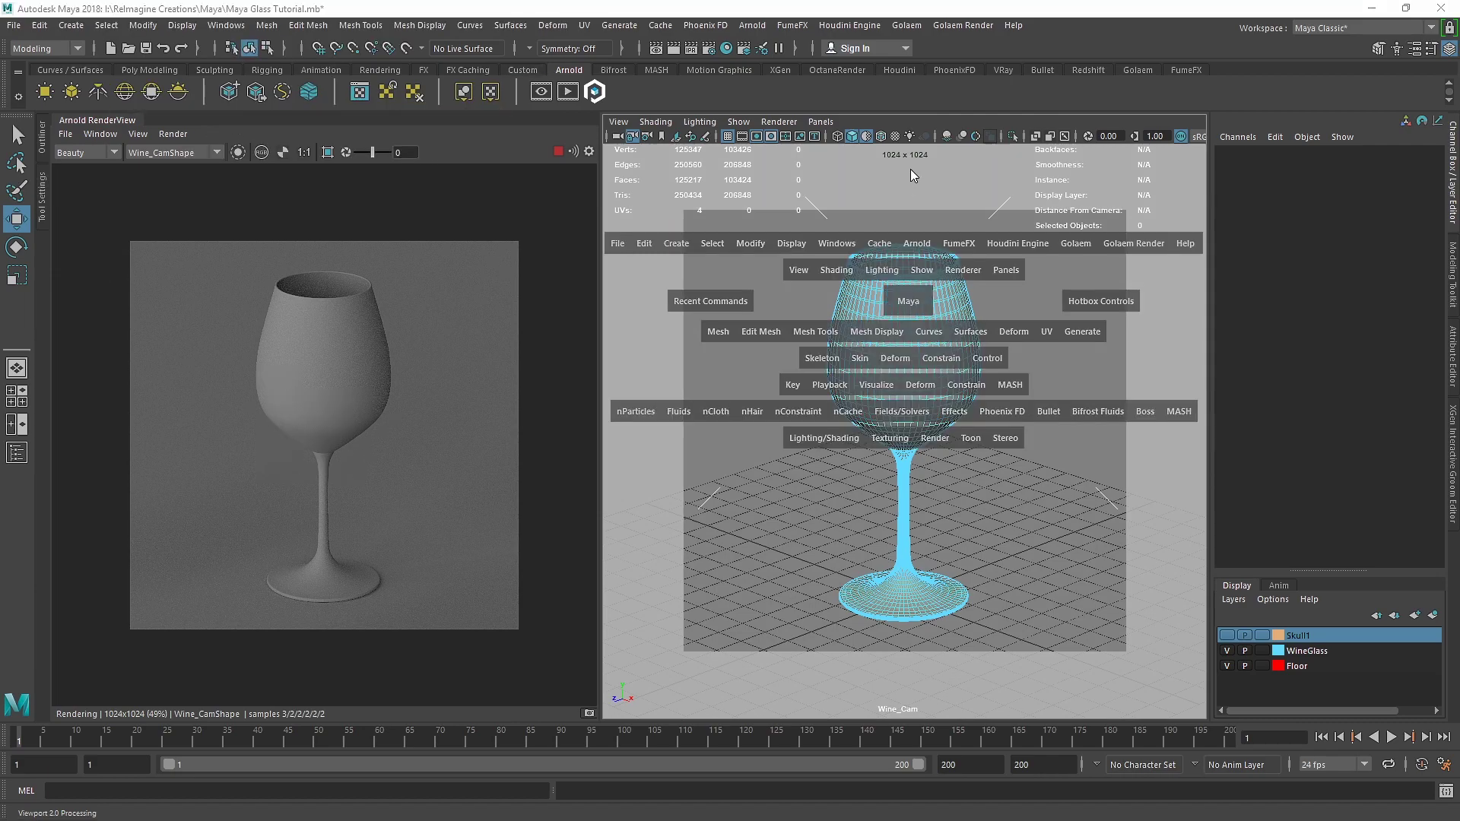
{"action": "scroll", "coordinate": [905, 418], "scroll_direction": "up", "scroll_amount": 5}
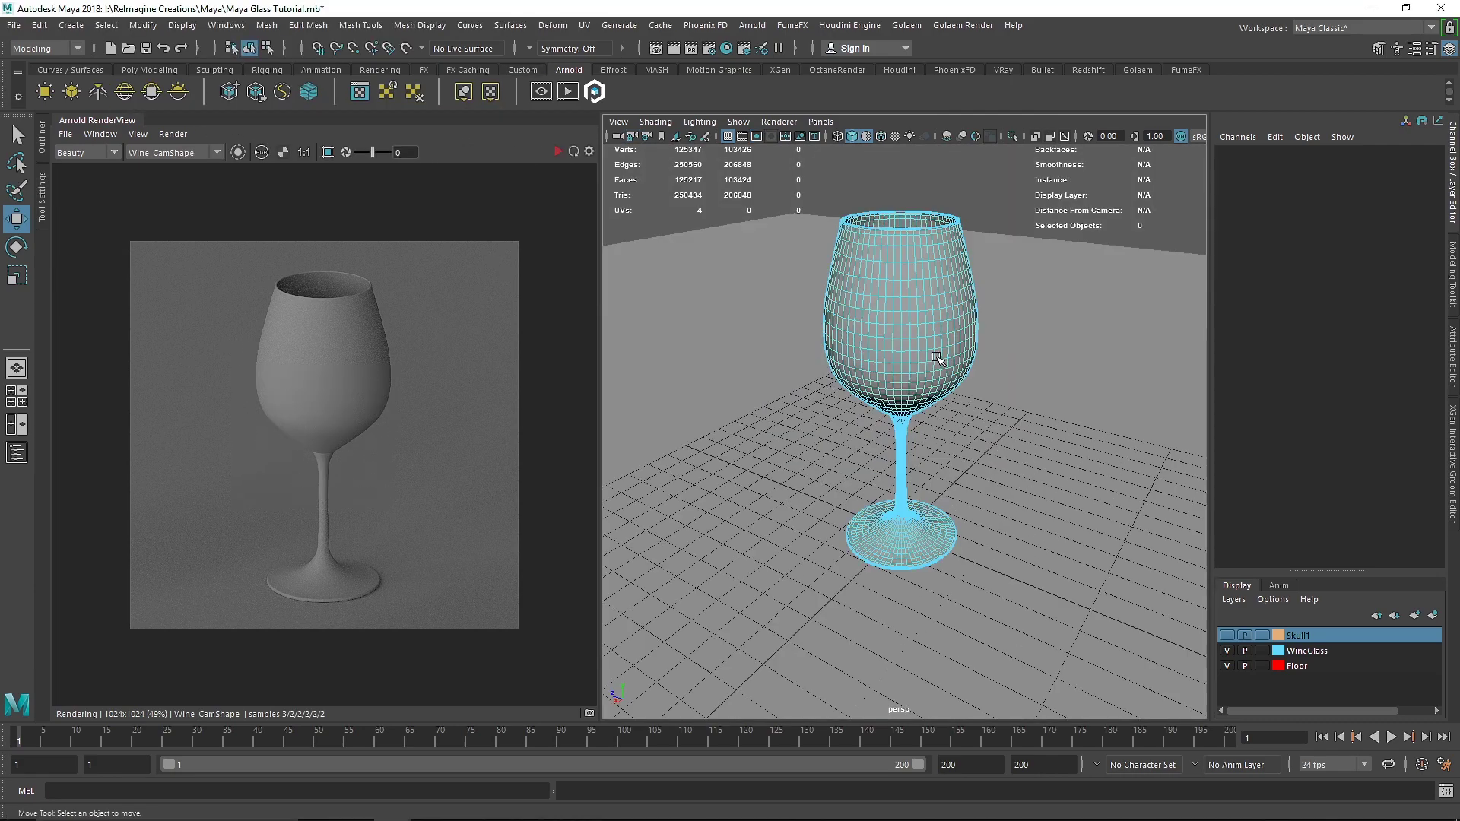
{"action": "left_click_drag", "start_coordinate": [904, 419], "coordinate": [897, 354], "text": "alt"}
{"action": "left_click", "coordinate": [904, 456]}
{"action": "left_click_drag", "start_coordinate": [905, 456], "coordinate": [905, 410], "text": "alt"}
{"action": "scroll", "coordinate": [908, 454], "scroll_direction": "up", "scroll_amount": 3}
{"action": "scroll", "coordinate": [909, 451], "scroll_direction": "down", "scroll_amount": 5}
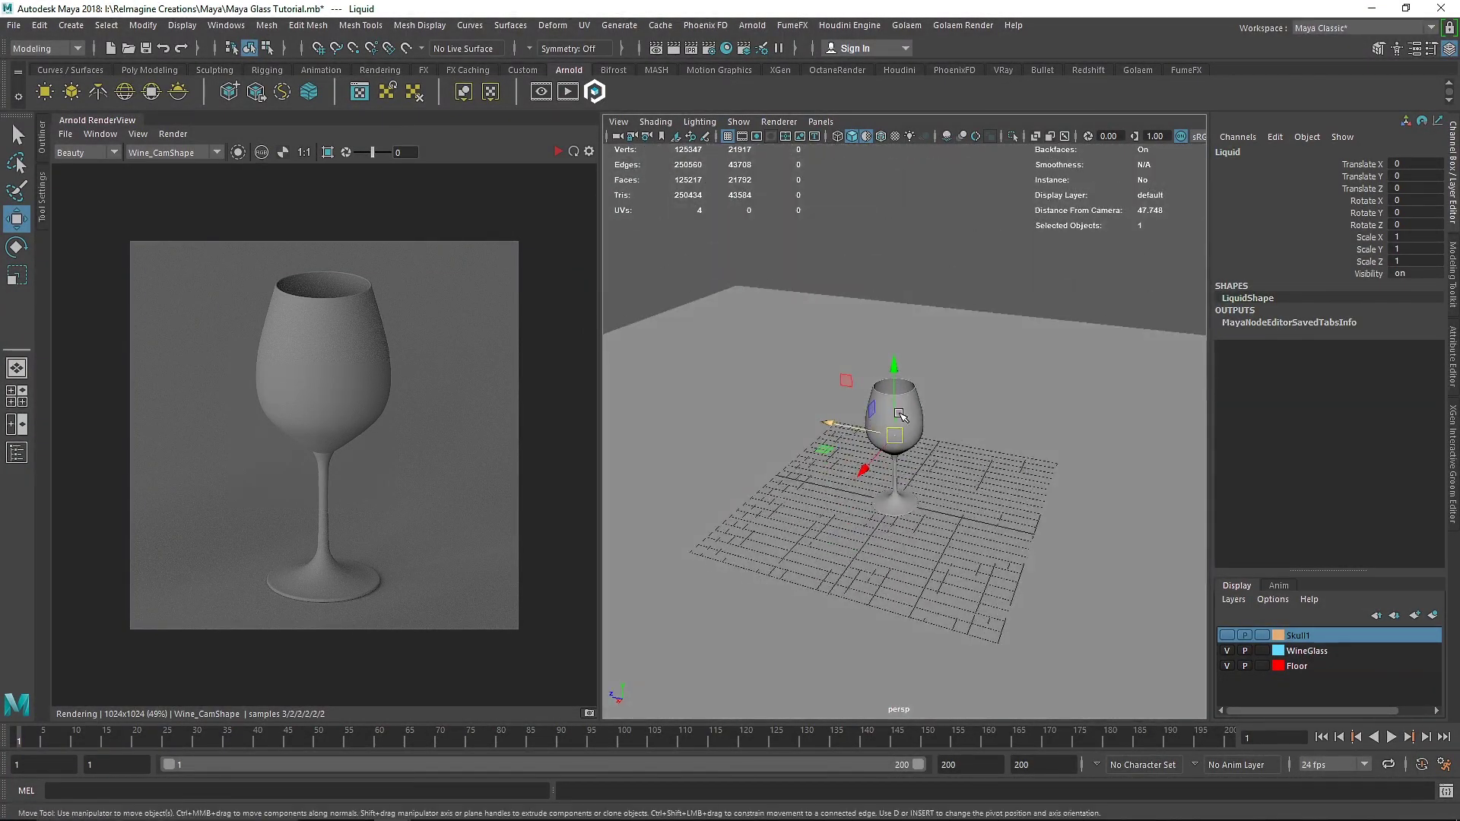
Select the floor plane and assign it a new aiStandardSurface material.
{"action": "scroll", "coordinate": [905, 410], "scroll_direction": "up", "scroll_amount": 2}
{"action": "left_click", "coordinate": [820, 123]}
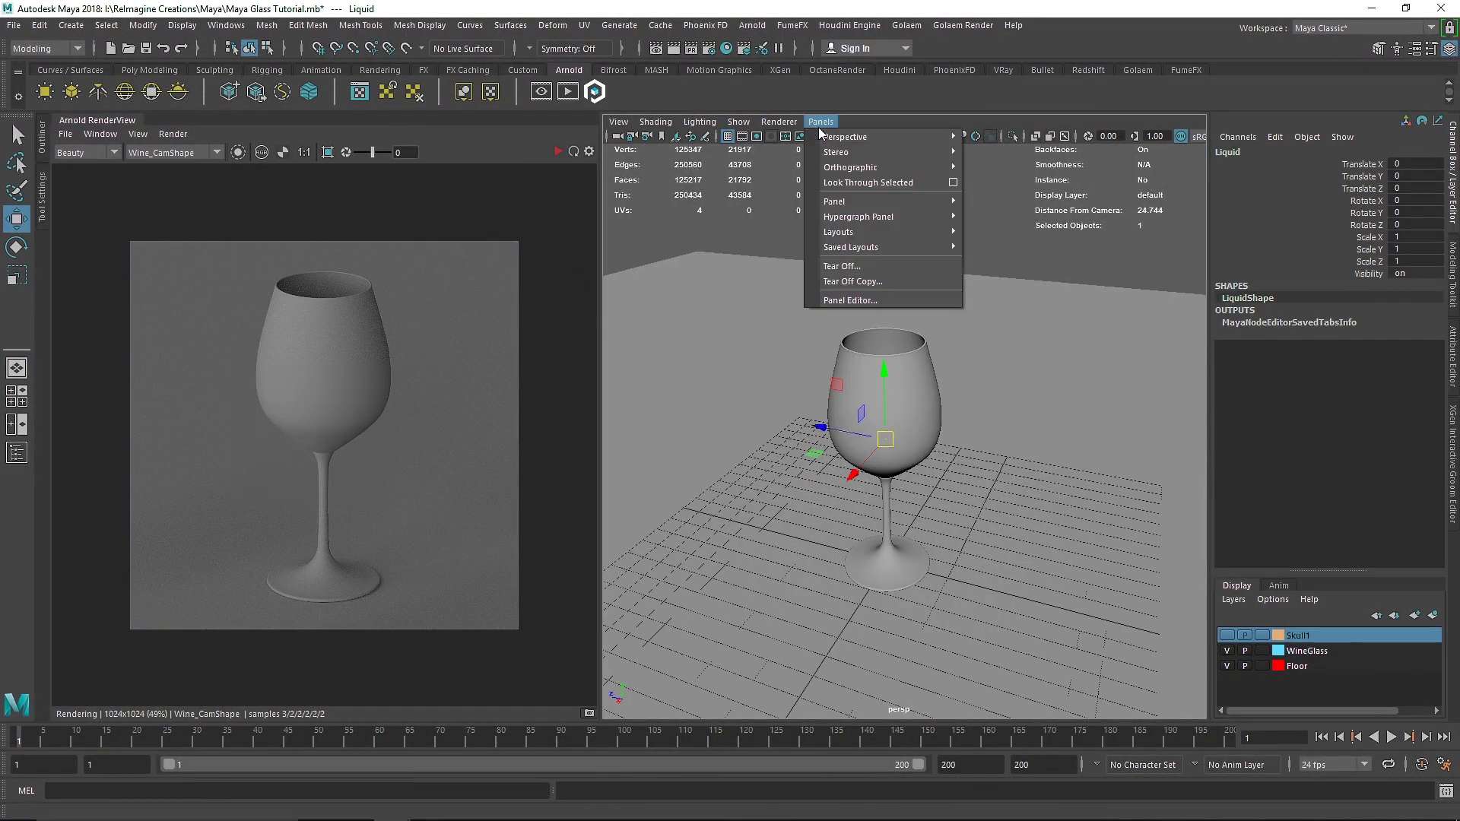
{"action": "left_click", "coordinate": [421, 230]}
{"action": "scroll", "coordinate": [925, 385], "scroll_direction": "up", "scroll_amount": 3}
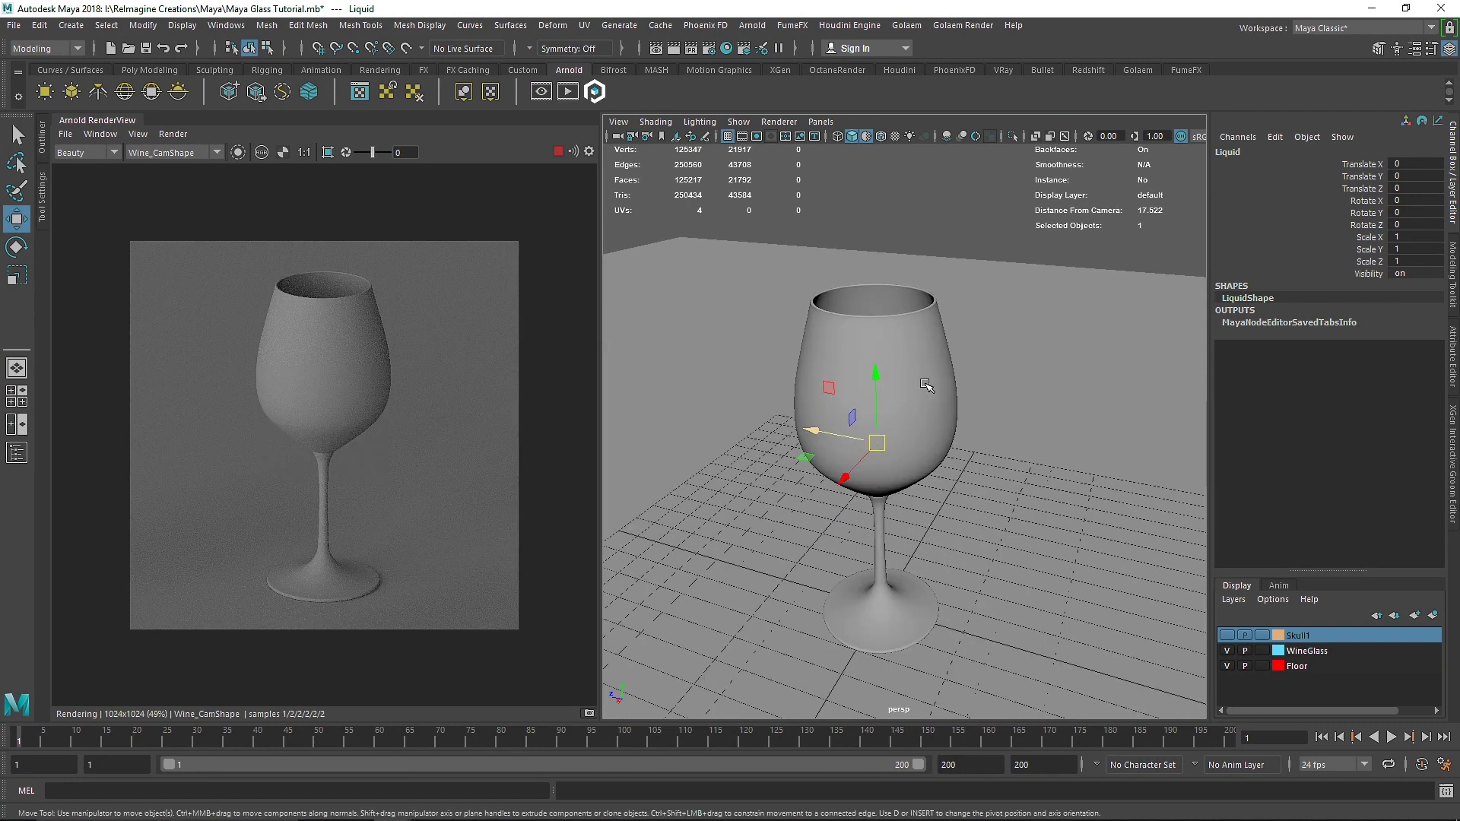
{"action": "left_click", "coordinate": [1026, 367]}
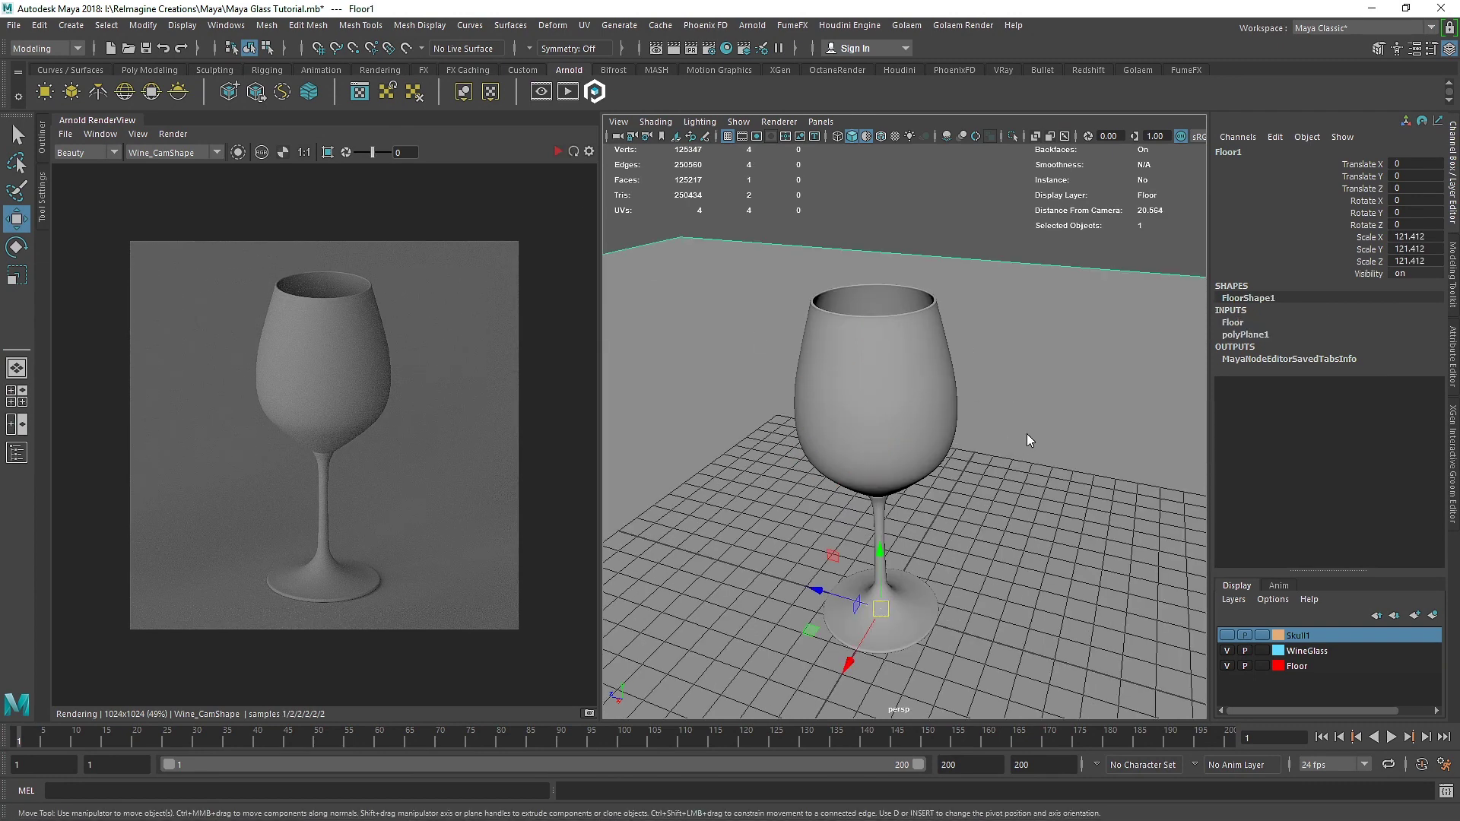
{"action": "right_click_drag", "start_coordinate": [1026, 367], "coordinate": [1037, 763]}
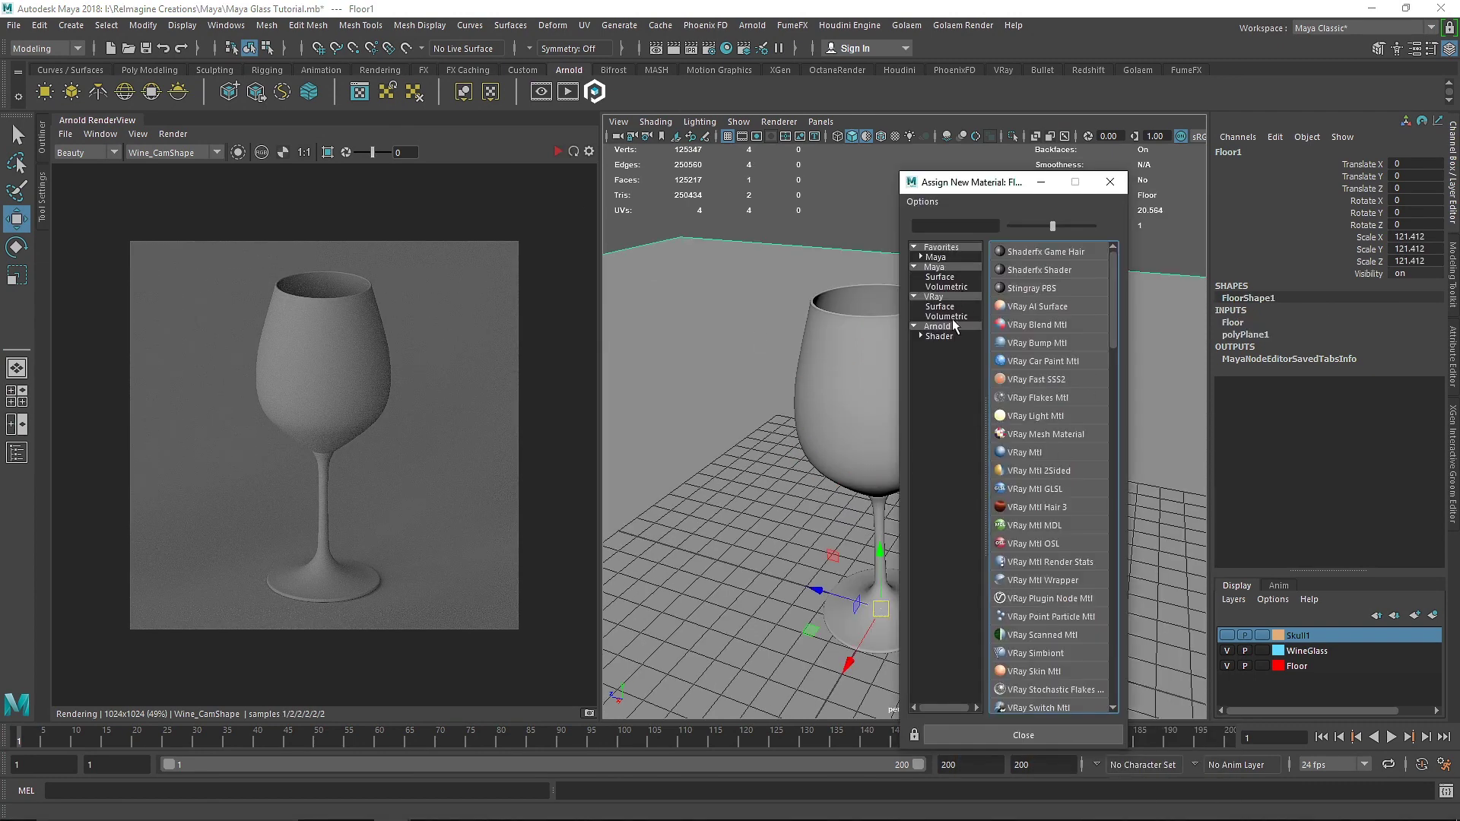
{"action": "left_click", "coordinate": [1041, 365]}
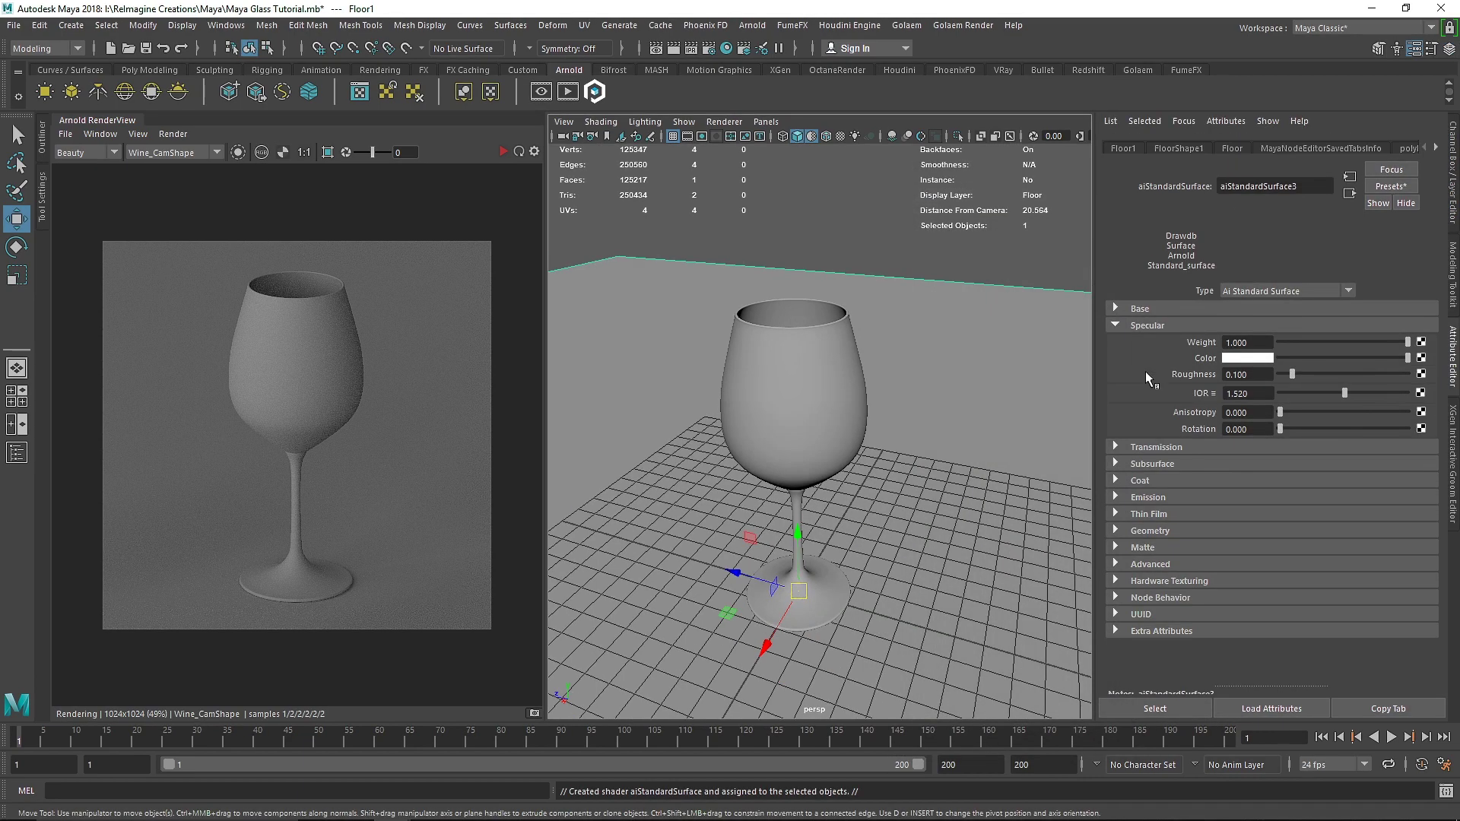
Rename the floor plane's new material as Floor.
{"action": "left_click", "coordinate": [1274, 186]}
{"action": "type", "text": "F"}
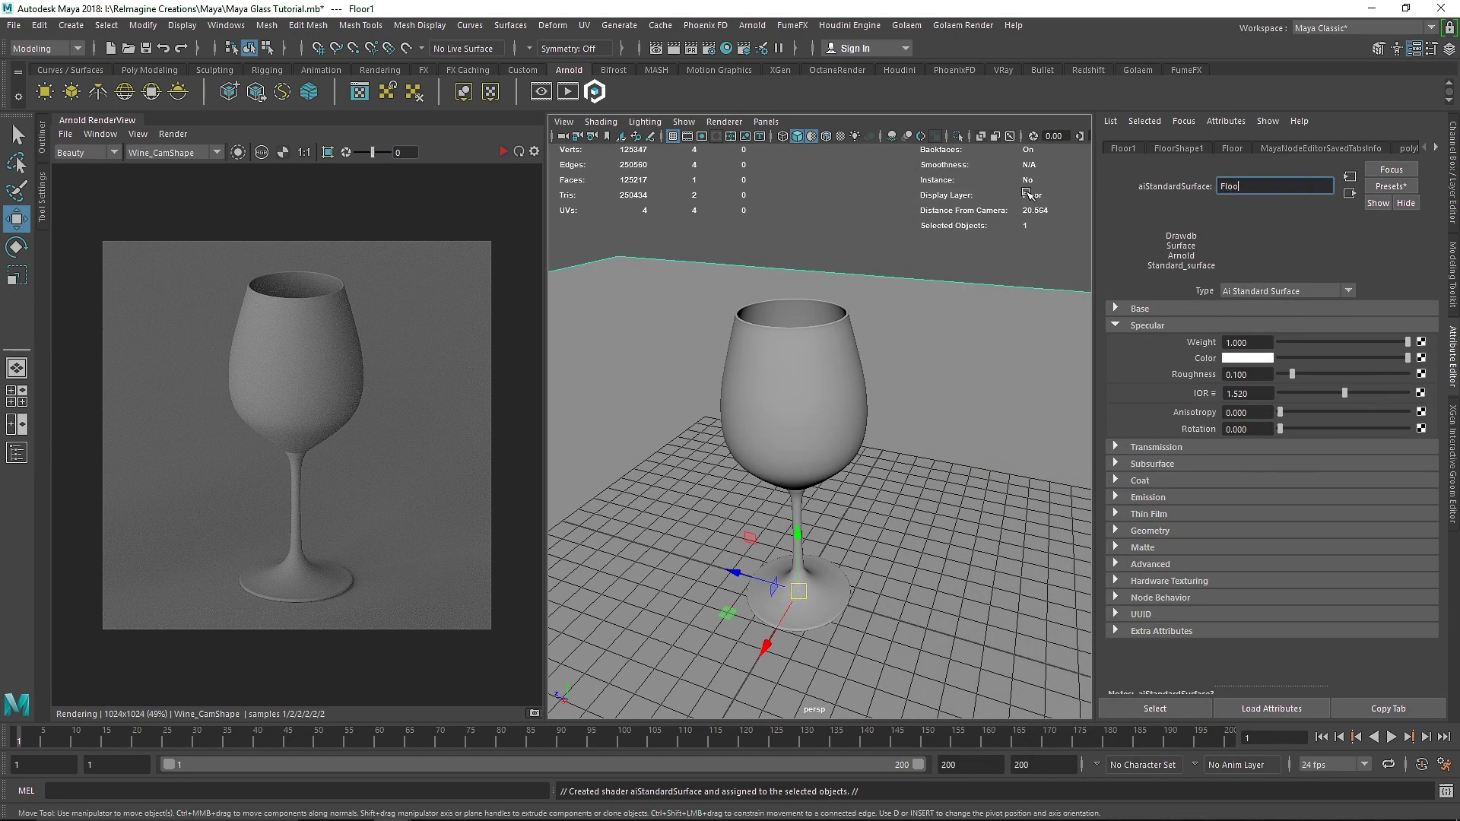
{"action": "type", "text": "loo"}
{"action": "key", "text": "Return"}
{"action": "left_click", "coordinate": [1307, 182]}
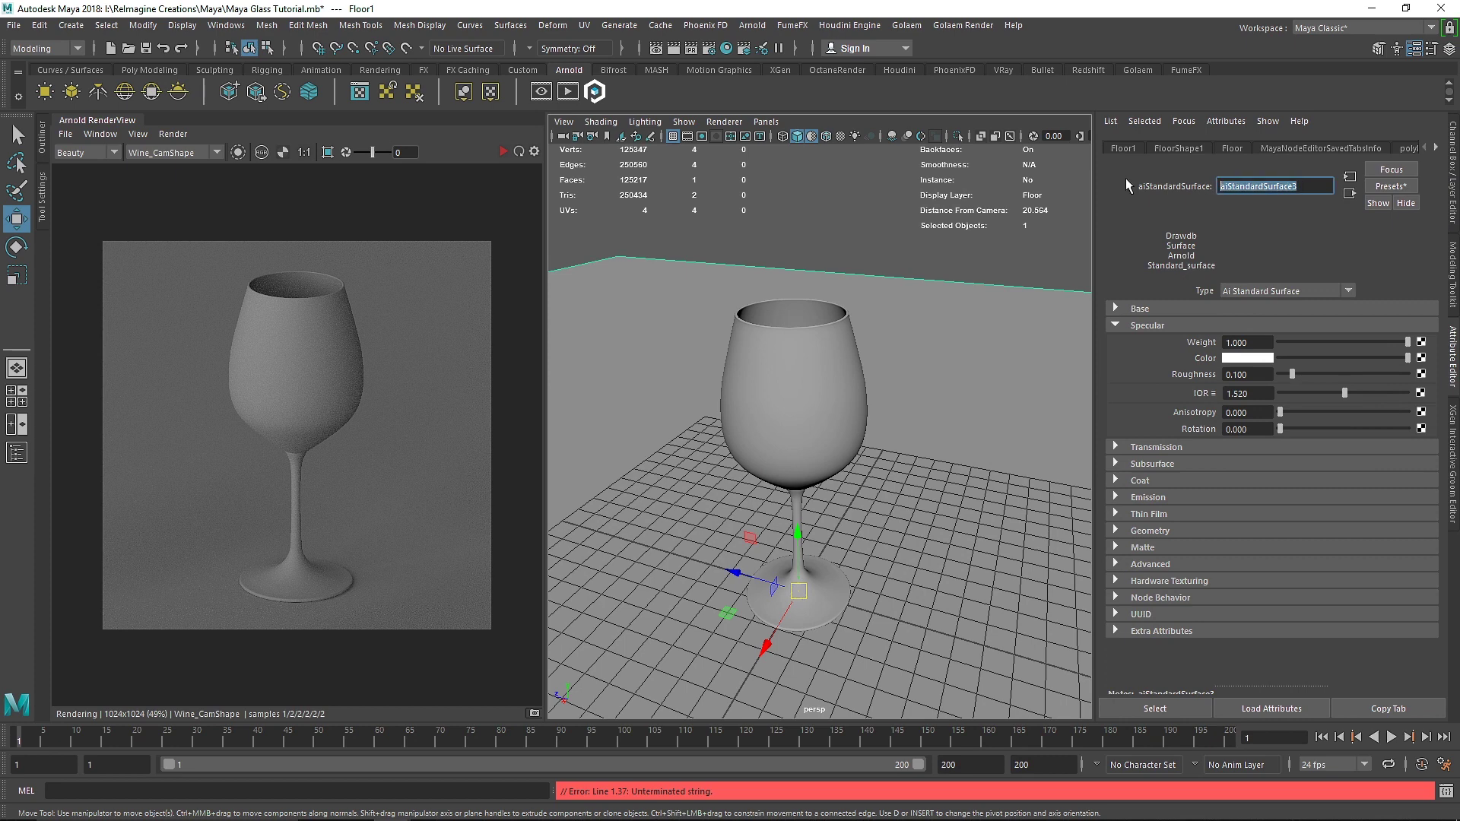
{"action": "type", "text": "Floor"}
{"action": "key", "text": "Return"}
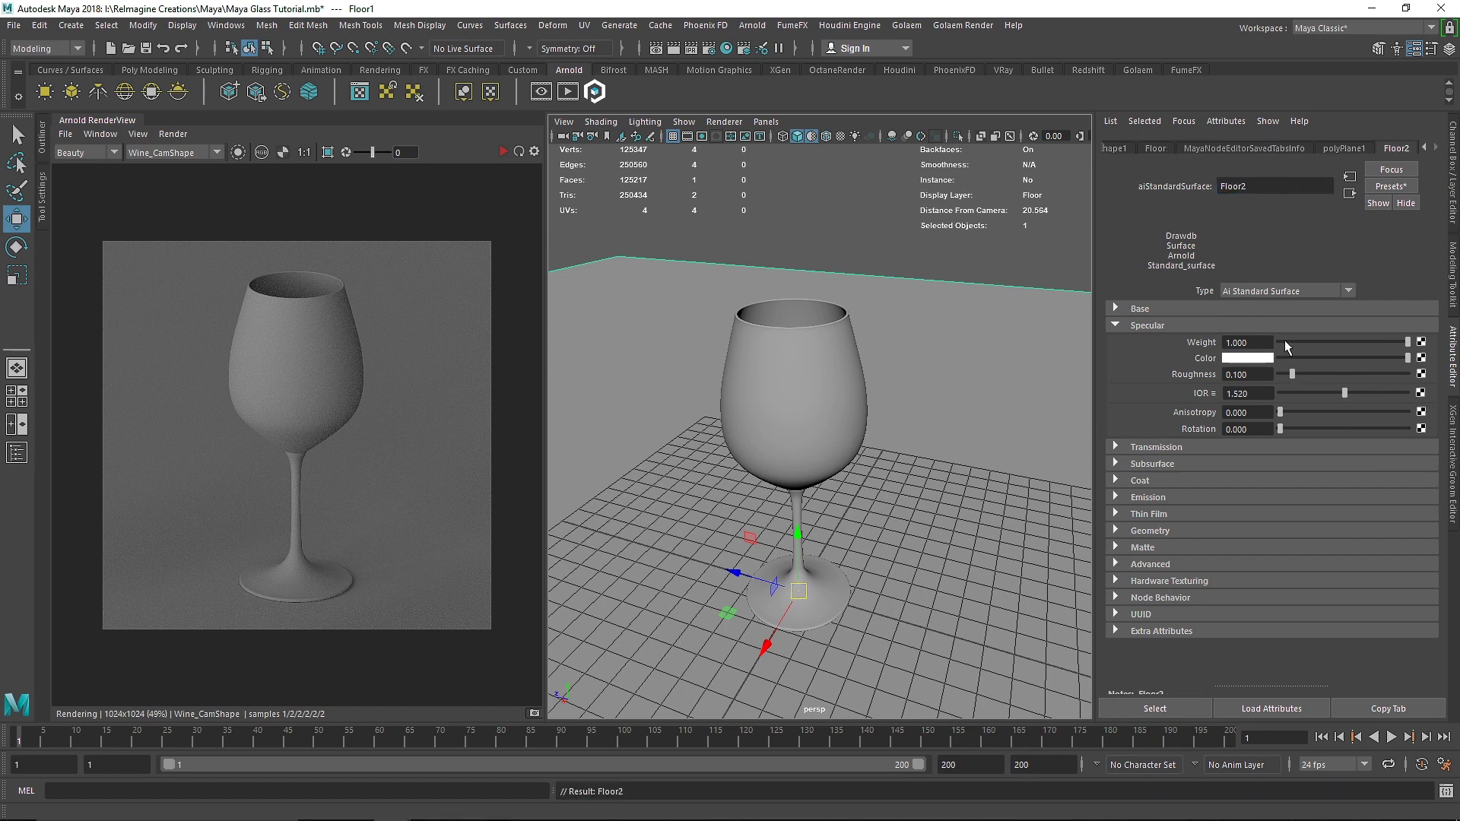
Set the floor material's base weight to 1, its metalness to 1 and its base color to black.
{"action": "left_click", "coordinate": [1238, 326]}
{"action": "left_click", "coordinate": [1230, 308]}
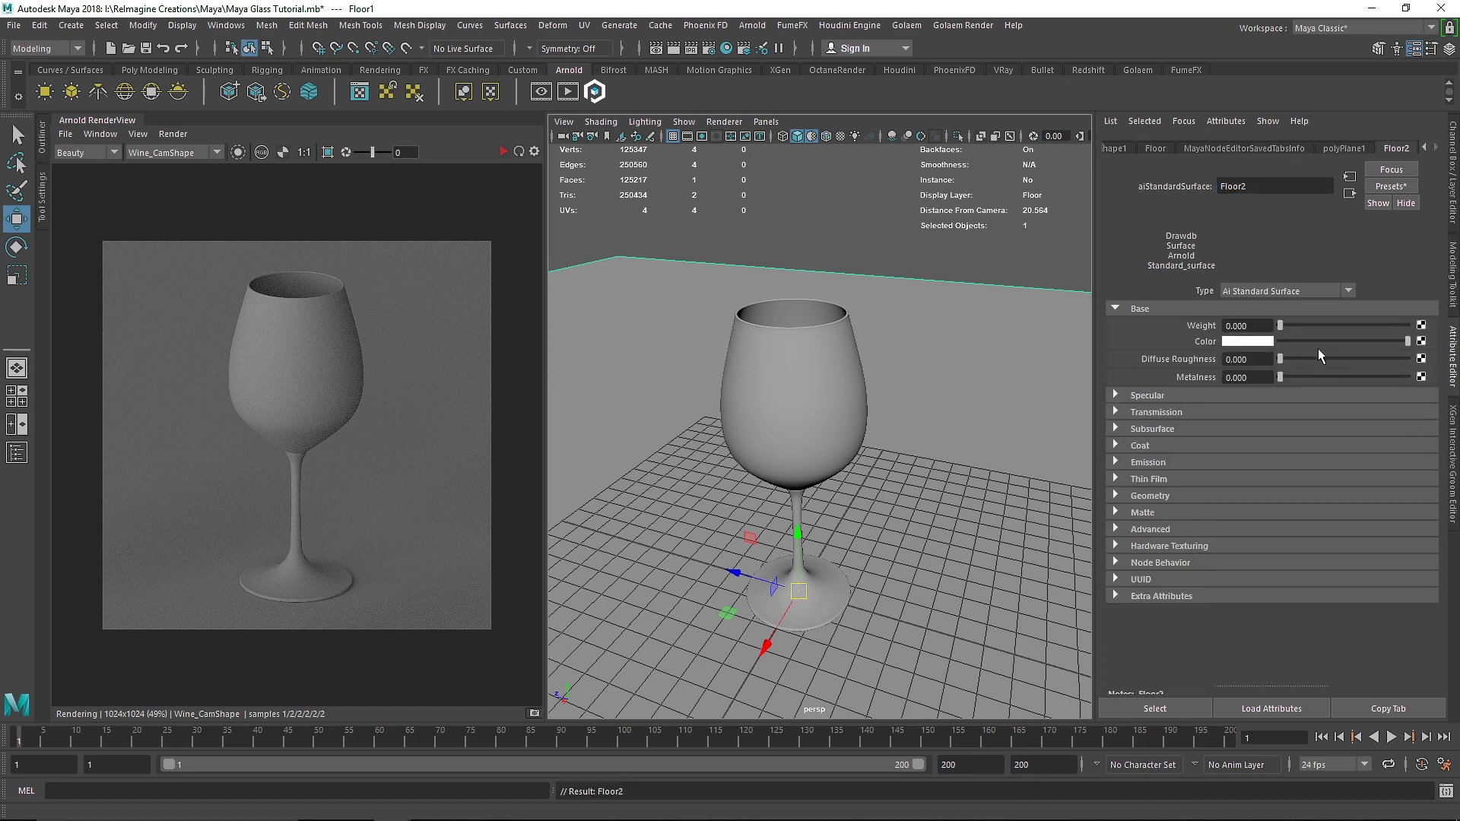
{"action": "left_click_drag", "start_coordinate": [1298, 376], "coordinate": [1414, 376]}
{"action": "left_click_drag", "start_coordinate": [1324, 341], "coordinate": [1254, 334]}
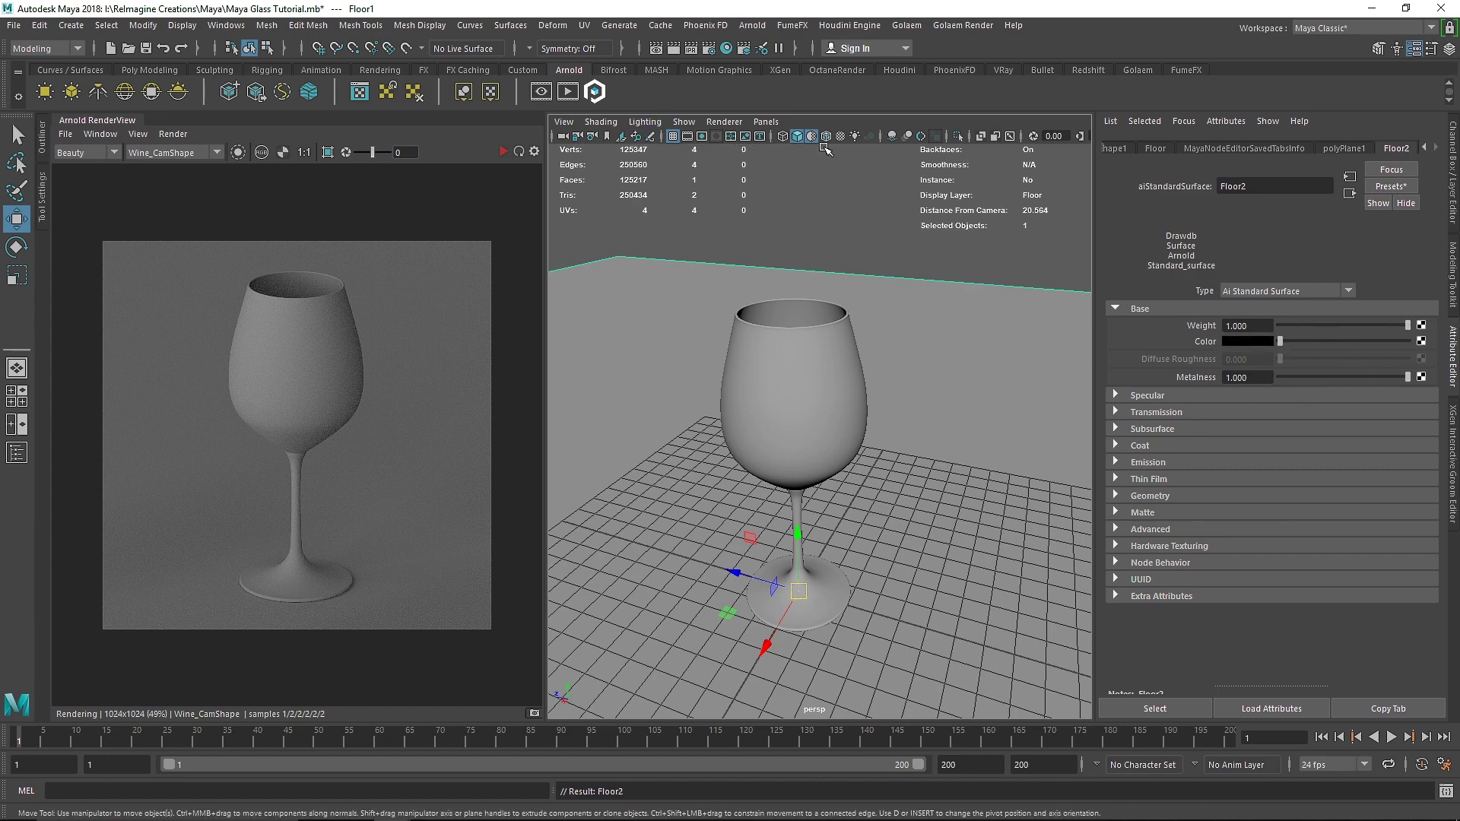
Start the live render and assign a new aiStandardSurface material to the Glass mesh.
{"action": "left_click", "coordinate": [841, 335]}
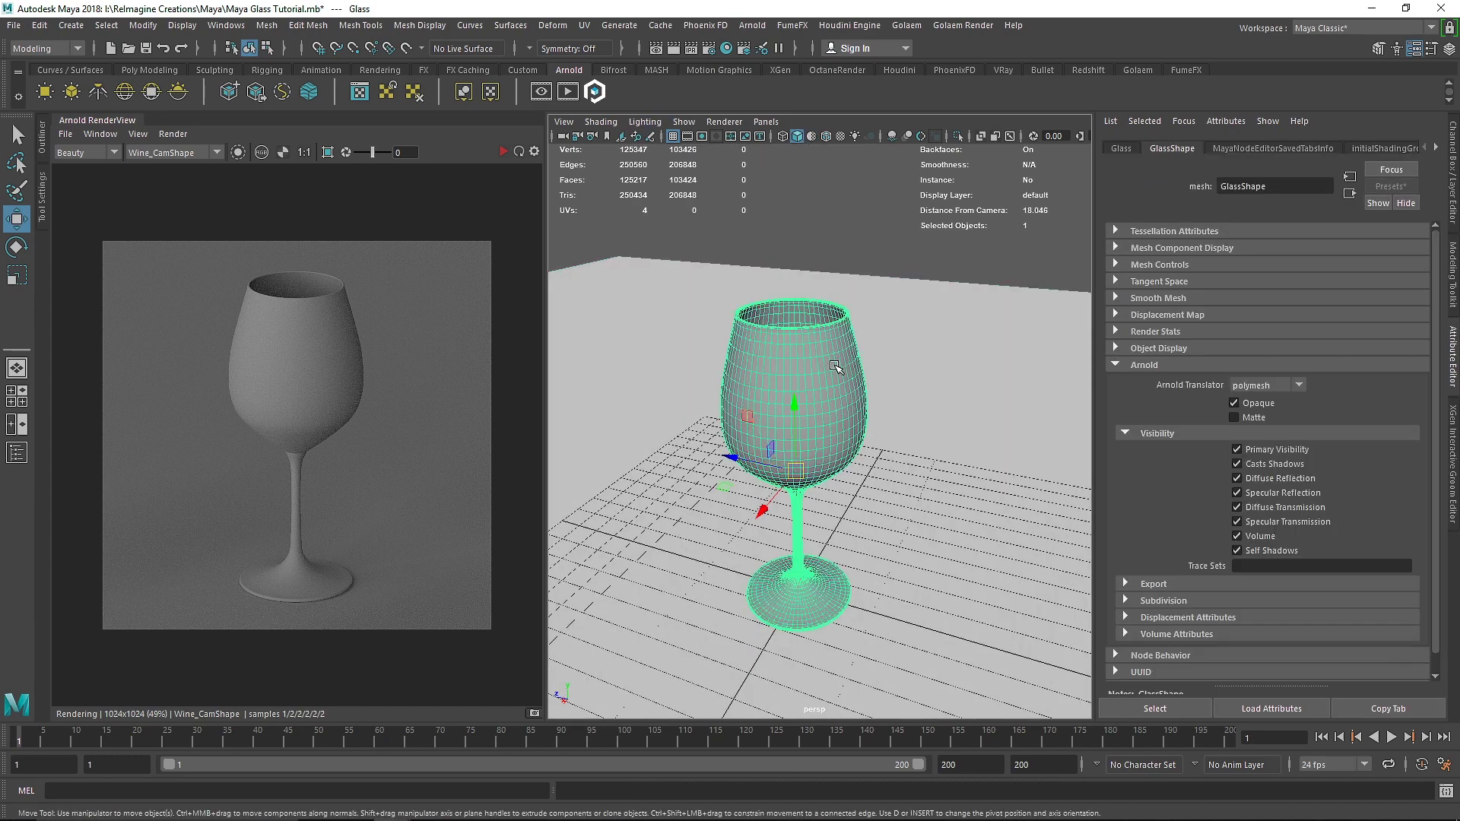
{"action": "right_click_drag", "start_coordinate": [836, 369], "coordinate": [836, 368]}
{"action": "left_click", "coordinate": [502, 151]}
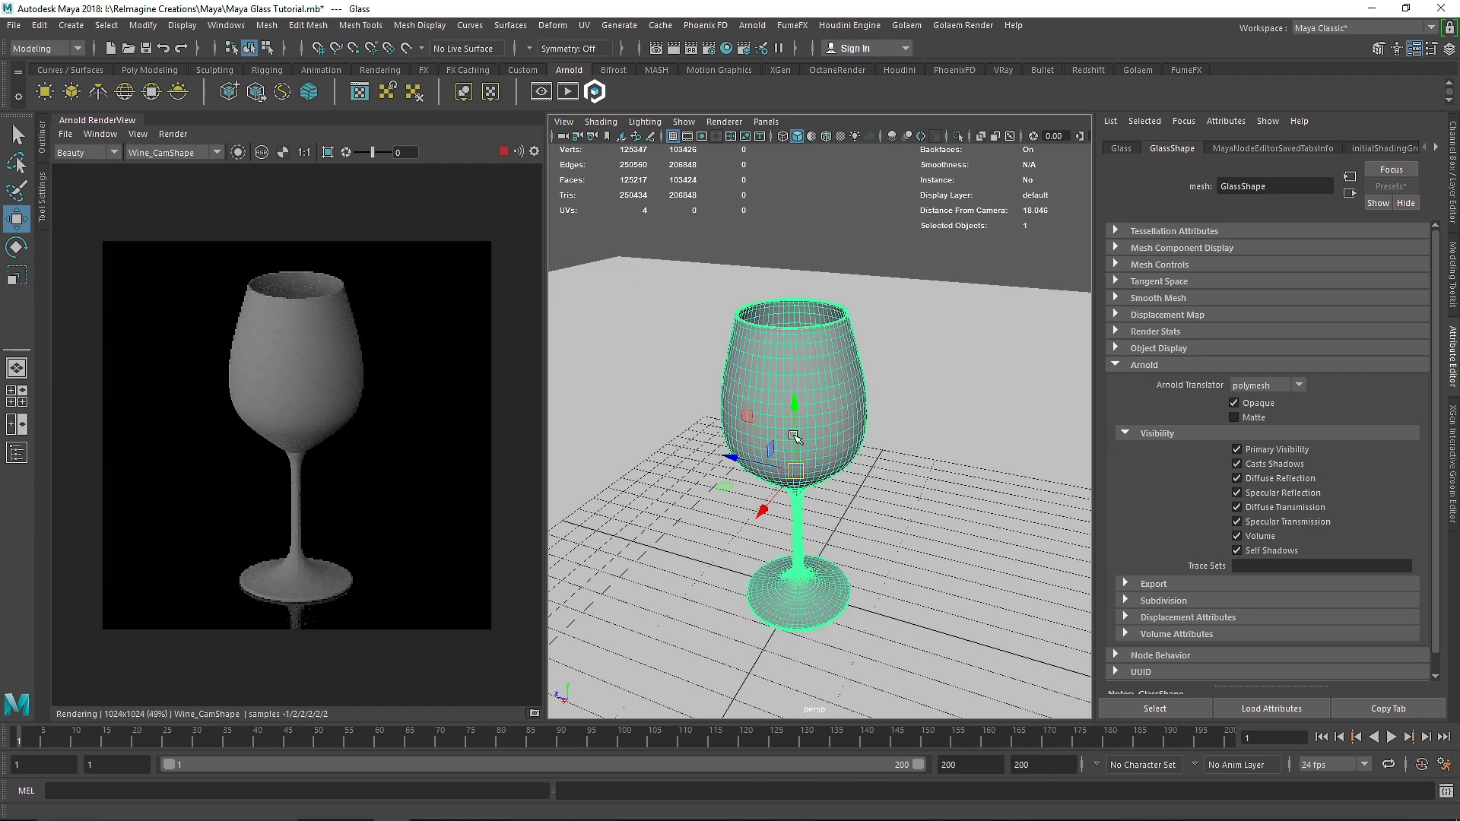
{"action": "right_click_drag", "start_coordinate": [819, 421], "coordinate": [831, 758]}
{"action": "left_click", "coordinate": [943, 325]}
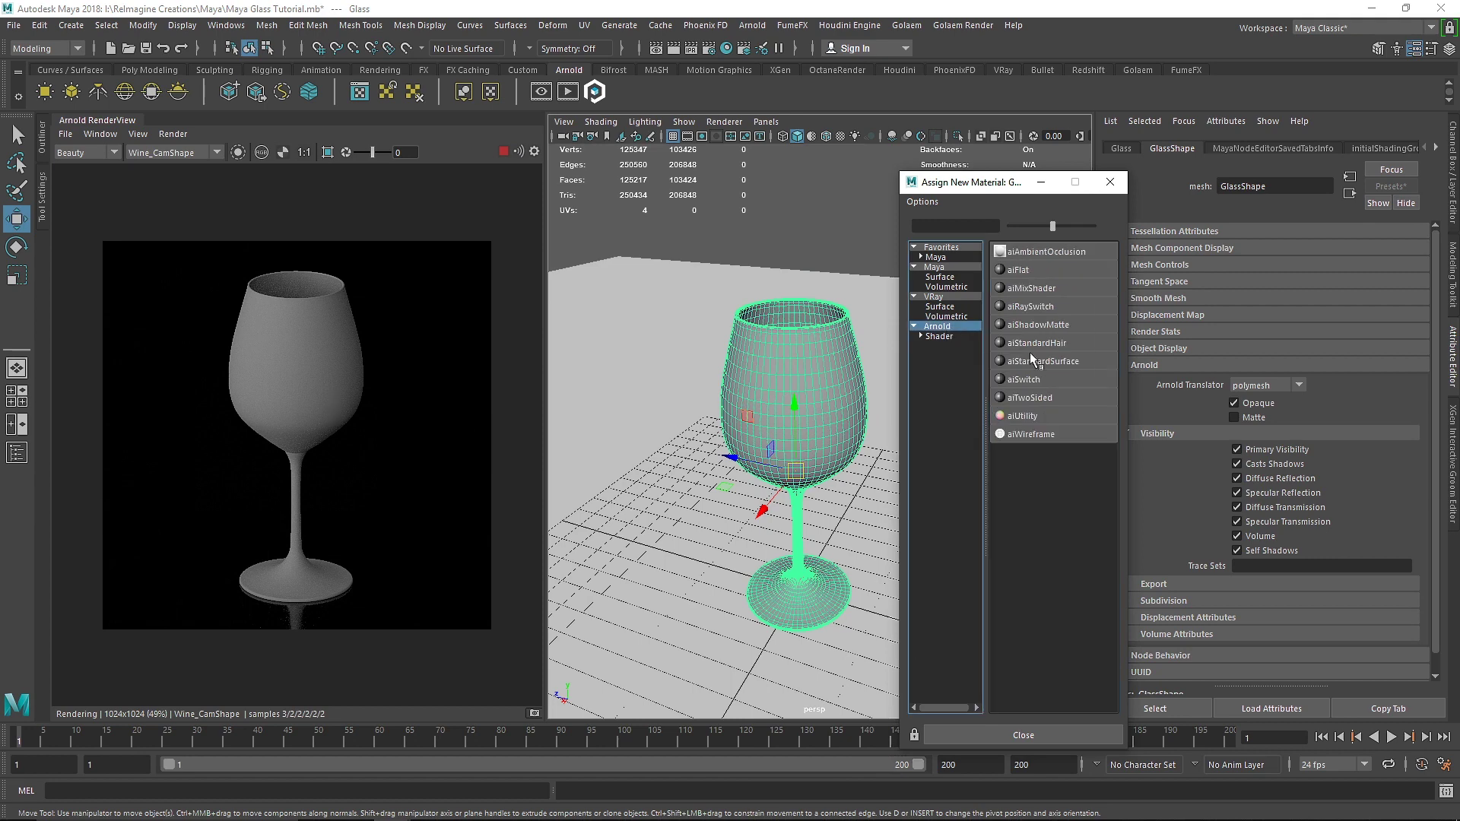
{"action": "left_click", "coordinate": [1041, 361]}
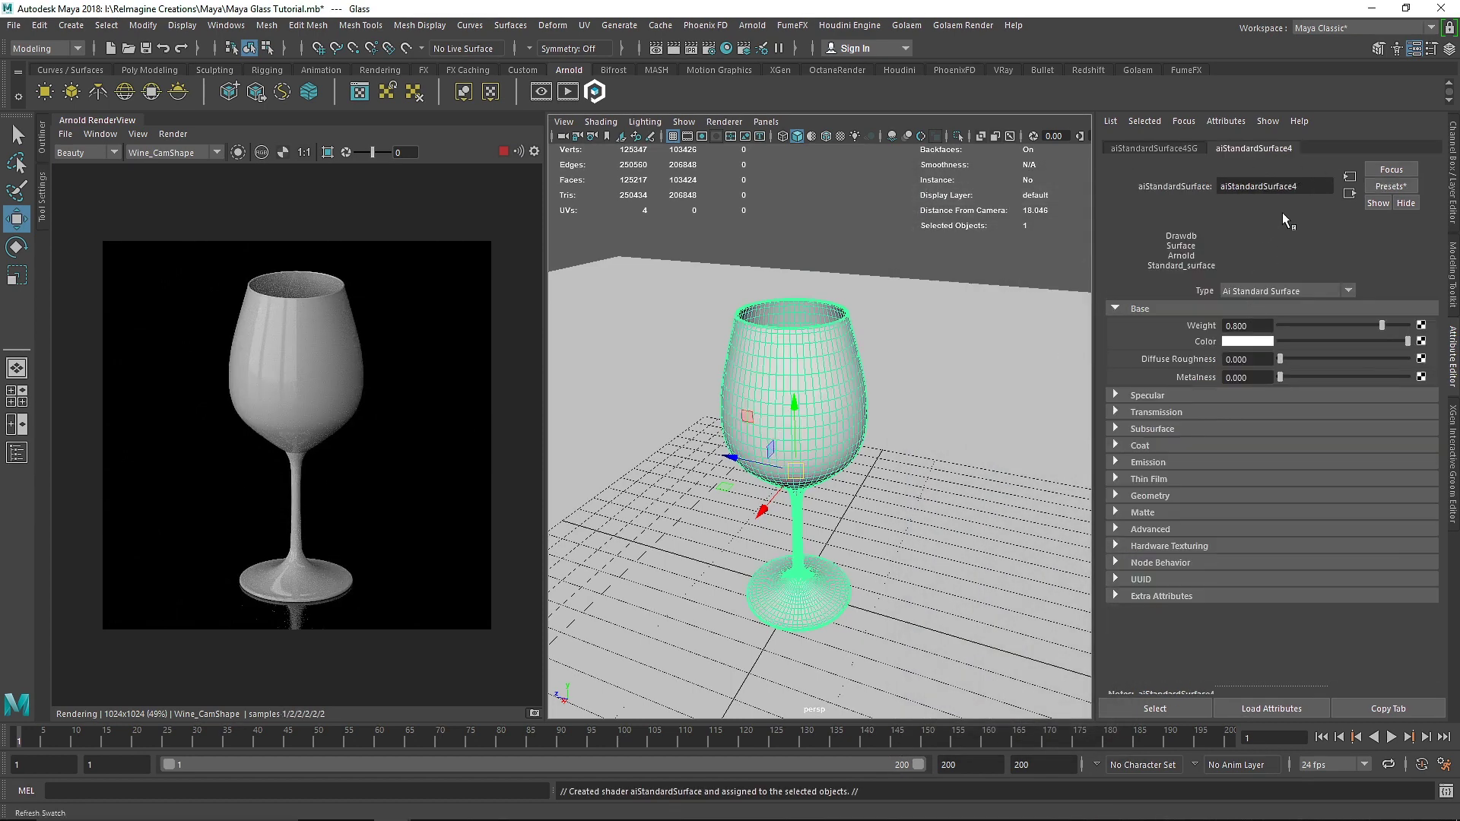
Rename the glass mesh's new material as Wine Glass.
{"action": "double_click", "coordinate": [1282, 186]}
{"action": "type", "text": "Wine Glass"}
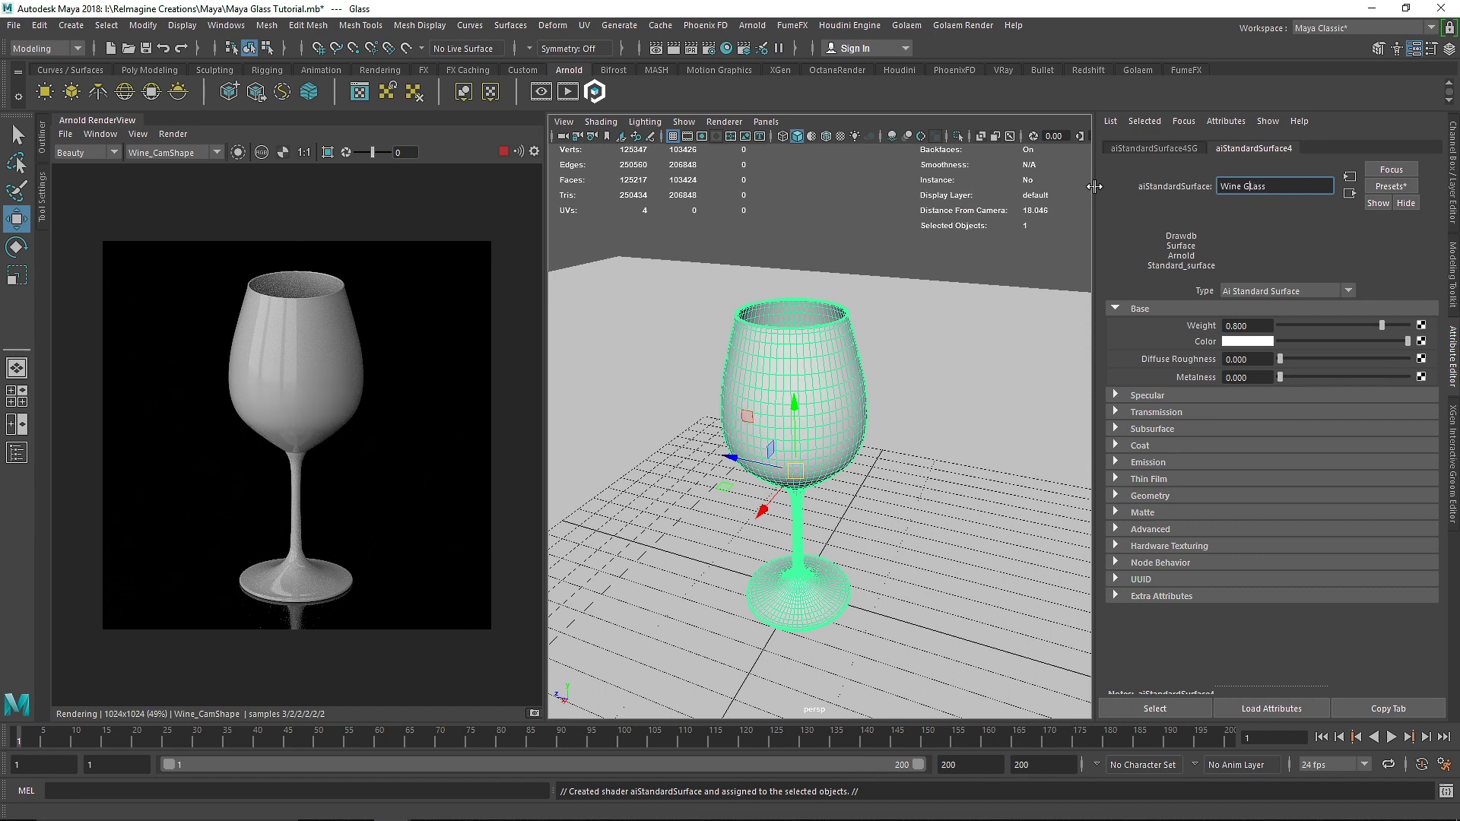
{"action": "key", "text": "Return"}
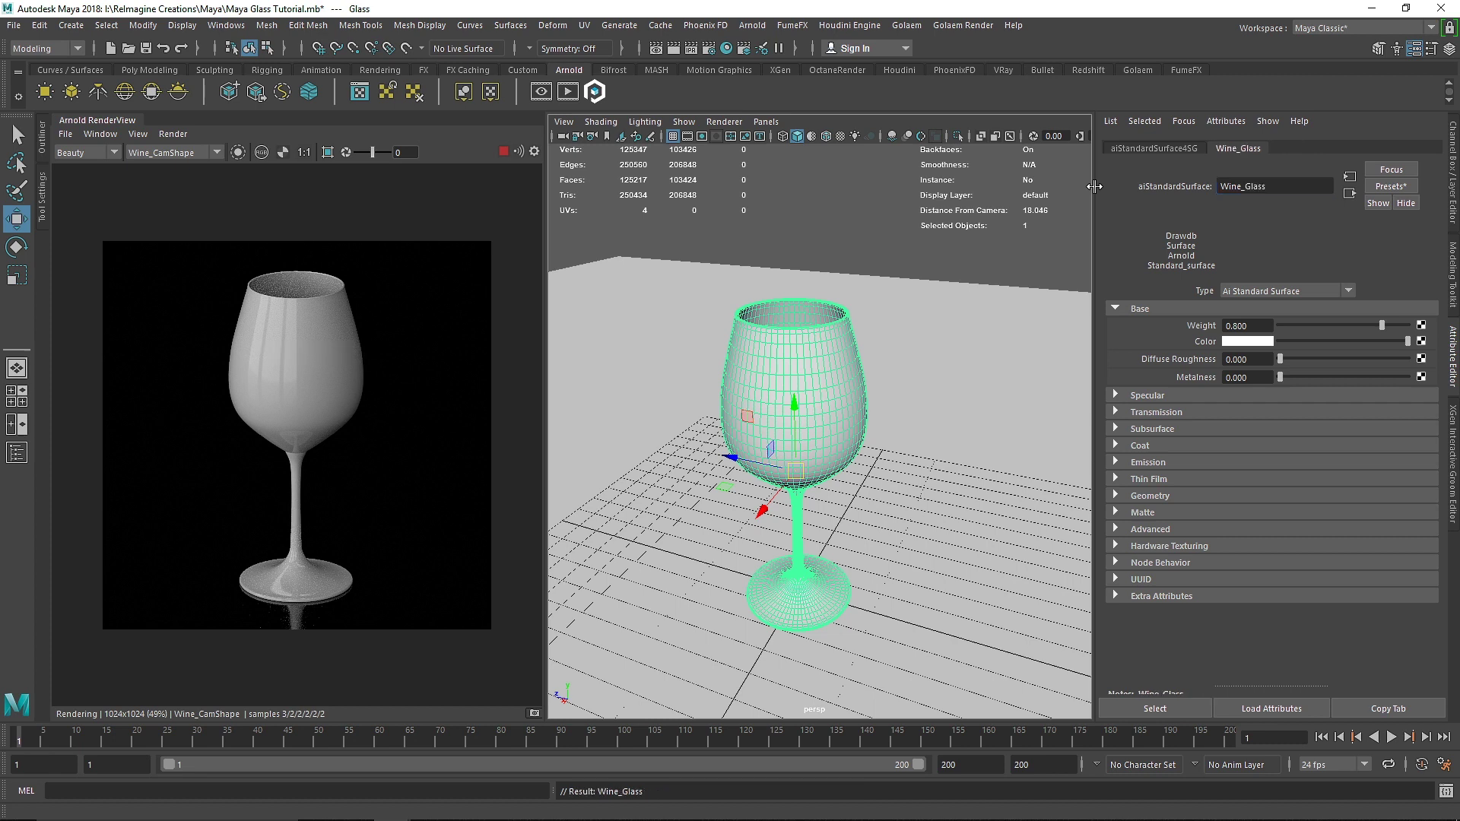
Set the Wine_Glass material's base weight to 0 and its transmission weight to 1.
{"action": "left_click_drag", "start_coordinate": [1319, 324], "coordinate": [1233, 322]}
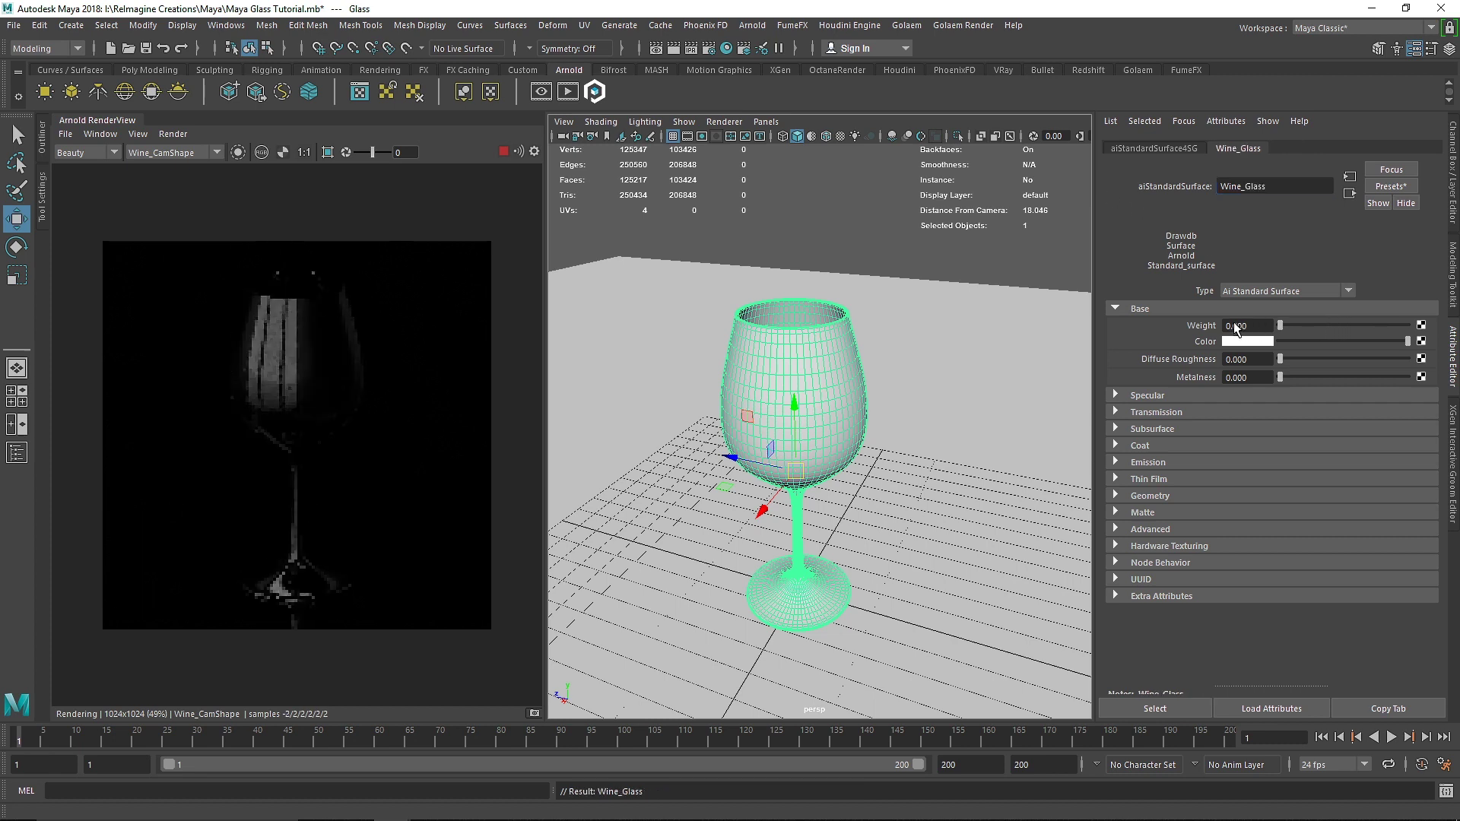
{"action": "left_click", "coordinate": [1148, 310]}
{"action": "left_click", "coordinate": [1160, 341]}
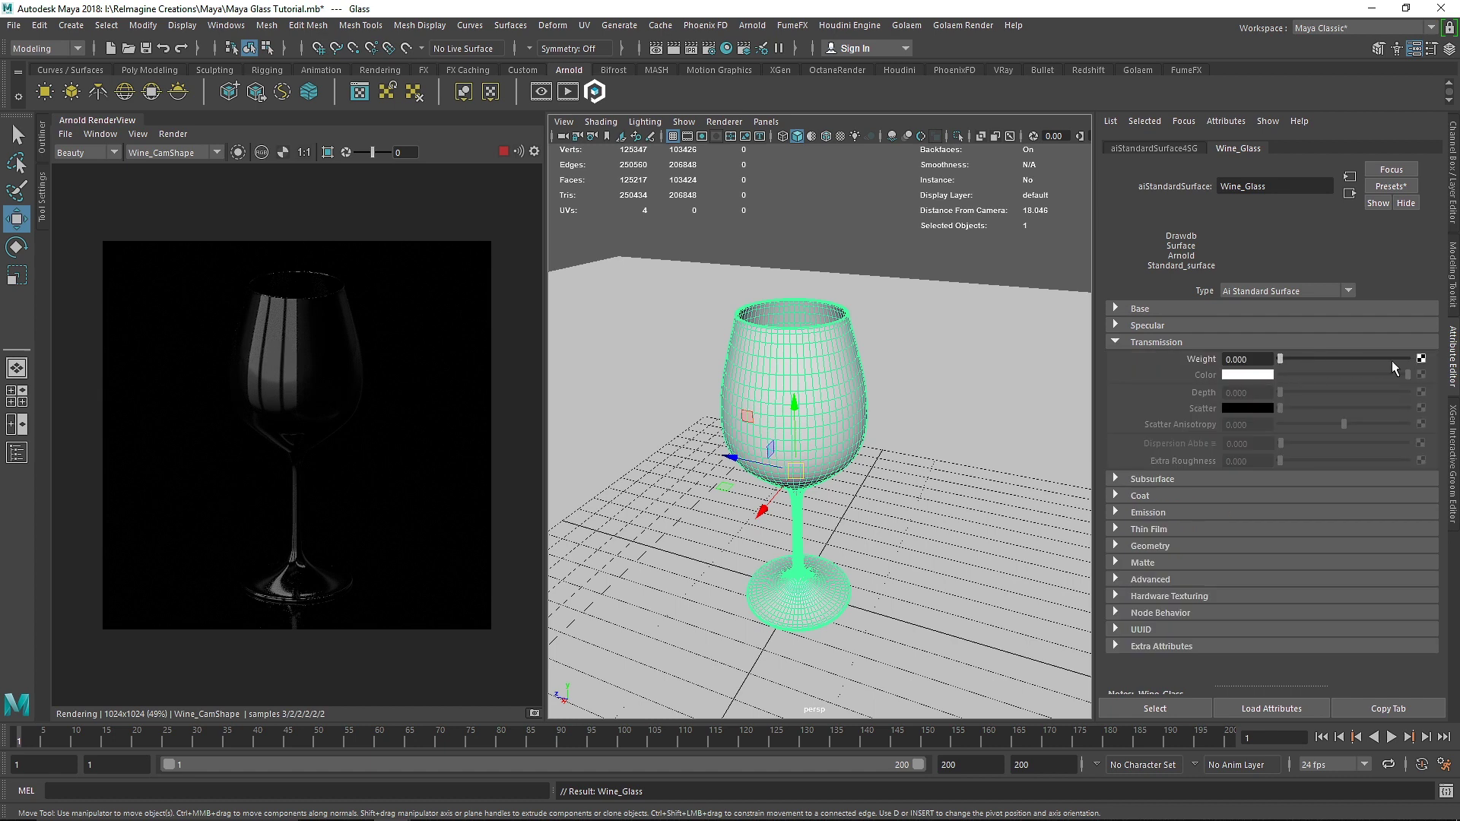
{"action": "left_click_drag", "start_coordinate": [1391, 361], "coordinate": [1414, 359]}
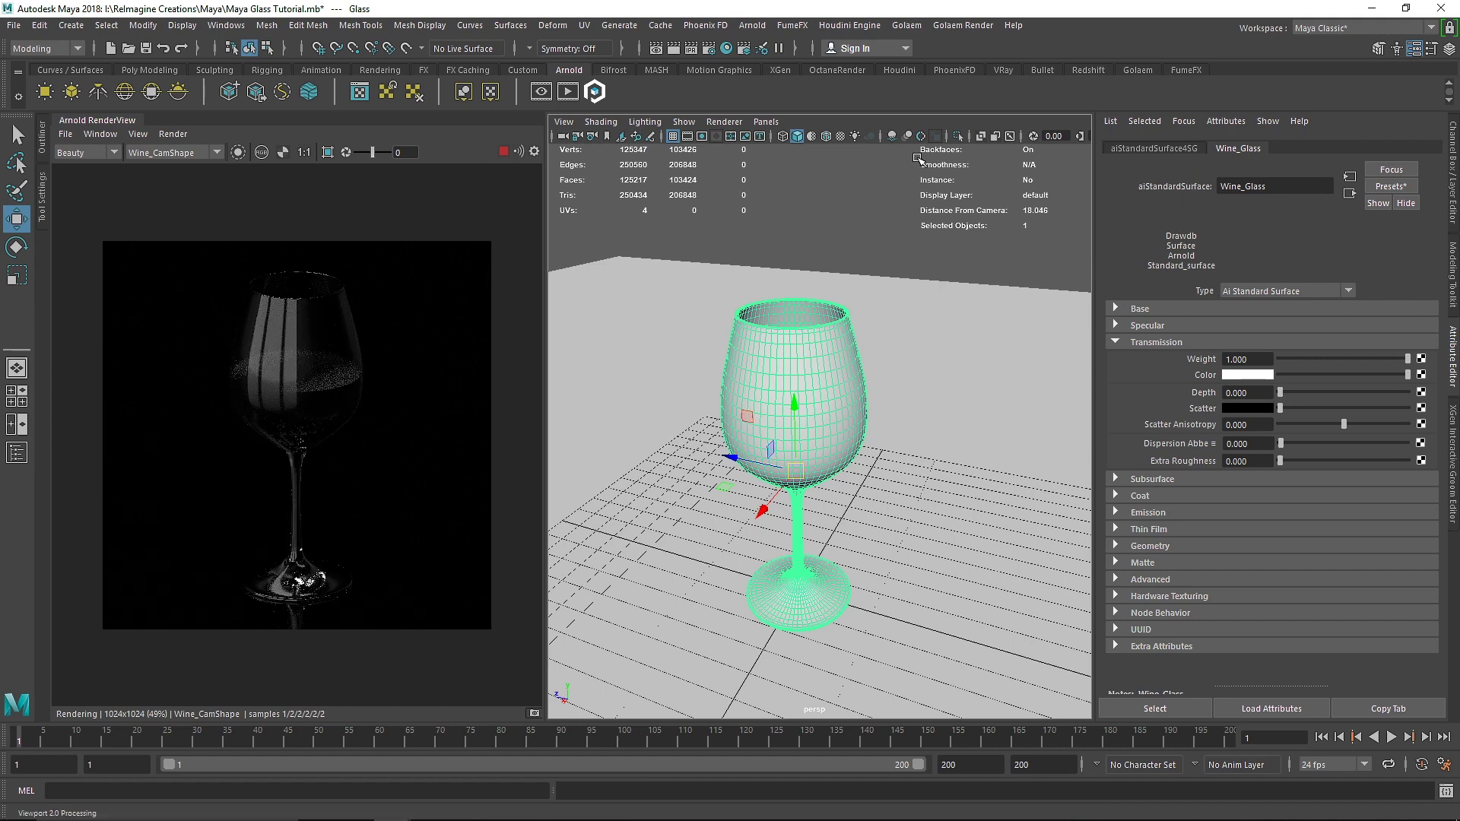
Turn off Opaque in the Arnold attributes of the glass shape, toggling it to compare the render.
{"action": "left_click", "coordinate": [875, 201]}
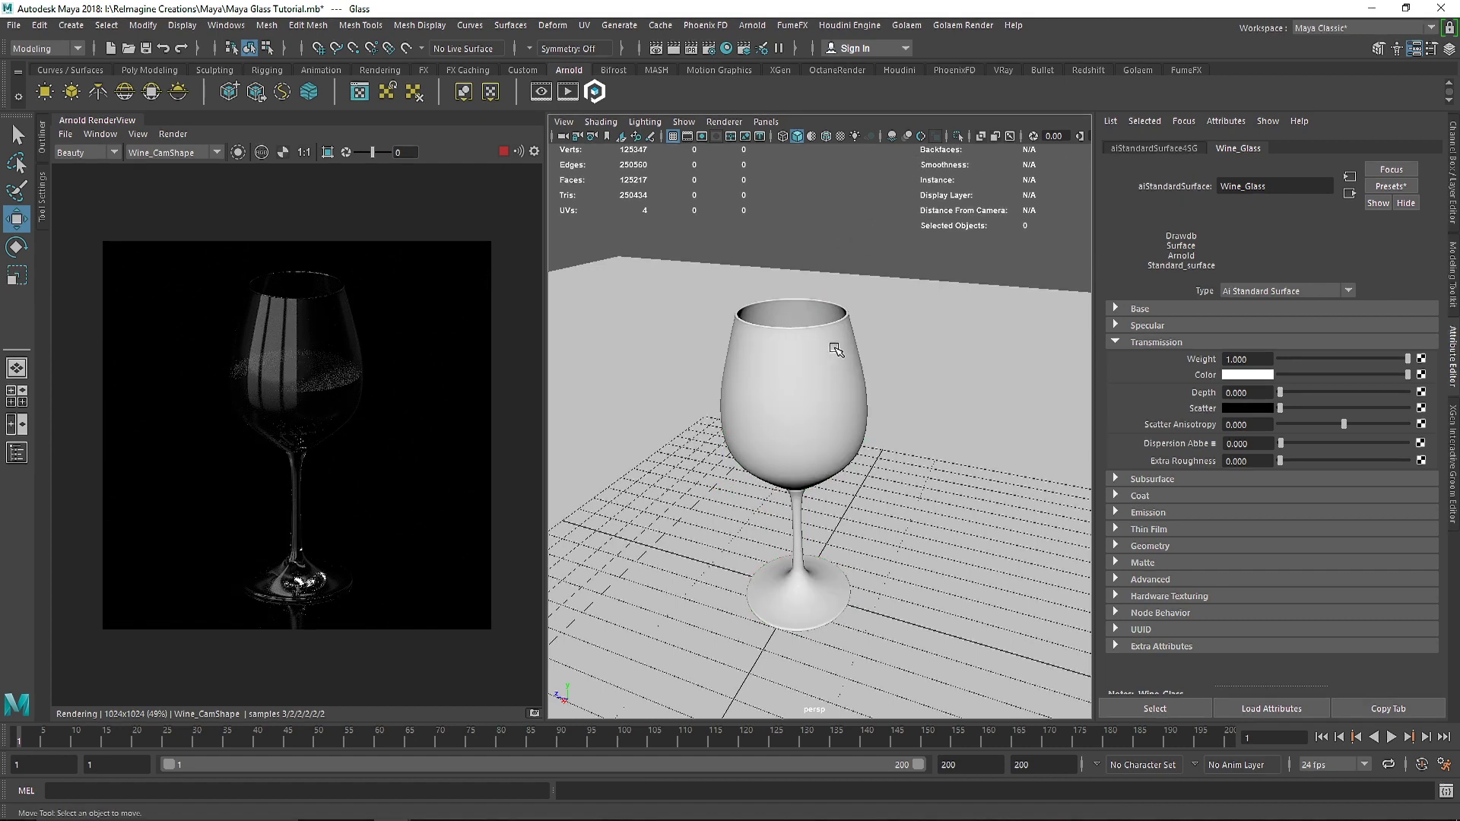
{"action": "left_click", "coordinate": [832, 367]}
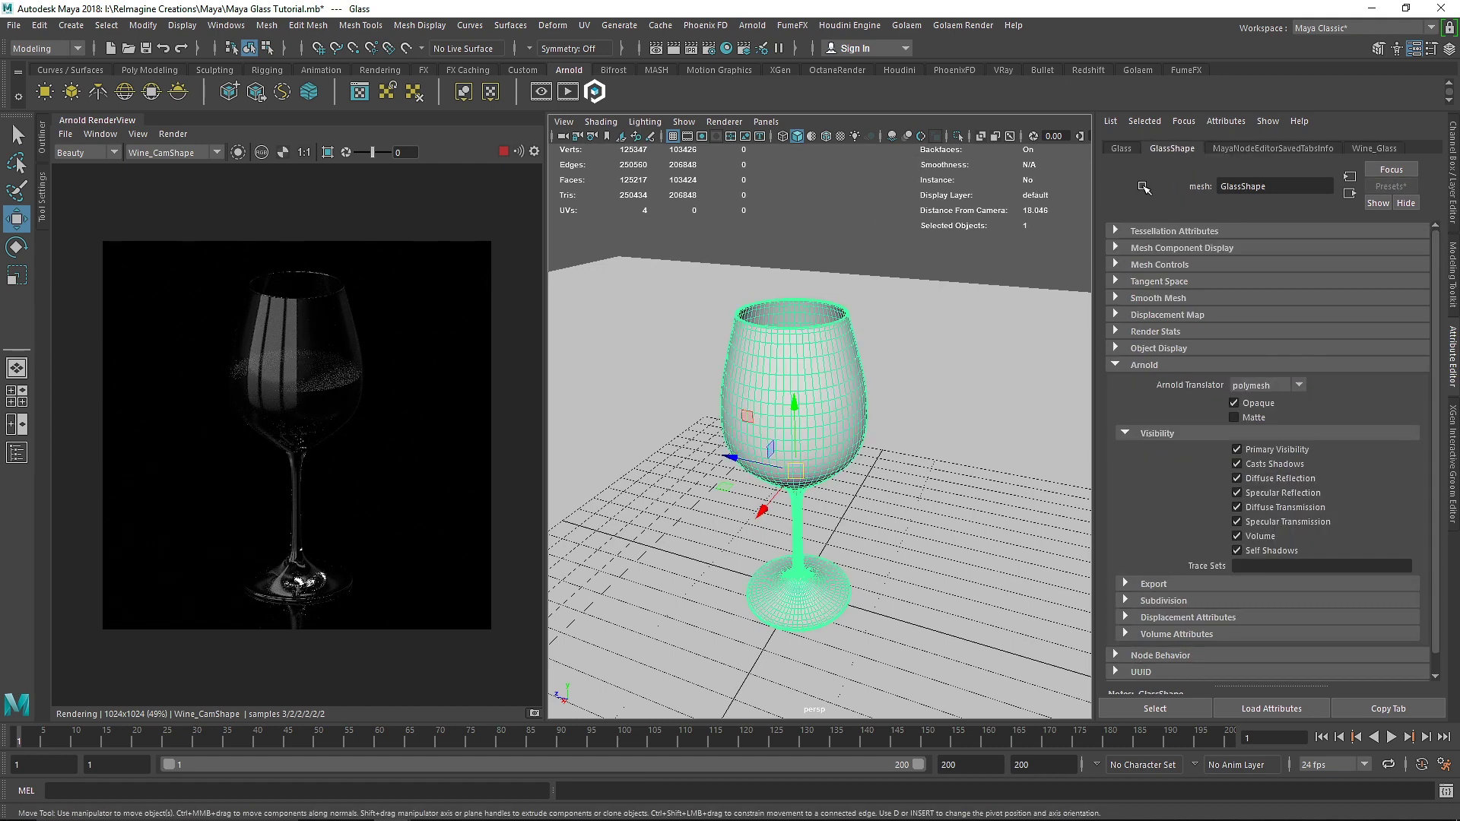
{"action": "left_click", "coordinate": [1250, 404]}
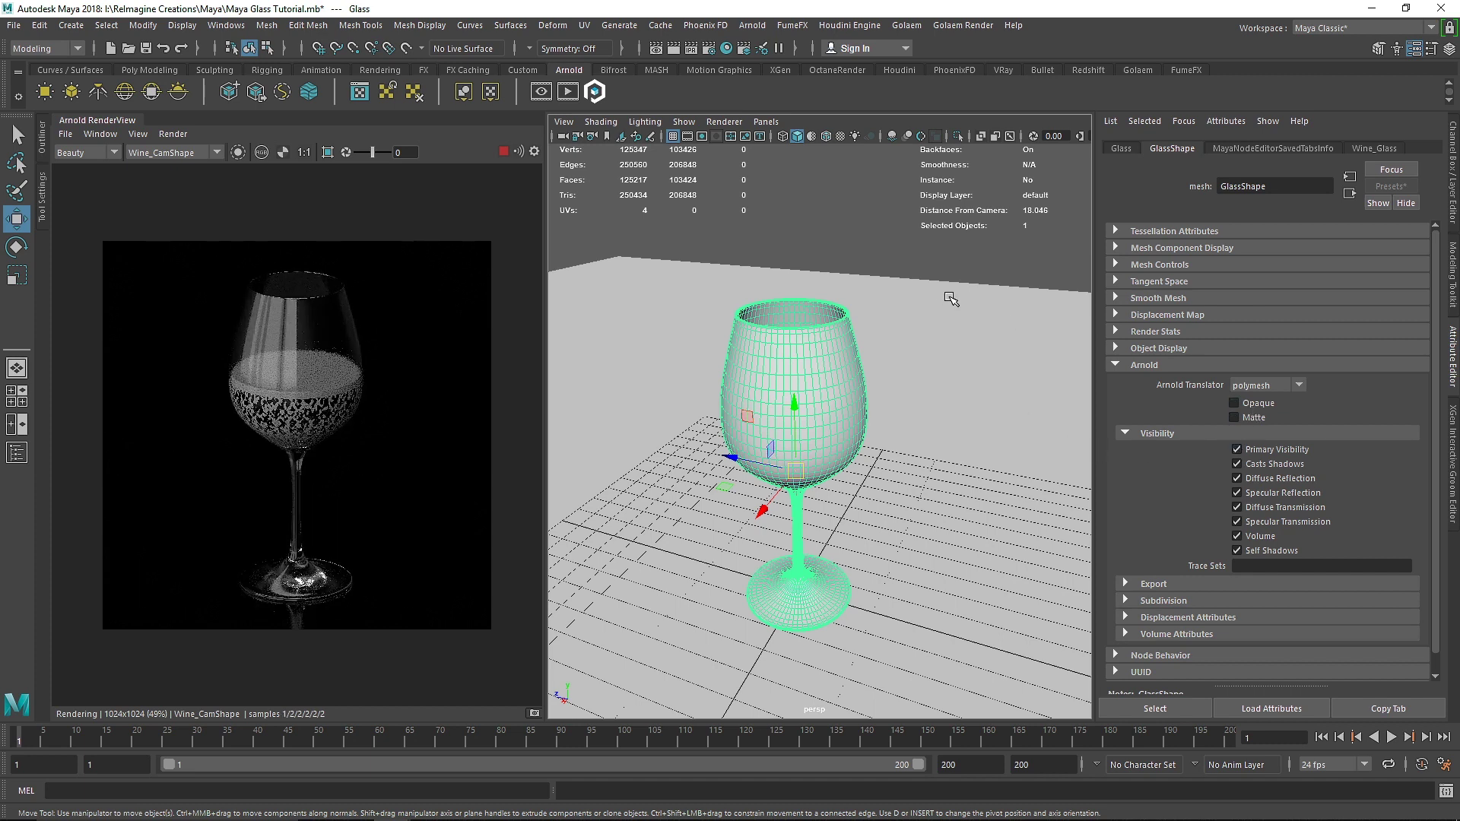
{"action": "left_click", "coordinate": [1245, 404]}
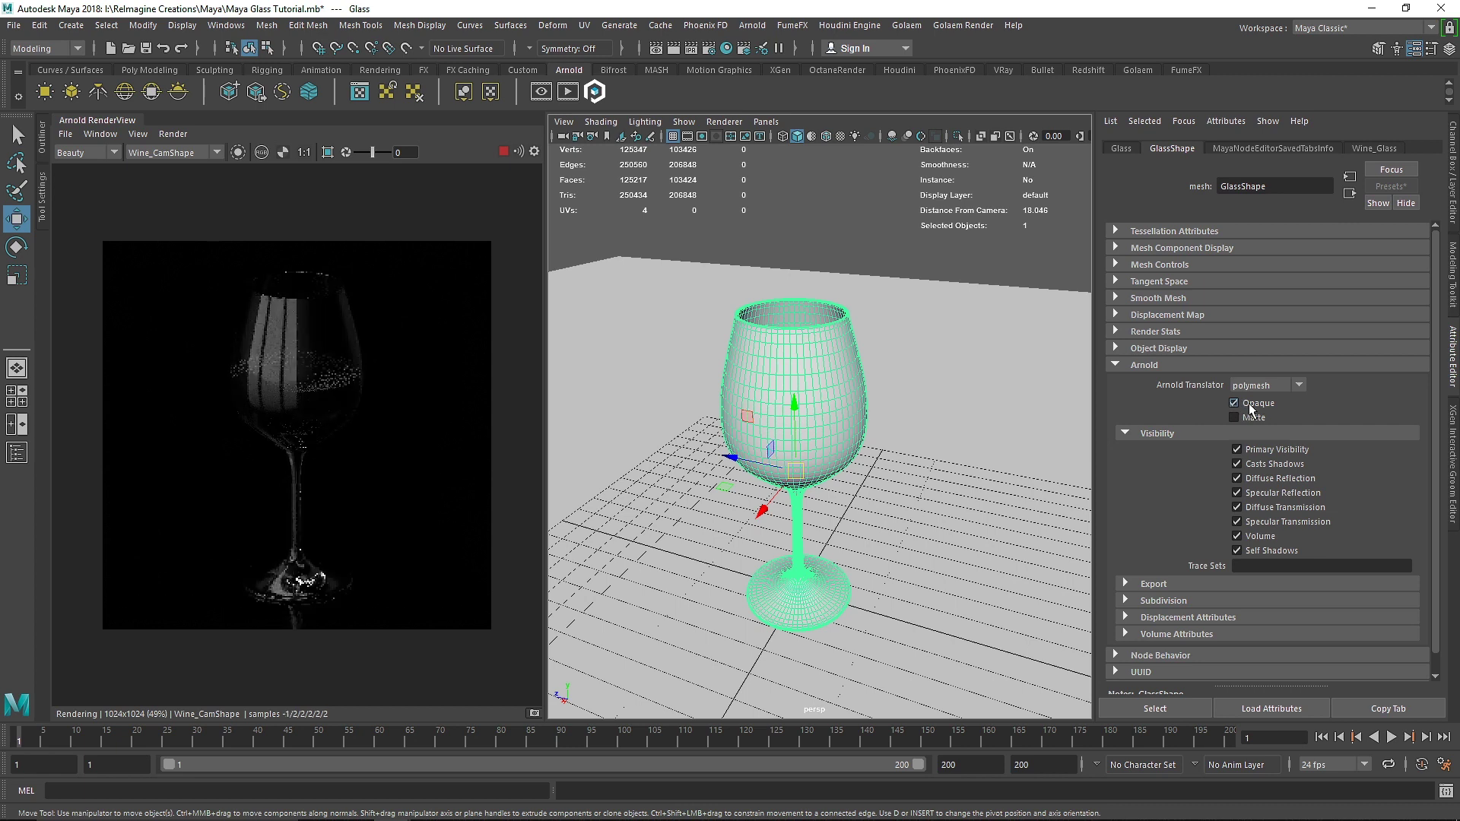
{"action": "left_click", "coordinate": [1250, 409]}
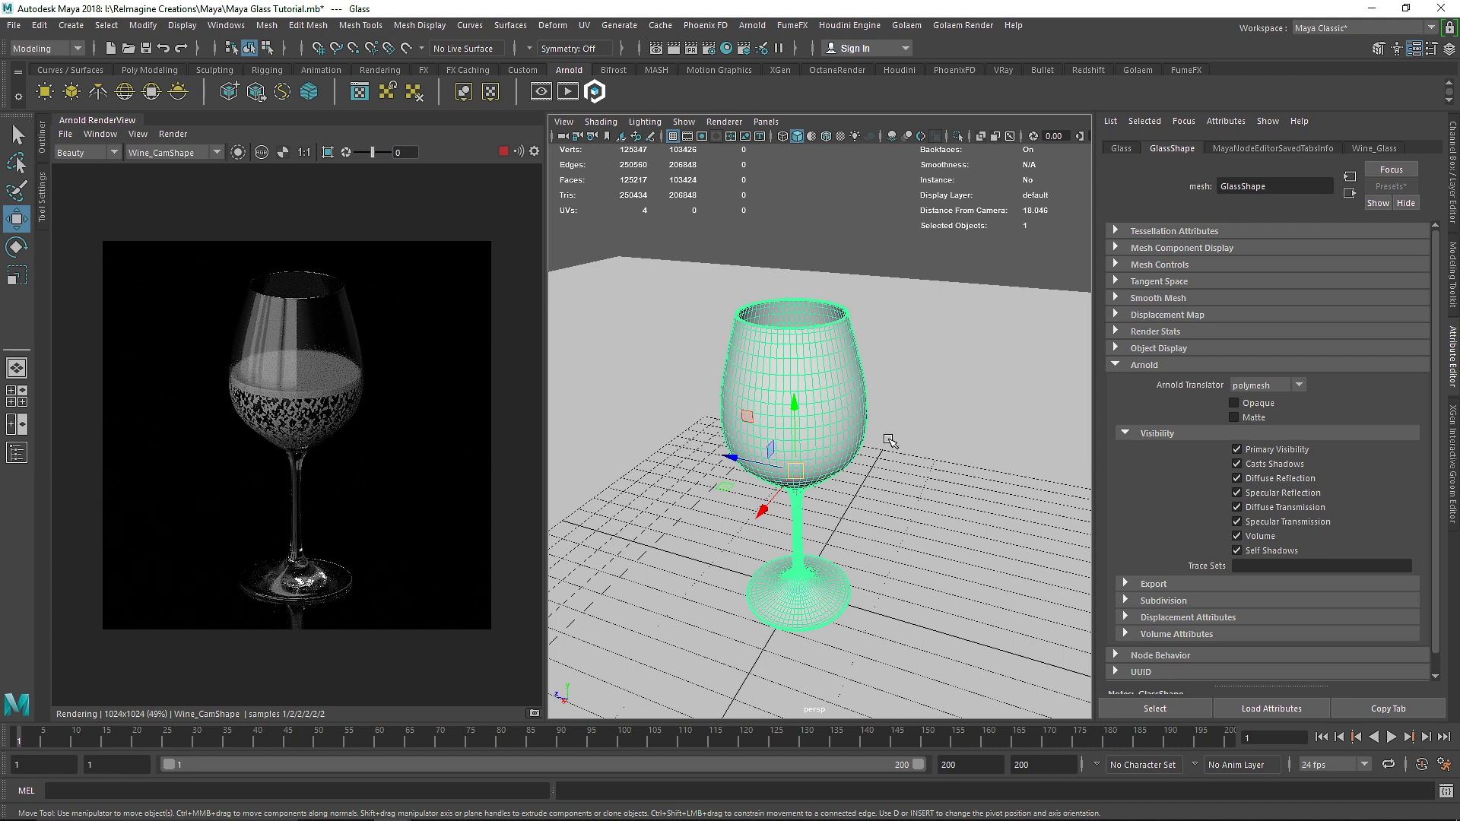
Review the specular IOR and transmission settings of the Wine_Glass material.
{"action": "left_click", "coordinate": [1362, 146]}
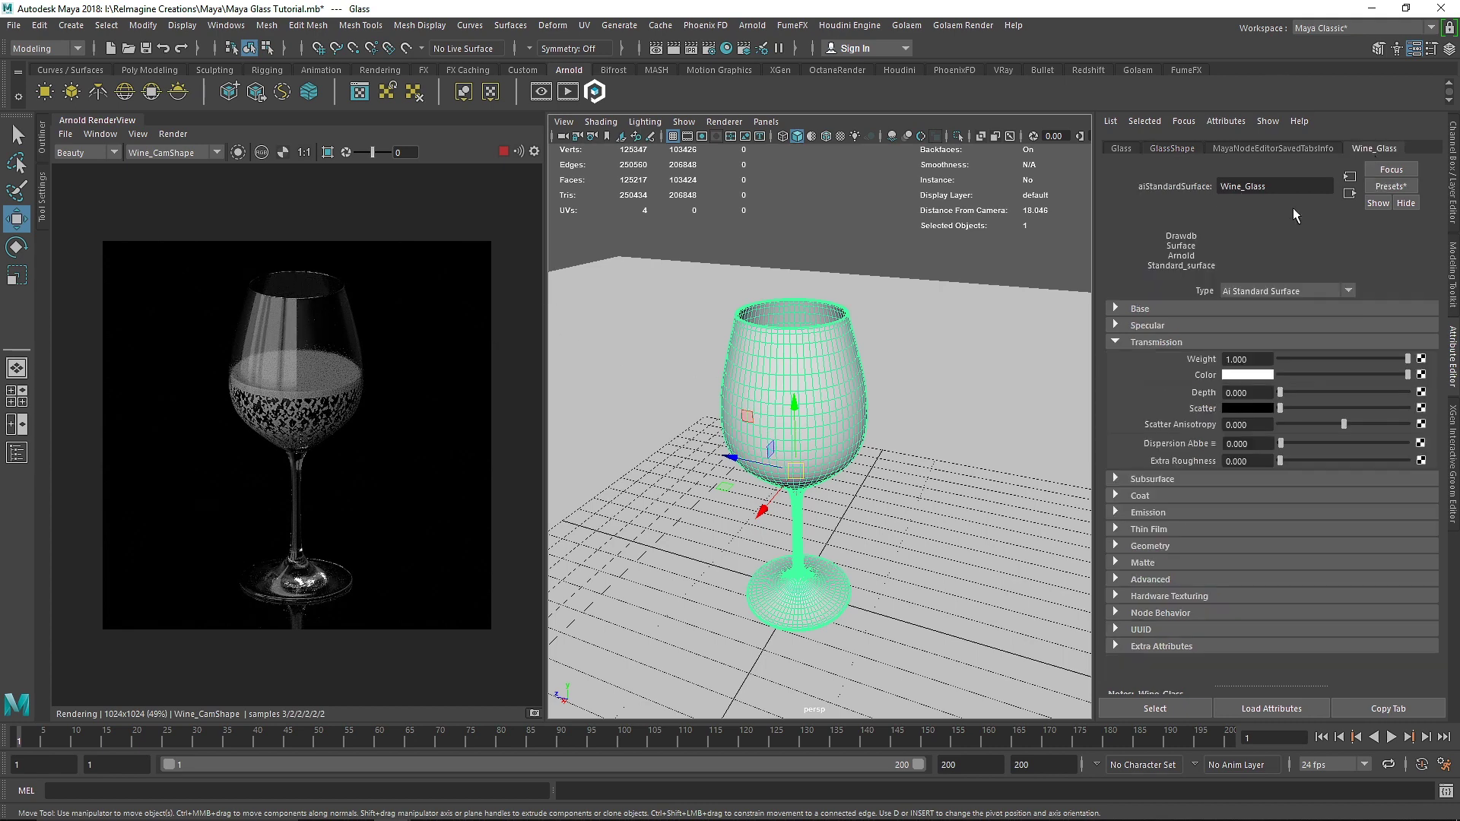
{"action": "left_click", "coordinate": [1178, 308]}
{"action": "left_click", "coordinate": [1169, 325]}
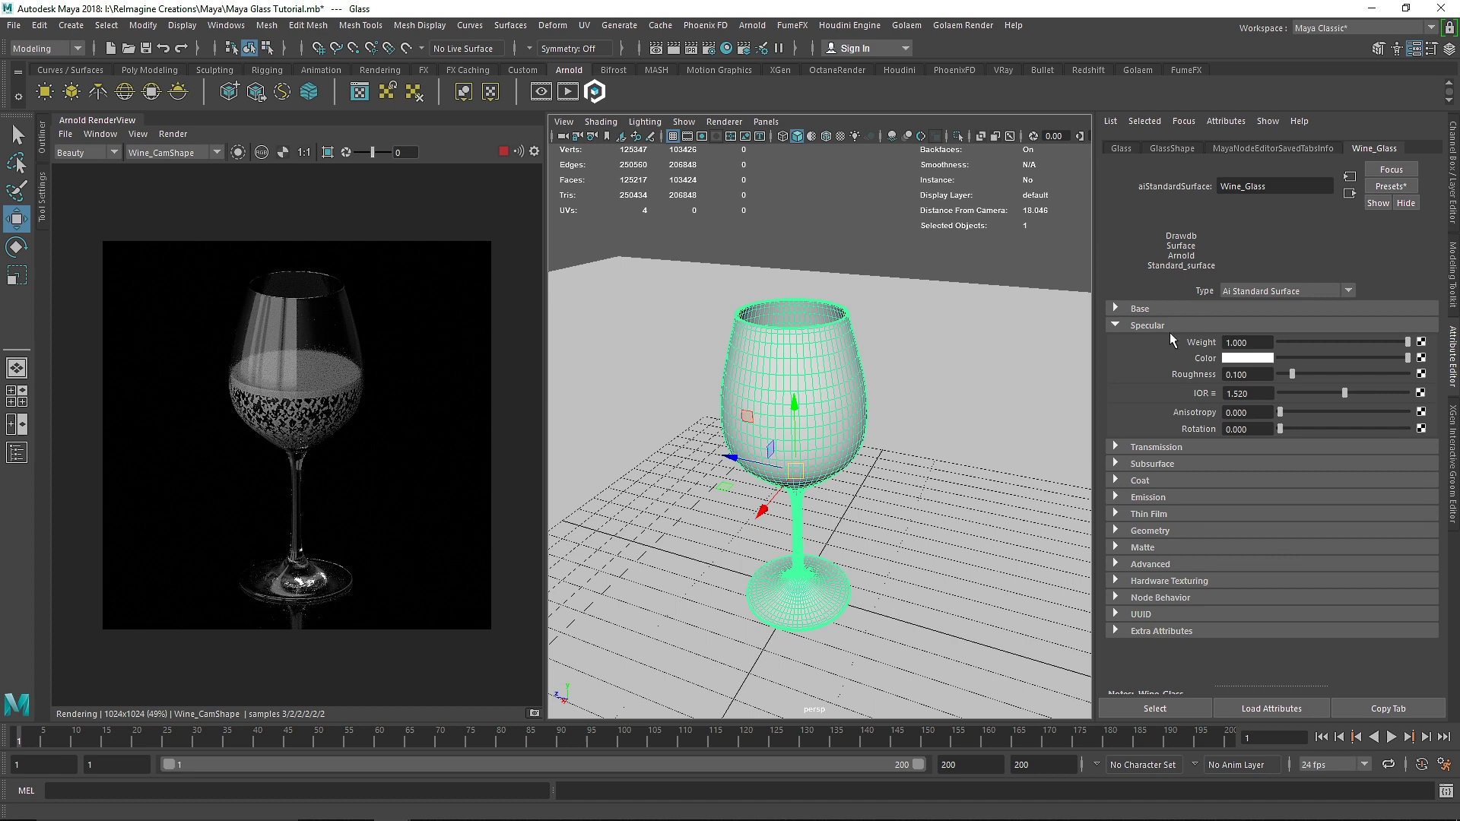
{"action": "left_click", "coordinate": [1237, 393]}
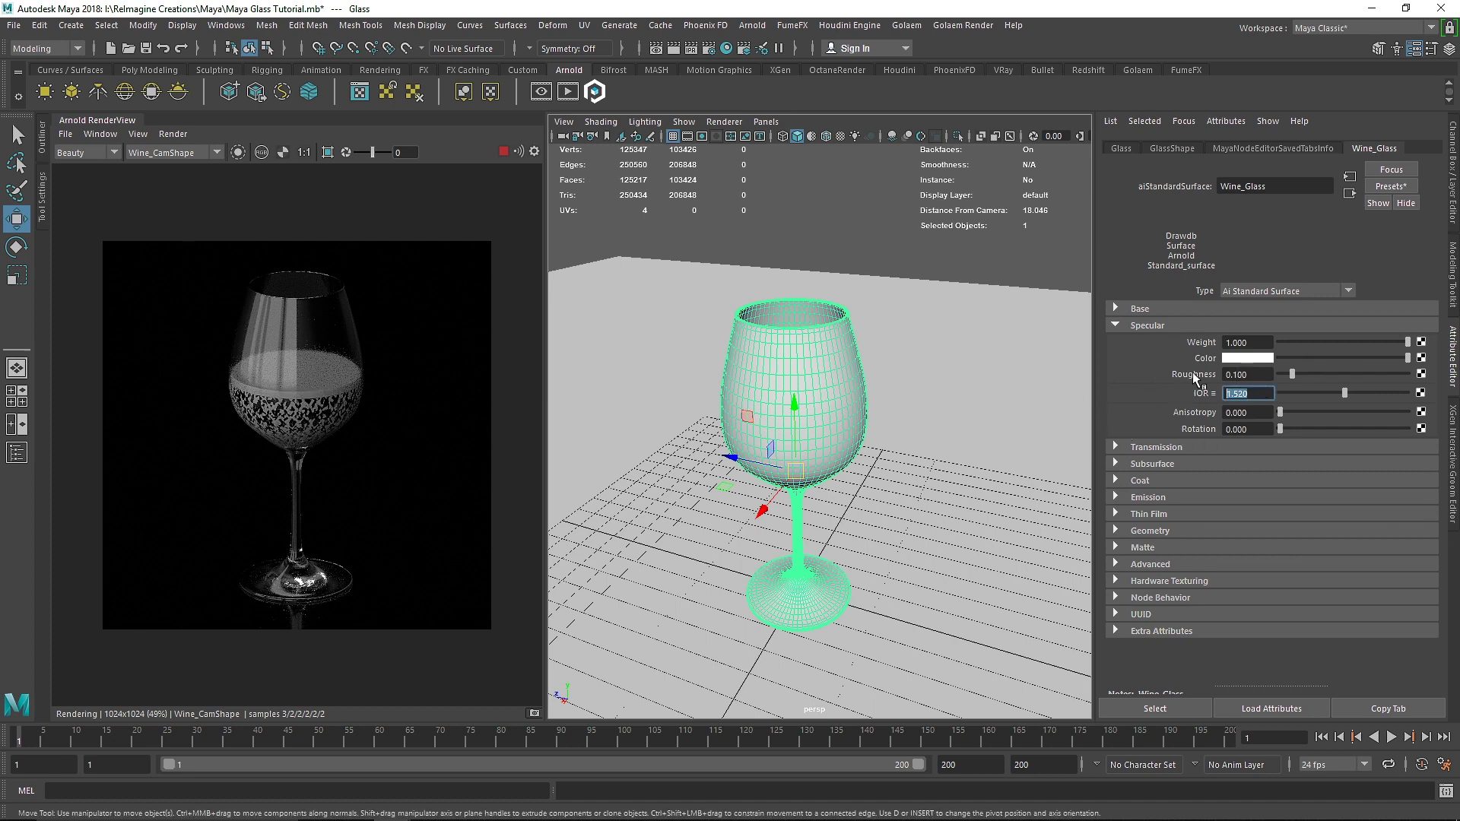
{"action": "left_click", "coordinate": [1142, 322]}
{"action": "left_click", "coordinate": [1148, 342]}
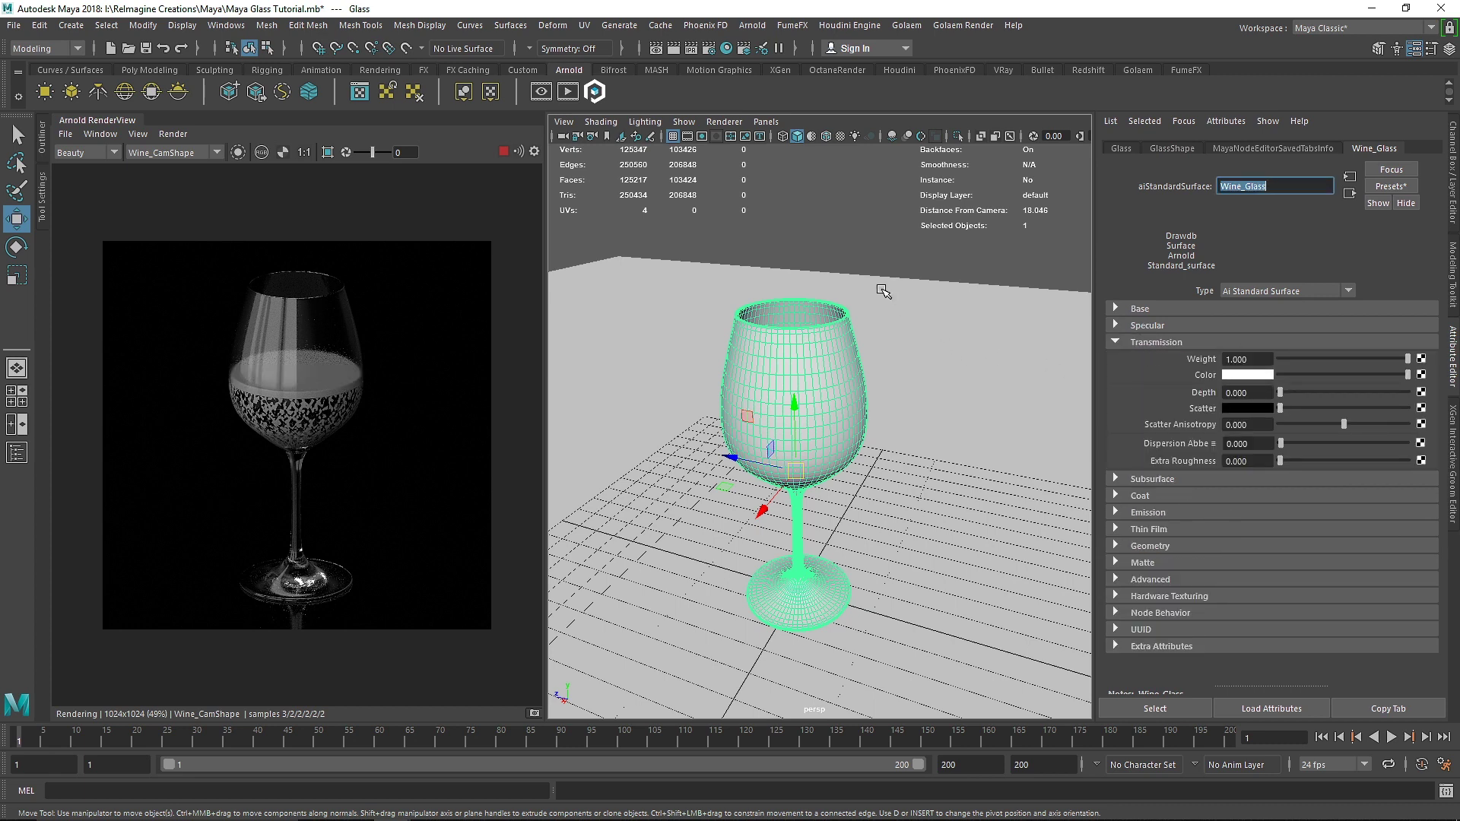
Select the Liquid mesh inside the glass and assign it a new aiStandardSurface material.
{"action": "left_click", "coordinate": [898, 260]}
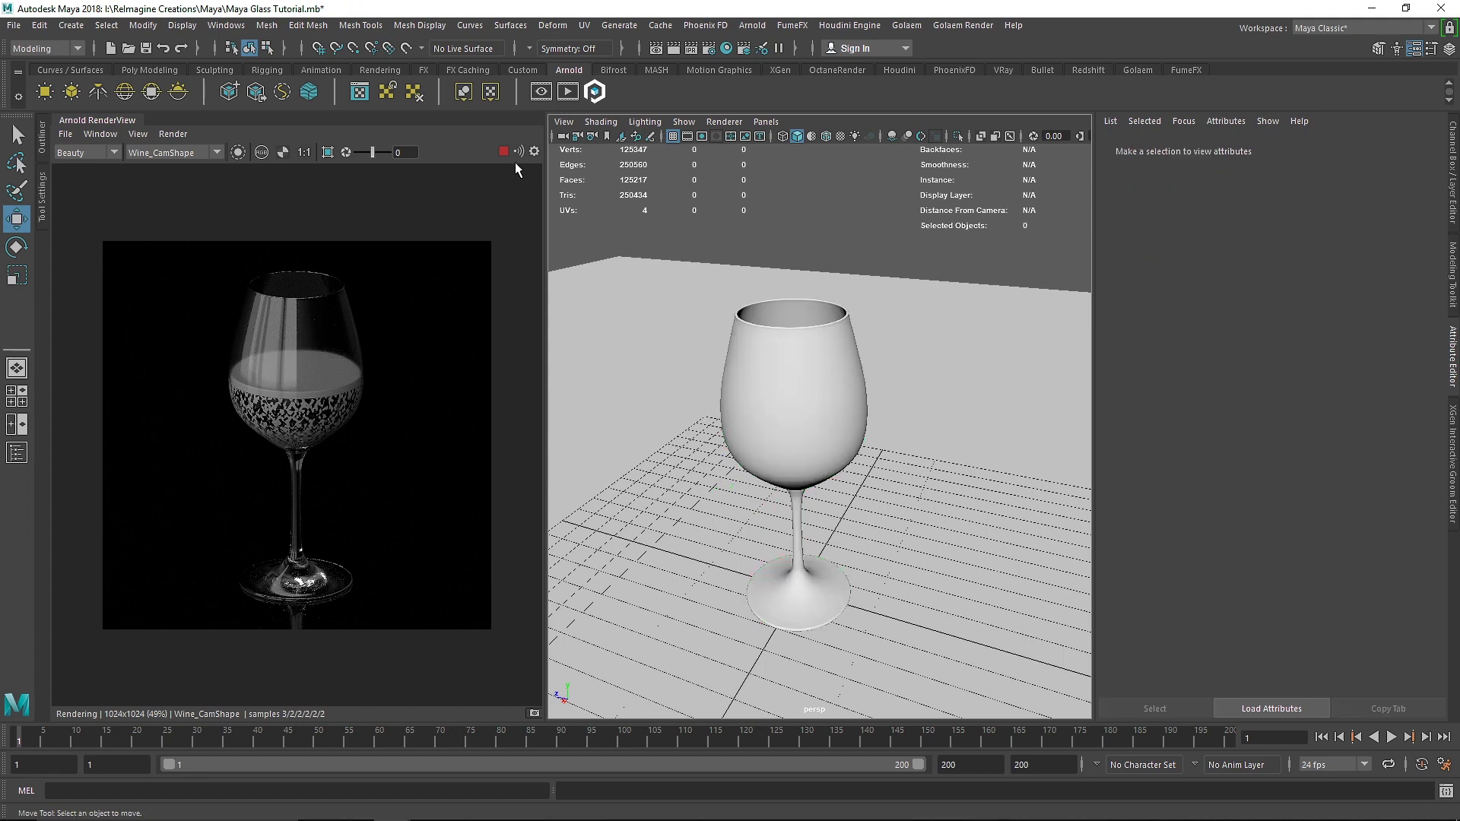
{"action": "left_click_drag", "start_coordinate": [783, 327], "coordinate": [783, 414], "text": "alt"}
{"action": "left_click", "coordinate": [782, 420]}
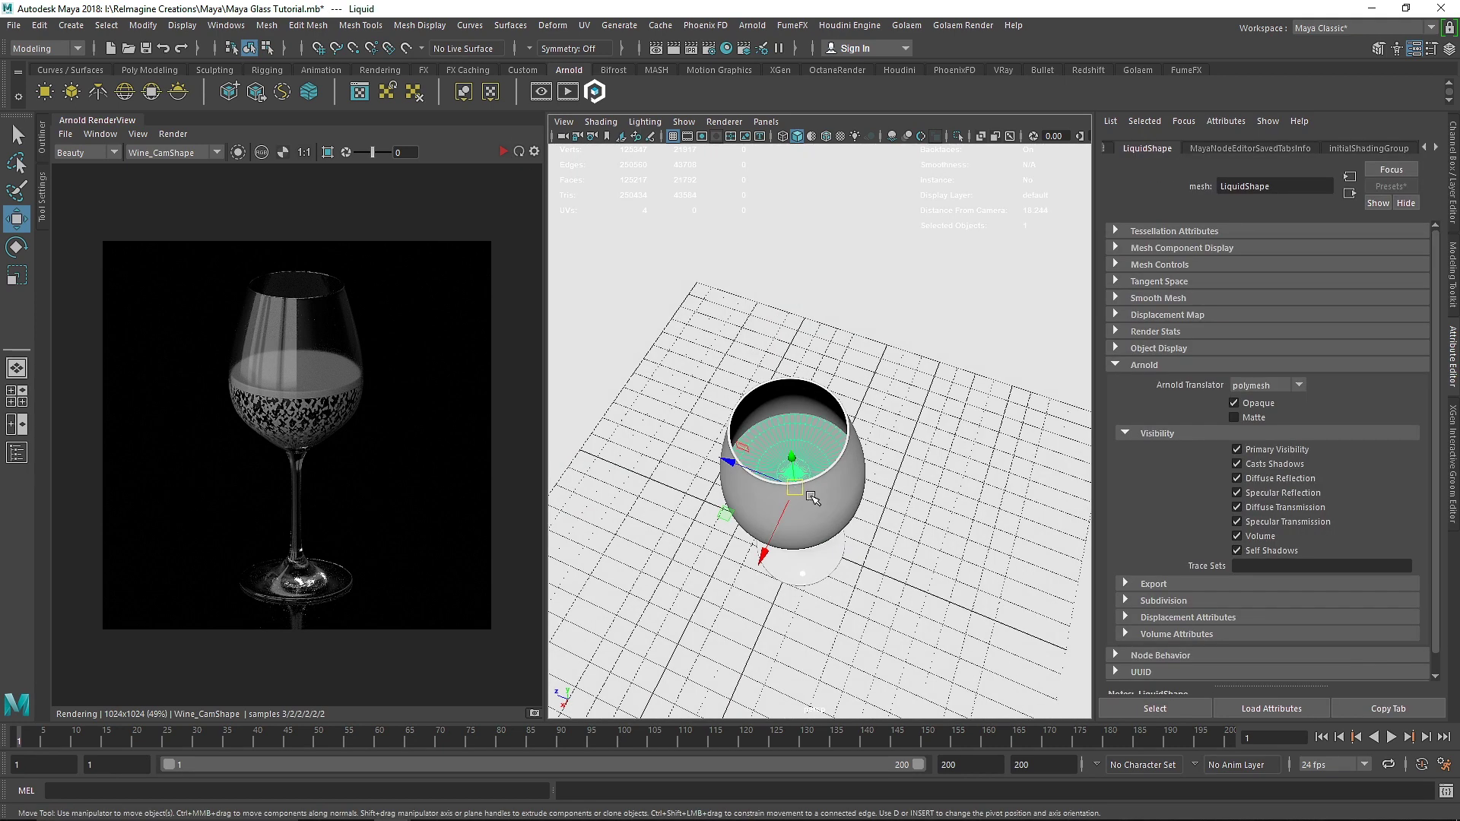
{"action": "right_click_drag", "start_coordinate": [827, 430], "coordinate": [859, 755]}
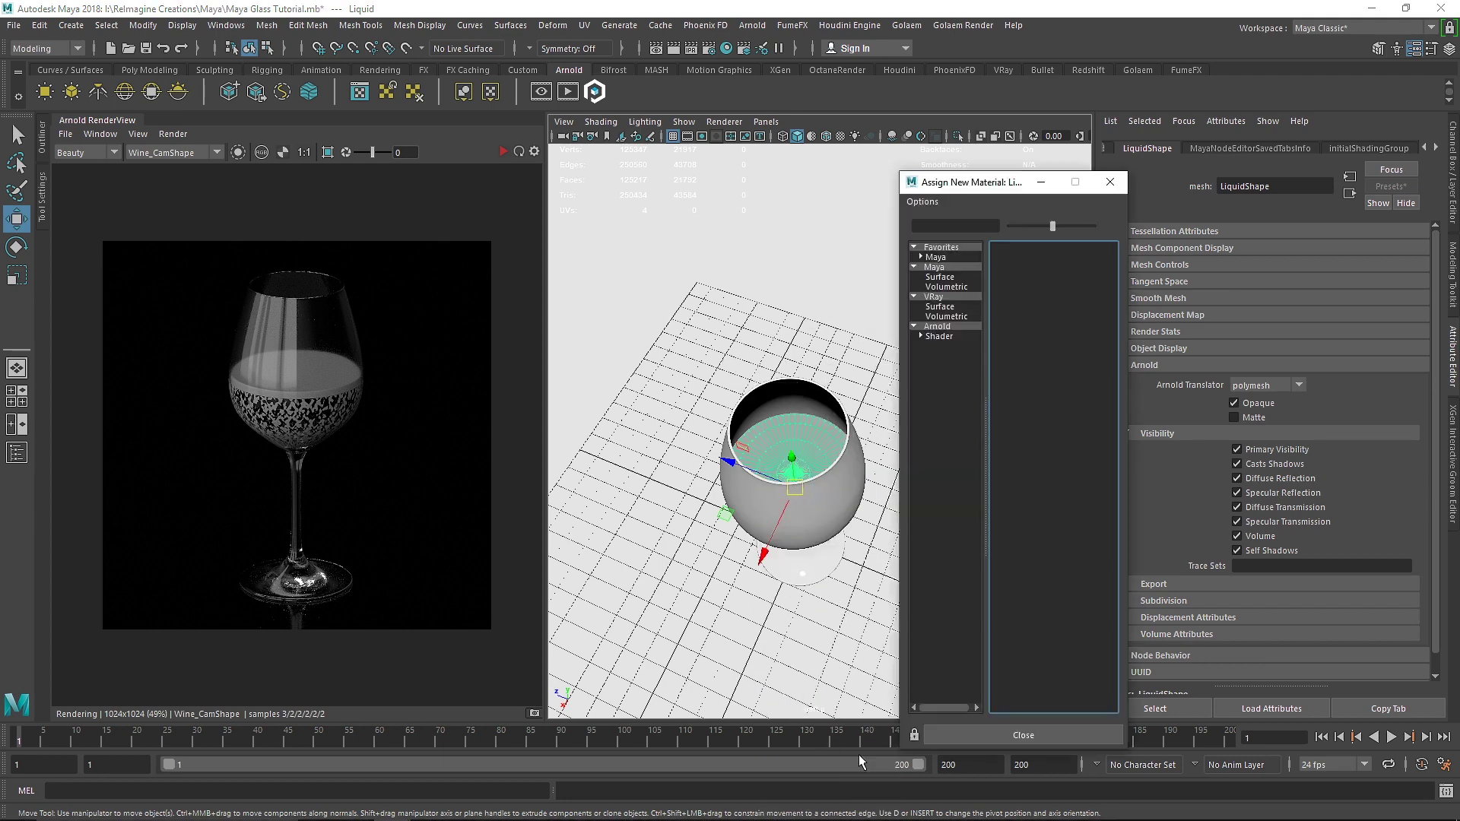
{"action": "left_click", "coordinate": [943, 335]}
{"action": "left_click", "coordinate": [1042, 434]}
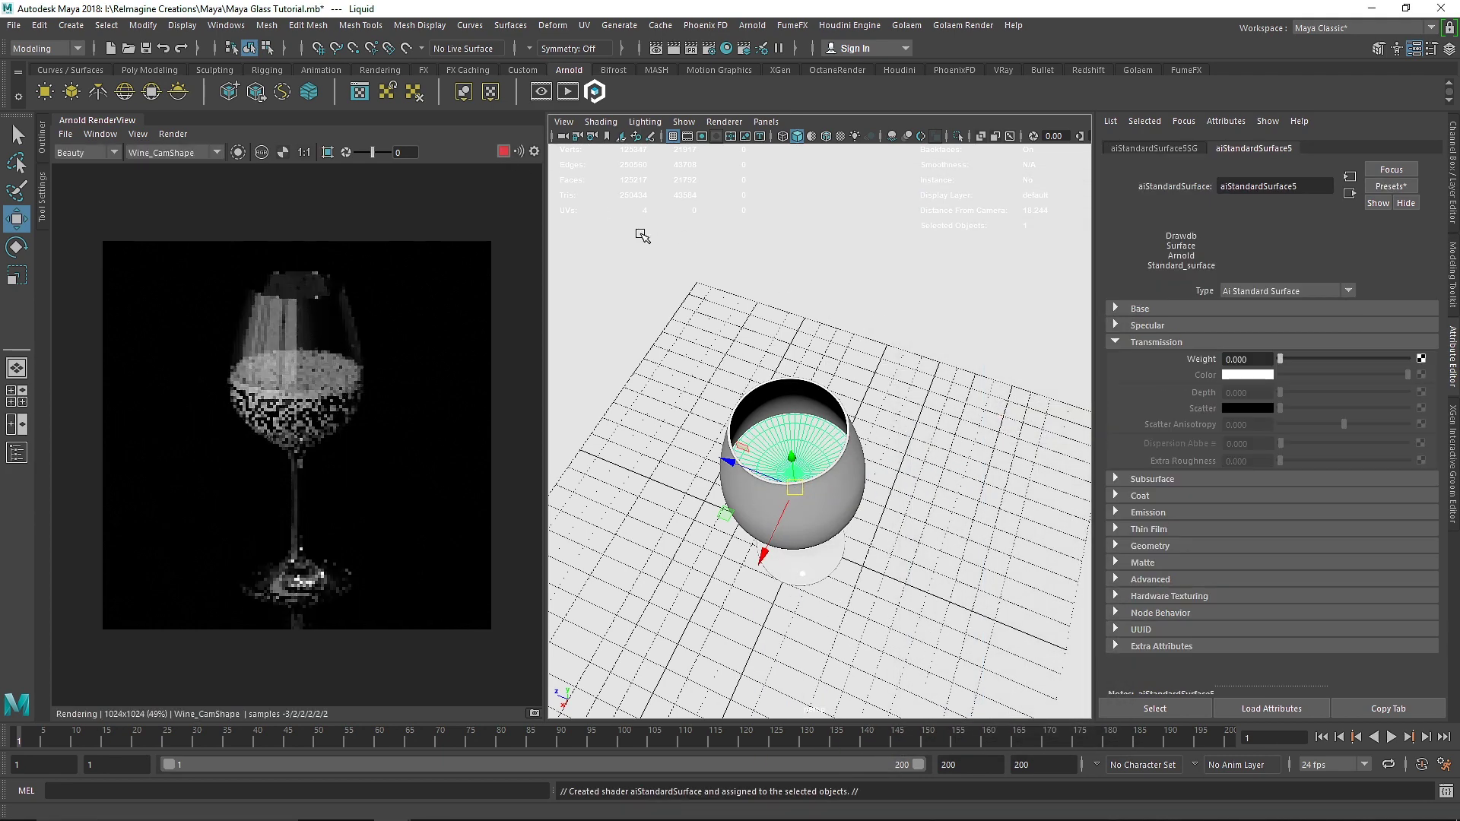
Rename the liquid mesh's new material as Liquid.
{"action": "double_click", "coordinate": [1293, 190]}
{"action": "type", "text": "Liquid"}
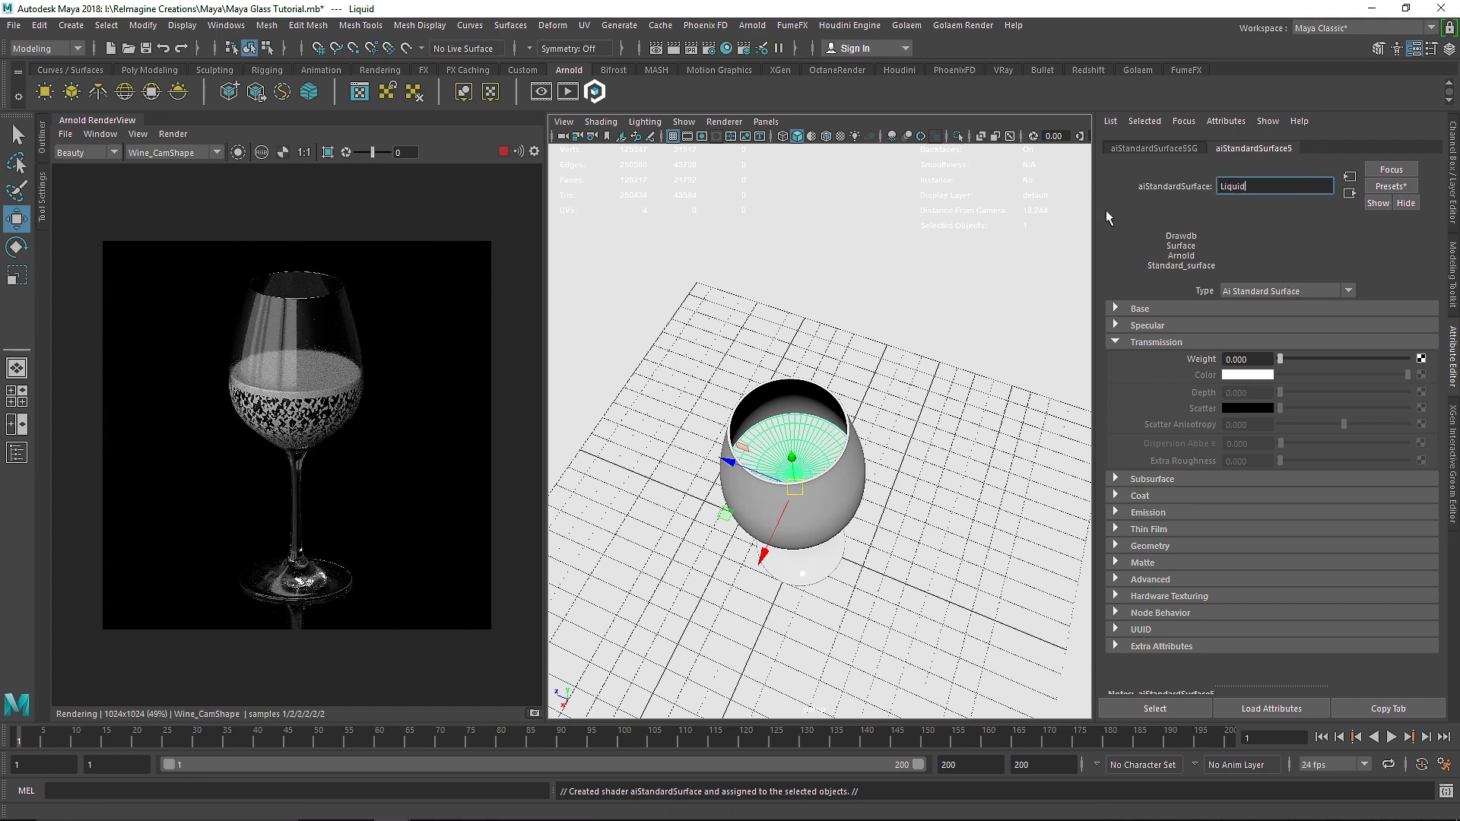
{"action": "key", "text": "Return"}
Set the transmission weight of the liquid's aiStandardSurface material to 1.
{"action": "left_click", "coordinate": [1190, 342]}
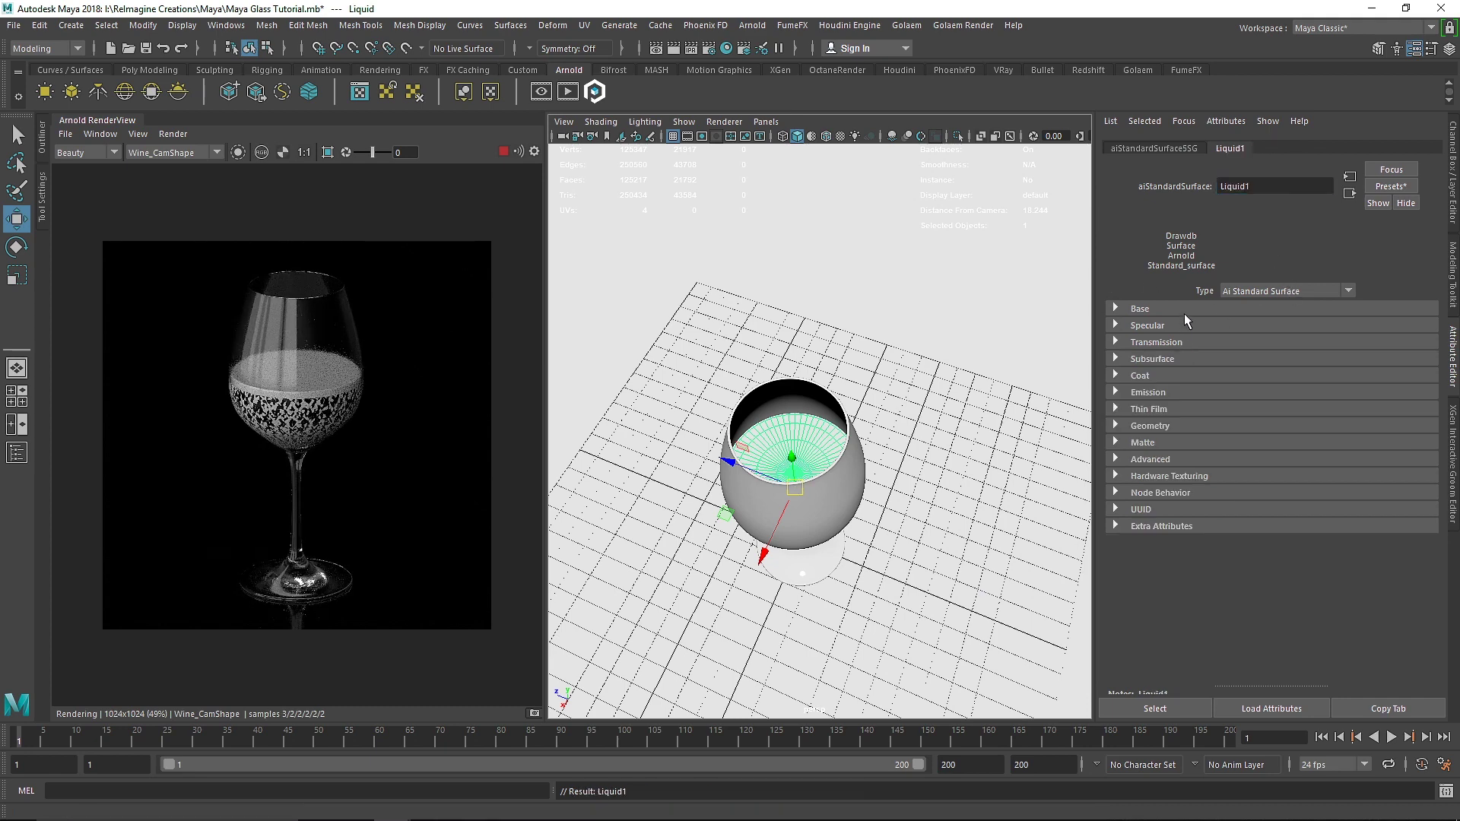
{"action": "left_click", "coordinate": [1183, 311]}
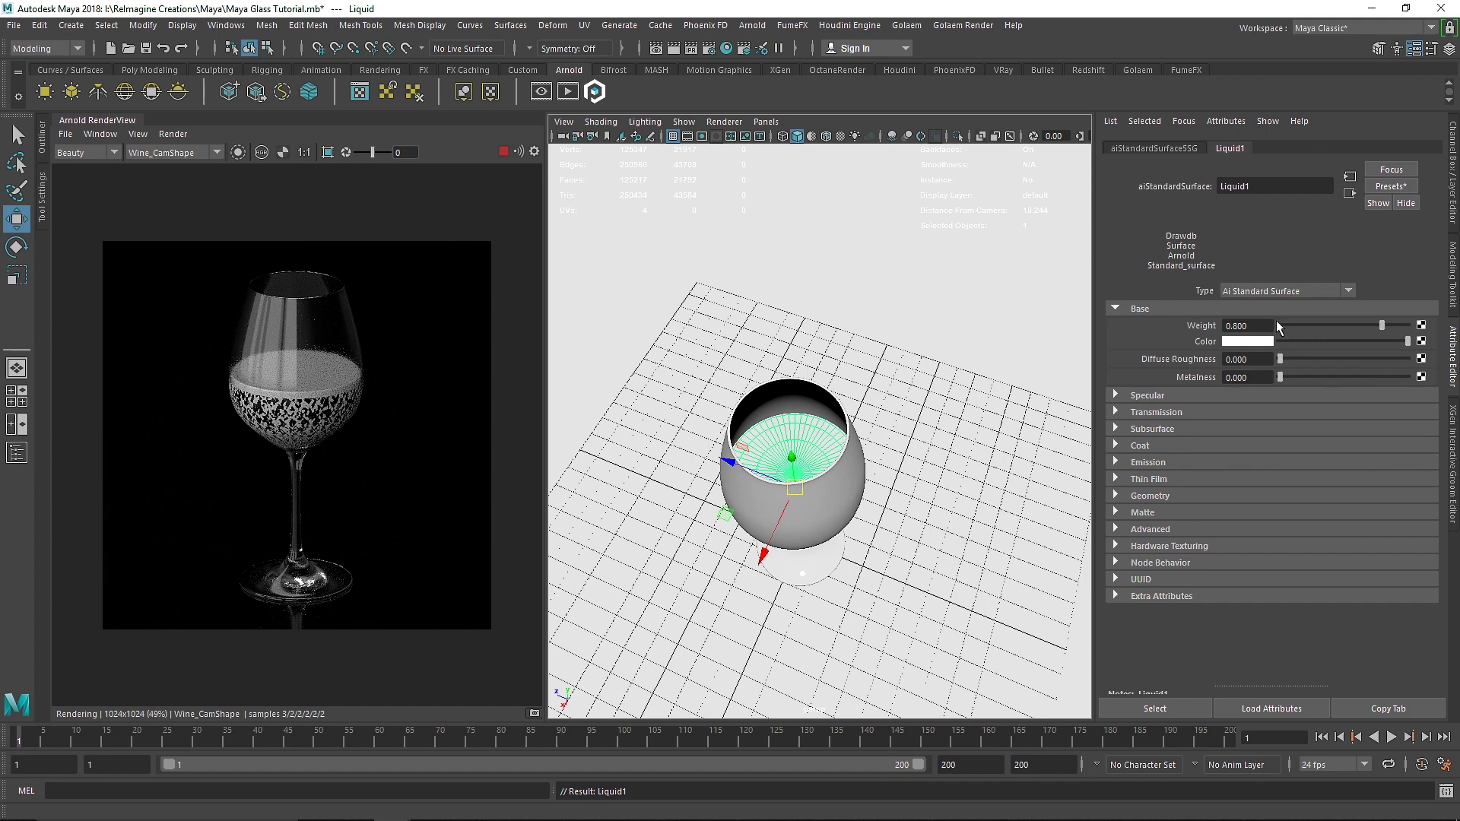
{"action": "left_click", "coordinate": [1172, 310]}
{"action": "left_click", "coordinate": [1195, 342]}
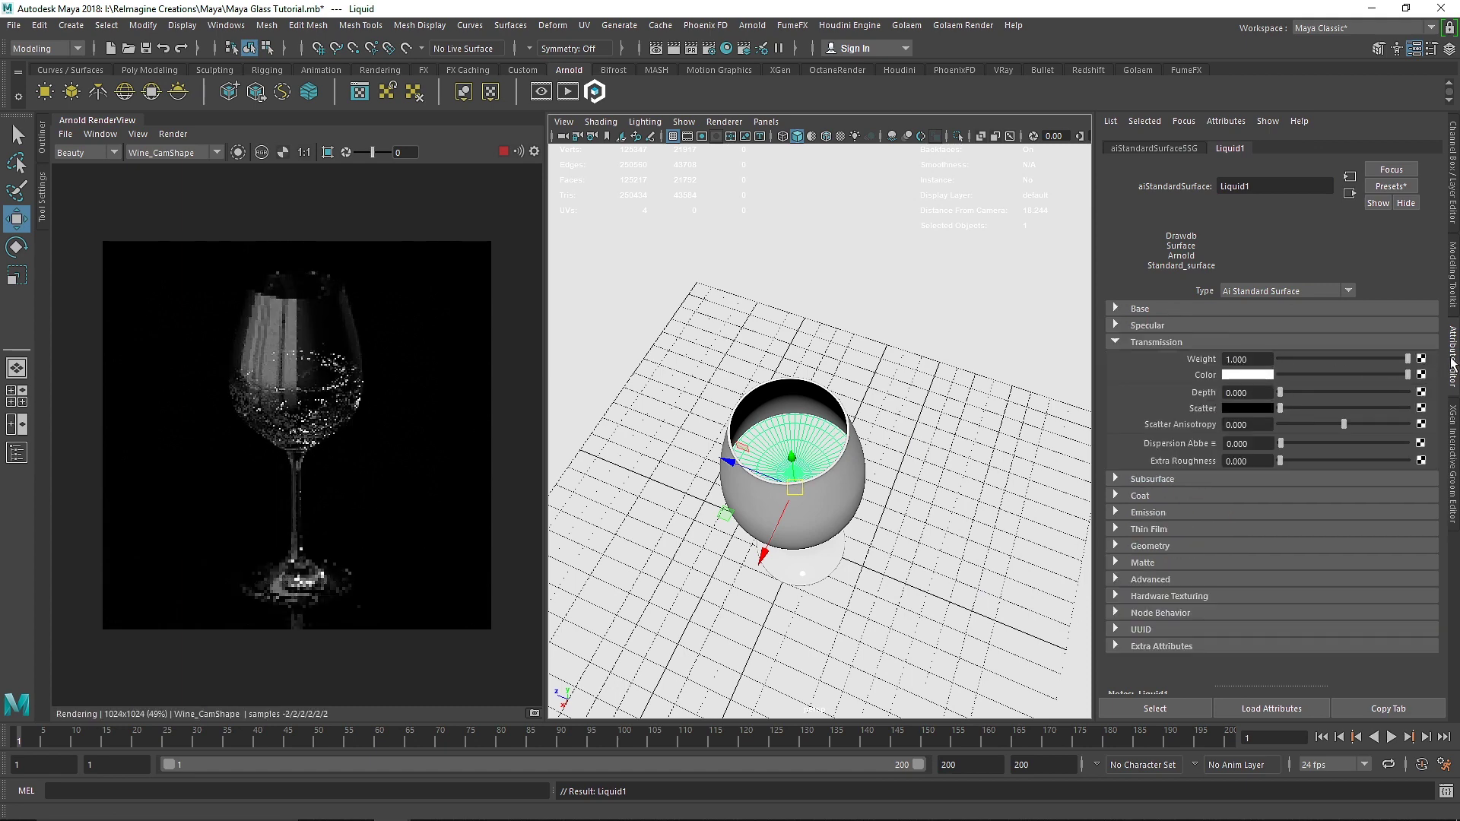
Return to the liquid mesh's material after selecting the floor by mistake and set its specular IOR to 1.333.
{"action": "left_click", "coordinate": [813, 441]}
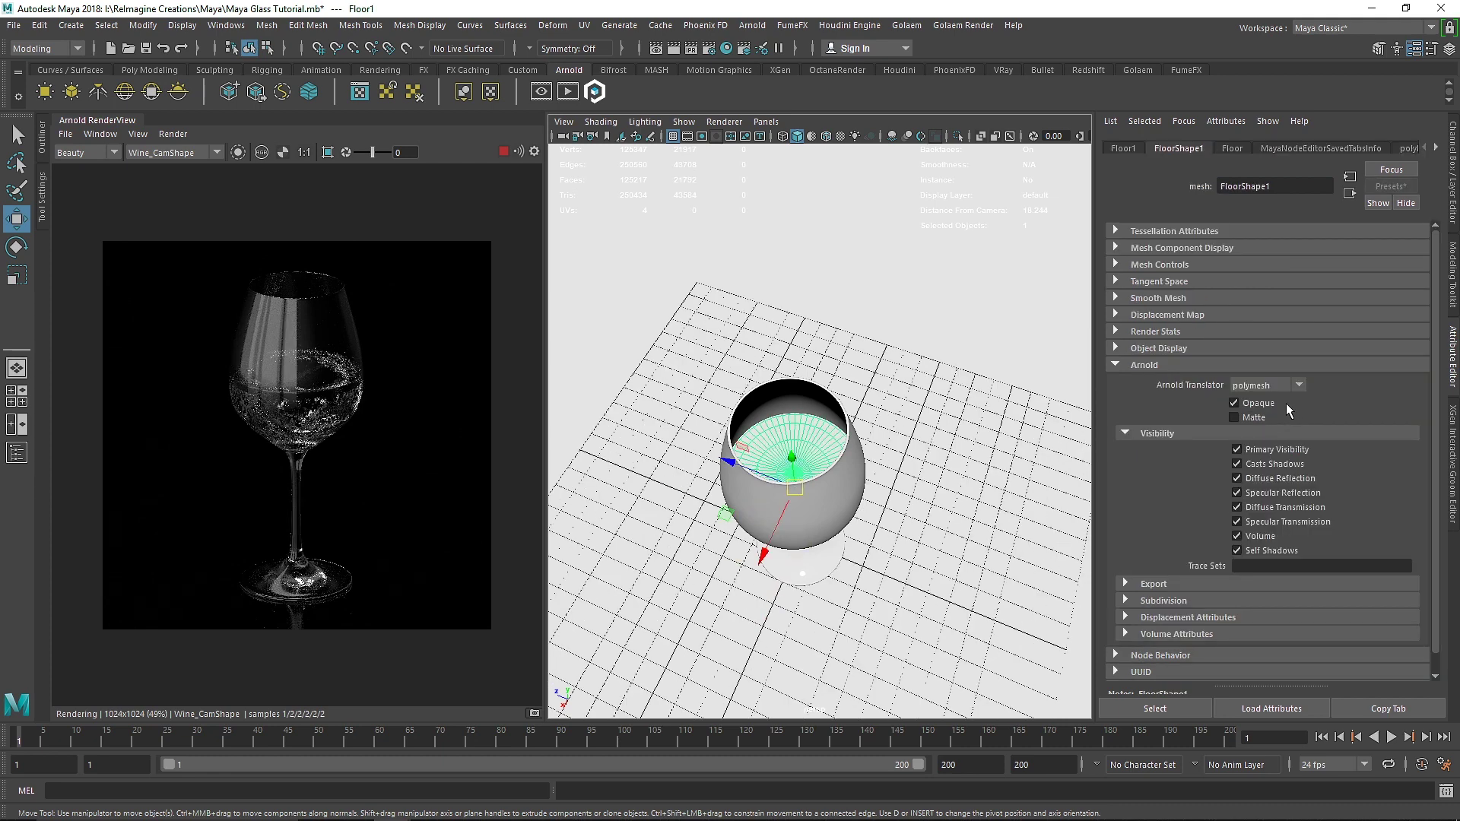
{"action": "key", "text": "ctrl+z"}
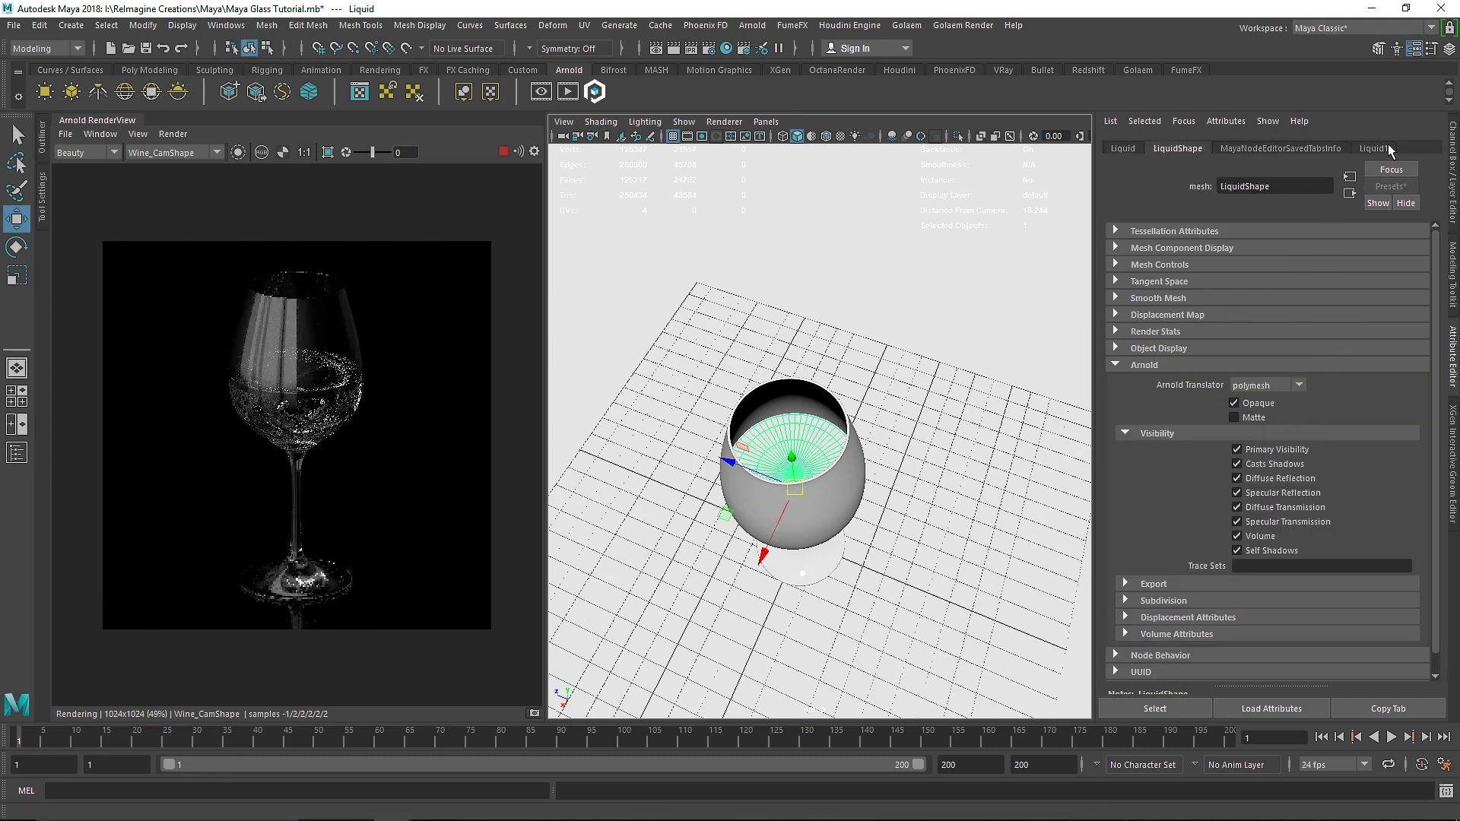
{"action": "left_click", "coordinate": [1380, 149]}
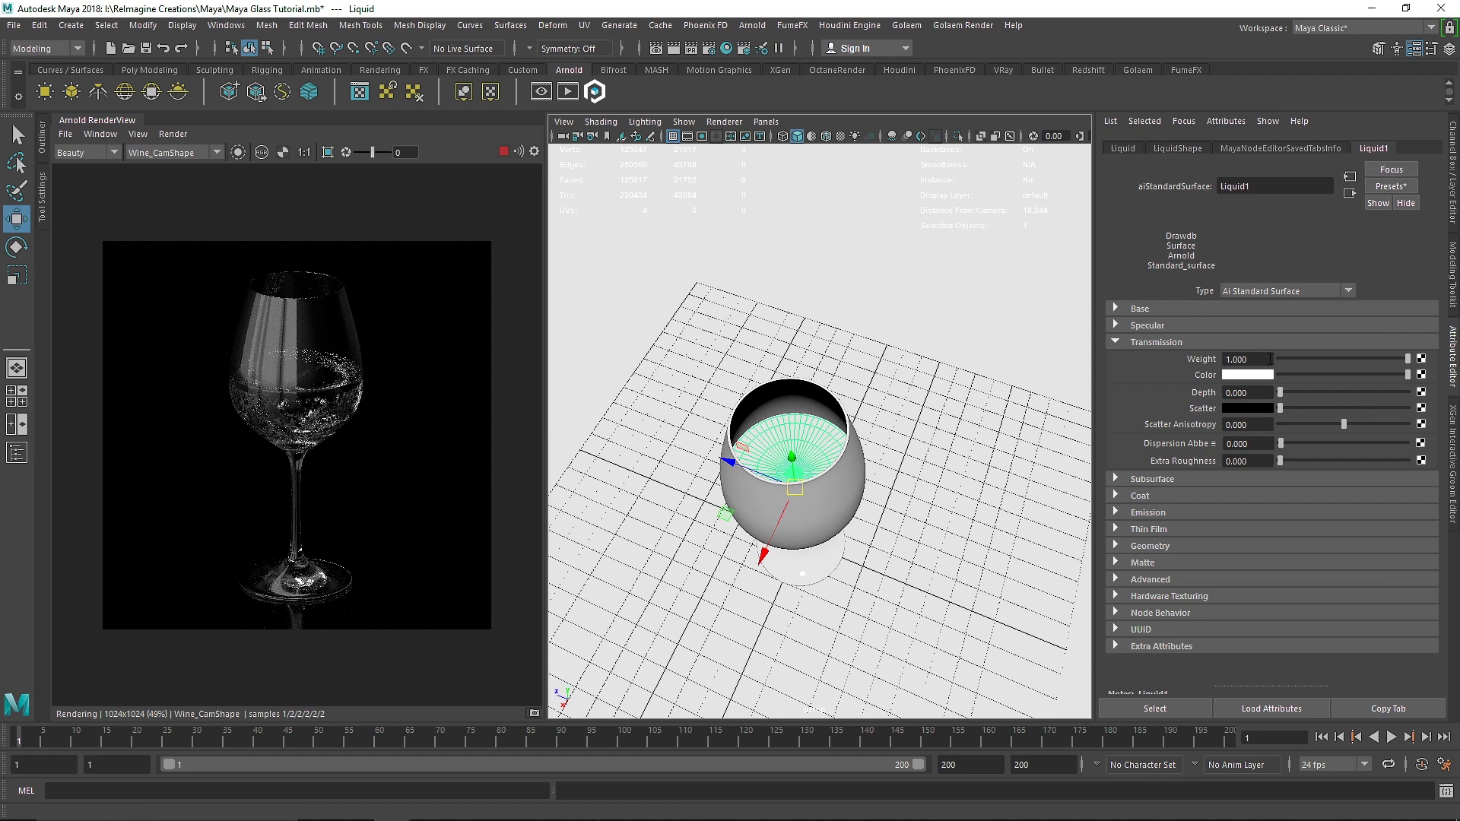
{"action": "left_click", "coordinate": [1149, 328]}
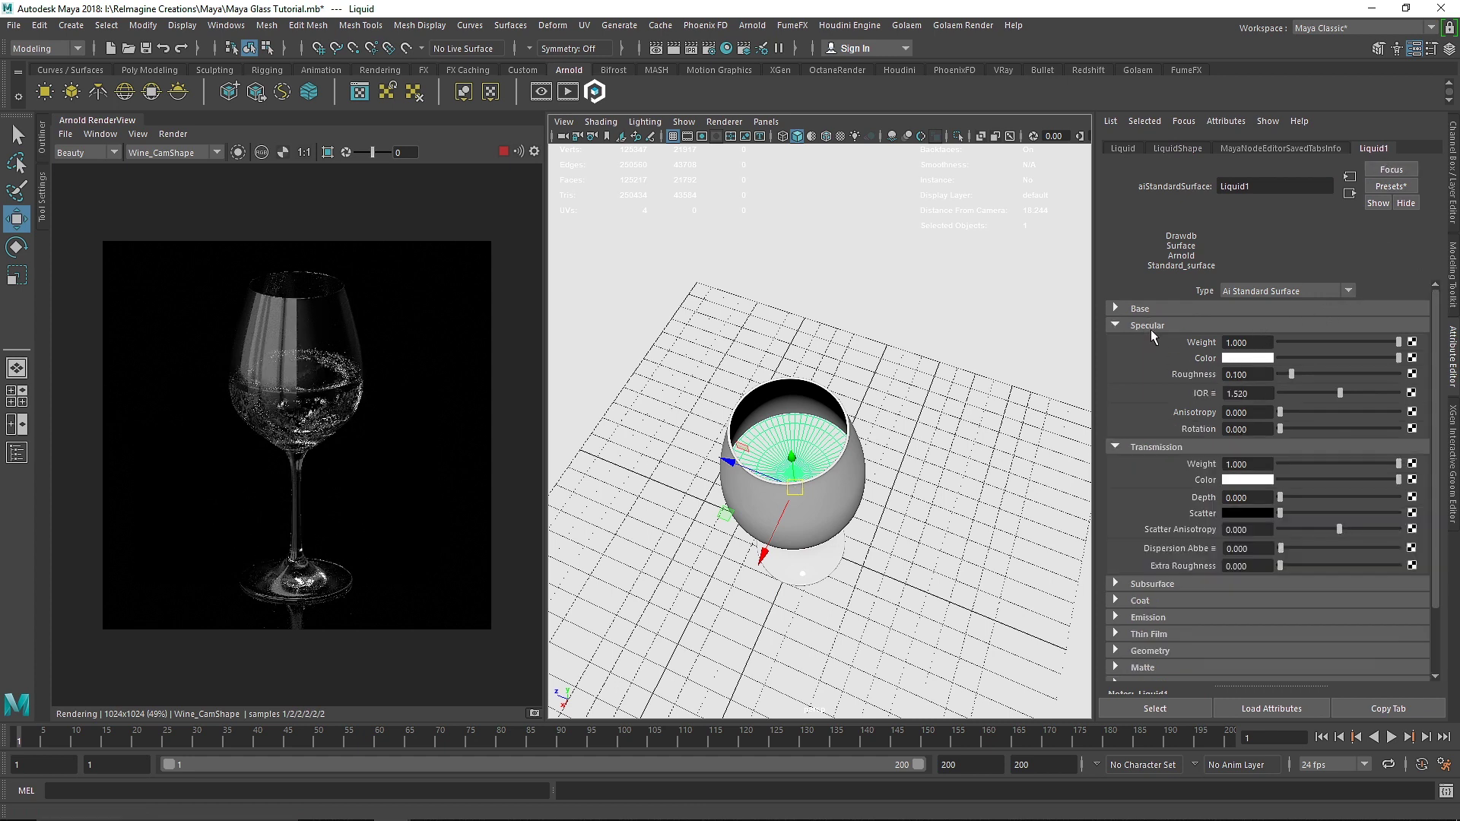
{"action": "left_click", "coordinate": [1223, 392]}
{"action": "type", "text": "1.333"}
{"action": "key", "text": "Return"}
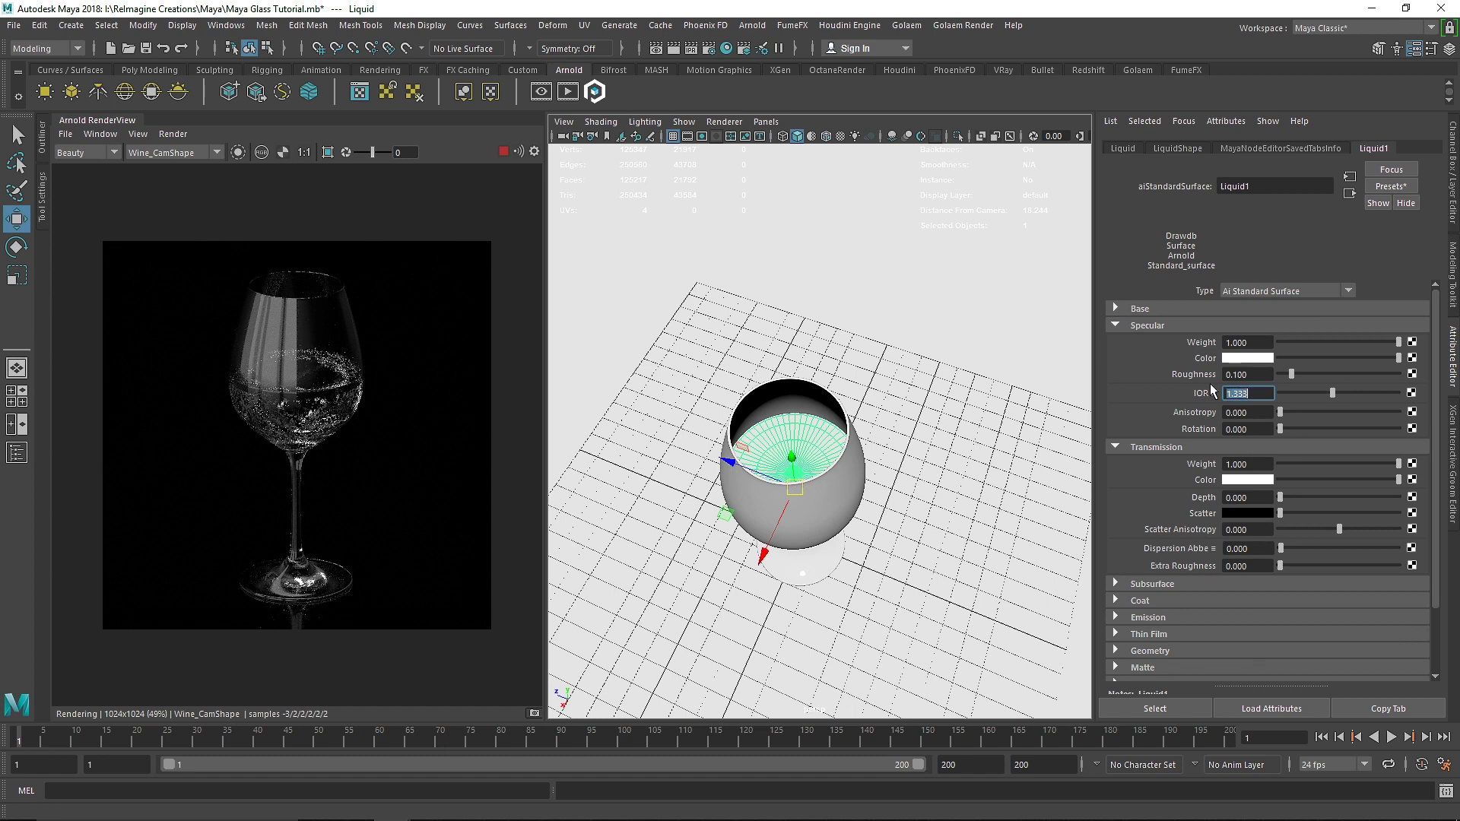
{"action": "left_click", "coordinate": [1161, 323]}
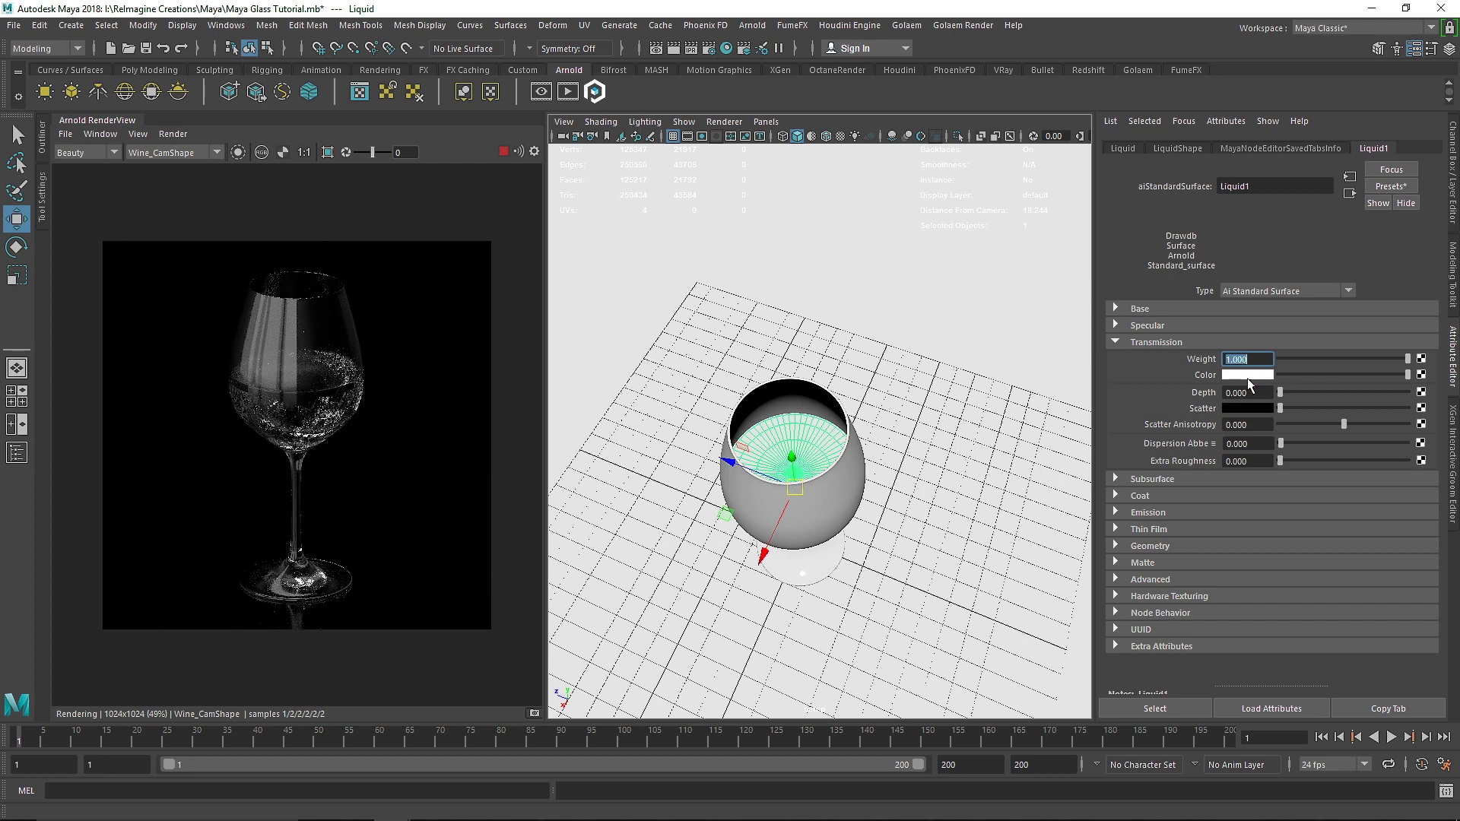
Tint the liquid material's transmission color light orange, with hue about 27.7, saturation about 0.72 and value 1.
{"action": "left_click", "coordinate": [1239, 375]}
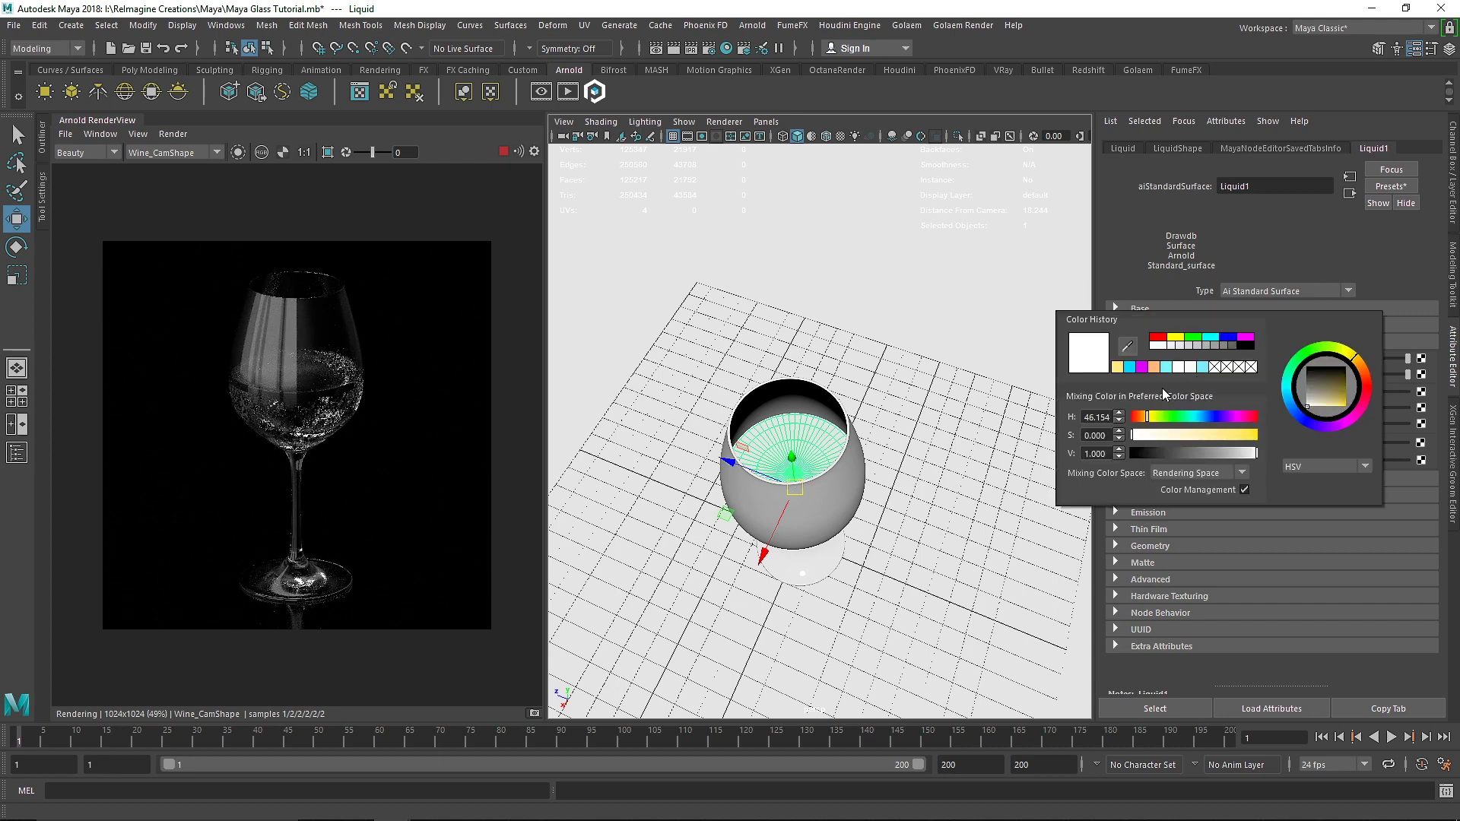
{"action": "left_click_drag", "start_coordinate": [1151, 417], "coordinate": [1148, 426]}
{"action": "left_click", "coordinate": [1157, 366]}
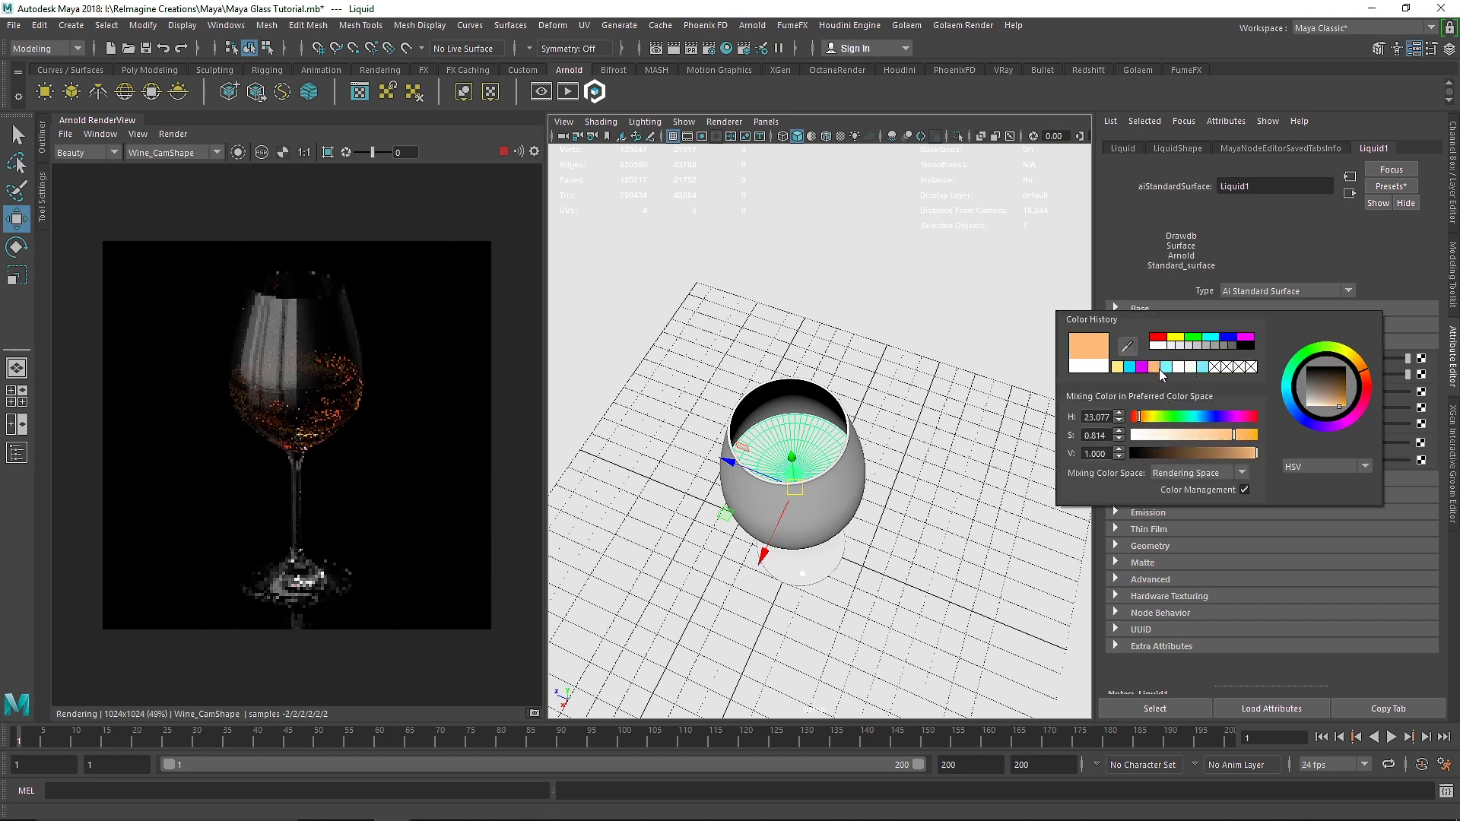
{"action": "left_click_drag", "start_coordinate": [1188, 432], "coordinate": [1205, 434]}
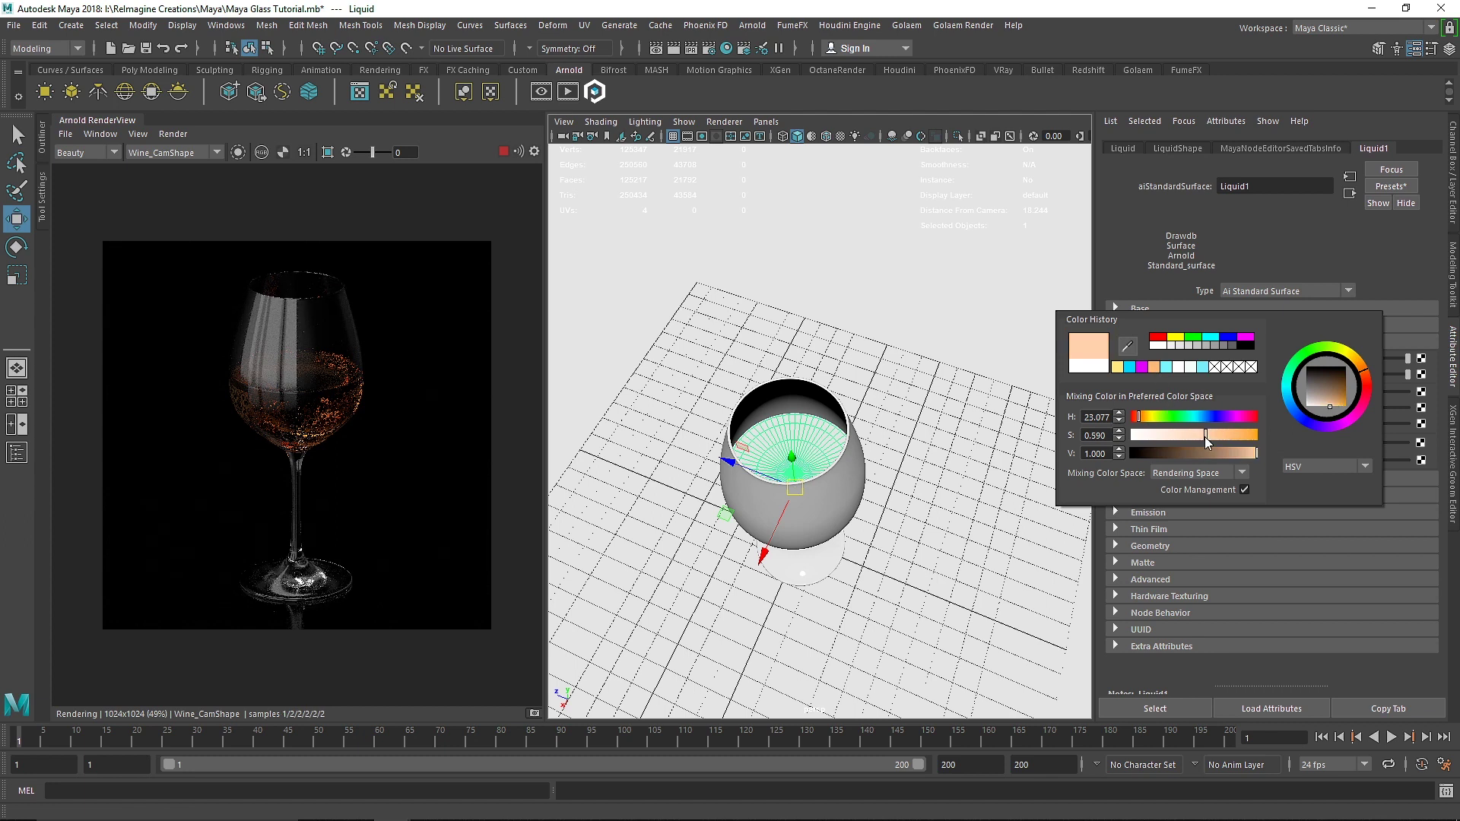
{"action": "left_click", "coordinate": [1140, 416]}
{"action": "left_click", "coordinate": [1221, 435]}
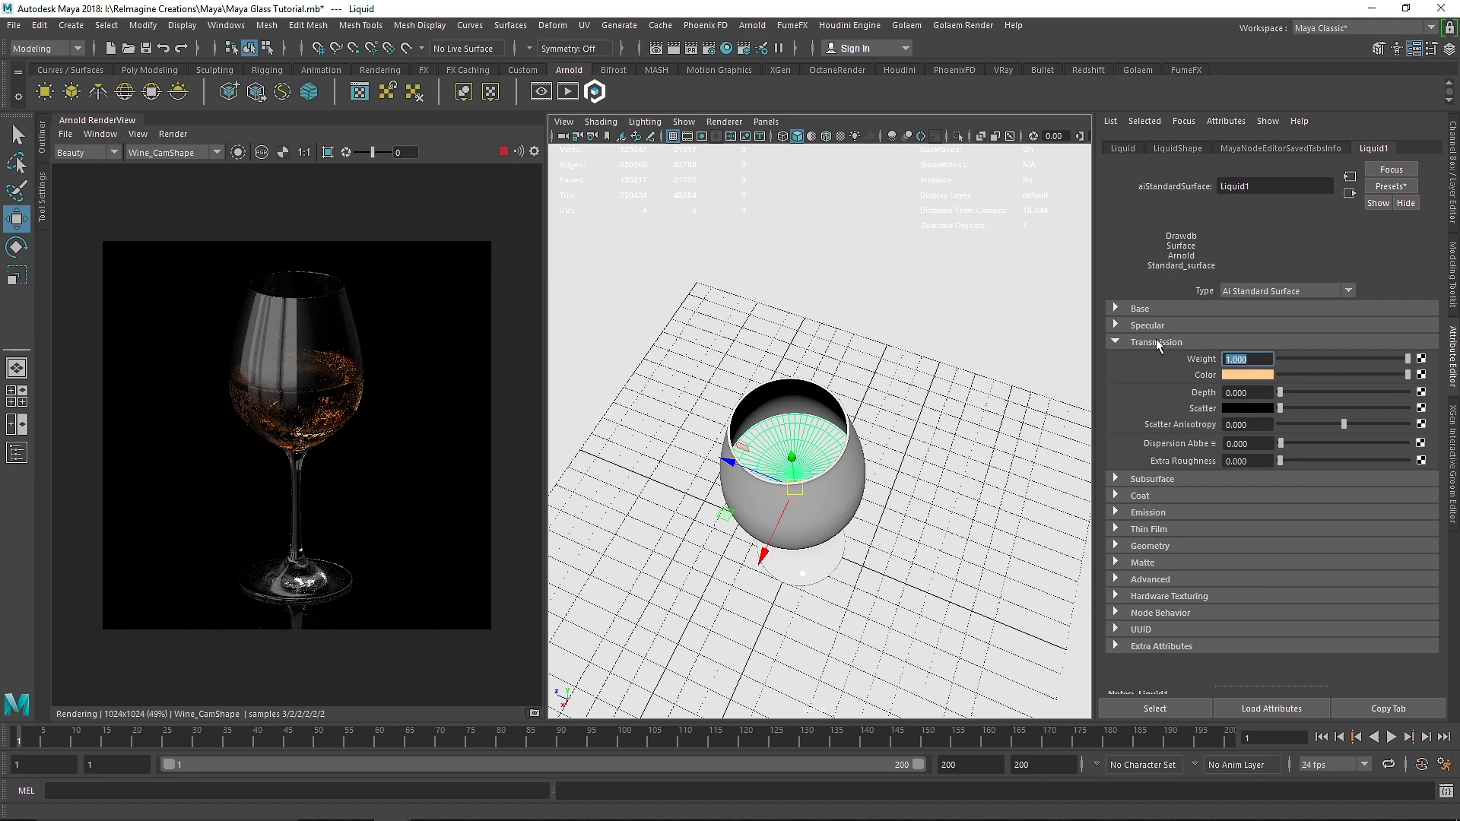
Look through the Wine_Cam camera in the viewport.
{"action": "left_click", "coordinate": [765, 122]}
{"action": "mouse_move", "coordinate": [846, 141]}
{"action": "left_click", "coordinate": [947, 153]}
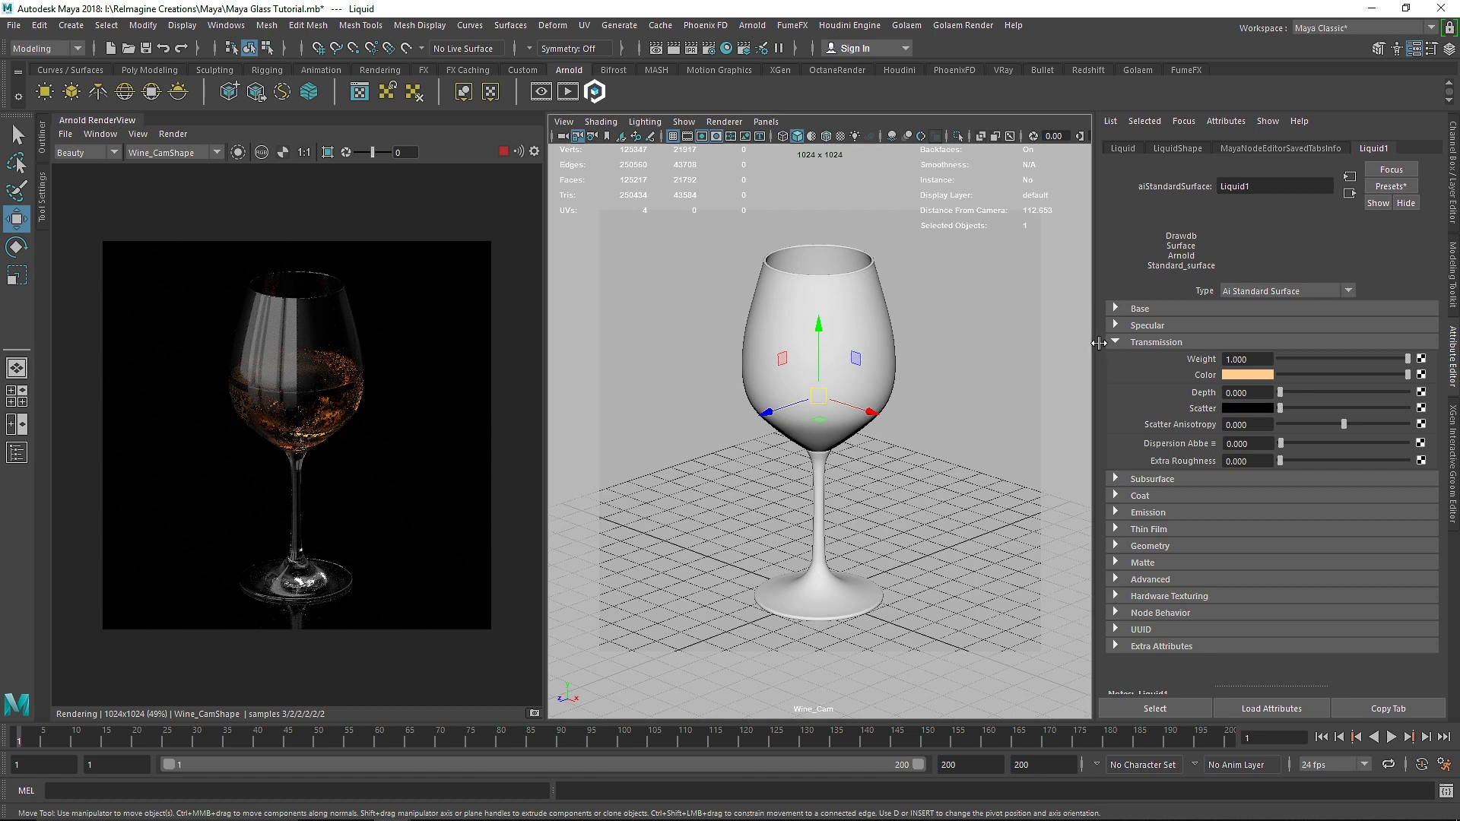
Try light blue and pale yellow transmission colors on the liquid material, ending on a yellow with hue about 46.
{"action": "left_click", "coordinate": [1237, 376]}
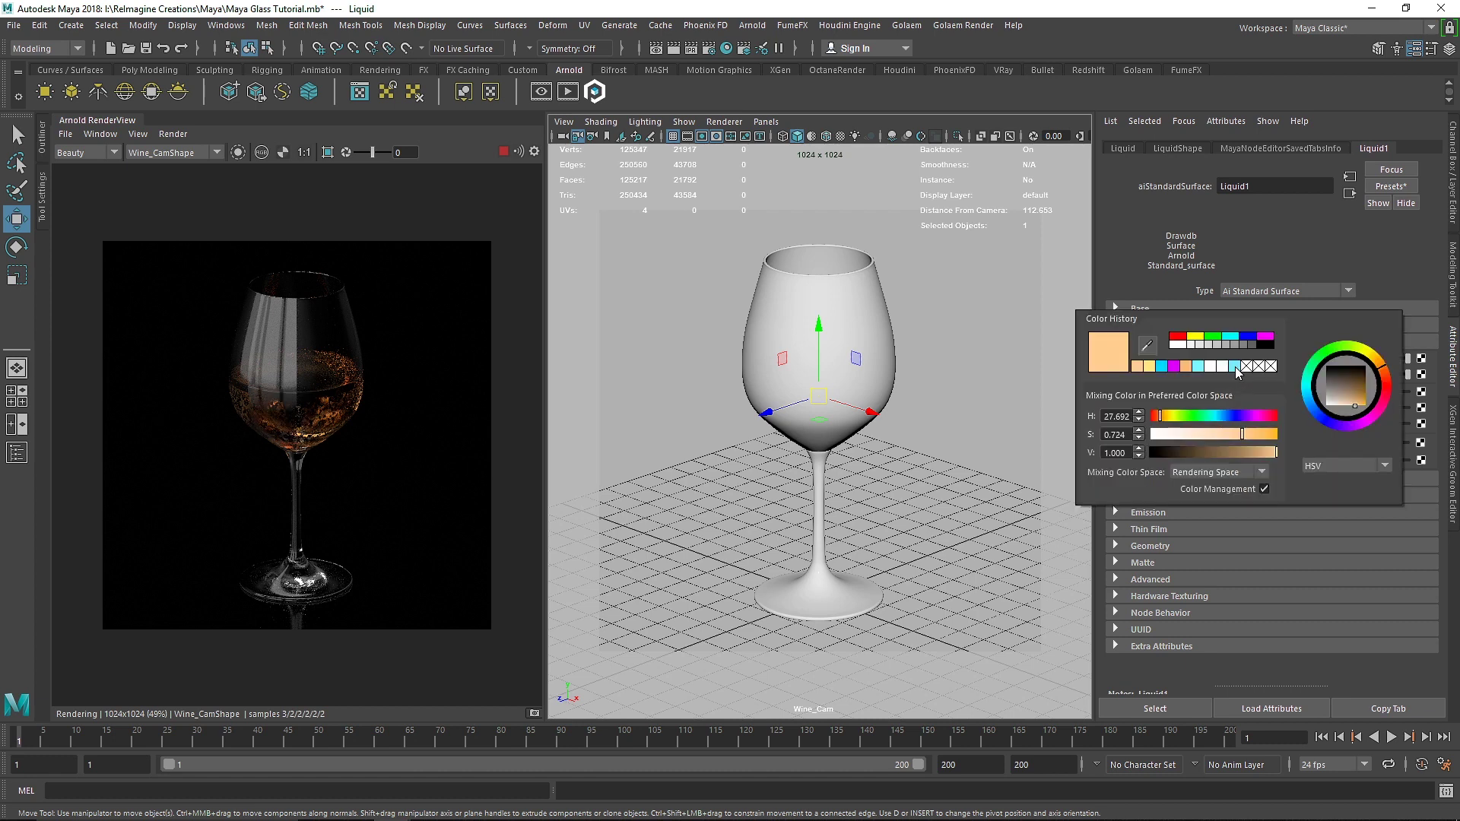
{"action": "left_click", "coordinate": [1235, 367]}
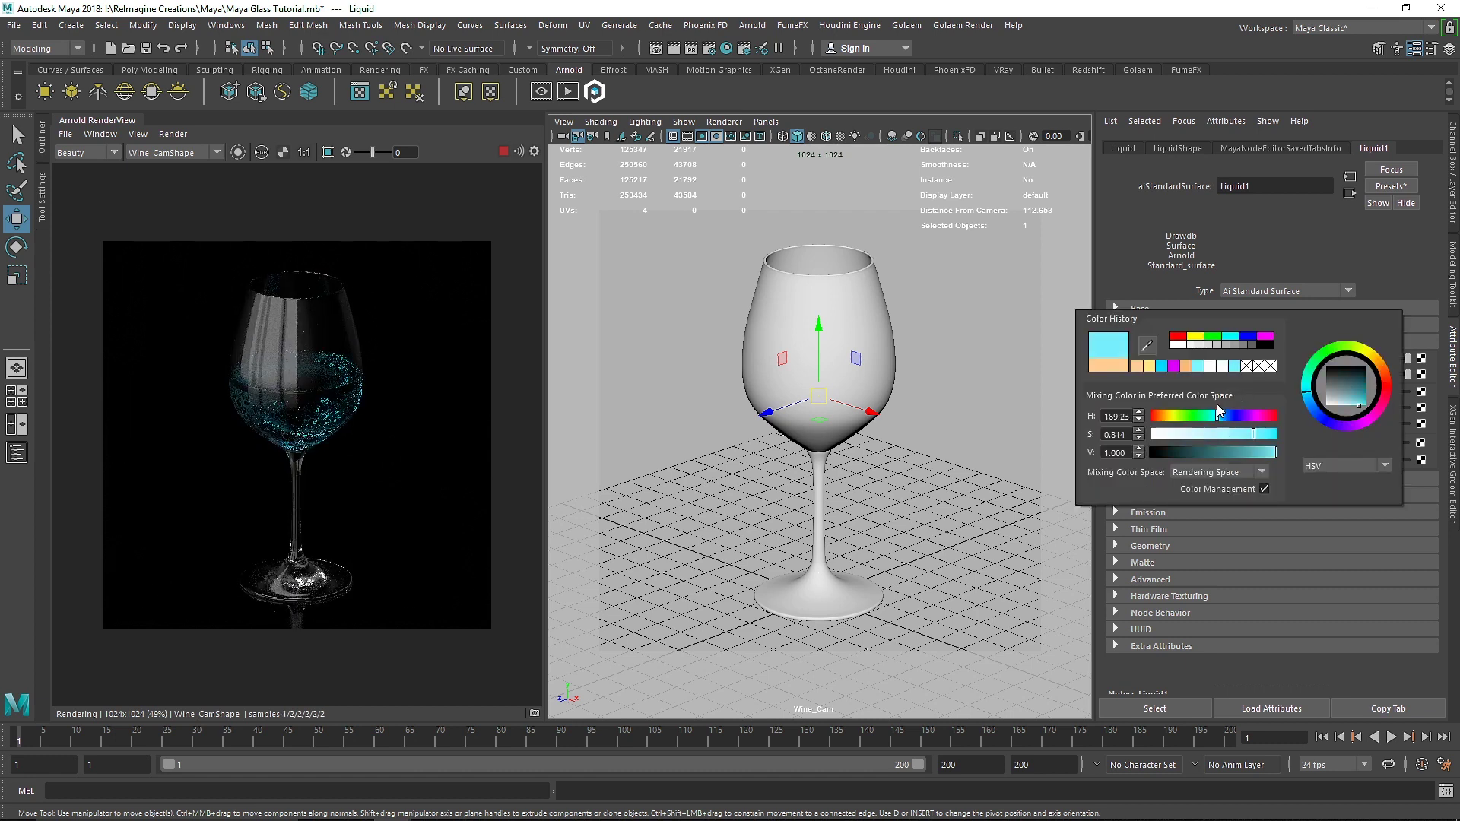
{"action": "left_click", "coordinate": [1151, 367]}
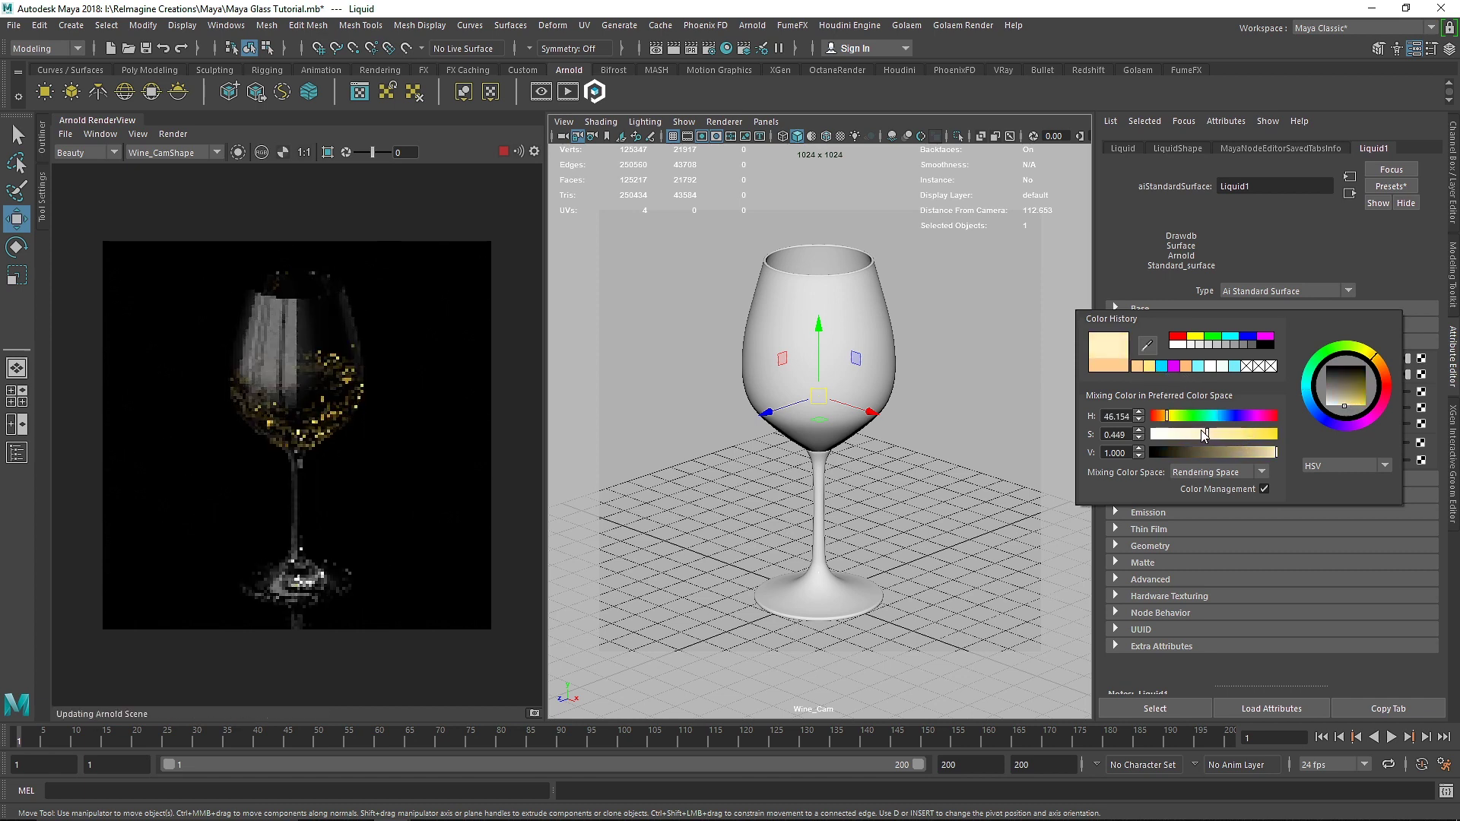
{"action": "mouse_move", "coordinate": [1234, 435]}
{"action": "left_mouse_down"}
{"action": "mouse_move", "coordinate": [1177, 435]}
{"action": "mouse_move", "coordinate": [1216, 429]}
{"action": "left_mouse_up"}
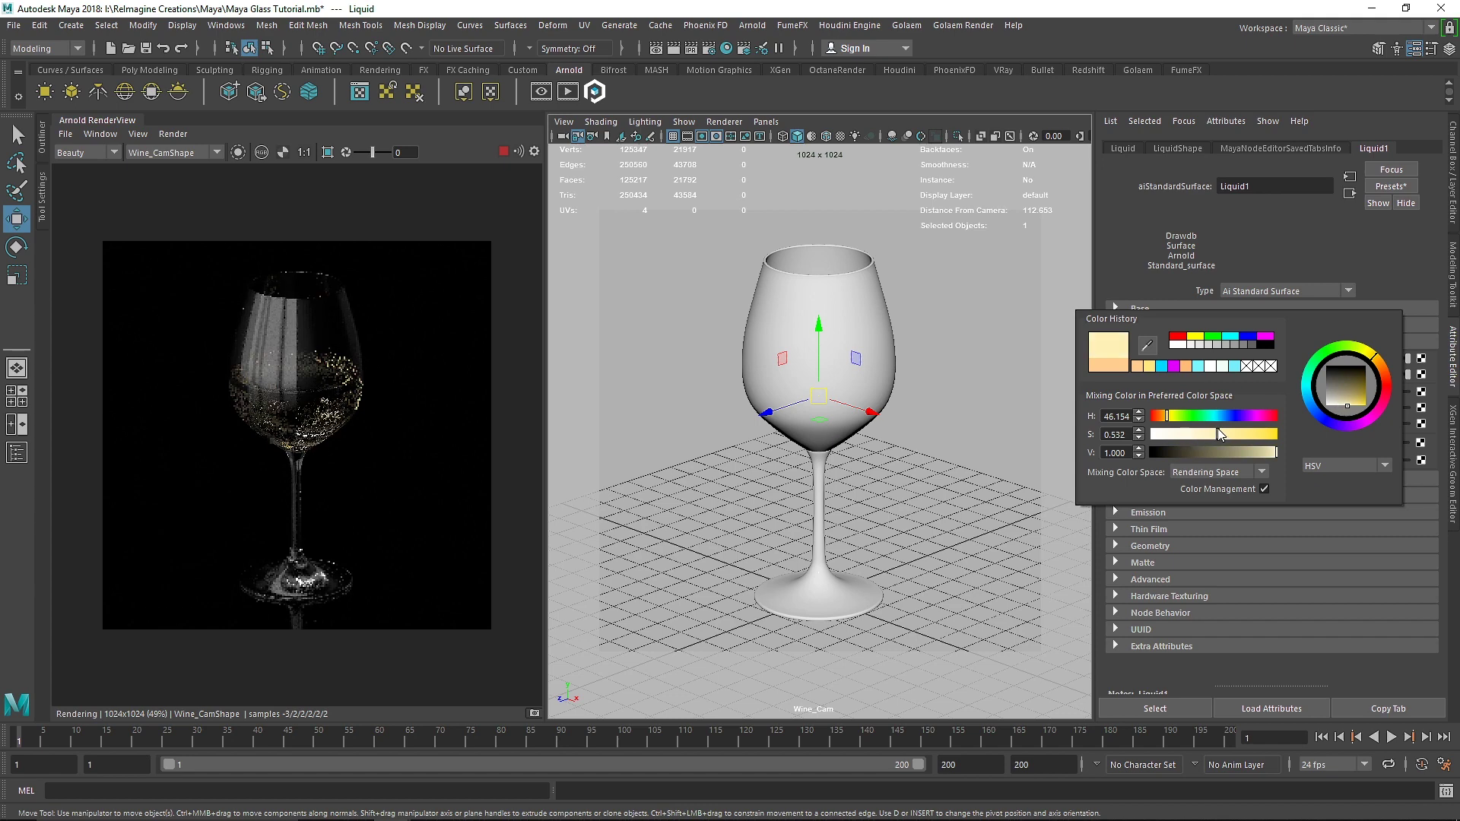
{"action": "left_click", "coordinate": [1154, 367]}
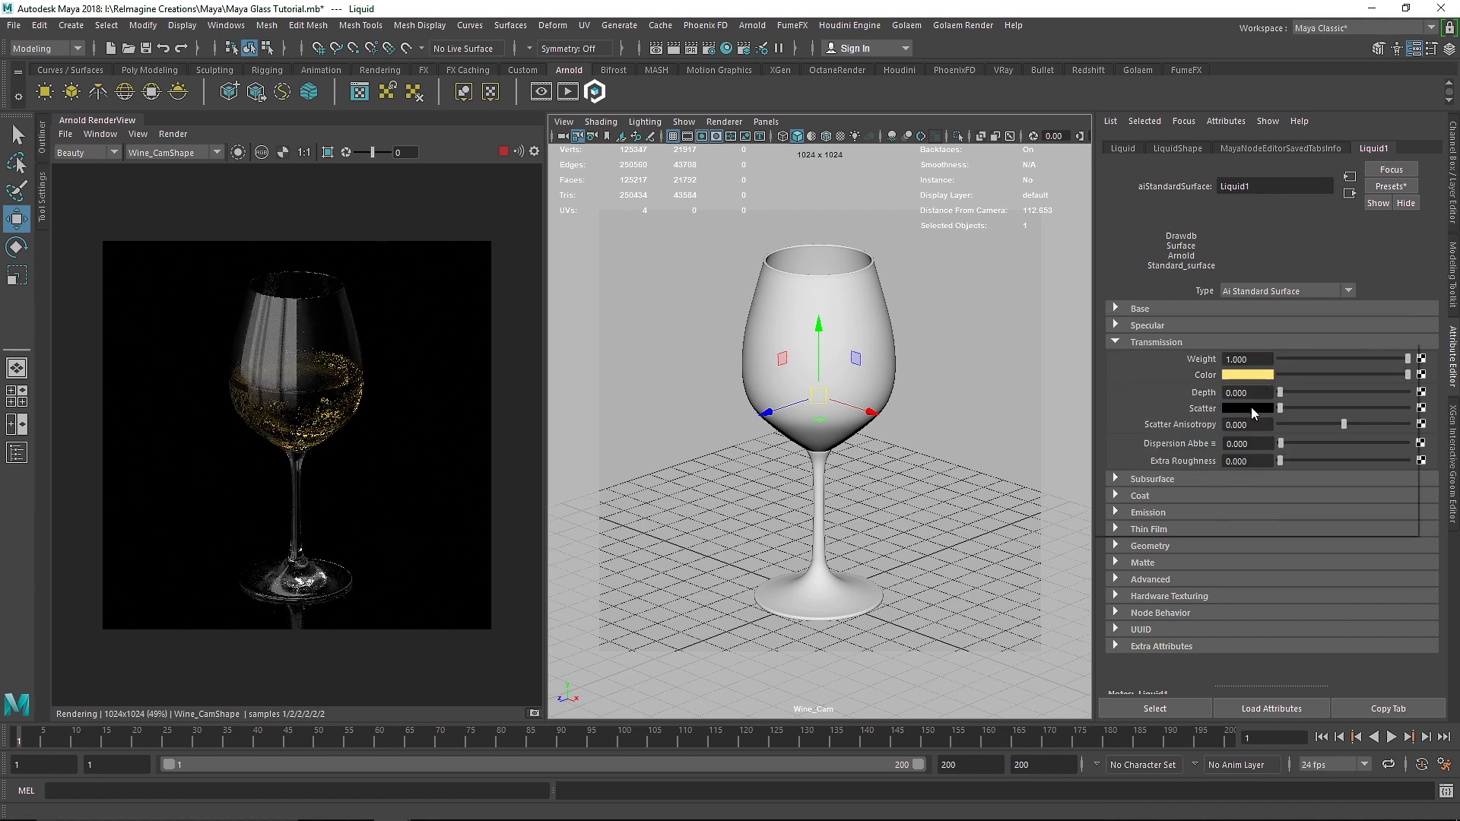
Try a cyan scatter color on the liquid with a more saturated yellow transmission color and a depth of about 6.
{"action": "left_click", "coordinate": [1251, 407]}
{"action": "left_click", "coordinate": [1199, 396]}
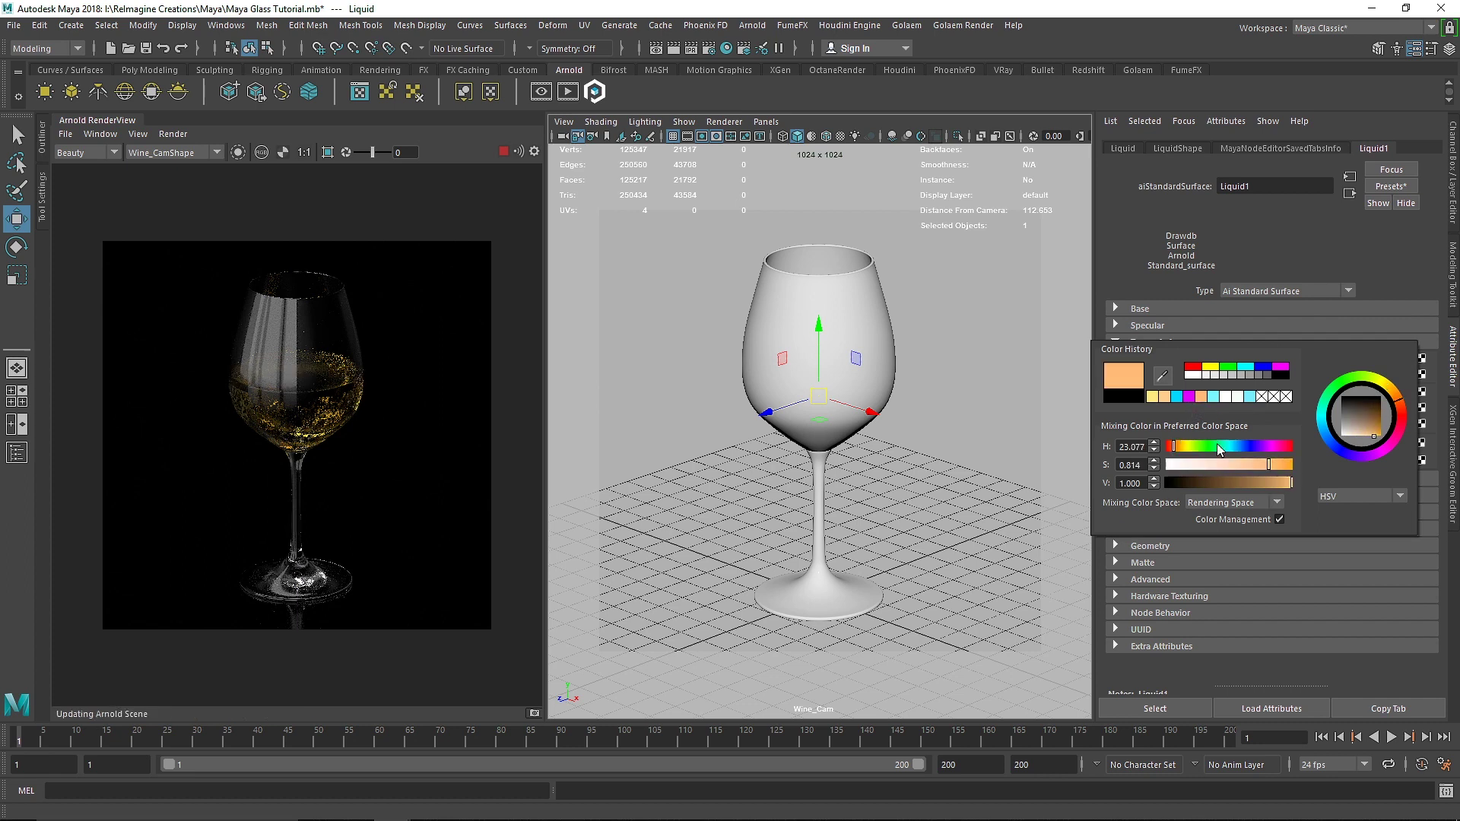
{"action": "left_click", "coordinate": [1213, 396]}
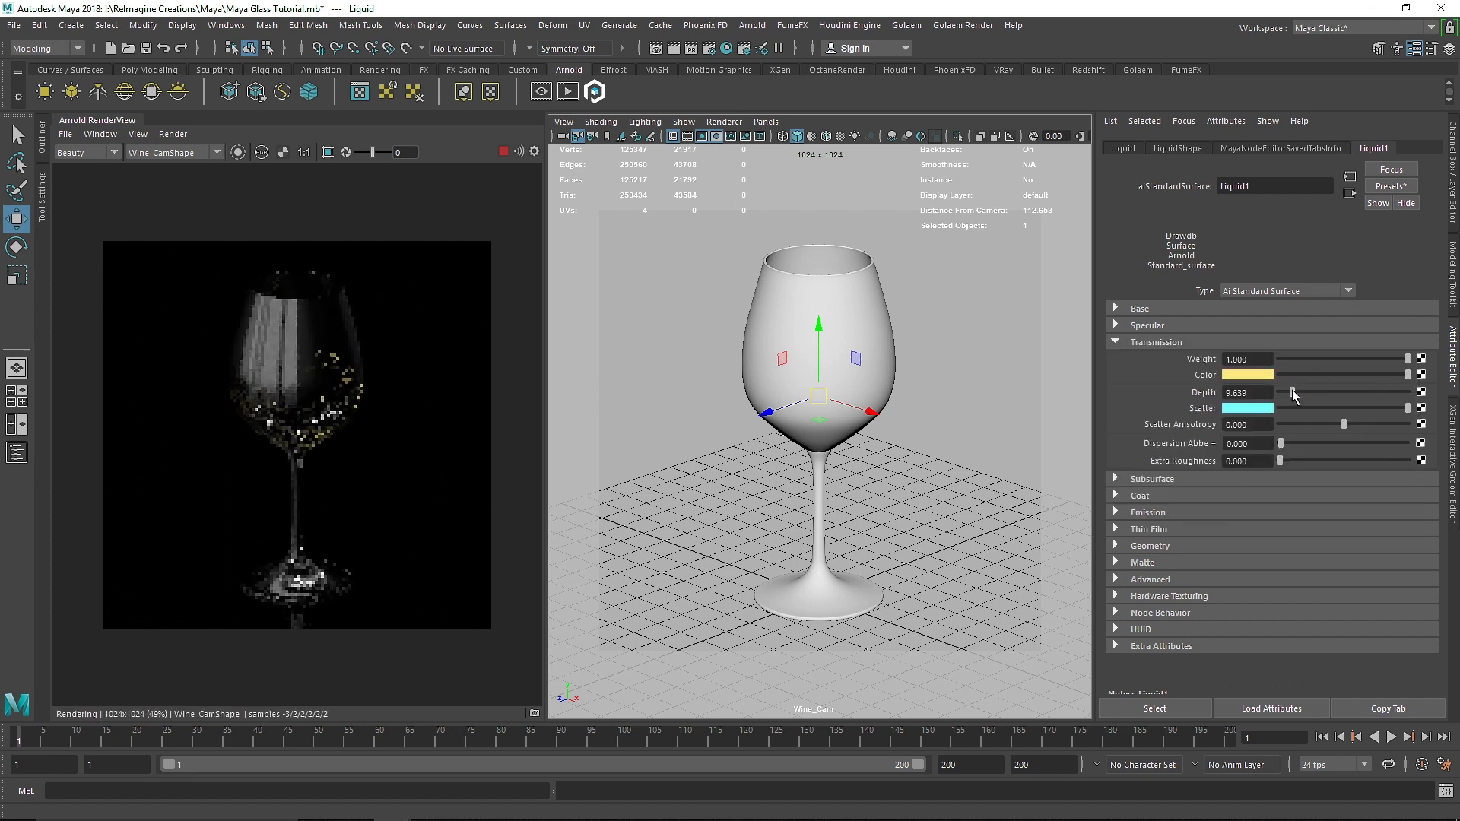
{"action": "left_click_drag", "start_coordinate": [1284, 391], "coordinate": [1295, 391]}
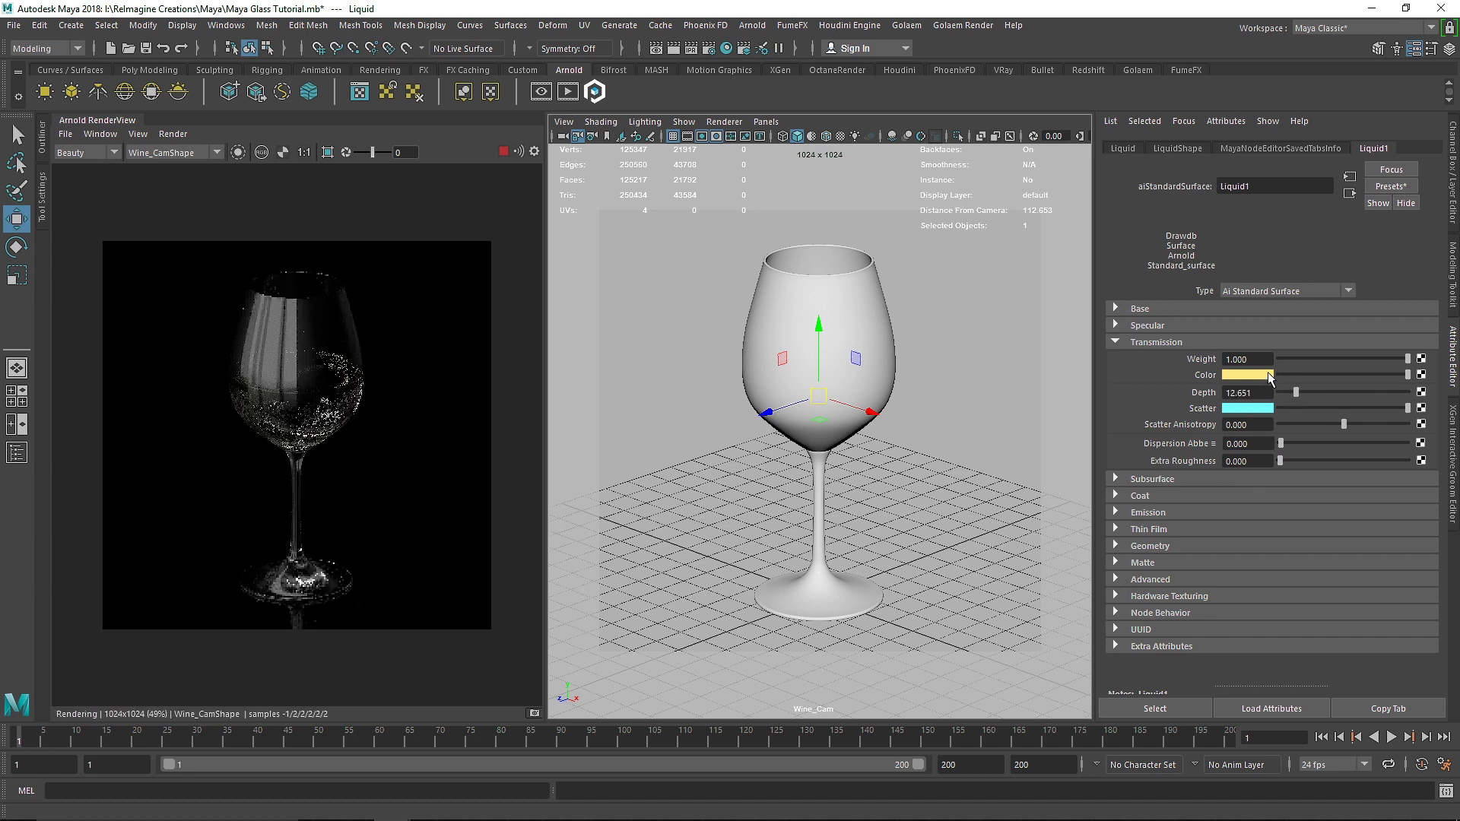
{"action": "left_click", "coordinate": [1263, 375]}
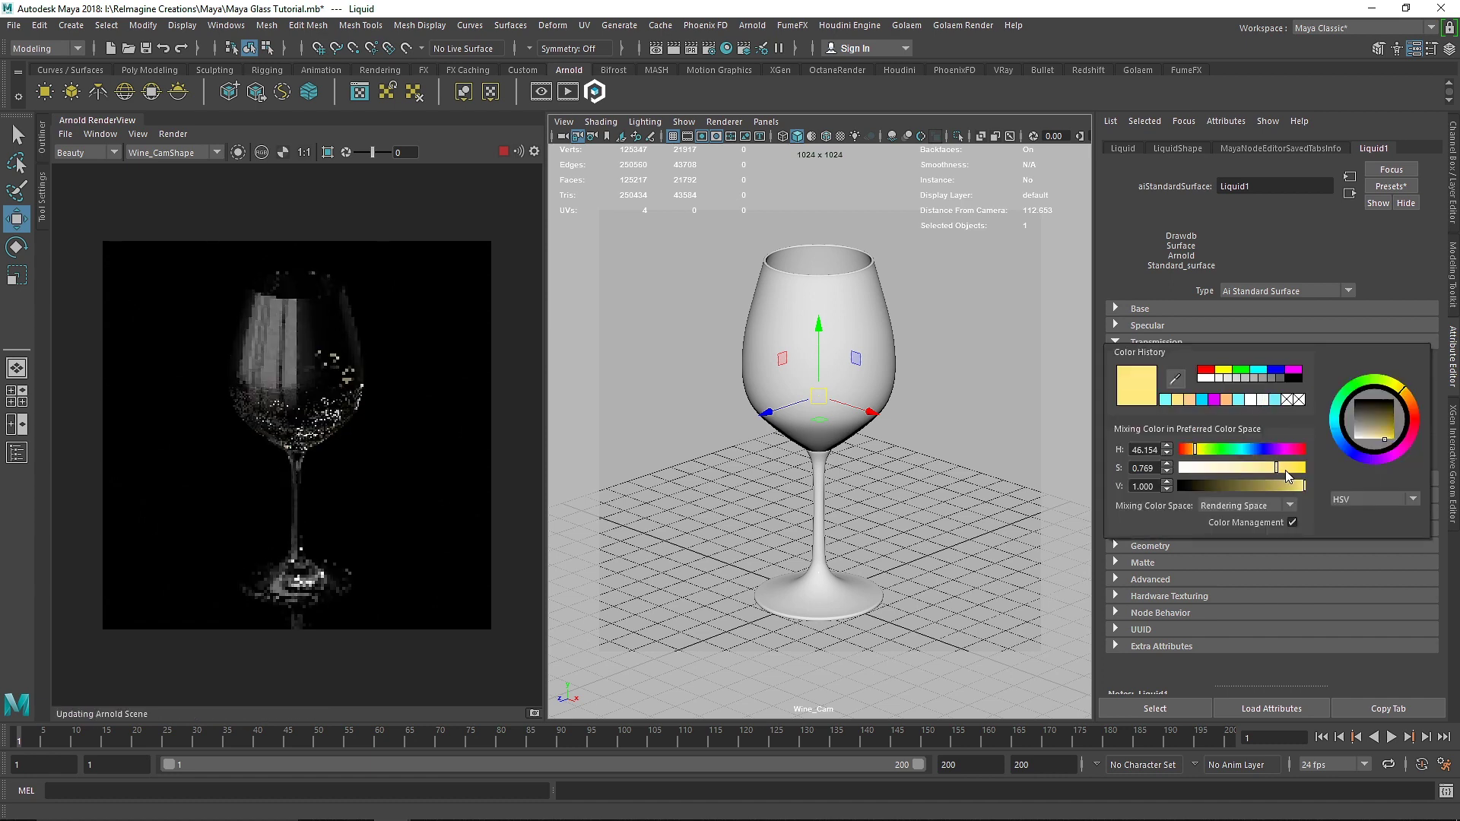
{"action": "left_click", "coordinate": [1254, 411]}
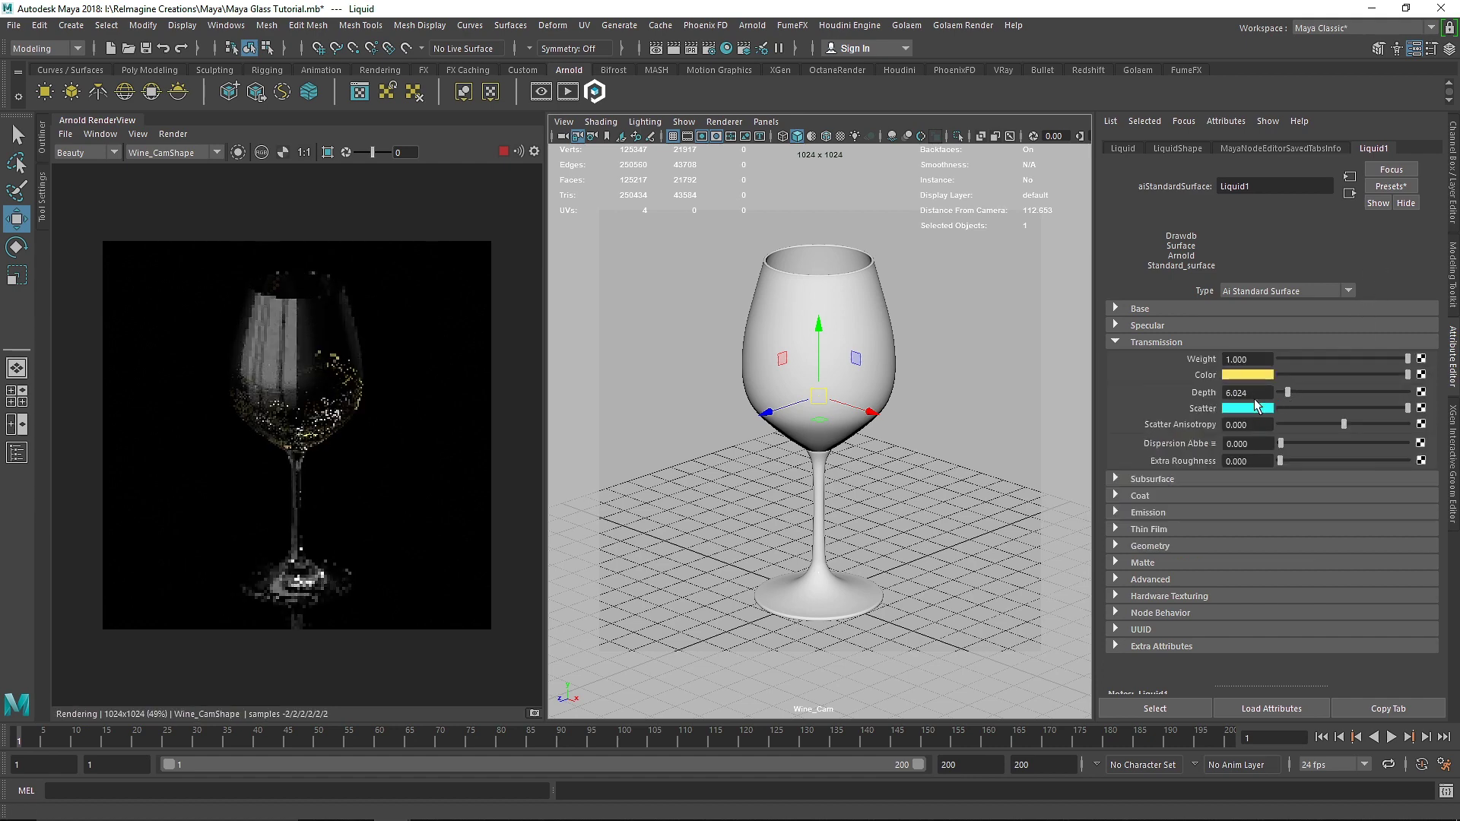
Change the liquid's transmission scatter color, trying blue before settling on green.
{"action": "left_click", "coordinate": [1255, 407]}
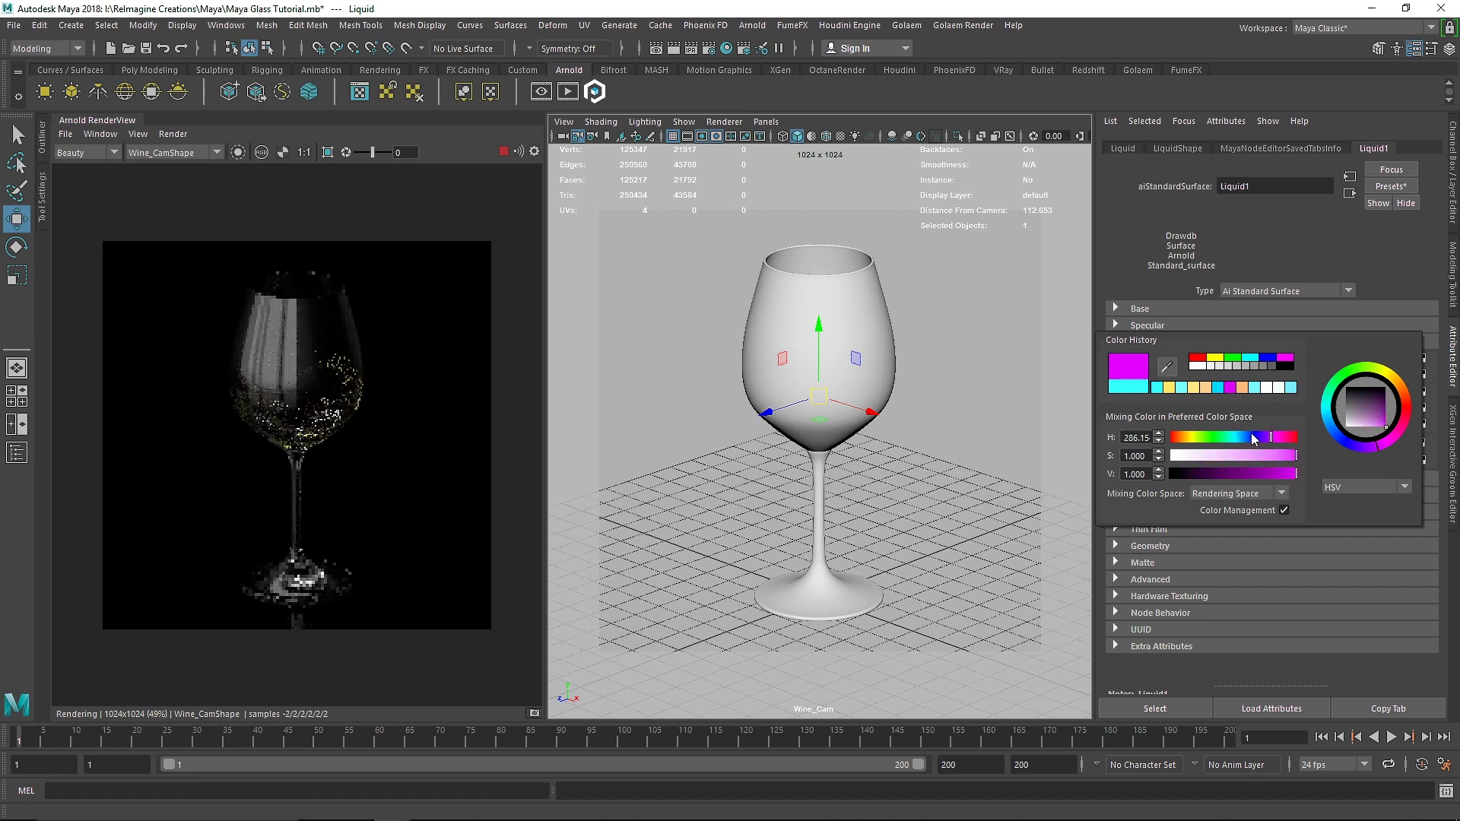
{"action": "mouse_move", "coordinate": [1251, 437]}
{"action": "left_mouse_down"}
{"action": "mouse_move", "coordinate": [1224, 439]}
{"action": "mouse_move", "coordinate": [1251, 444]}
{"action": "left_mouse_up"}
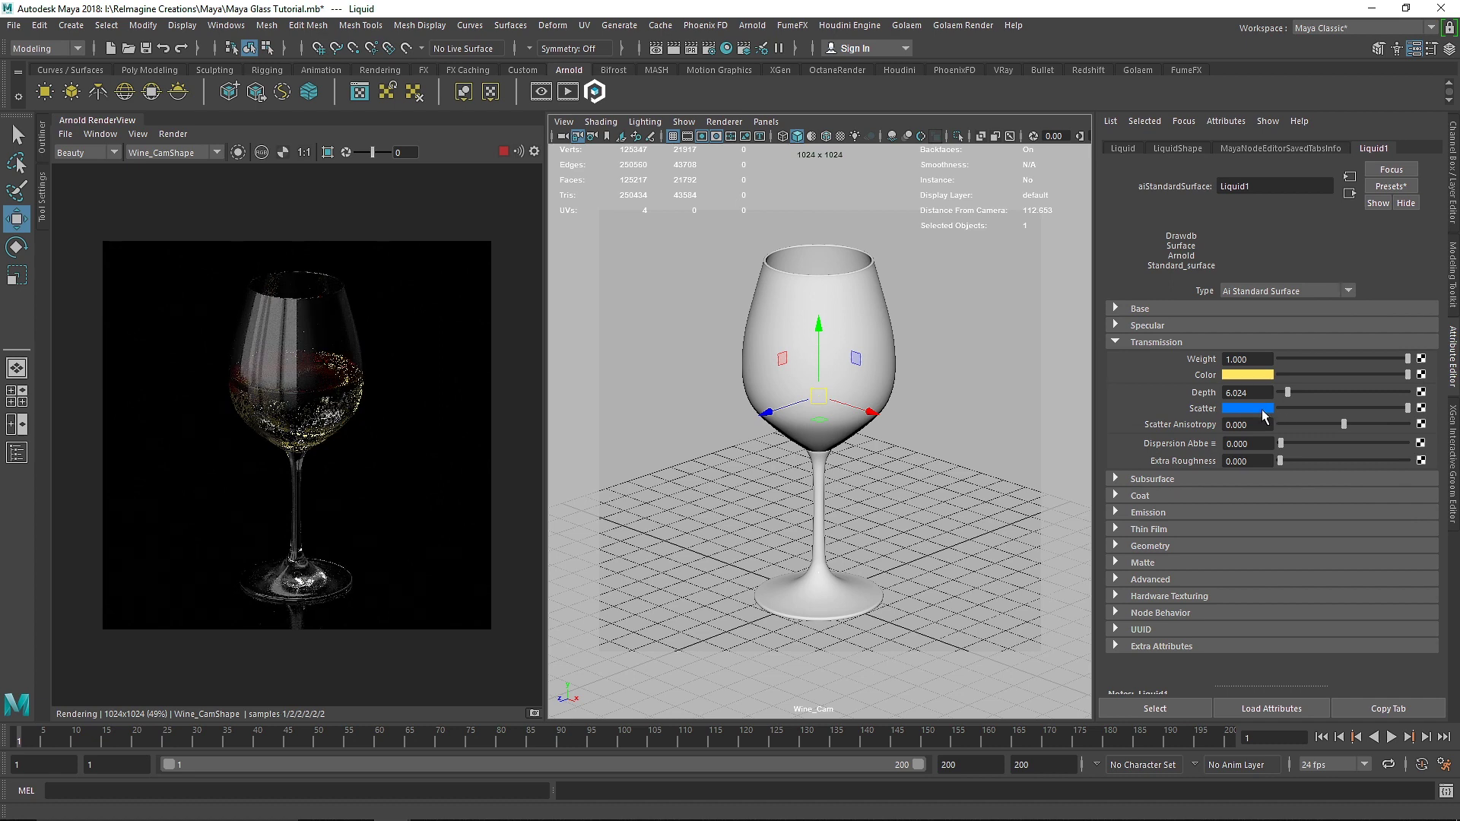
{"action": "left_click", "coordinate": [1262, 409]}
{"action": "left_click_drag", "start_coordinate": [1268, 472], "coordinate": [1232, 473]}
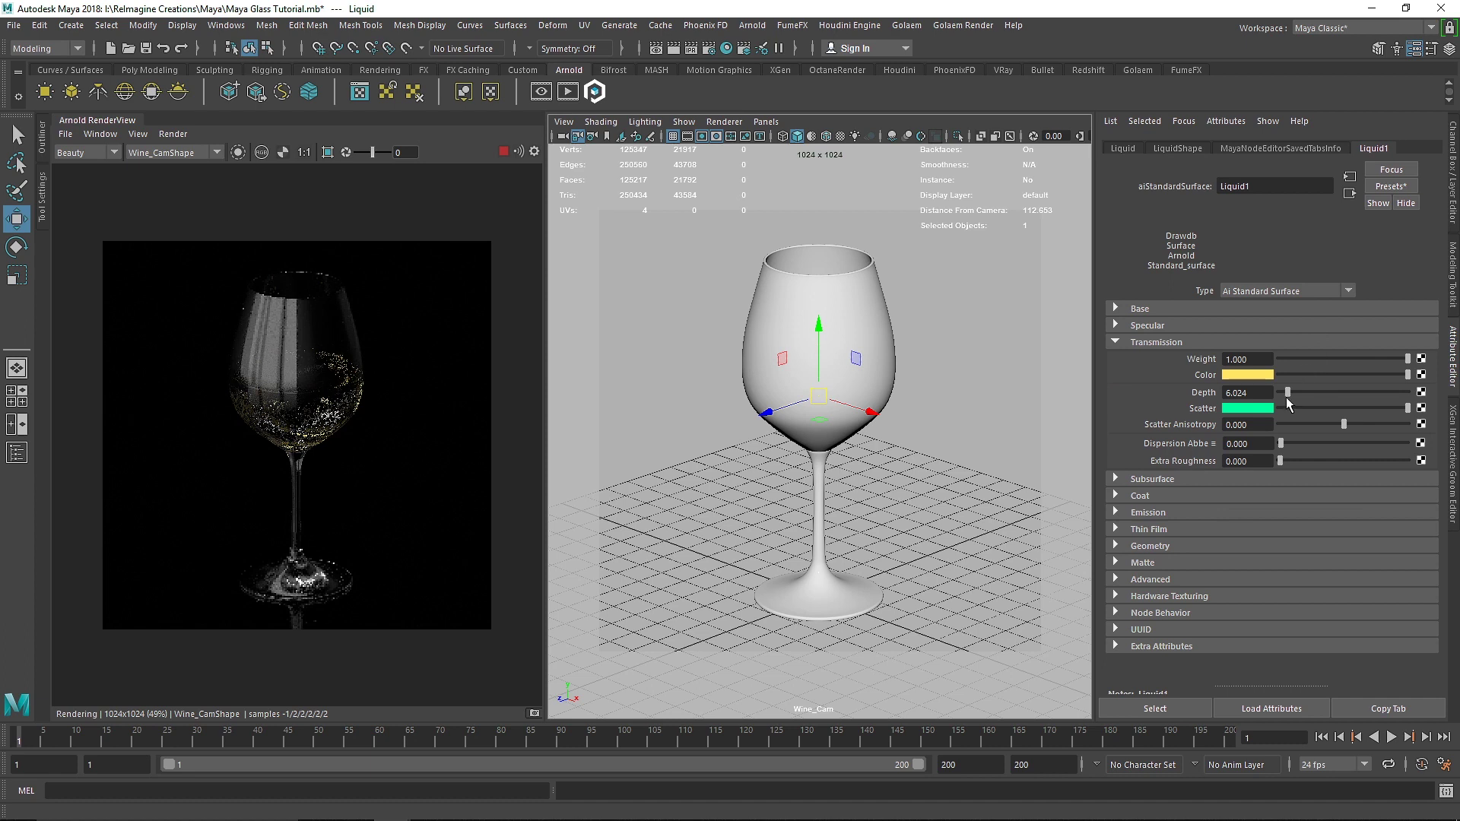
Set the liquid's transmission color to orange, hue about 26 and saturation about 0.83, and its depth to 0 after trying depths of about 84 and 6.6.
{"action": "left_click_drag", "start_coordinate": [1287, 392], "coordinate": [1388, 393]}
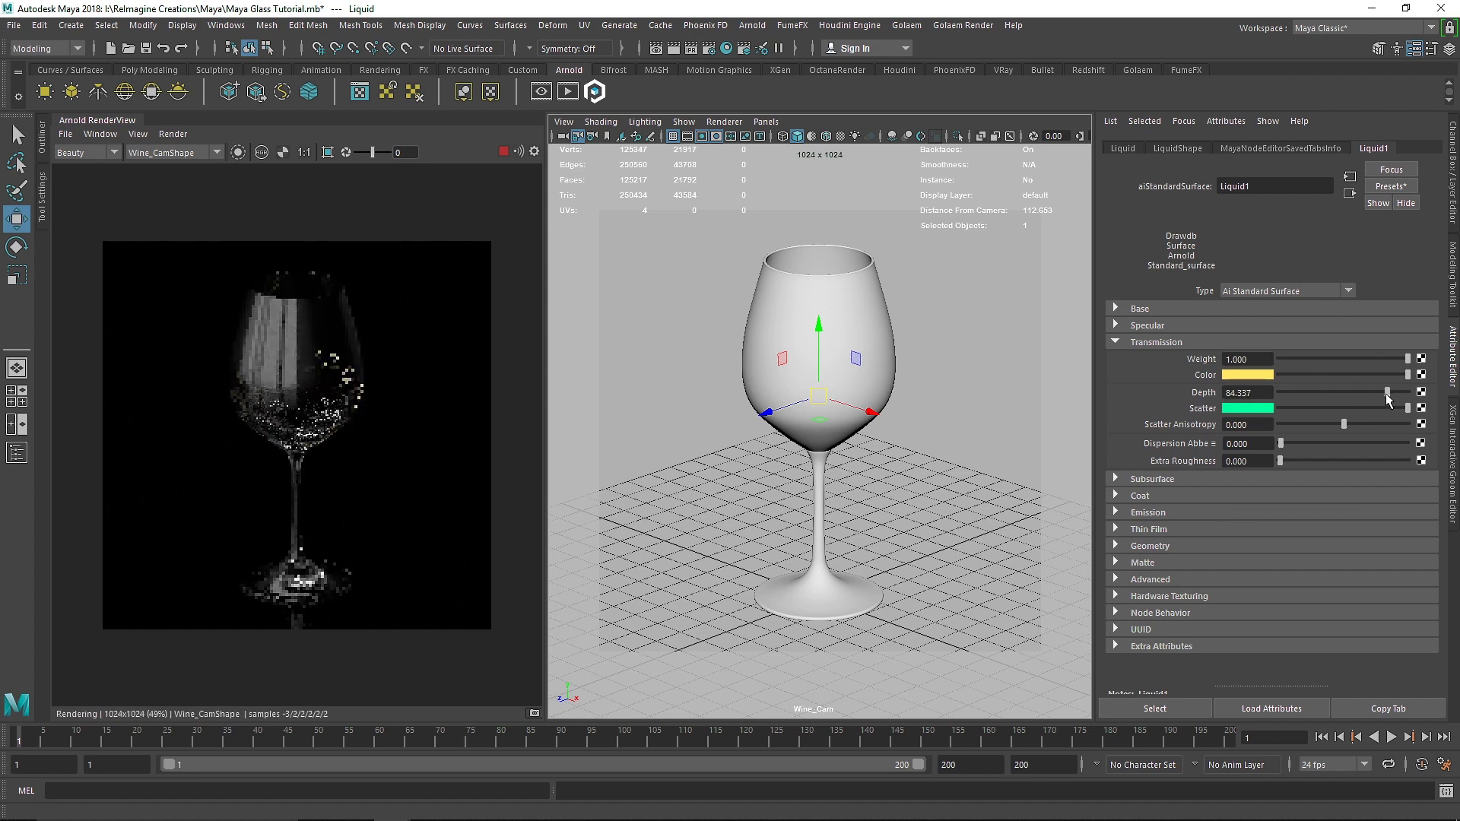
{"action": "left_click", "coordinate": [1287, 391]}
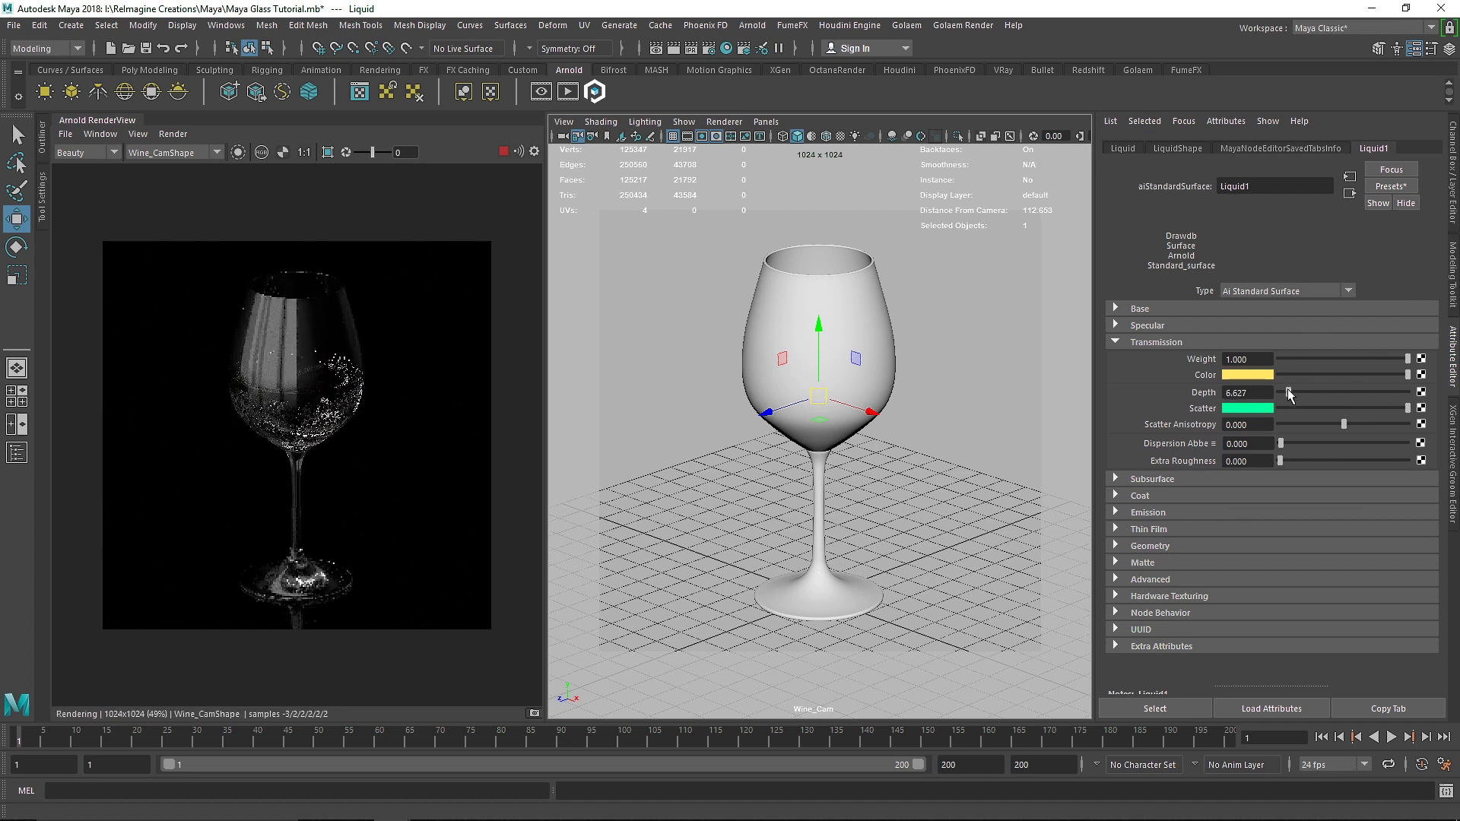
{"action": "left_click", "coordinate": [1250, 376]}
{"action": "left_click_drag", "start_coordinate": [1366, 393], "coordinate": [1351, 444]}
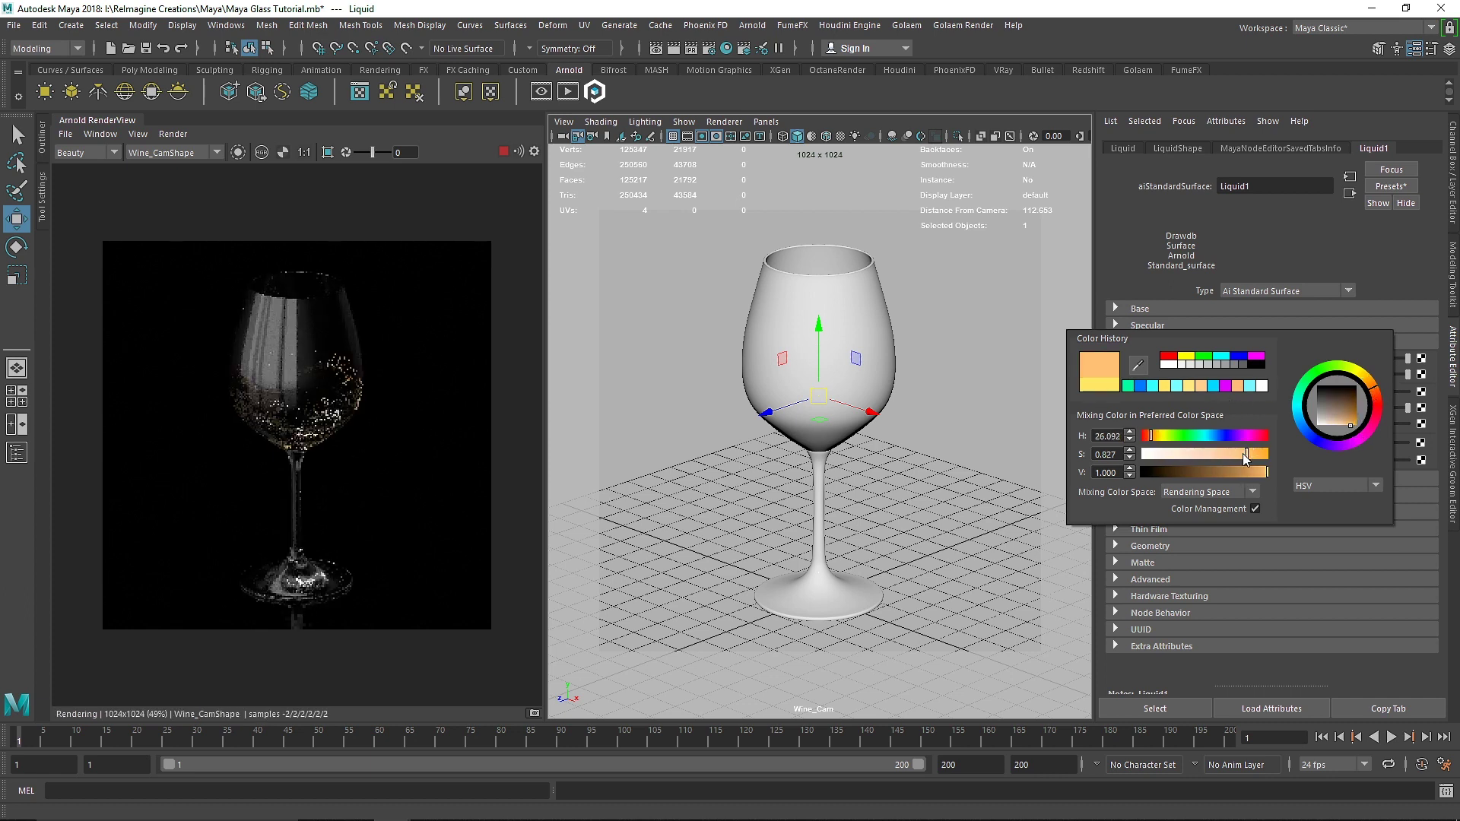
{"action": "left_click_drag", "start_coordinate": [1288, 392], "coordinate": [1277, 393]}
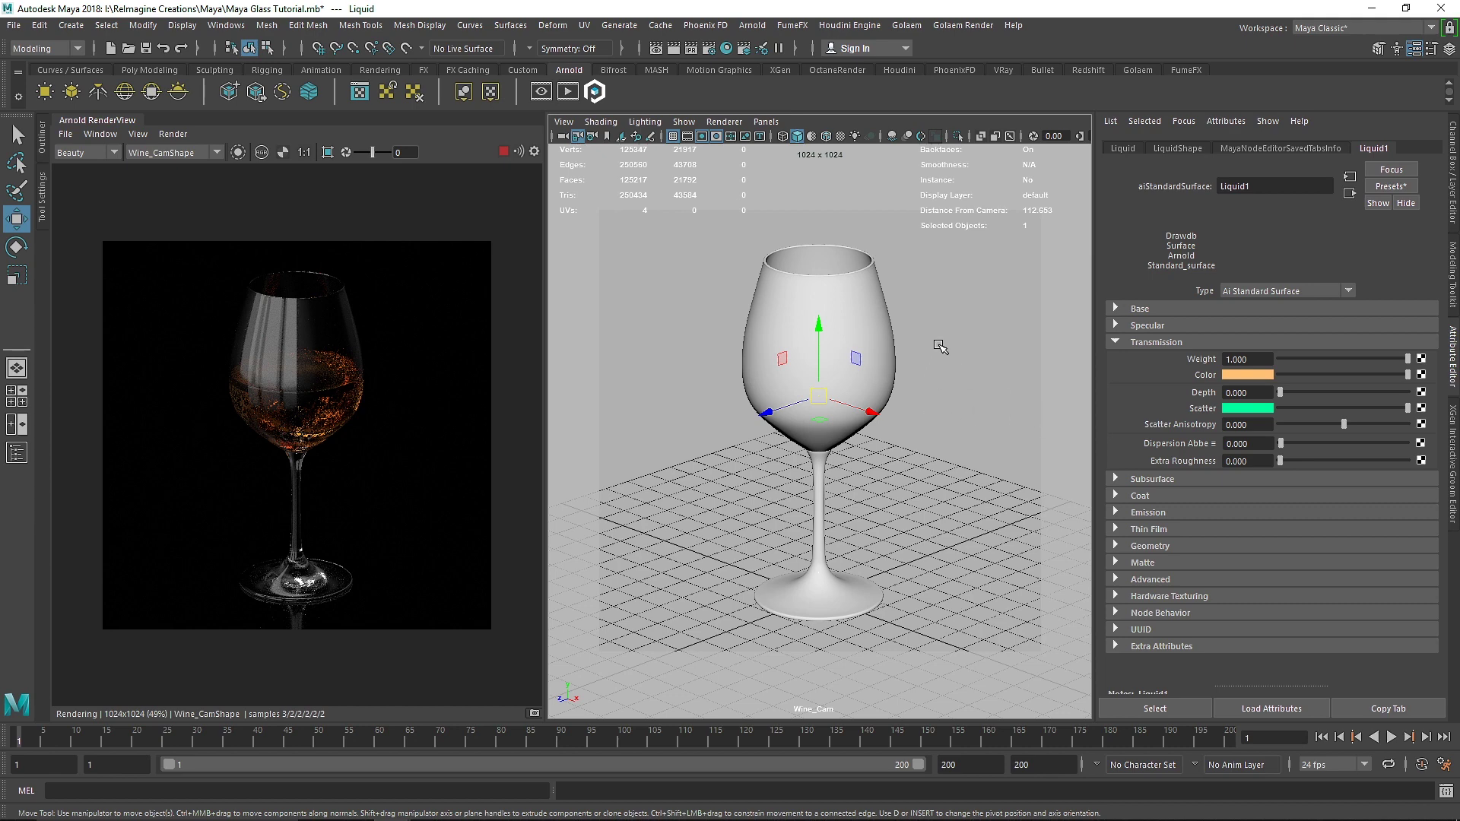
Set the liquid material's specular roughness to 0 and select the wine glass mesh.
{"action": "left_click", "coordinate": [1130, 343]}
{"action": "left_click", "coordinate": [1134, 327]}
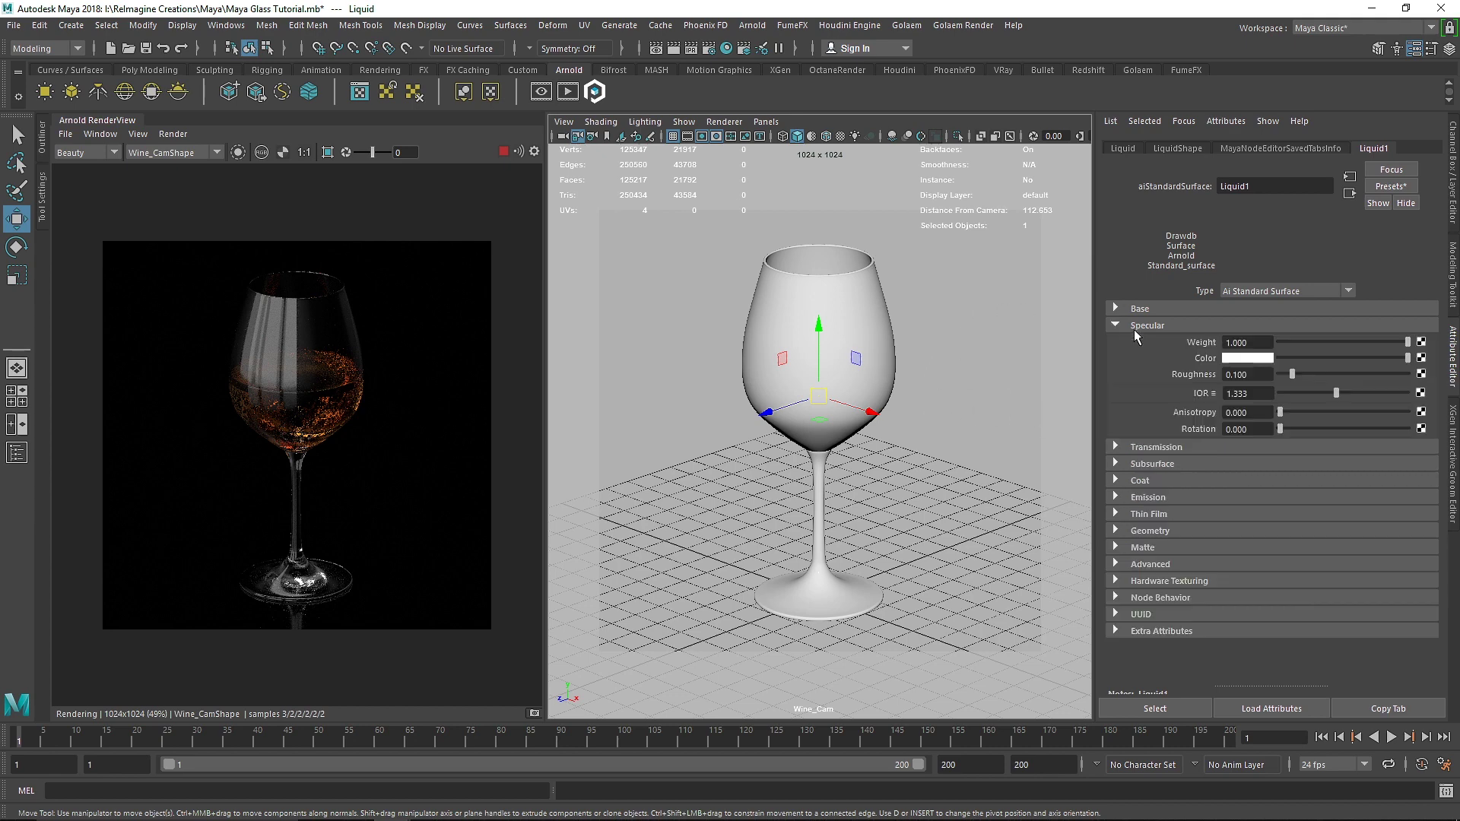
{"action": "left_click", "coordinate": [1254, 376]}
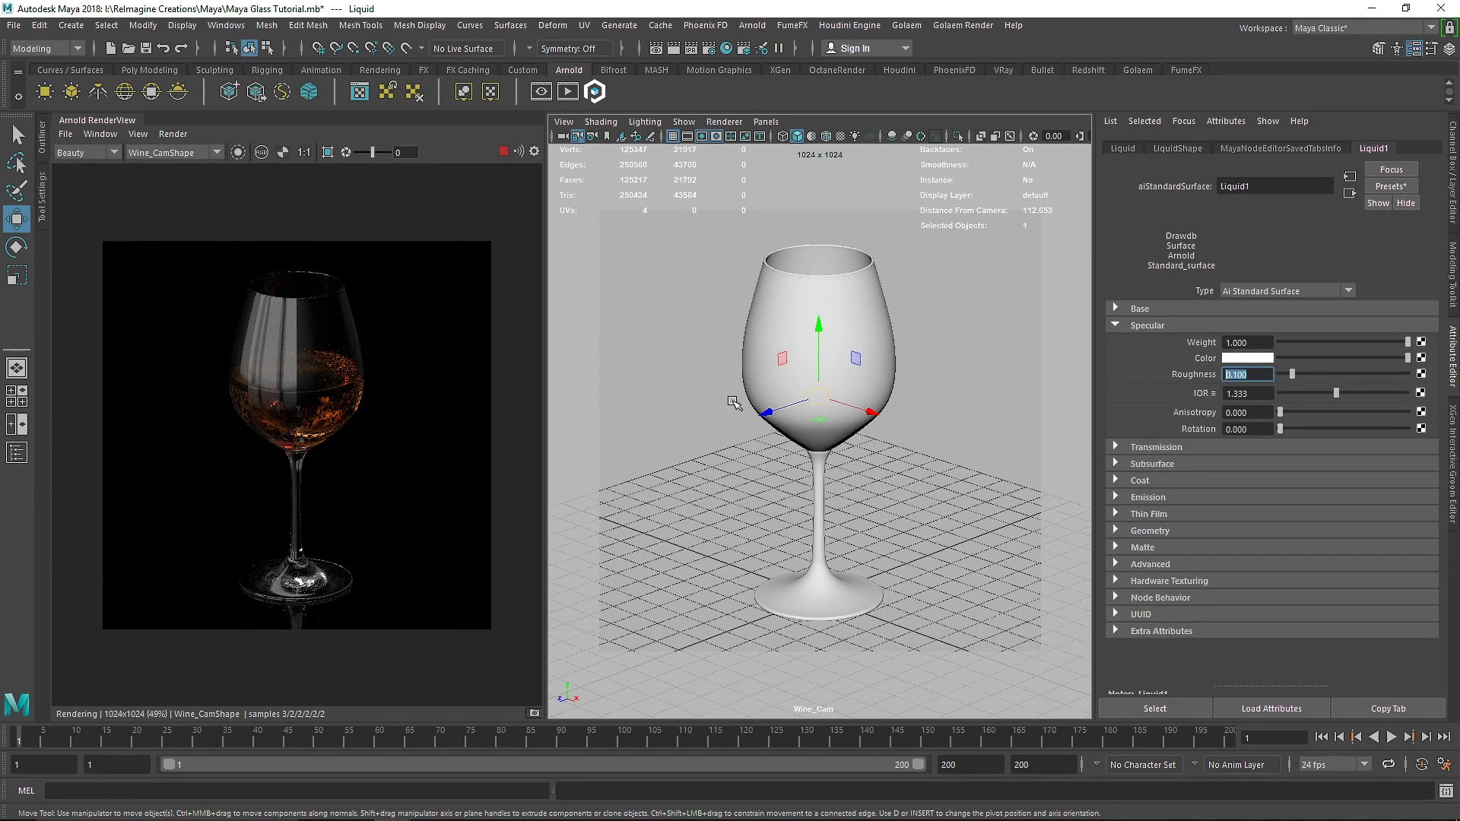
{"action": "type", "text": "0"}
{"action": "key", "text": "Return"}
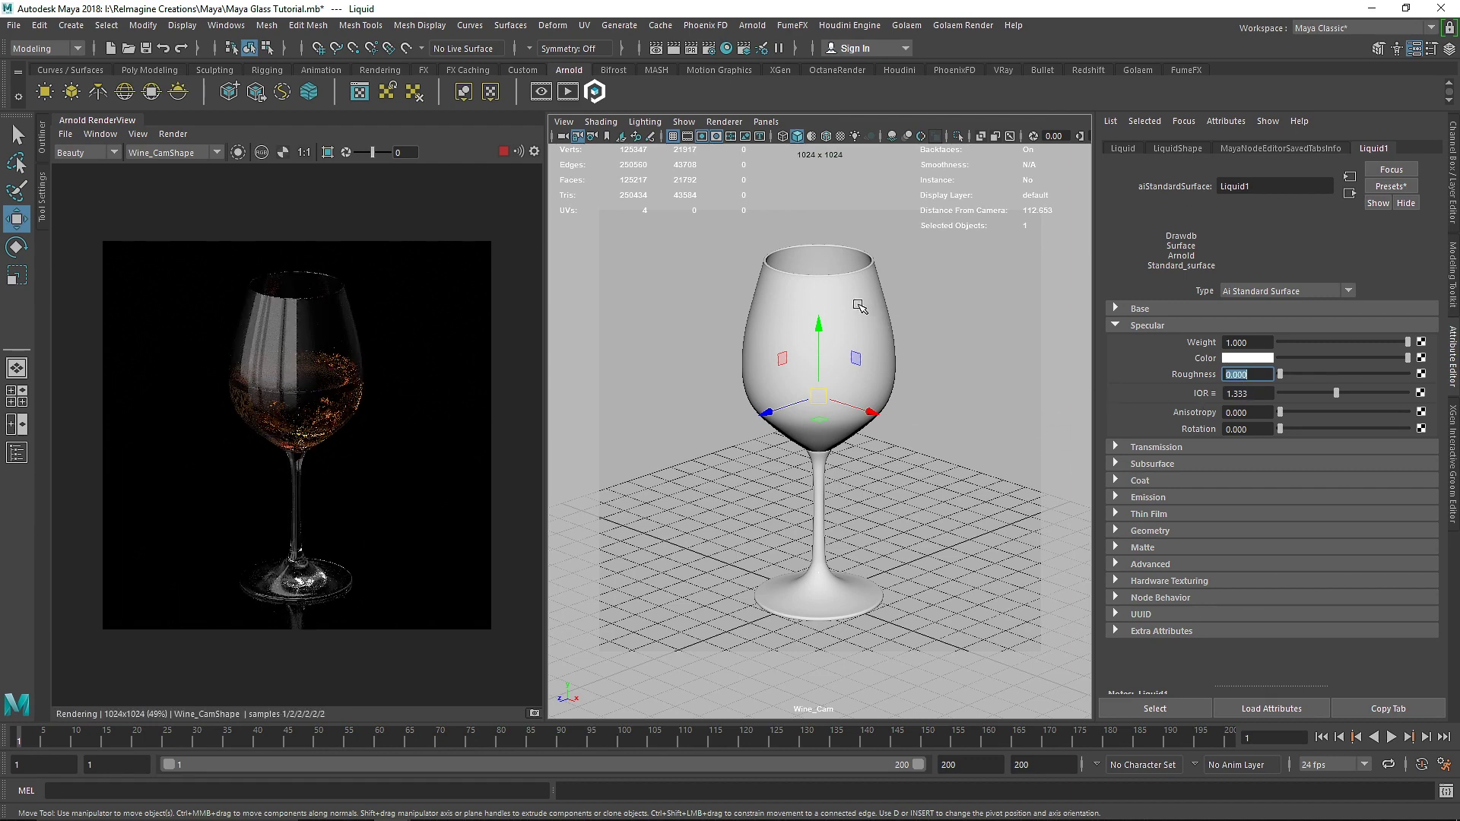
{"action": "key", "text": "Up"}
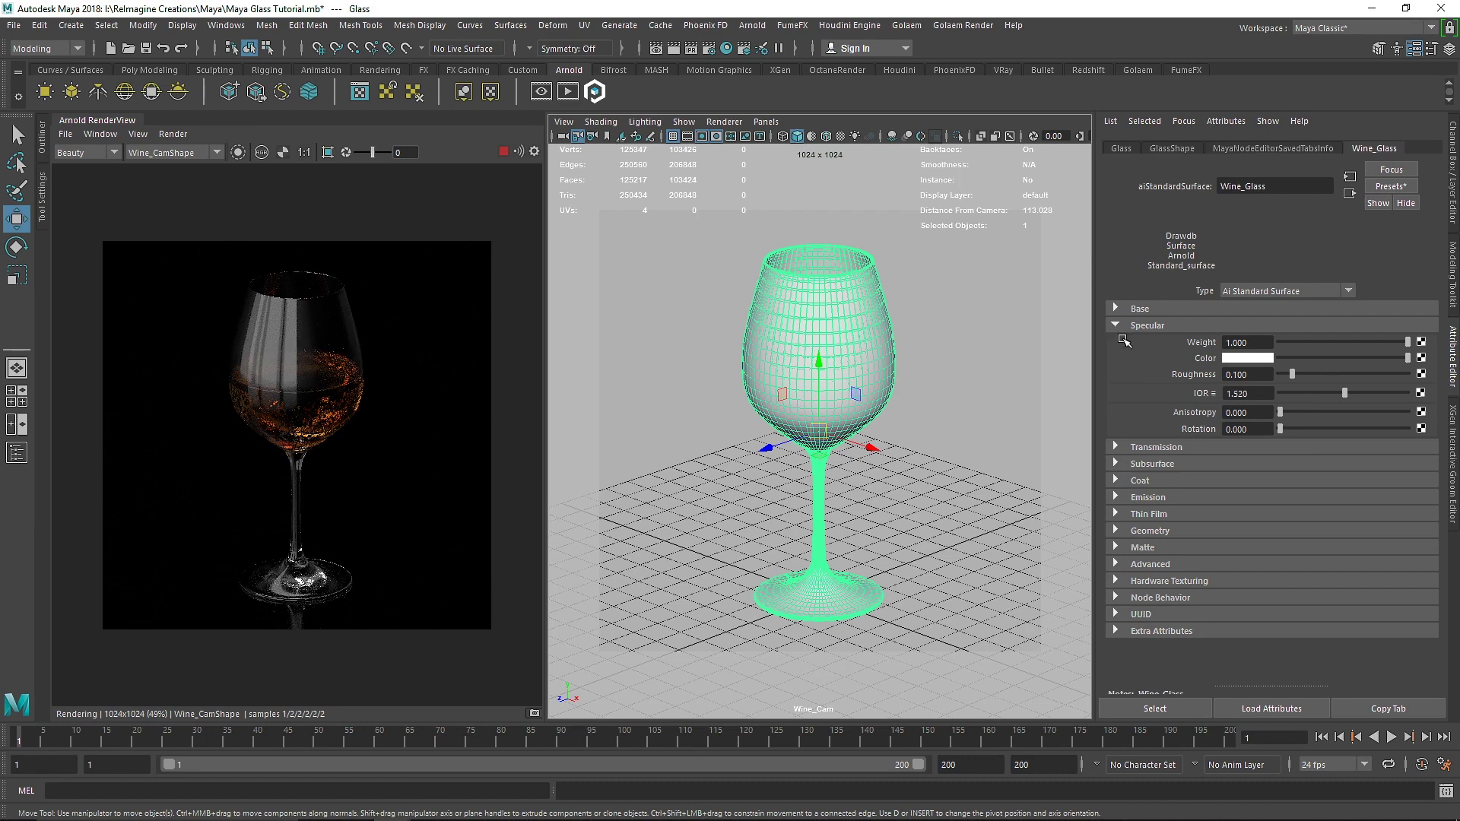
Set the render image size to the 2k_Square preset in the render settings.
{"action": "left_click", "coordinate": [1259, 373]}
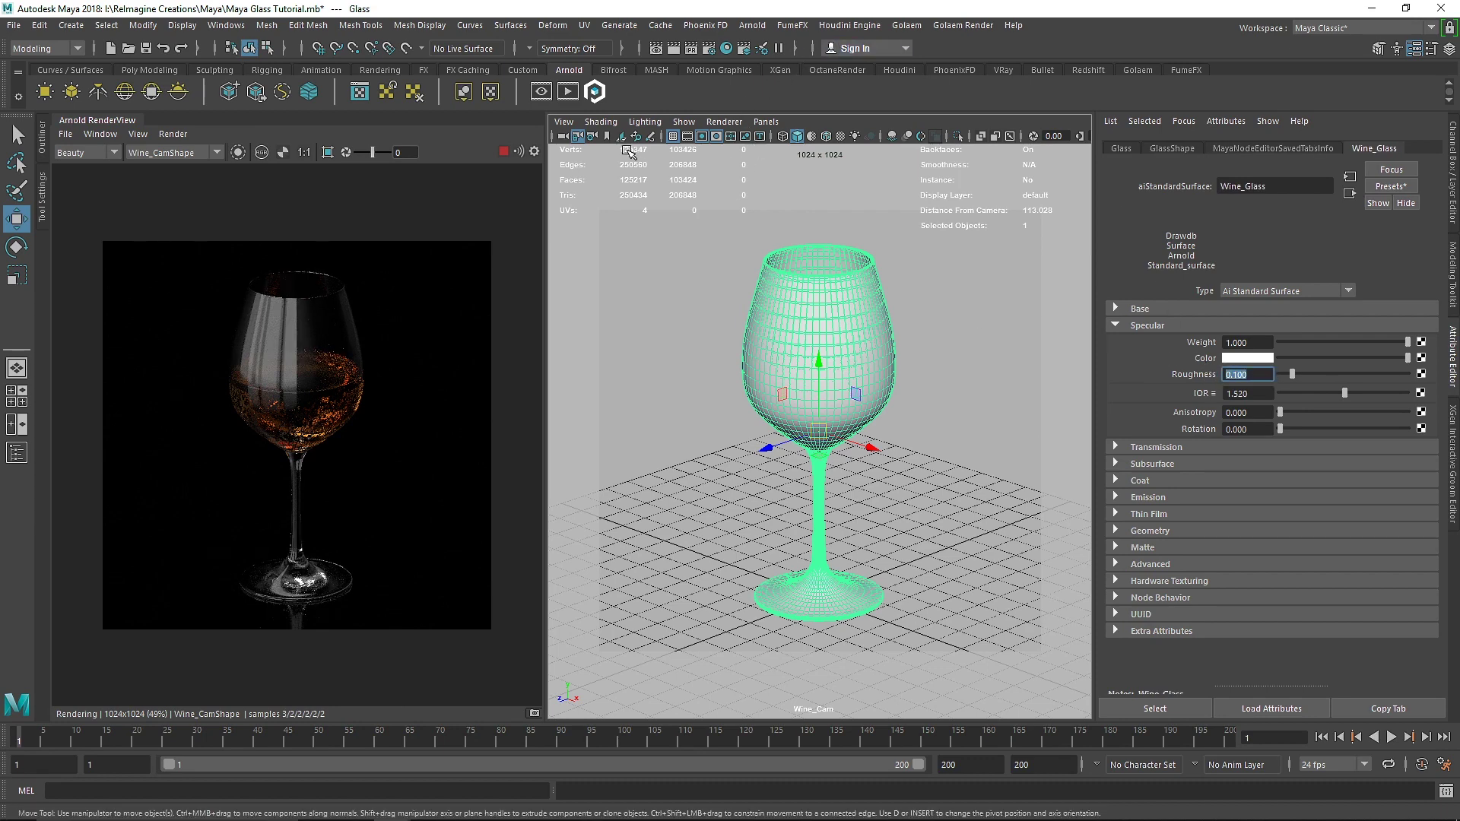
{"action": "left_click", "coordinate": [713, 49]}
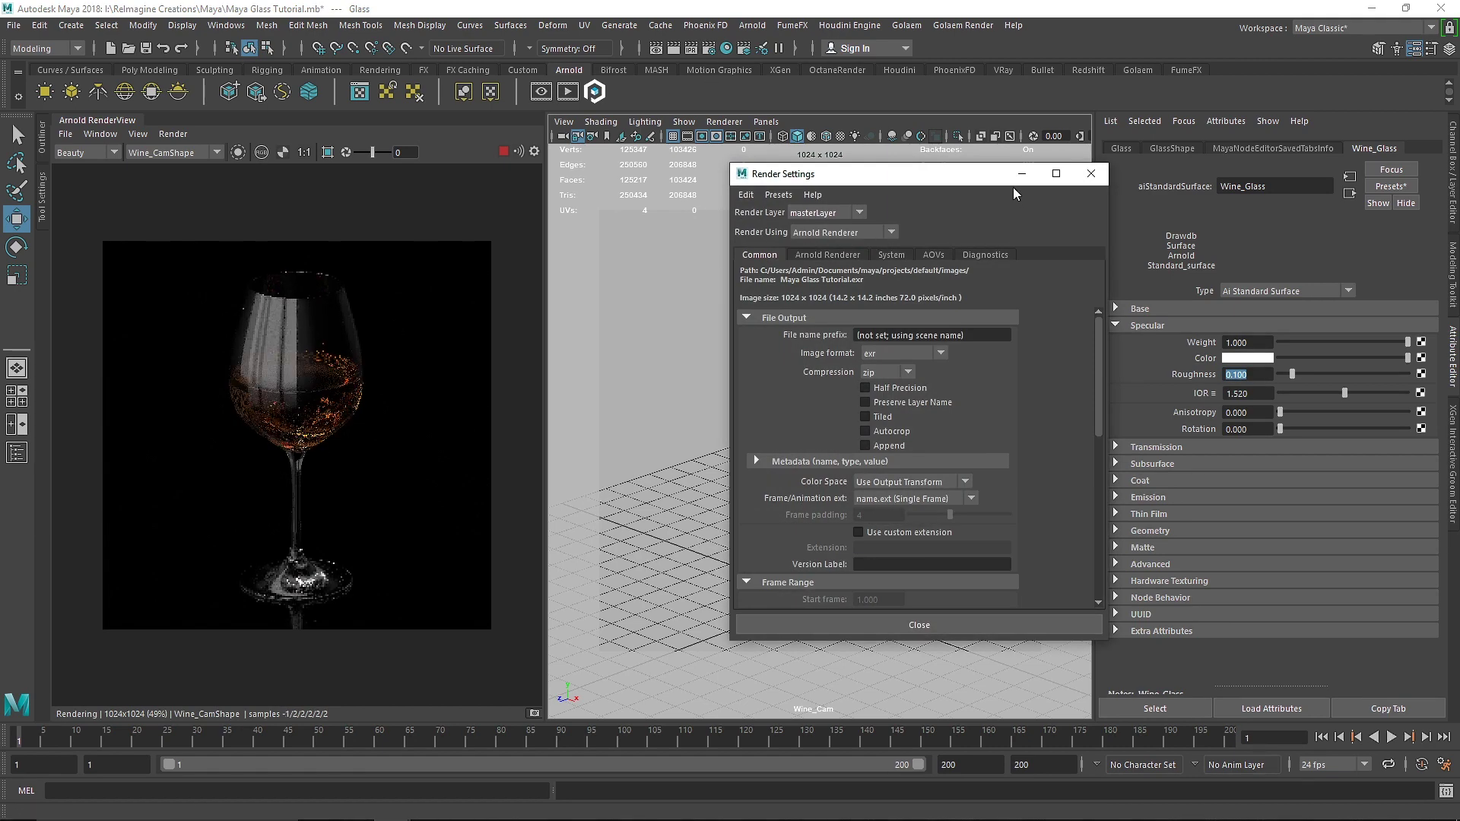
{"action": "scroll", "coordinate": [1064, 532], "scroll_direction": "down", "scroll_amount": 10}
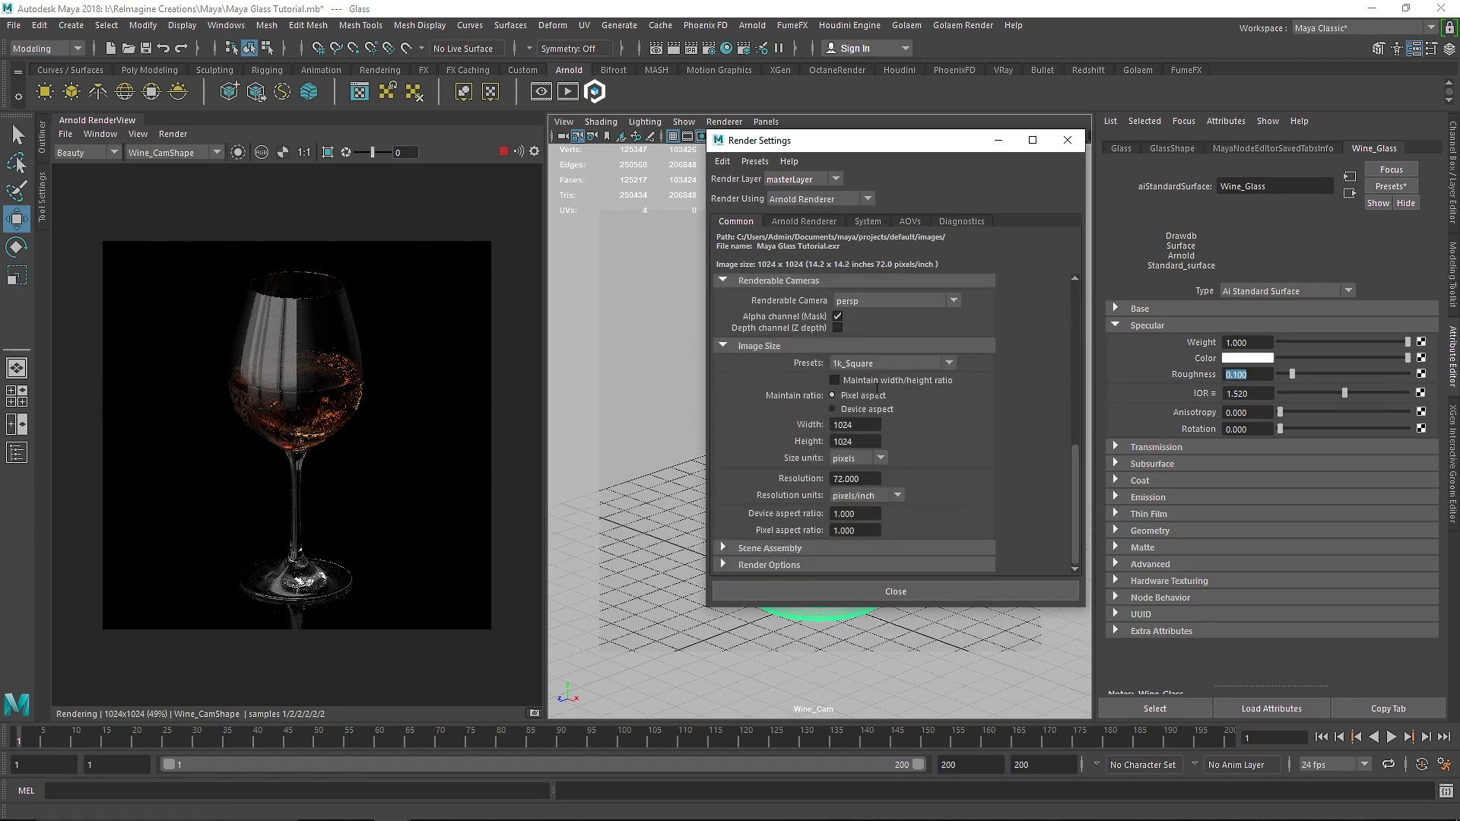
{"action": "left_click", "coordinate": [879, 363]}
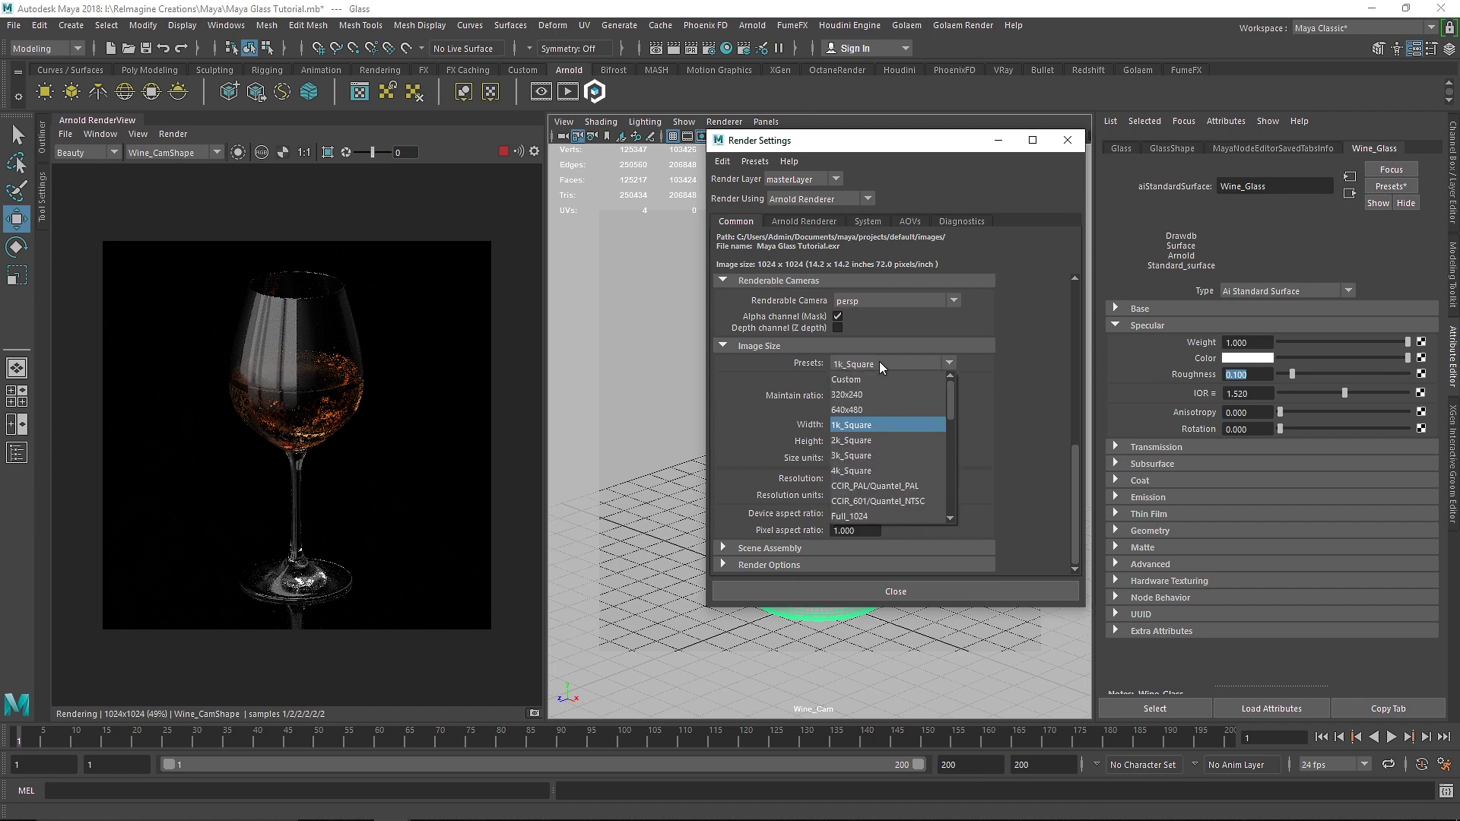
{"action": "left_click", "coordinate": [855, 444]}
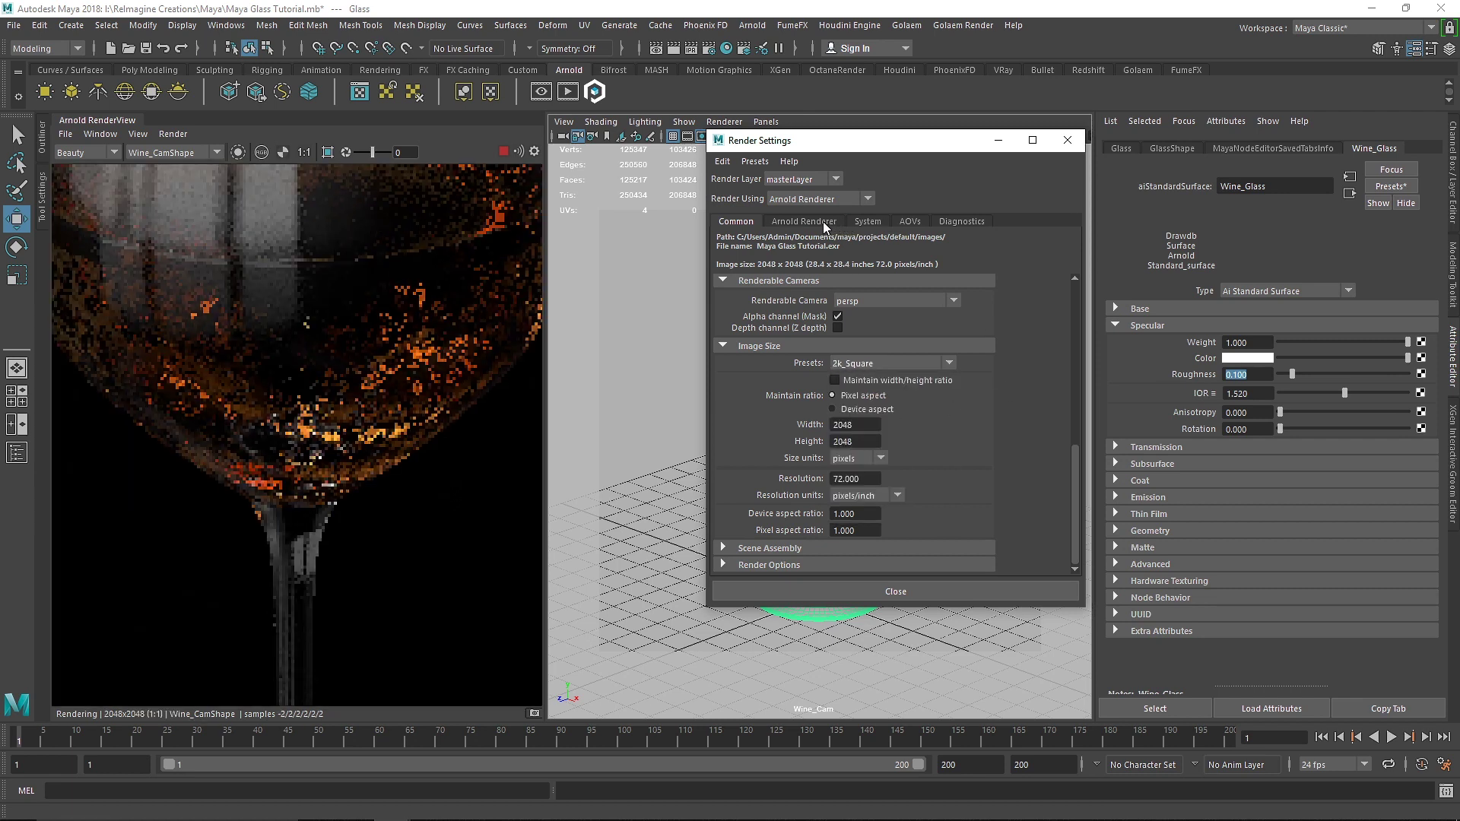
Set the Arnold camera (AA) samples to 8 and the diffuse samples to 0.
{"action": "left_click", "coordinate": [823, 222]}
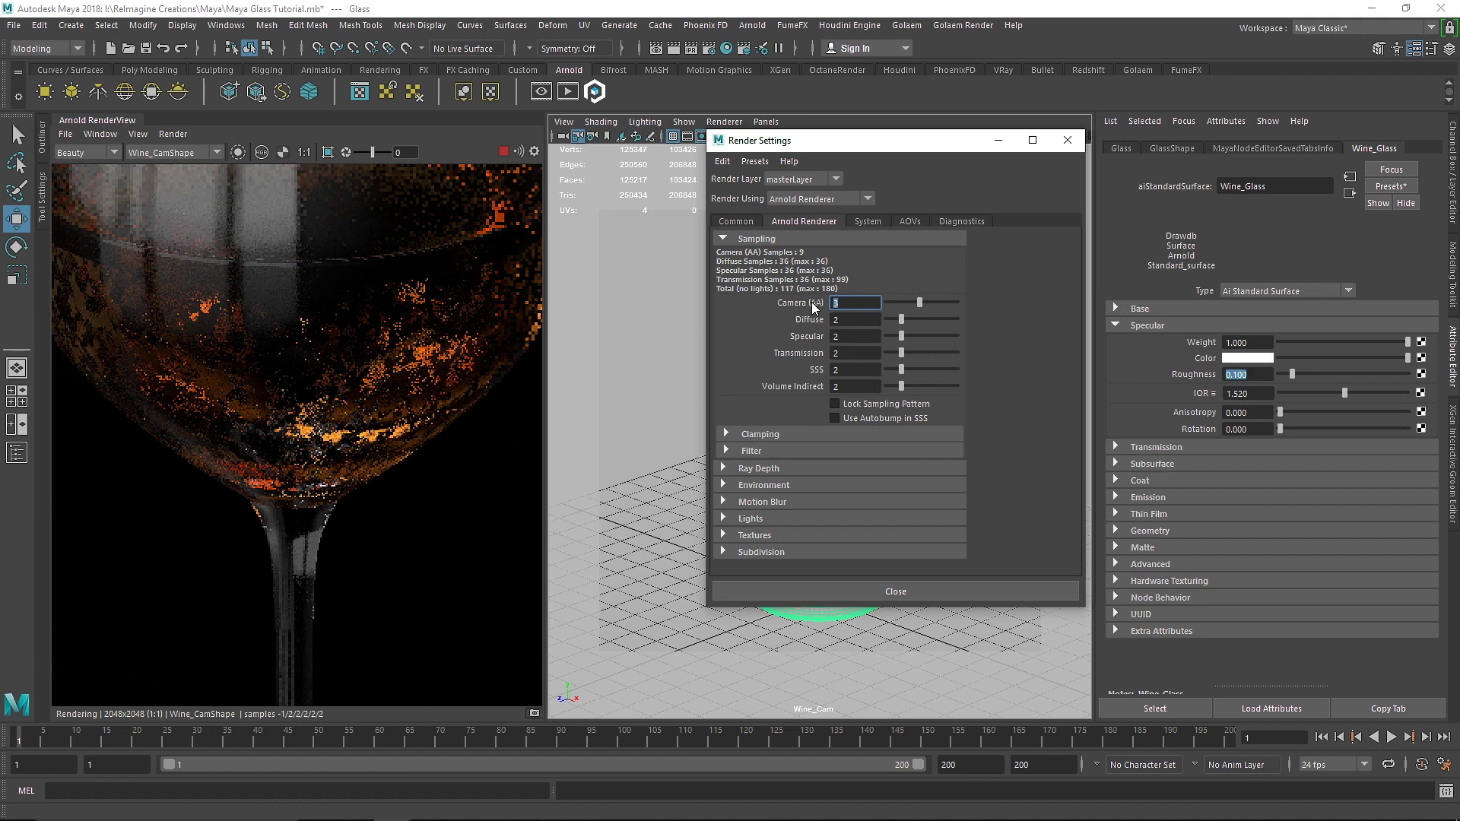
{"action": "double_click", "coordinate": [856, 303]}
{"action": "type", "text": "8"}
{"action": "key", "text": "Return"}
{"action": "key", "text": "Tab"}
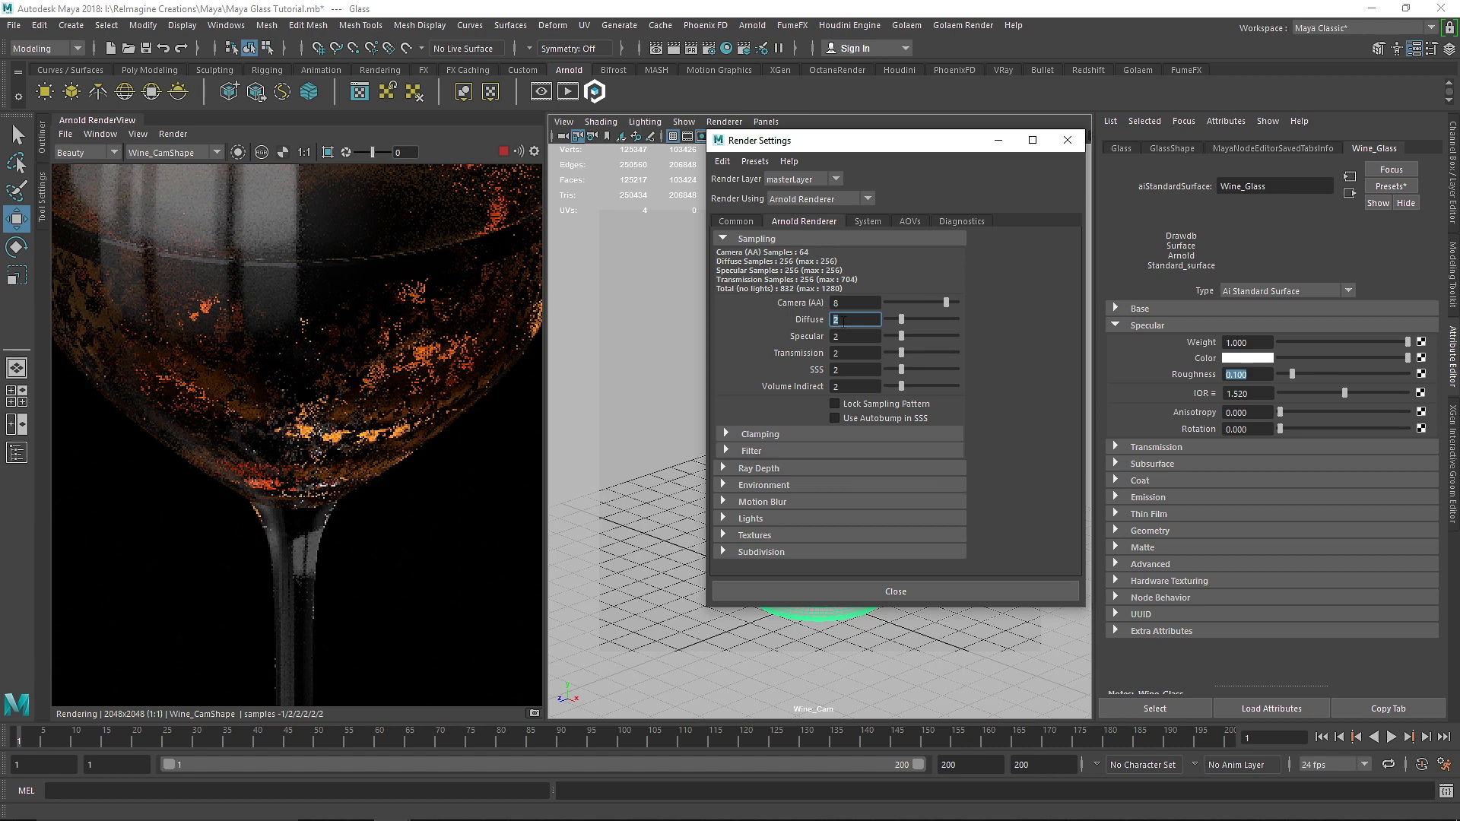
{"action": "type", "text": "0"}
{"action": "key", "text": "Return"}
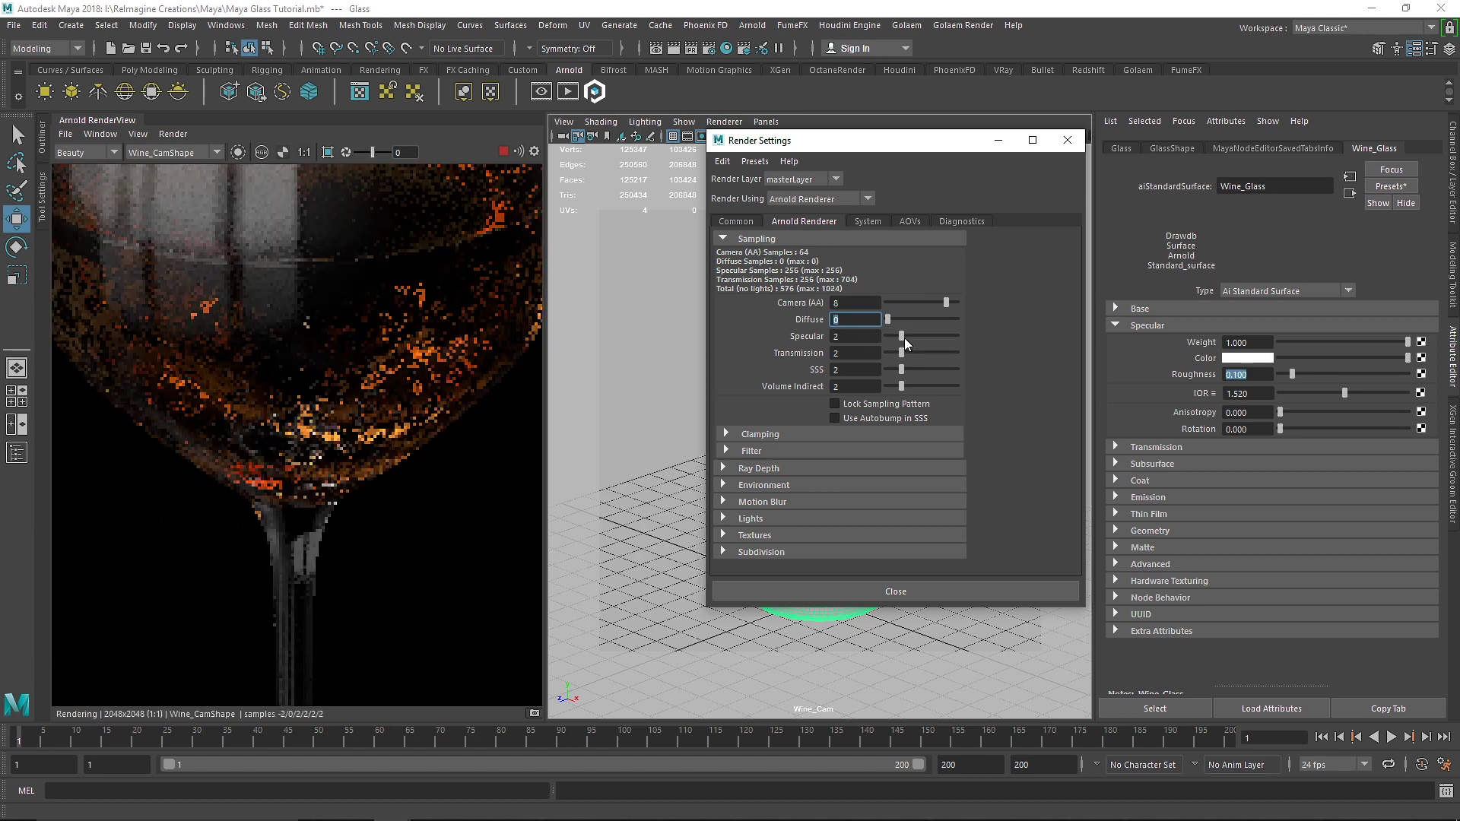
Set the specular samples to 5, SSS and volume indirect to 0, and transmission to 6 after trying 8.
{"action": "left_click_drag", "start_coordinate": [904, 337], "coordinate": [872, 387]}
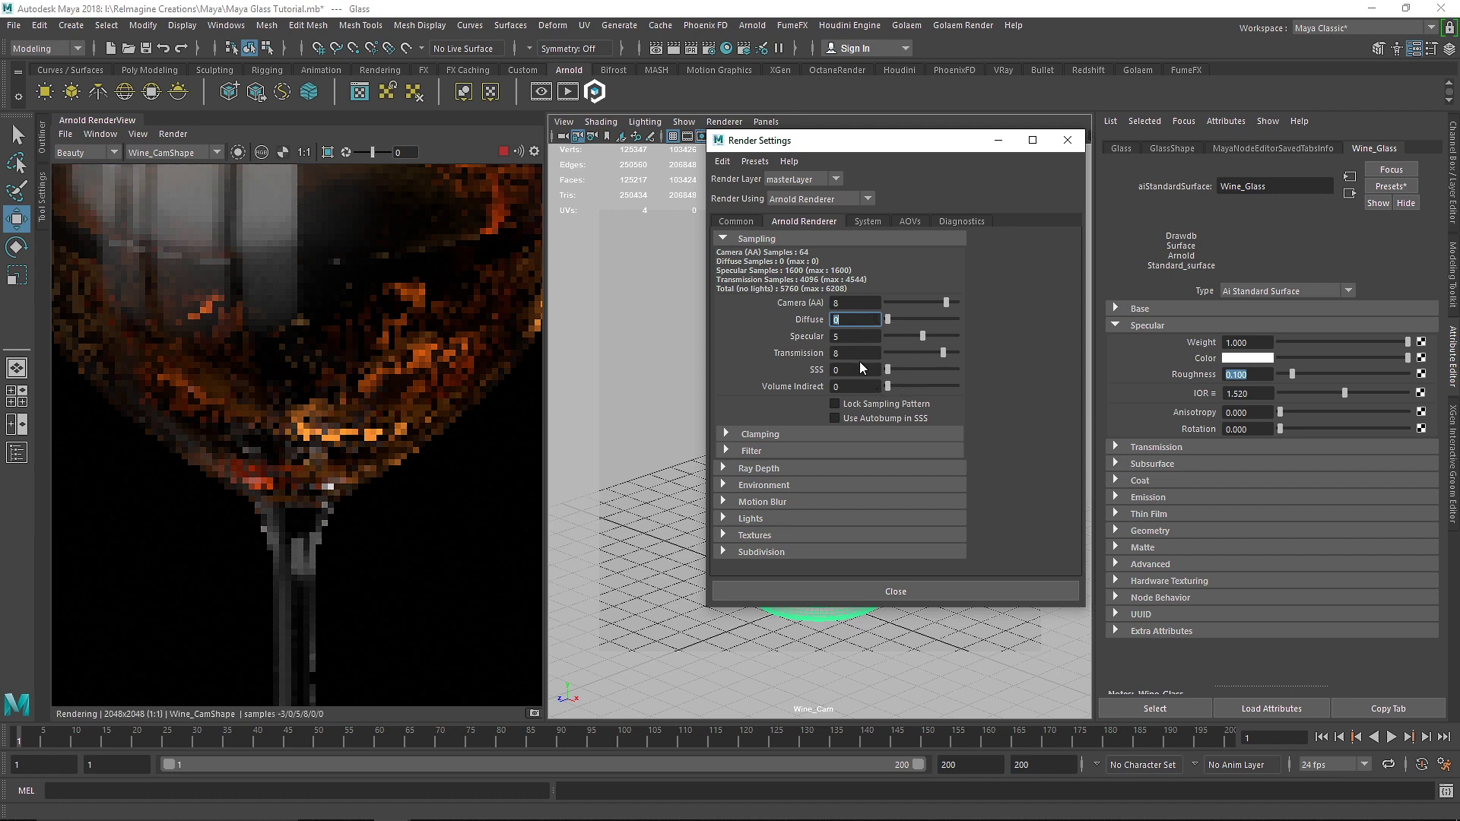
{"action": "left_click", "coordinate": [865, 351]}
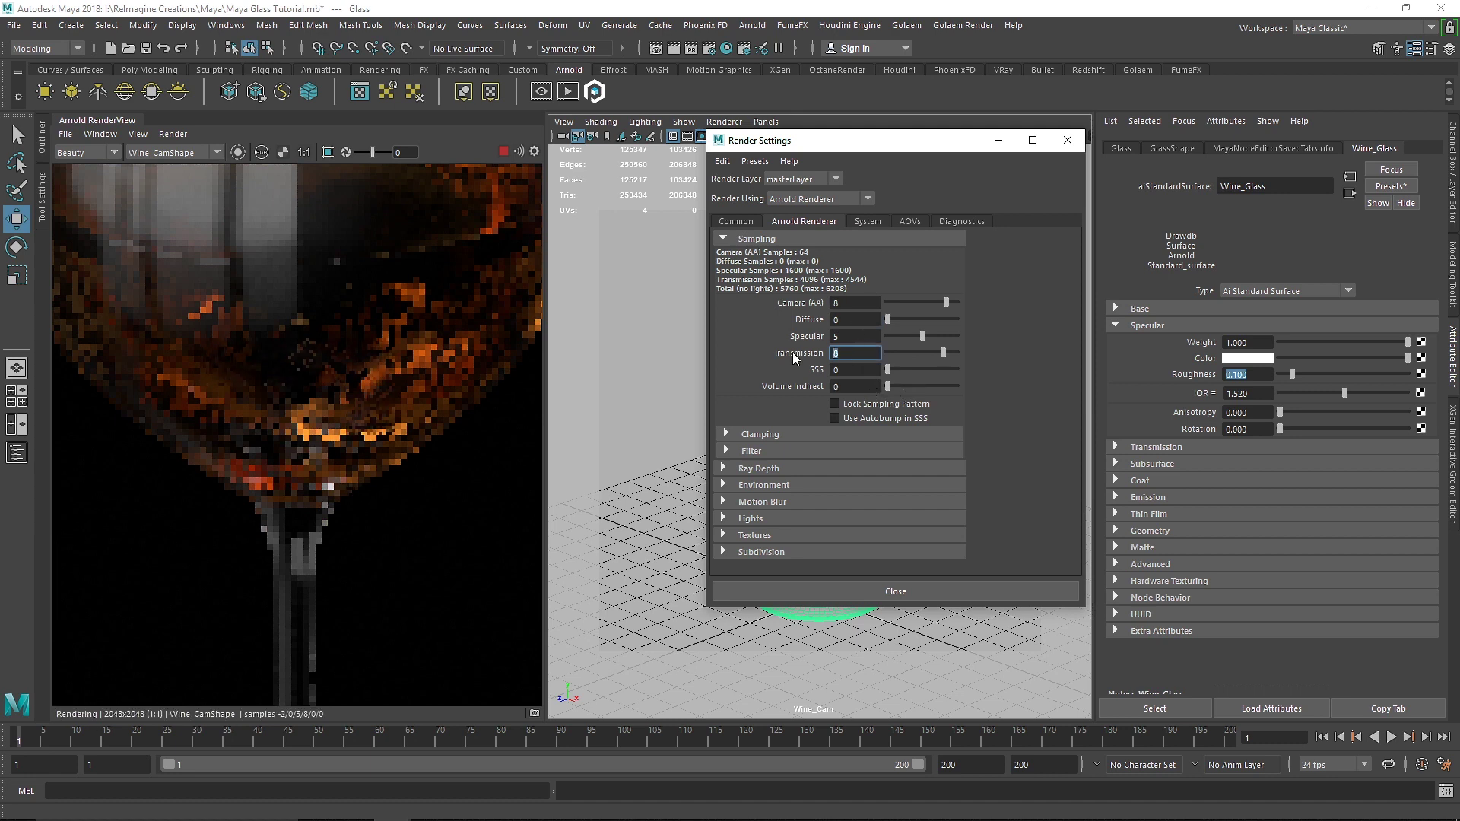
{"action": "type", "text": "6"}
{"action": "key", "text": "Return"}
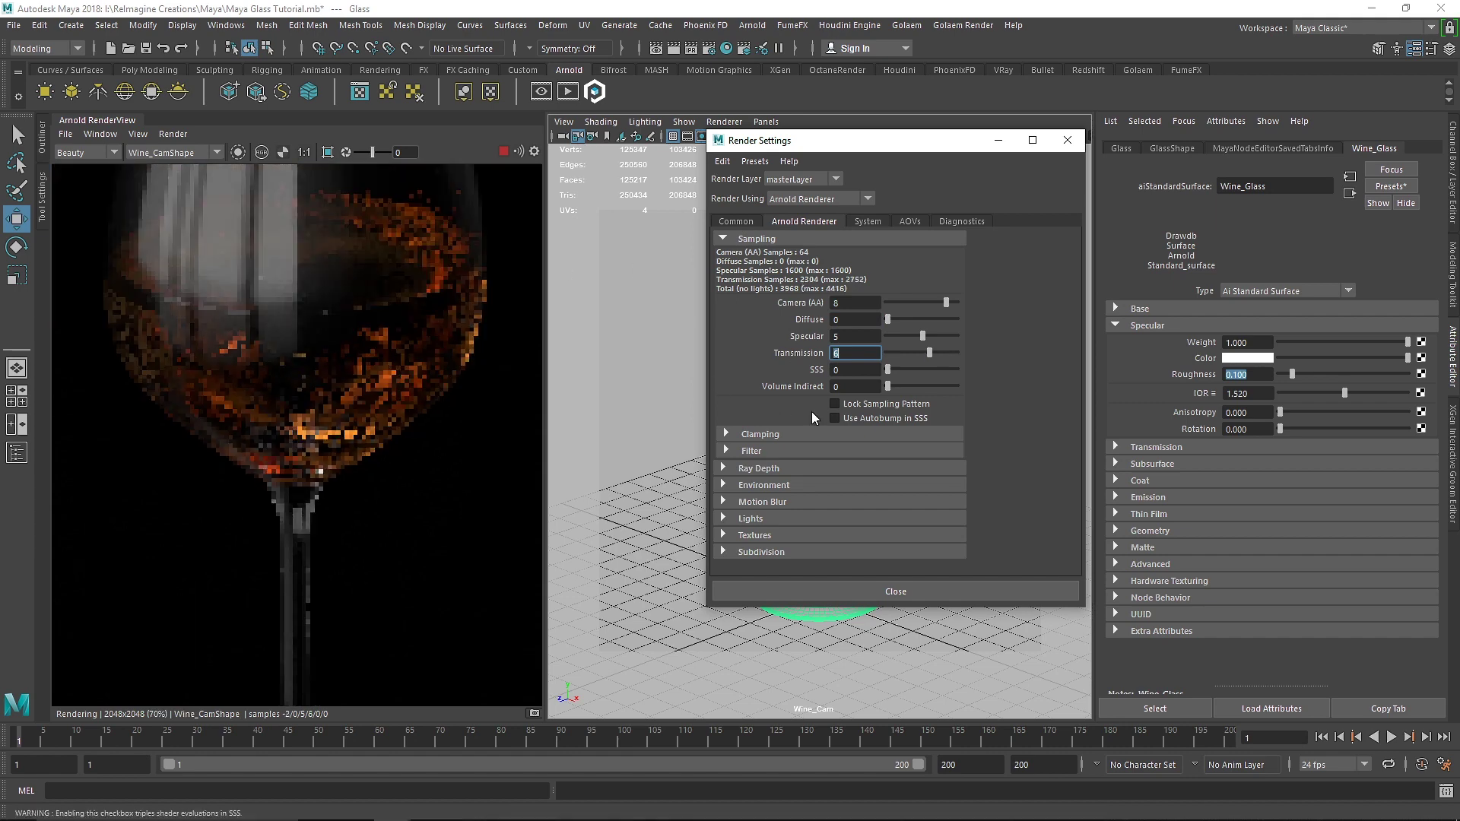
Check the ray depth settings, including the diffuse depth, and return to the sampling settings.
{"action": "left_click", "coordinate": [744, 240]}
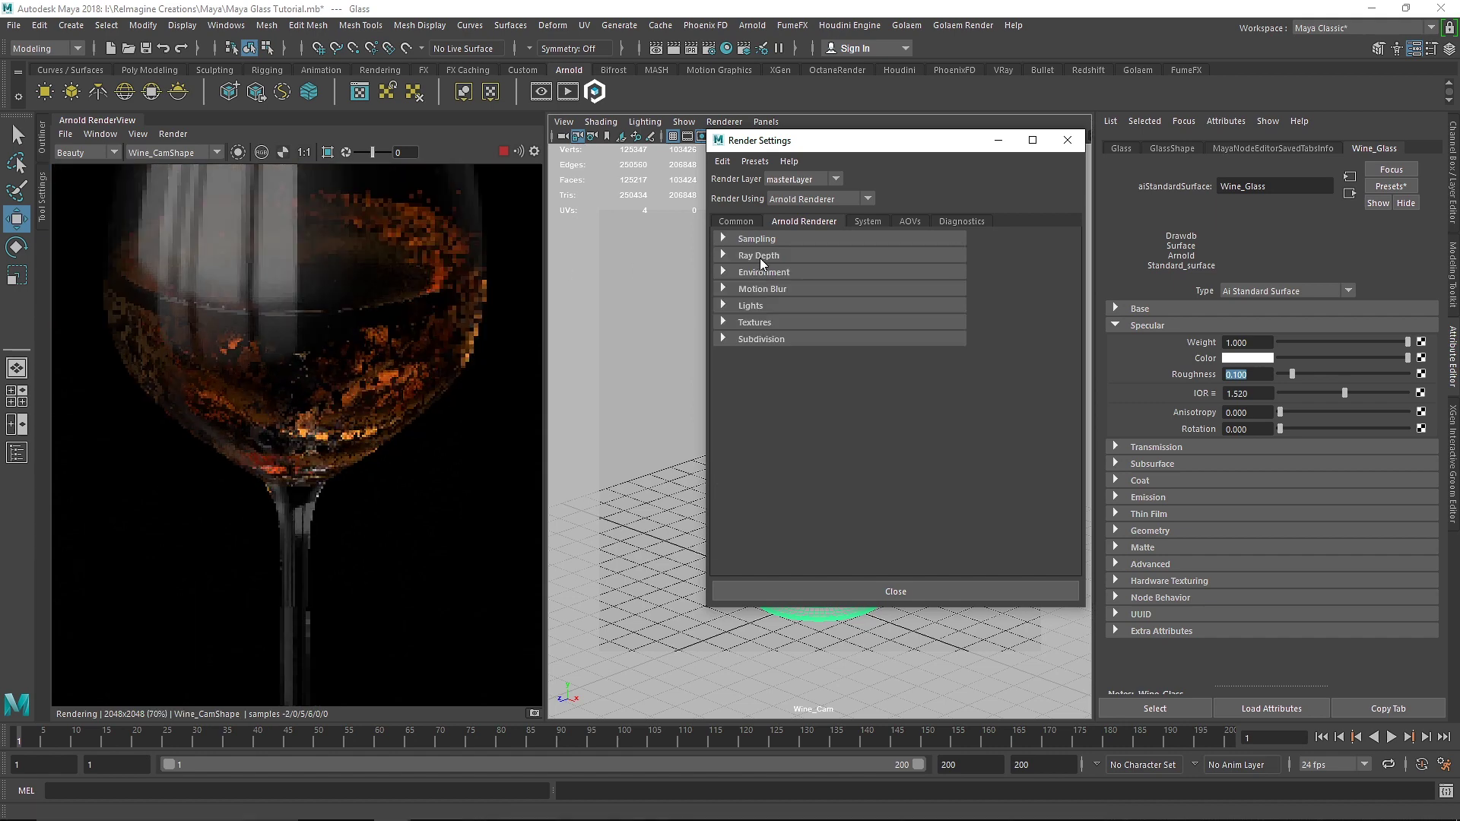
{"action": "left_click", "coordinate": [760, 256]}
{"action": "left_click_drag", "start_coordinate": [892, 291], "coordinate": [888, 292]}
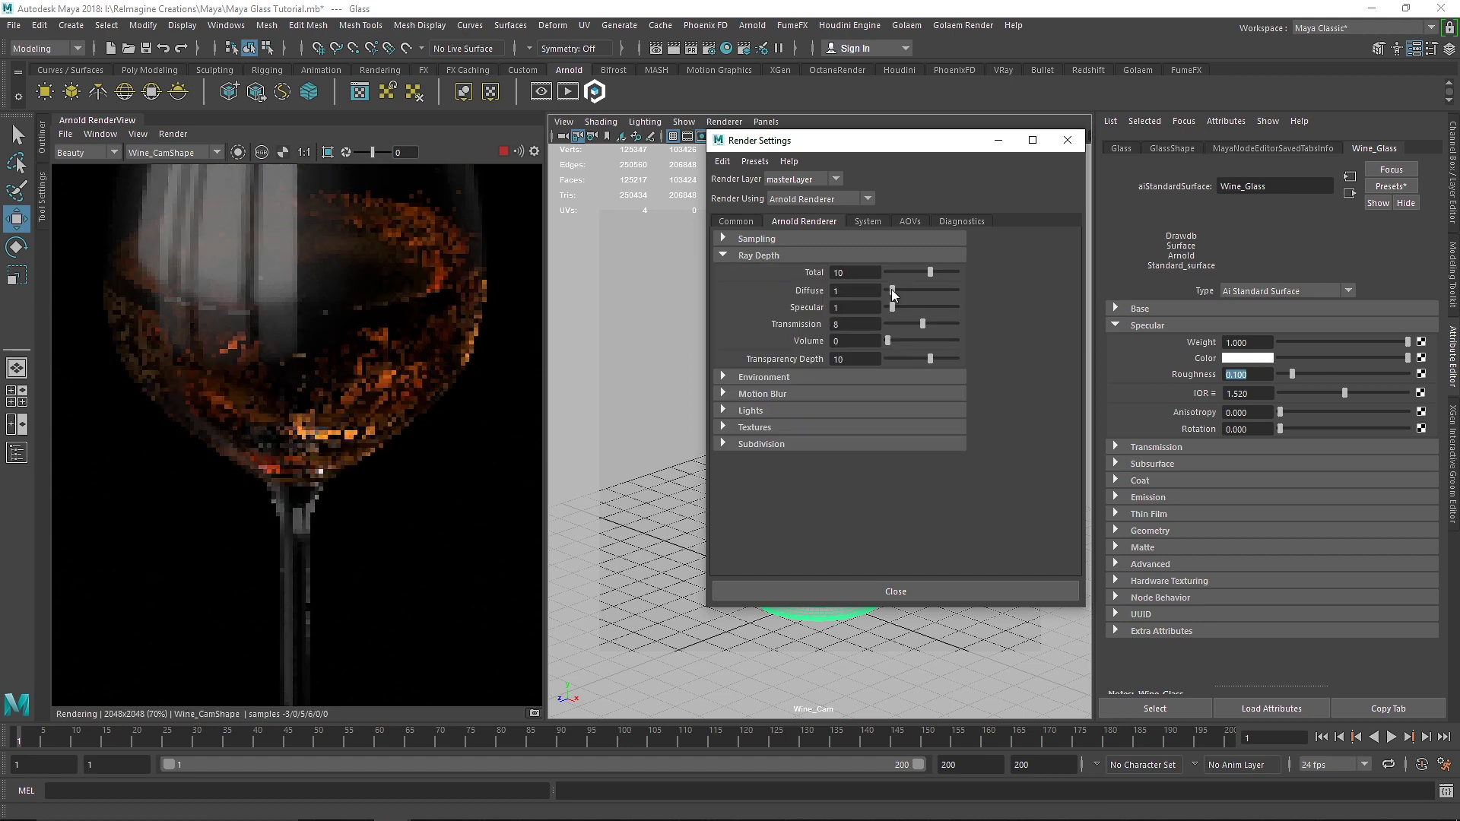
{"action": "left_click", "coordinate": [753, 256]}
{"action": "left_click", "coordinate": [756, 238]}
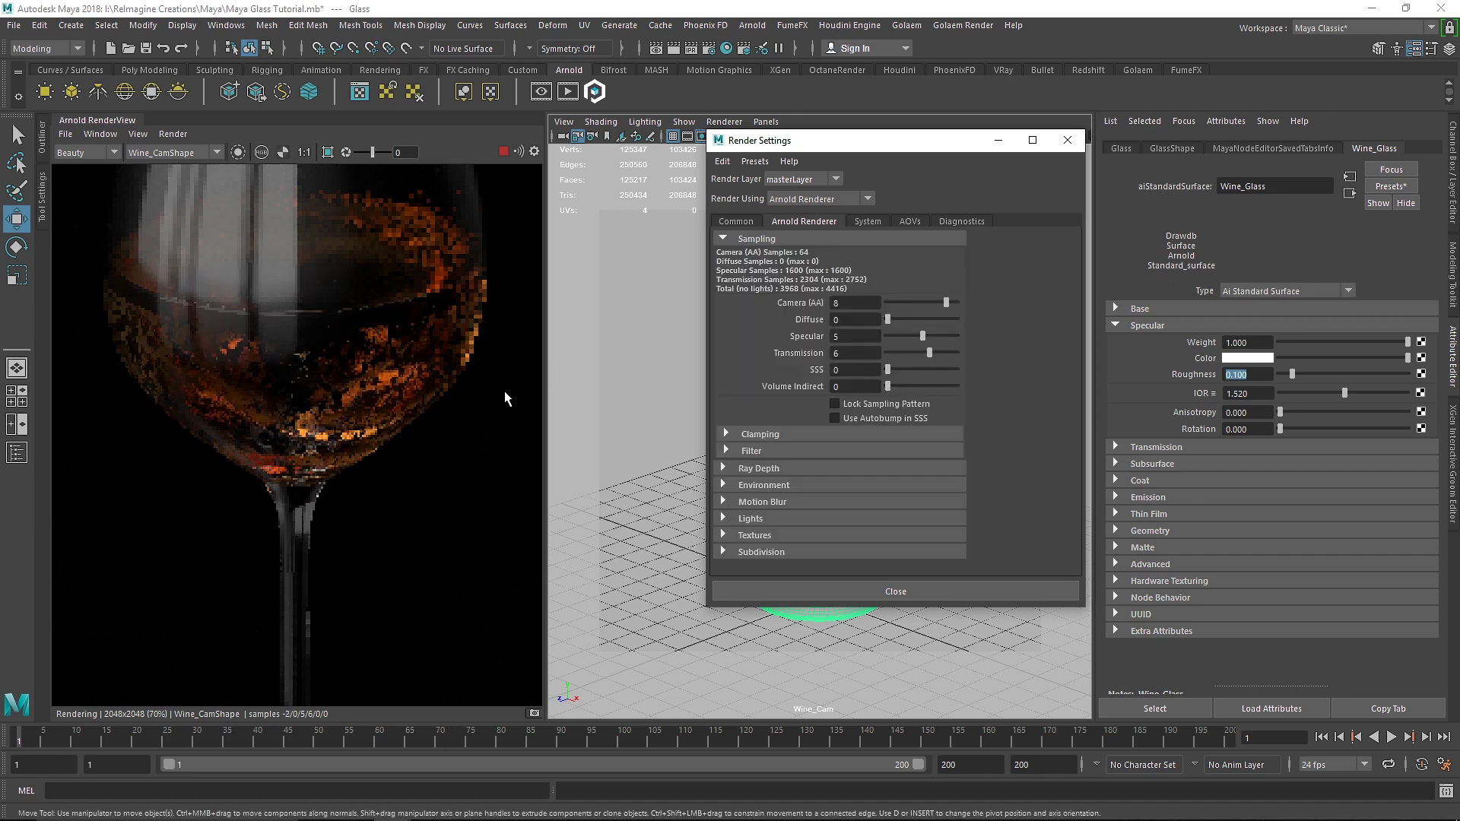